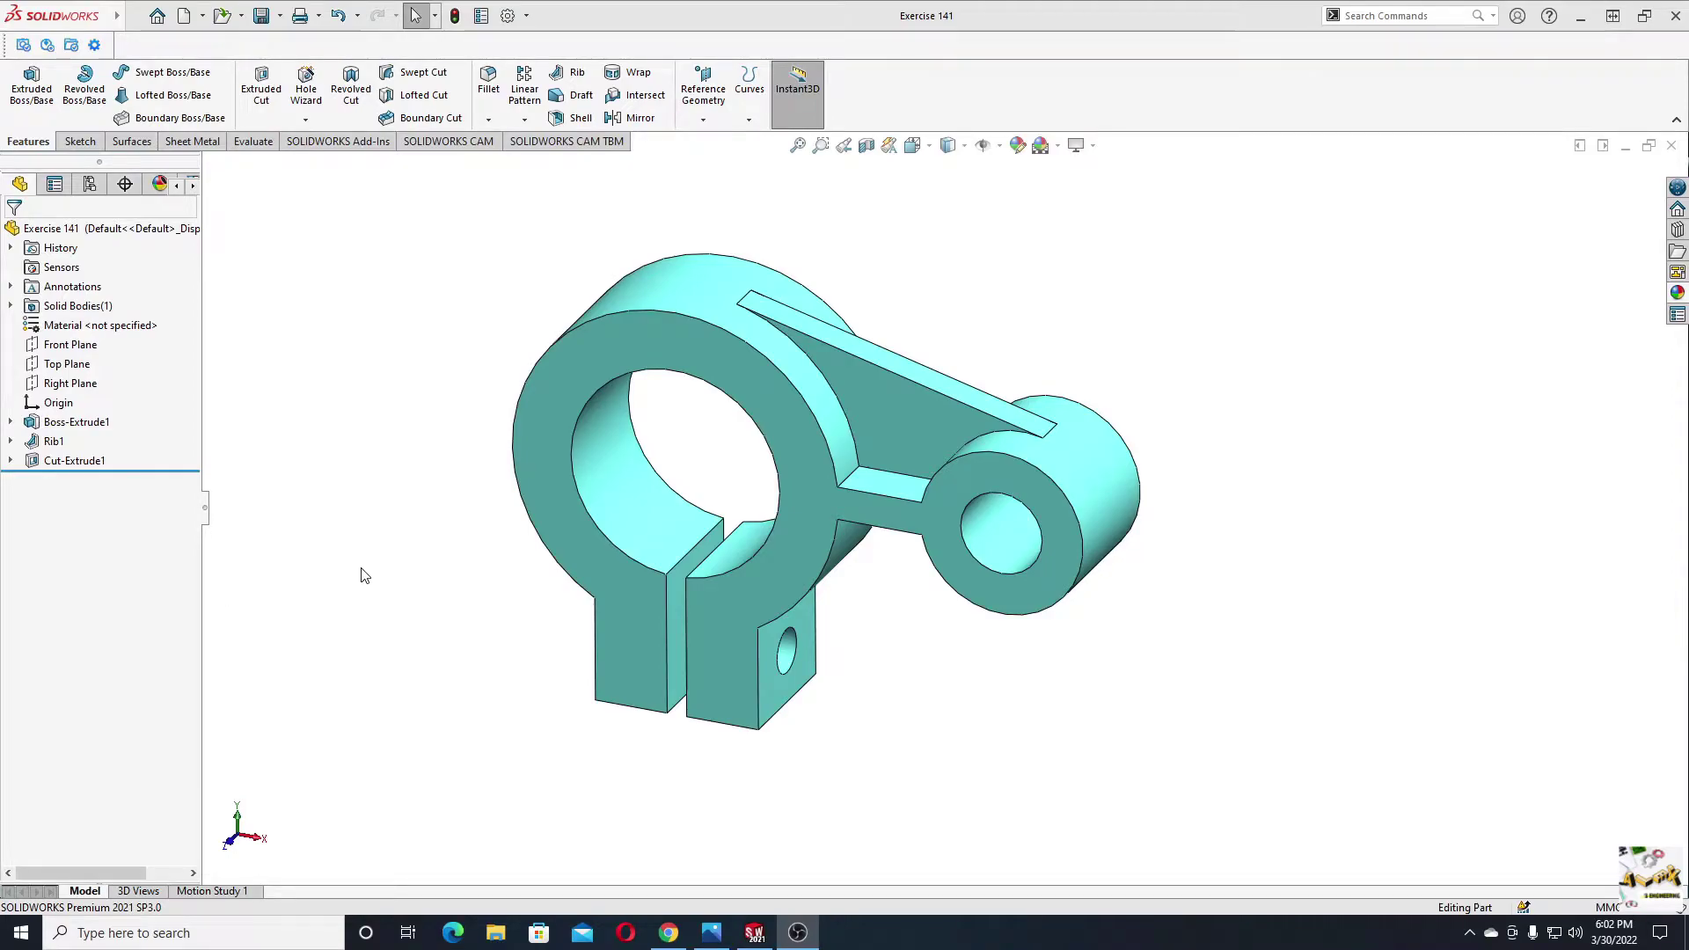
# Orbit the finished teal bracket to a new angle and bring up the Exercise 141 reference drawing.
pyautogui.moveTo(361, 573); pyautogui.dragTo(827, 741, button='middle')
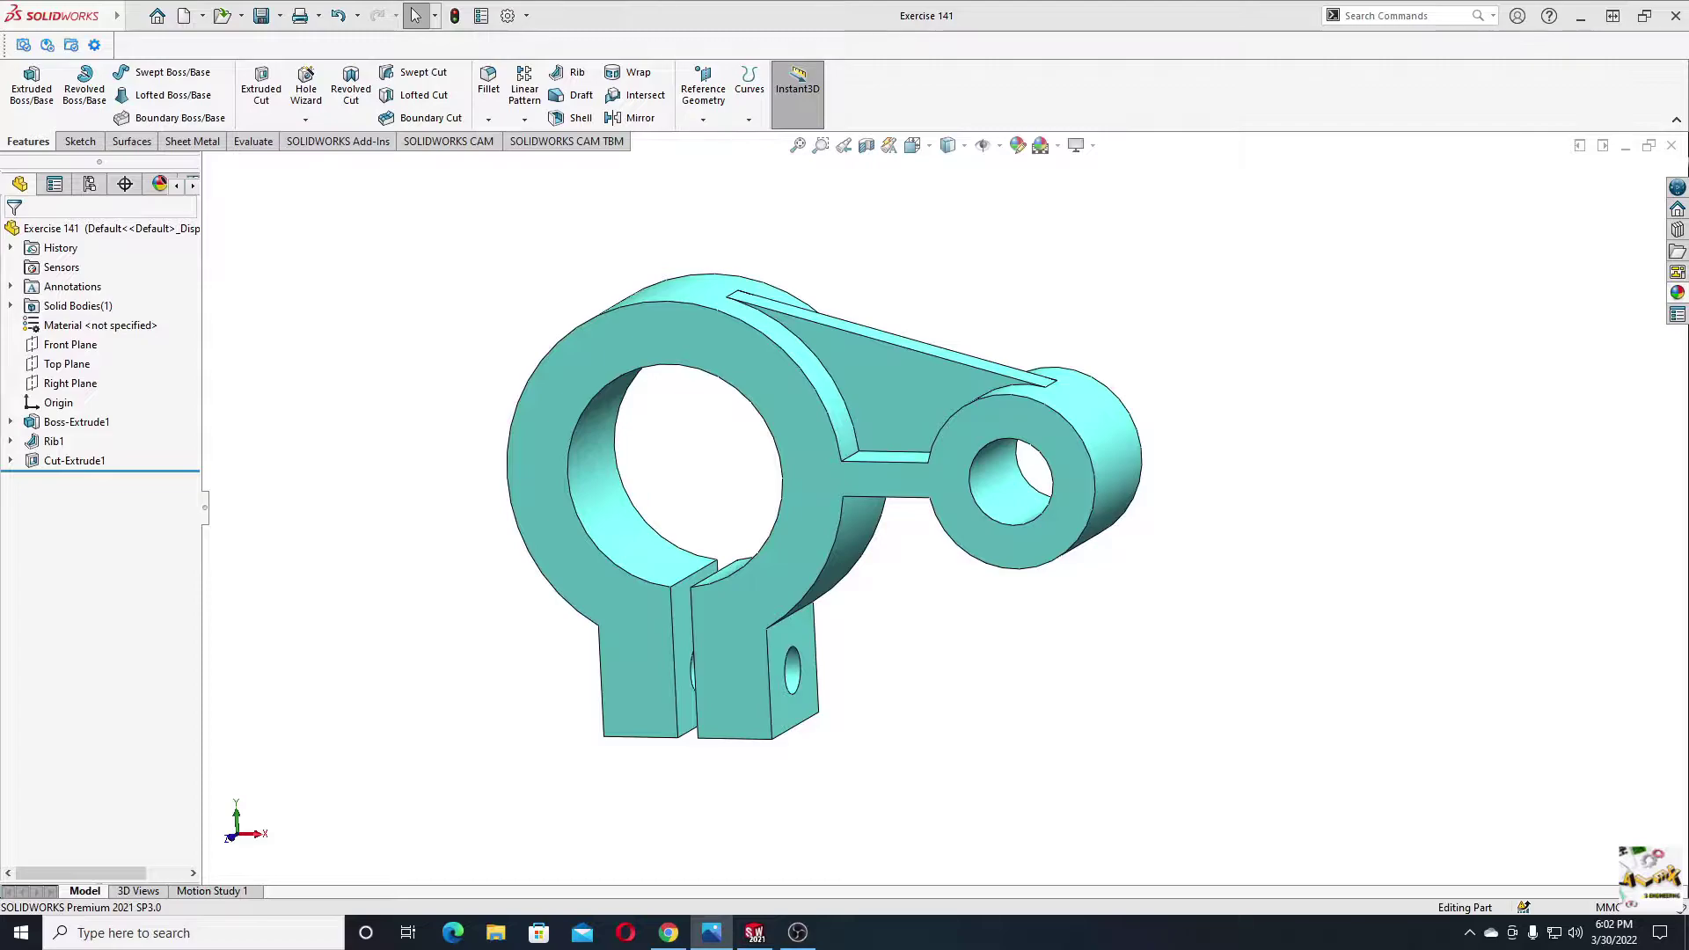
pyautogui.hotkey('alt', 'Tab')
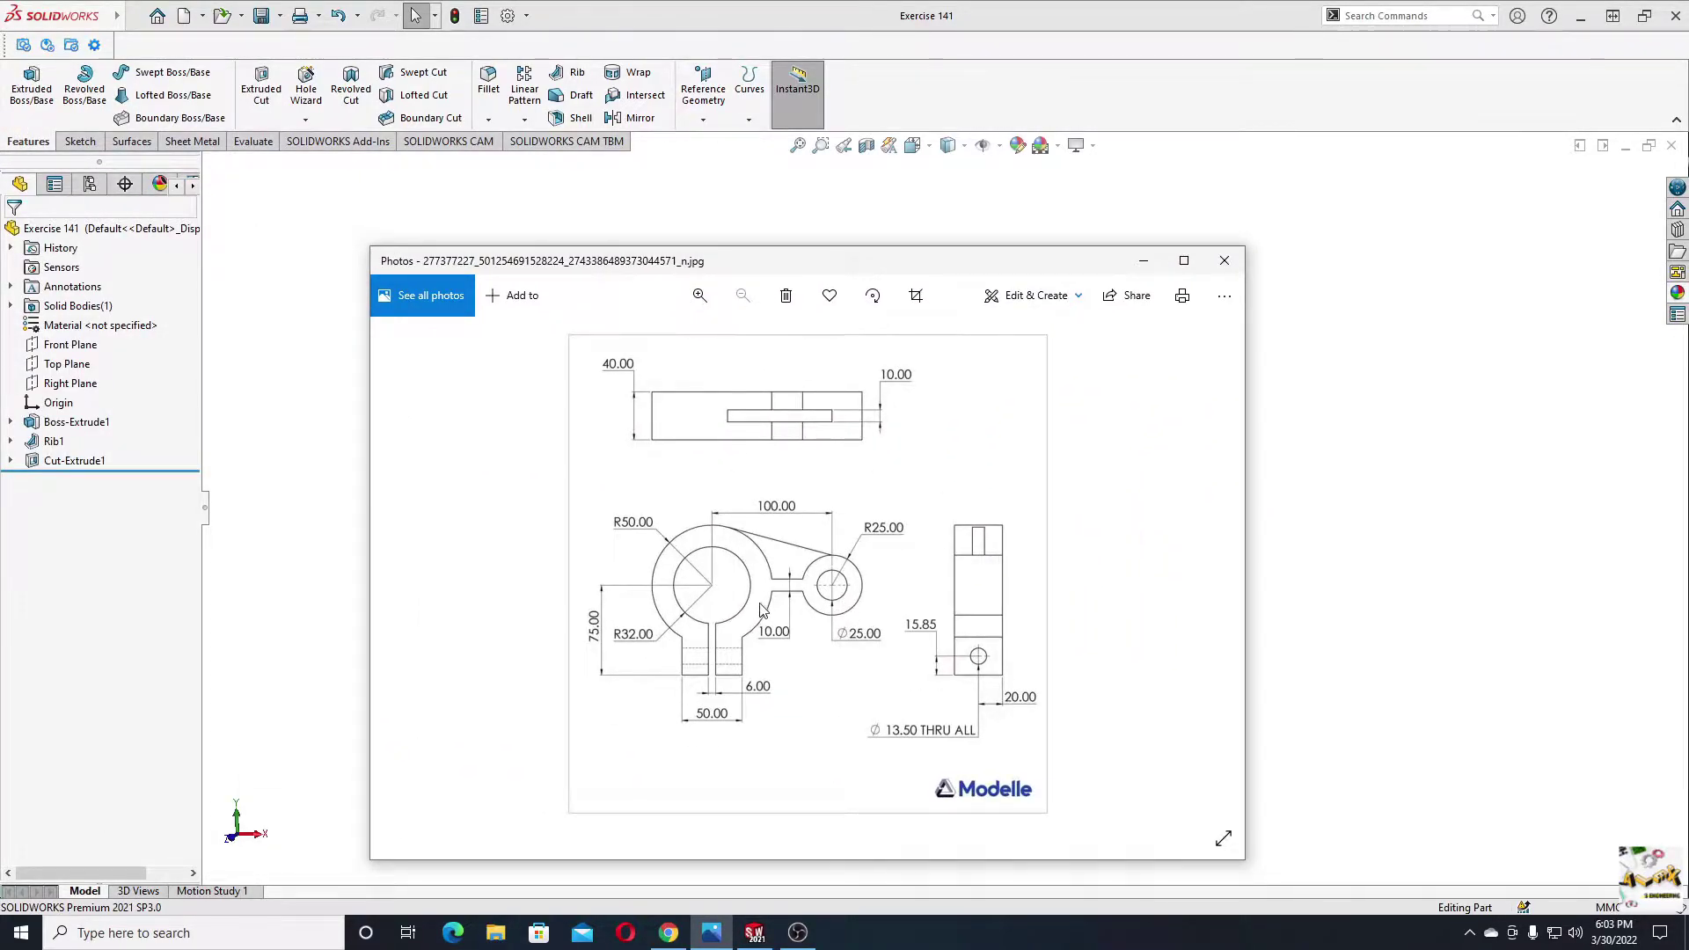
# Review the Exercise 141 drawing full-screen, then restore and minimize the Photos window.
pyautogui.click(1184, 261)
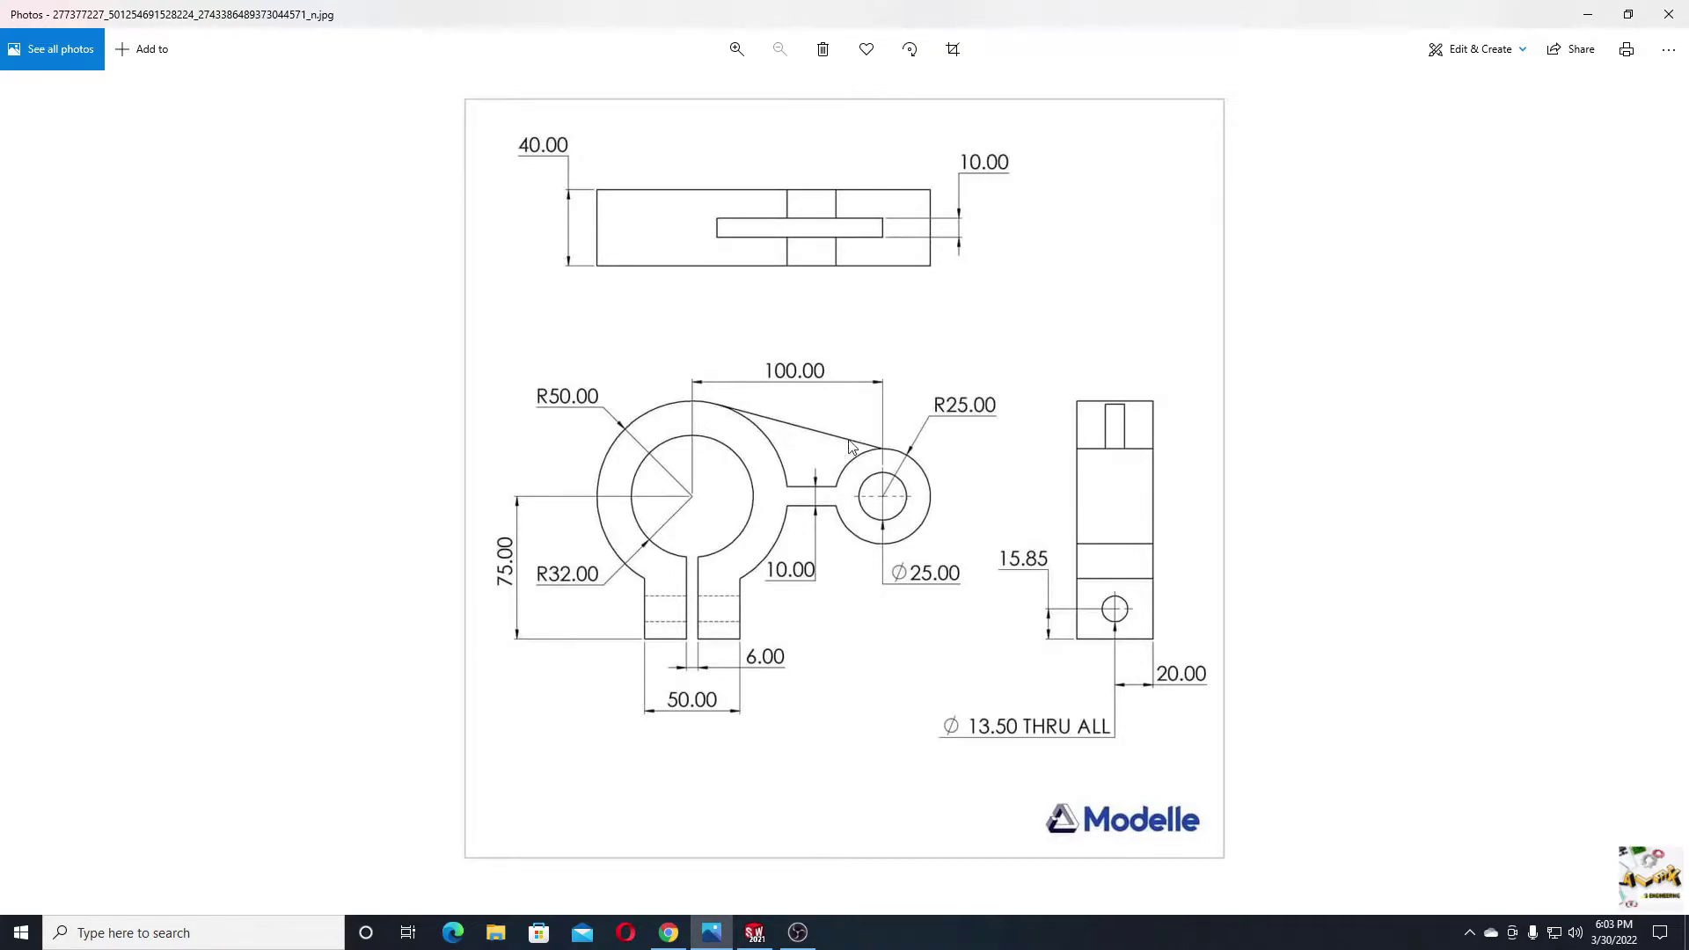
pyautogui.click(1628, 14)
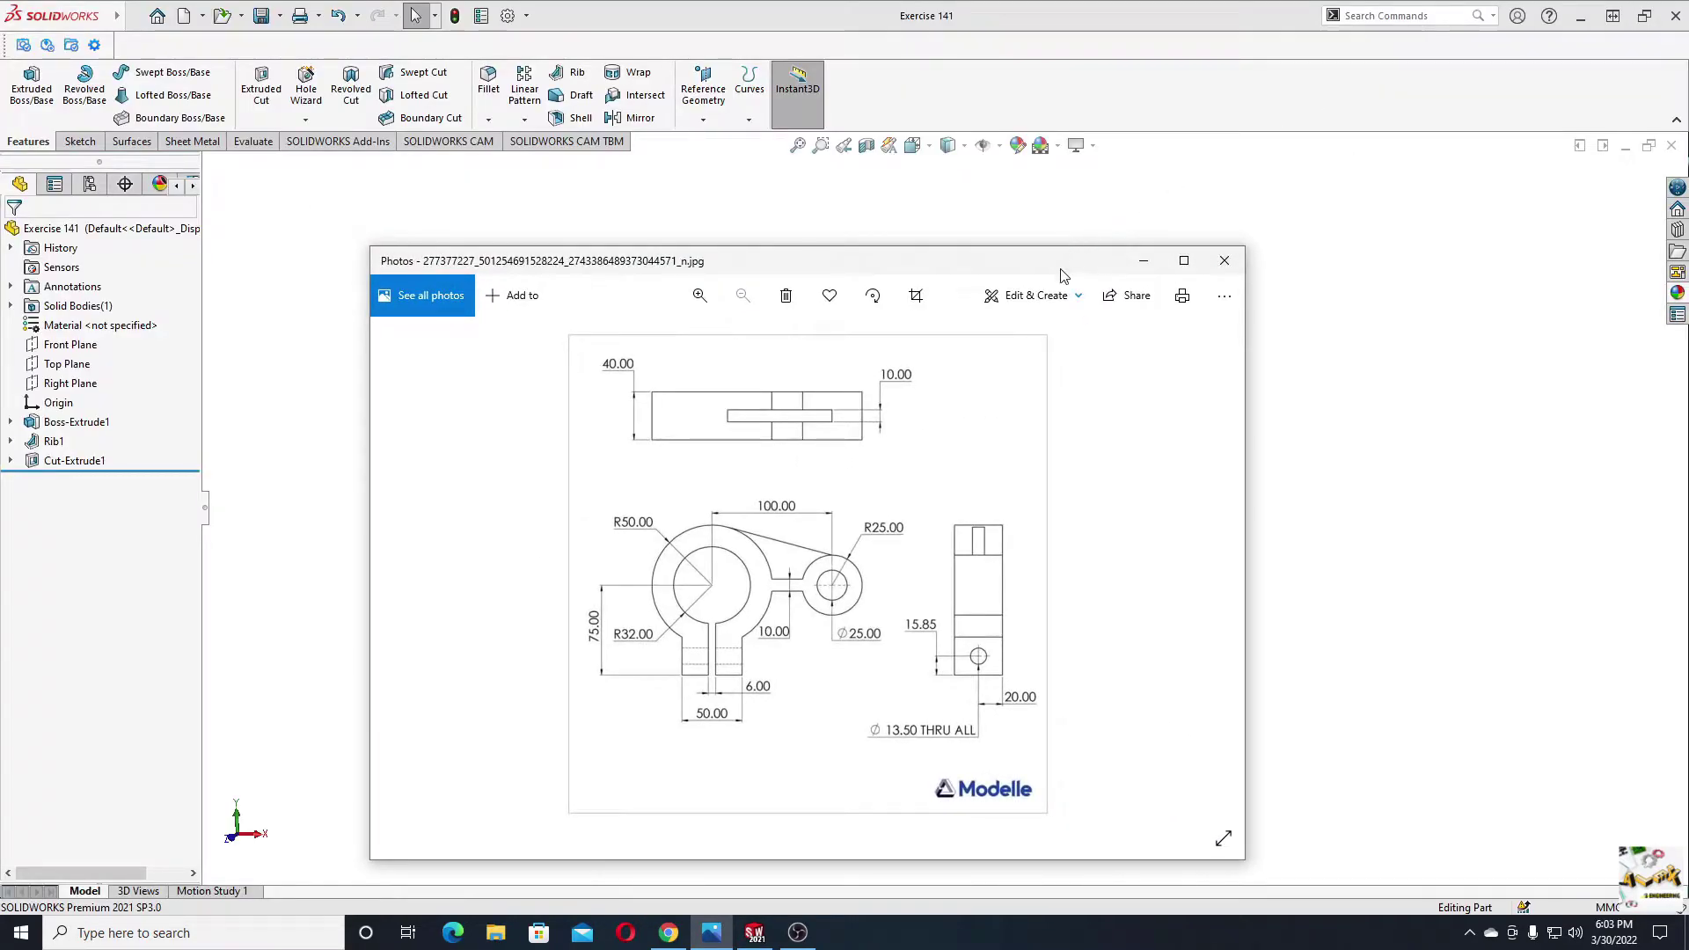
pyautogui.click(1143, 260)
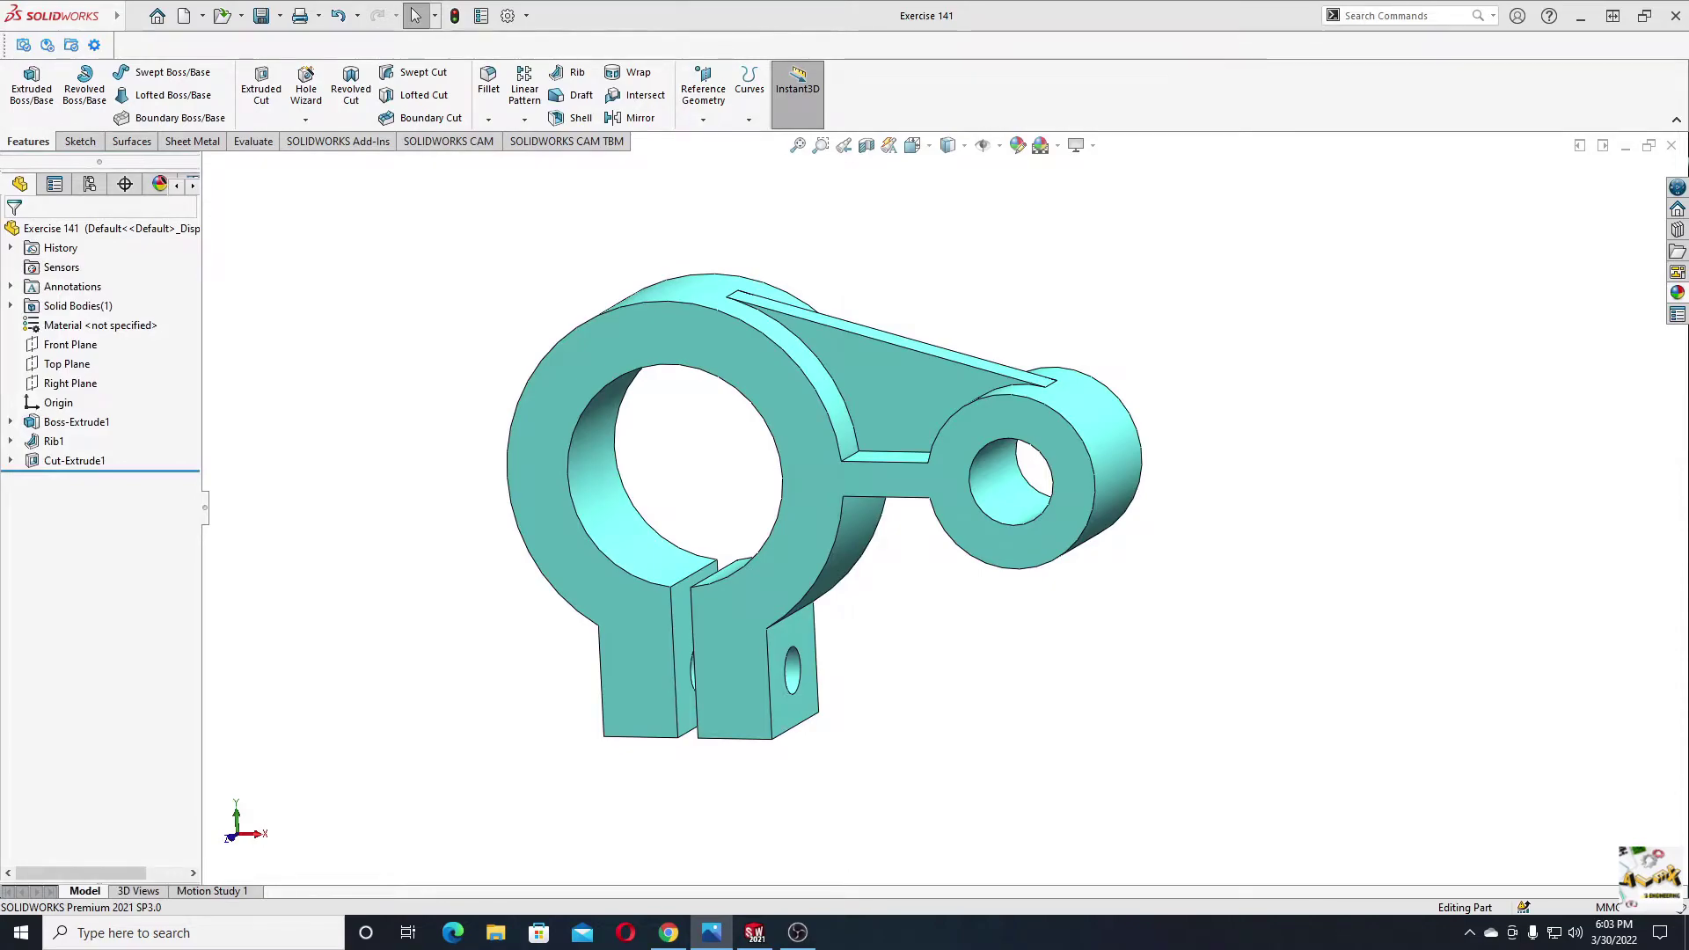
# Orbit the bracket to inspect its back and clamp leg, then create a new blank part, Part2.
pyautogui.click(493, 332)
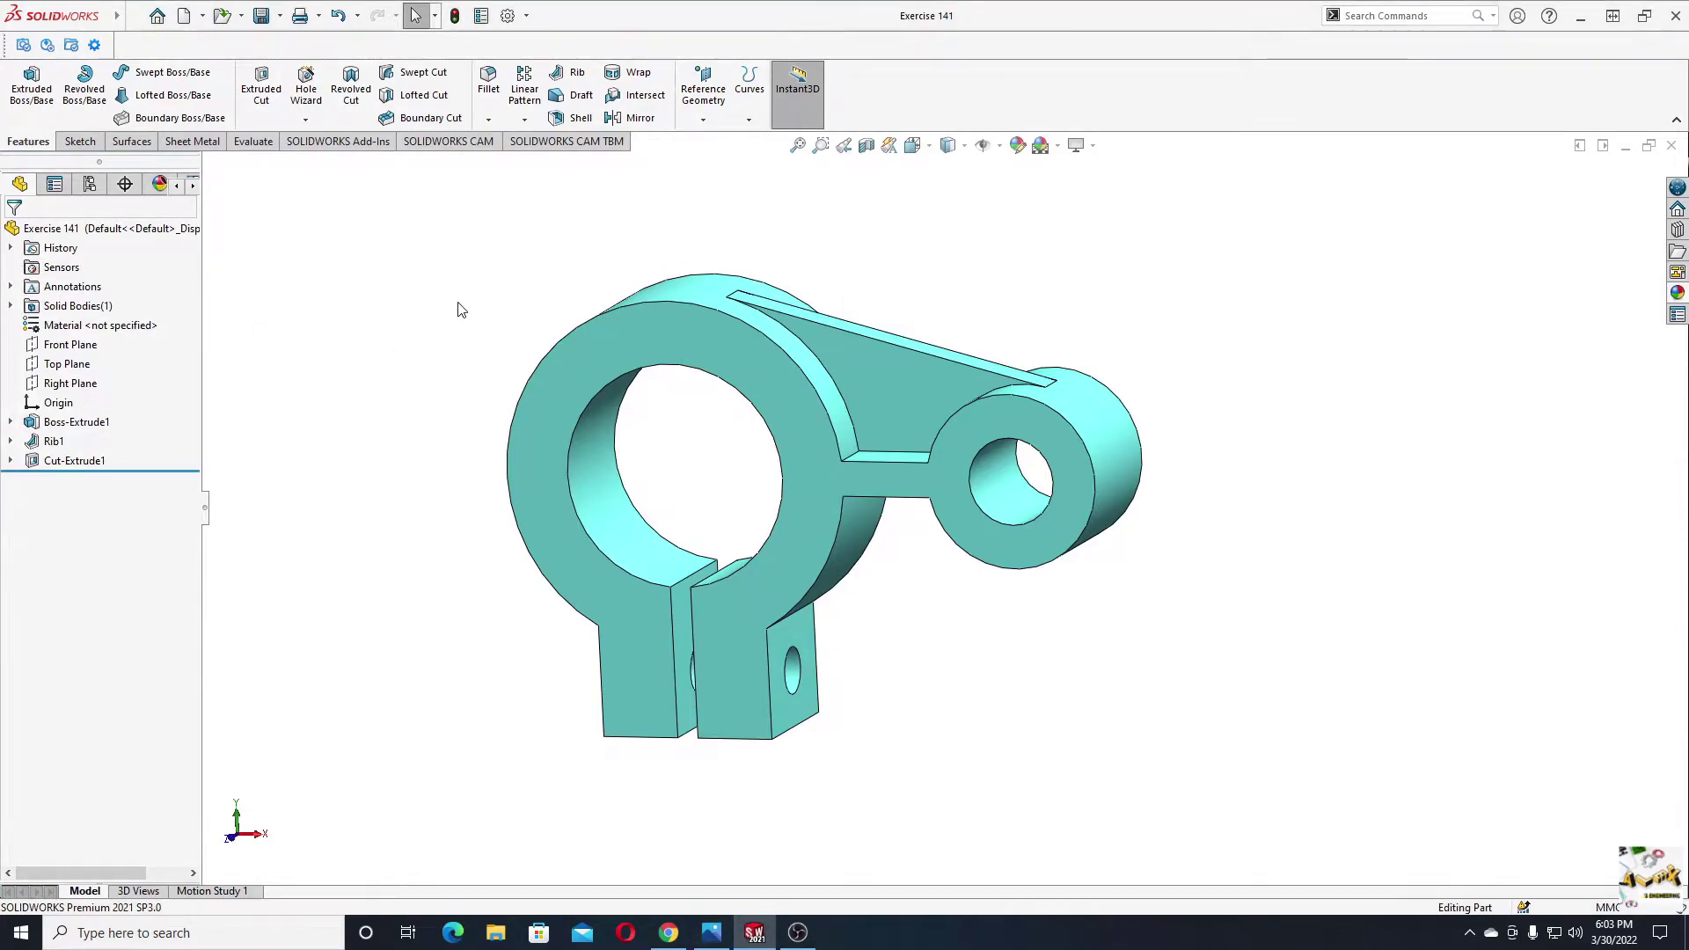
pyautogui.click(183, 15)
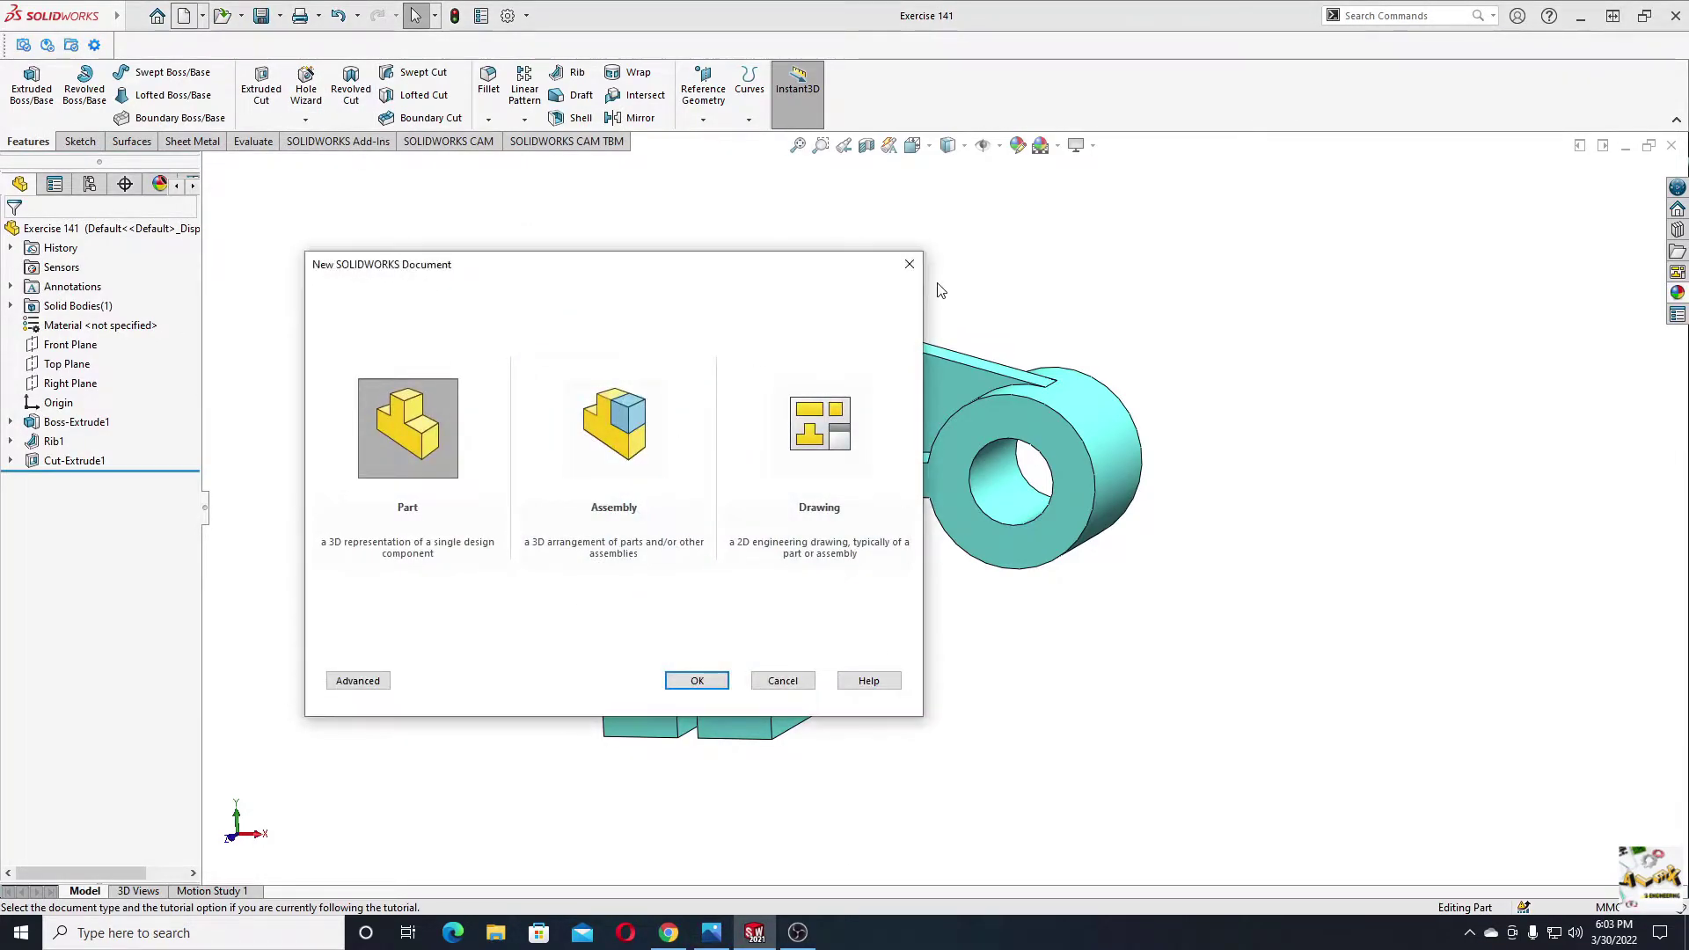
pyautogui.click(909, 264)
pyautogui.moveTo(920, 279); pyautogui.dragTo(932, 493, button='middle')
pyautogui.moveTo(863, 603); pyautogui.dragTo(639, 552, button='middle')
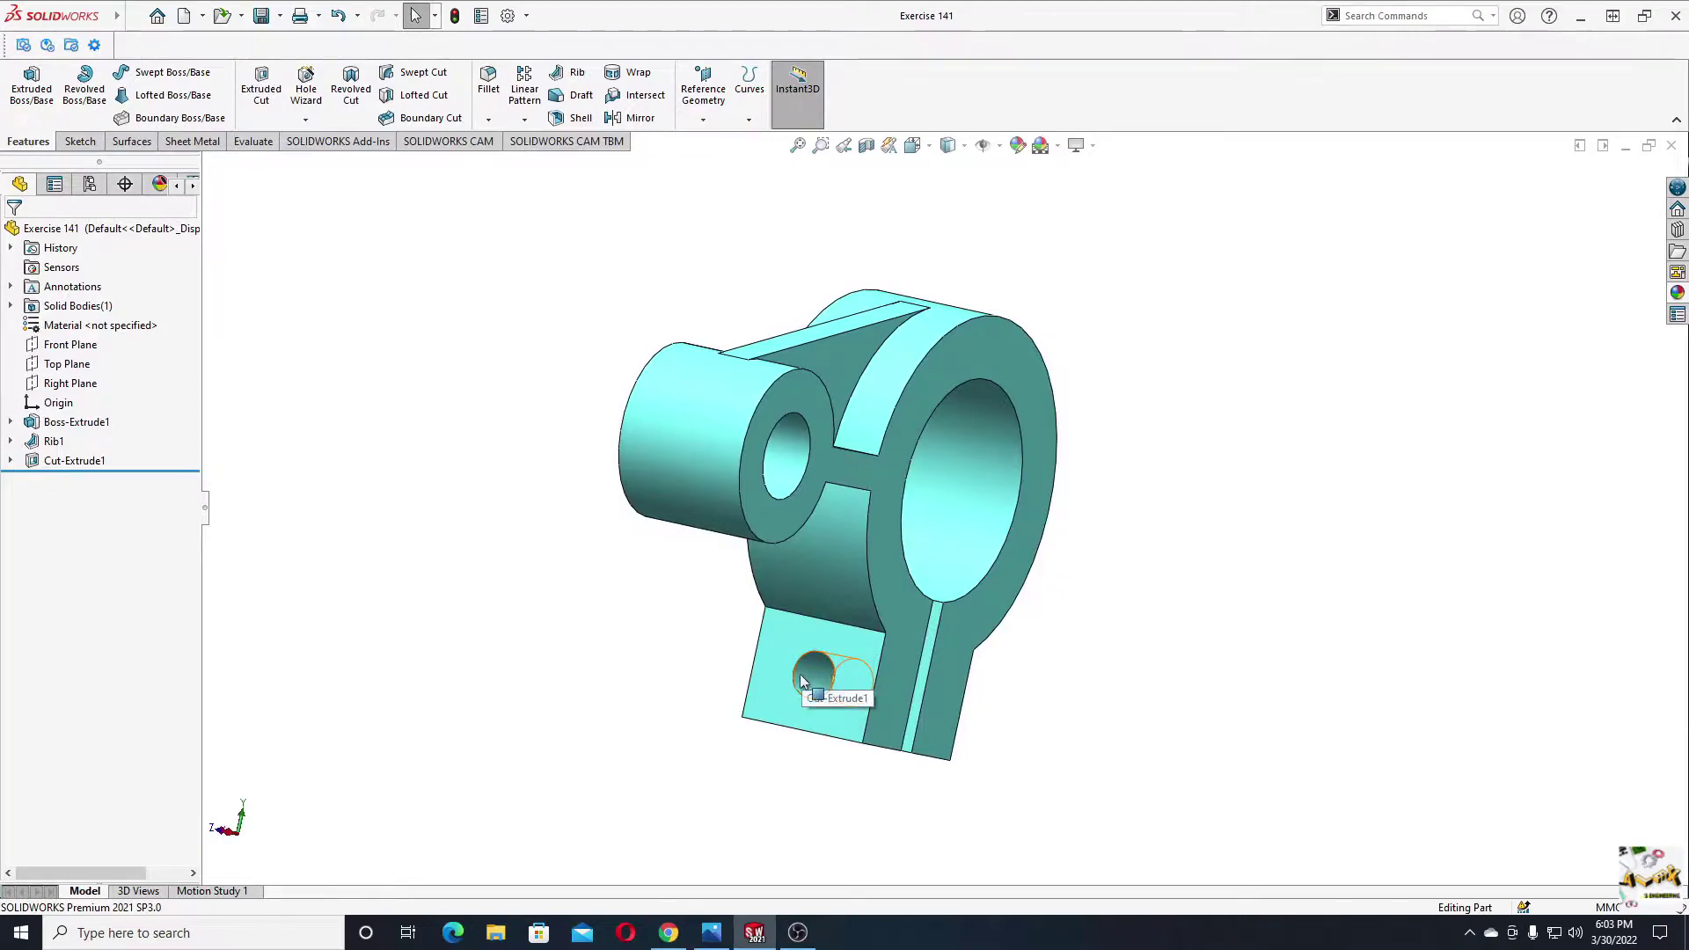
pyautogui.moveTo(801, 675); pyautogui.dragTo(848, 841, button='middle')
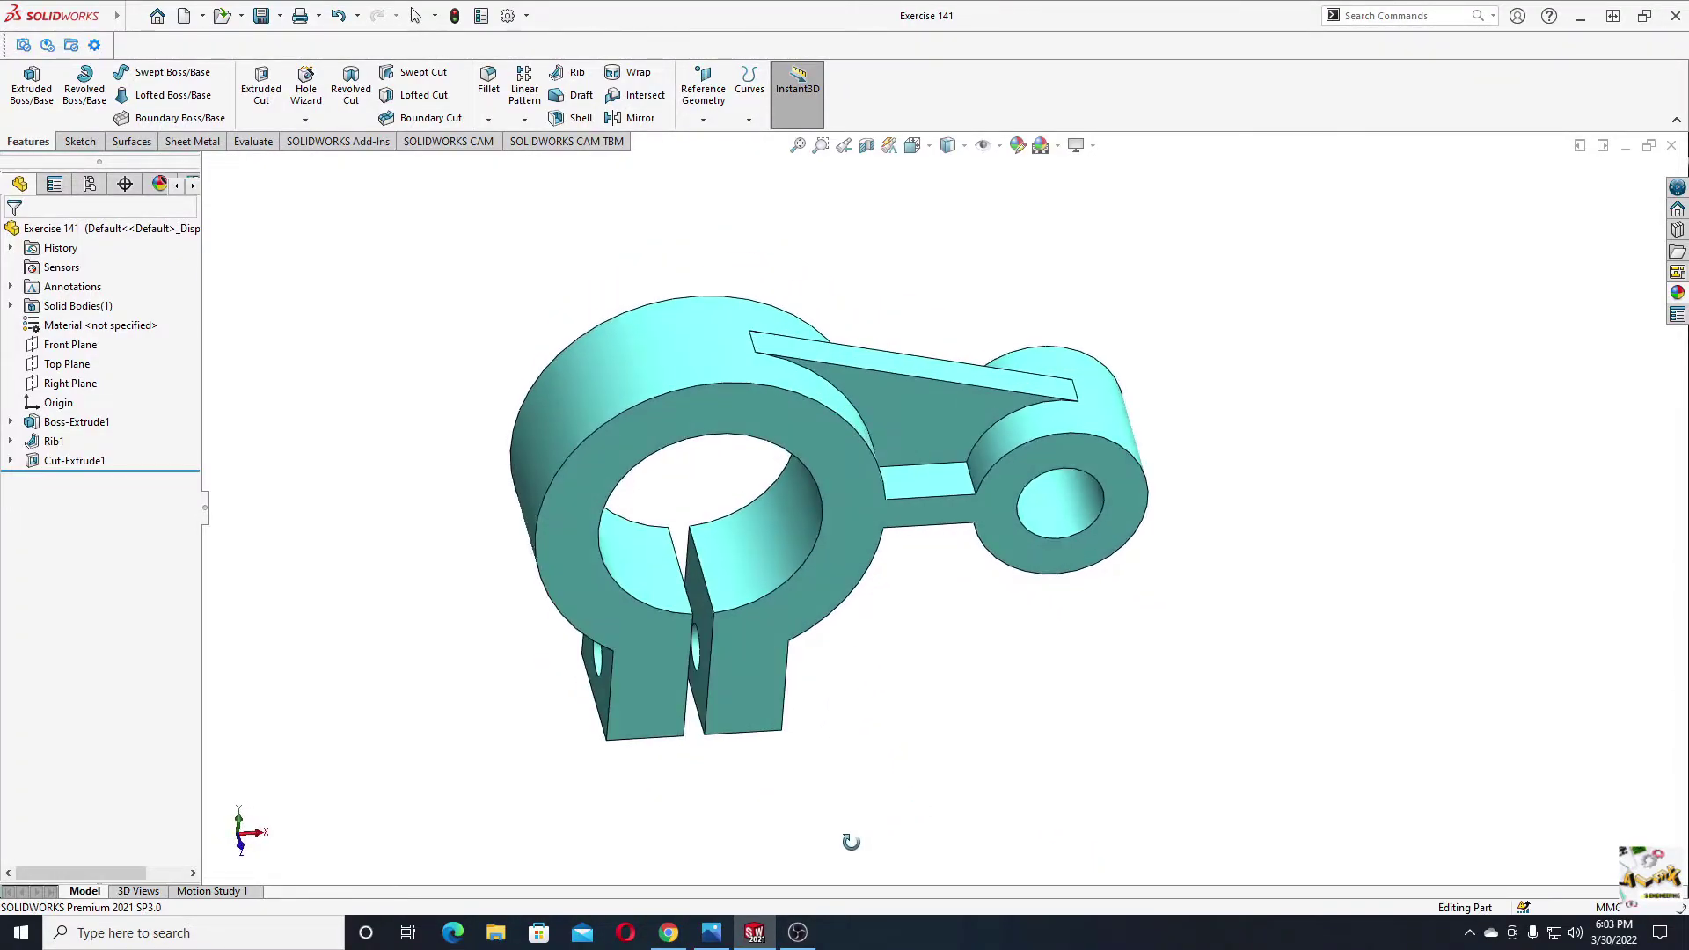
pyautogui.moveTo(886, 742); pyautogui.dragTo(710, 585, button='middle')
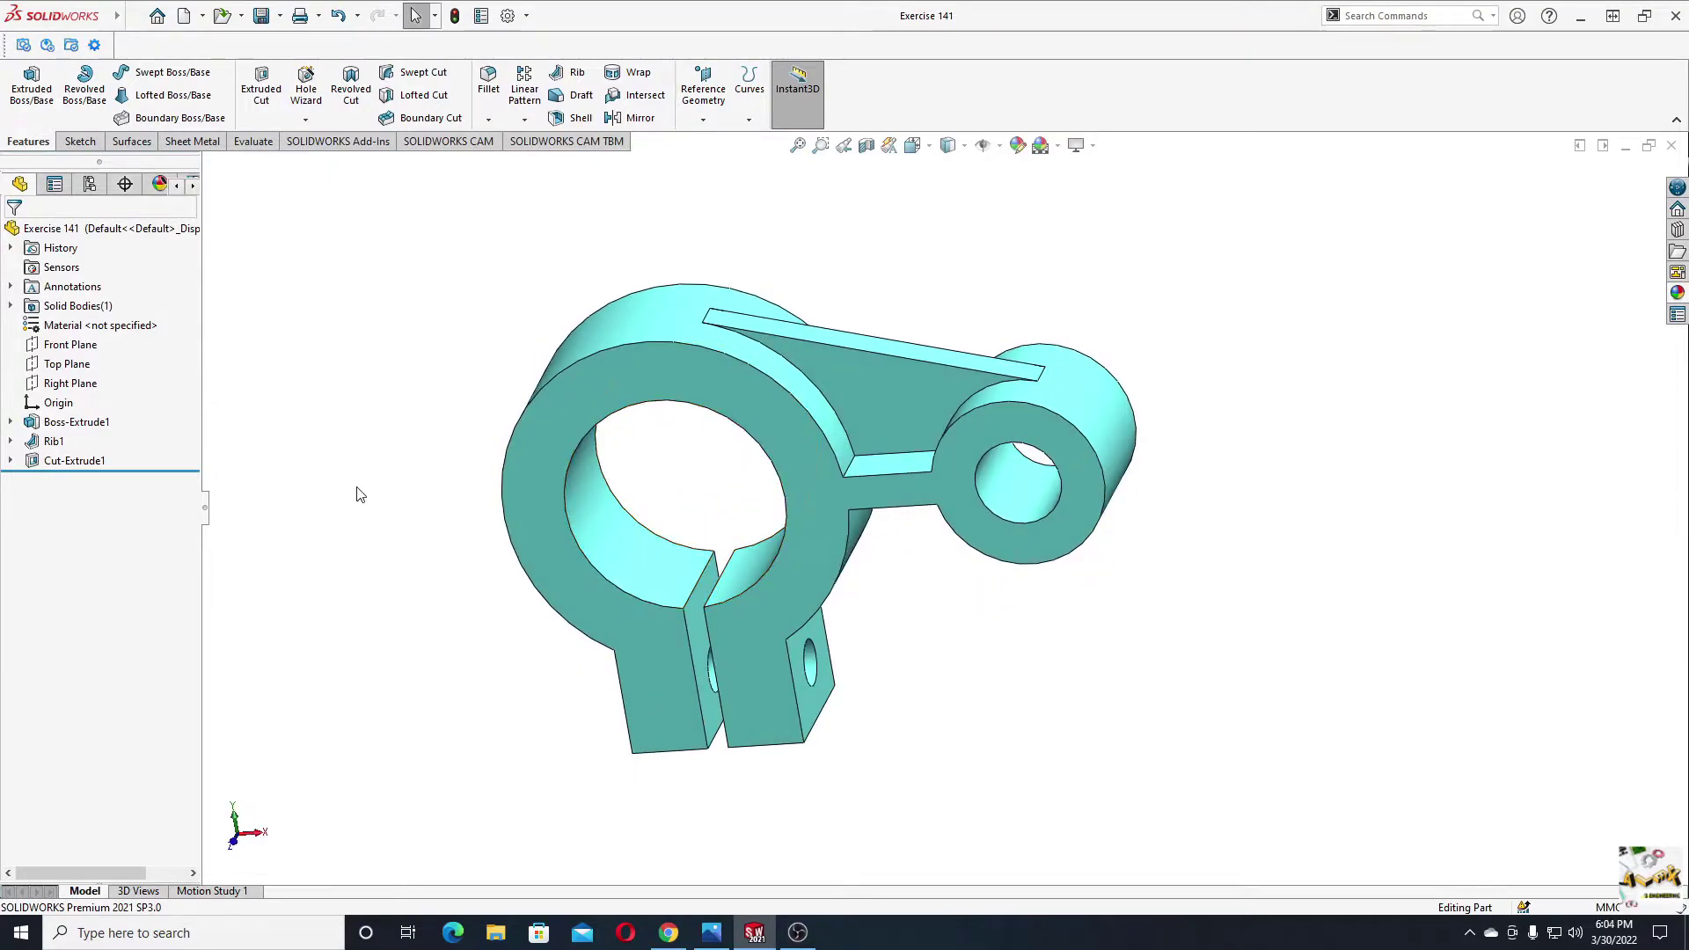
pyautogui.click(184, 15)
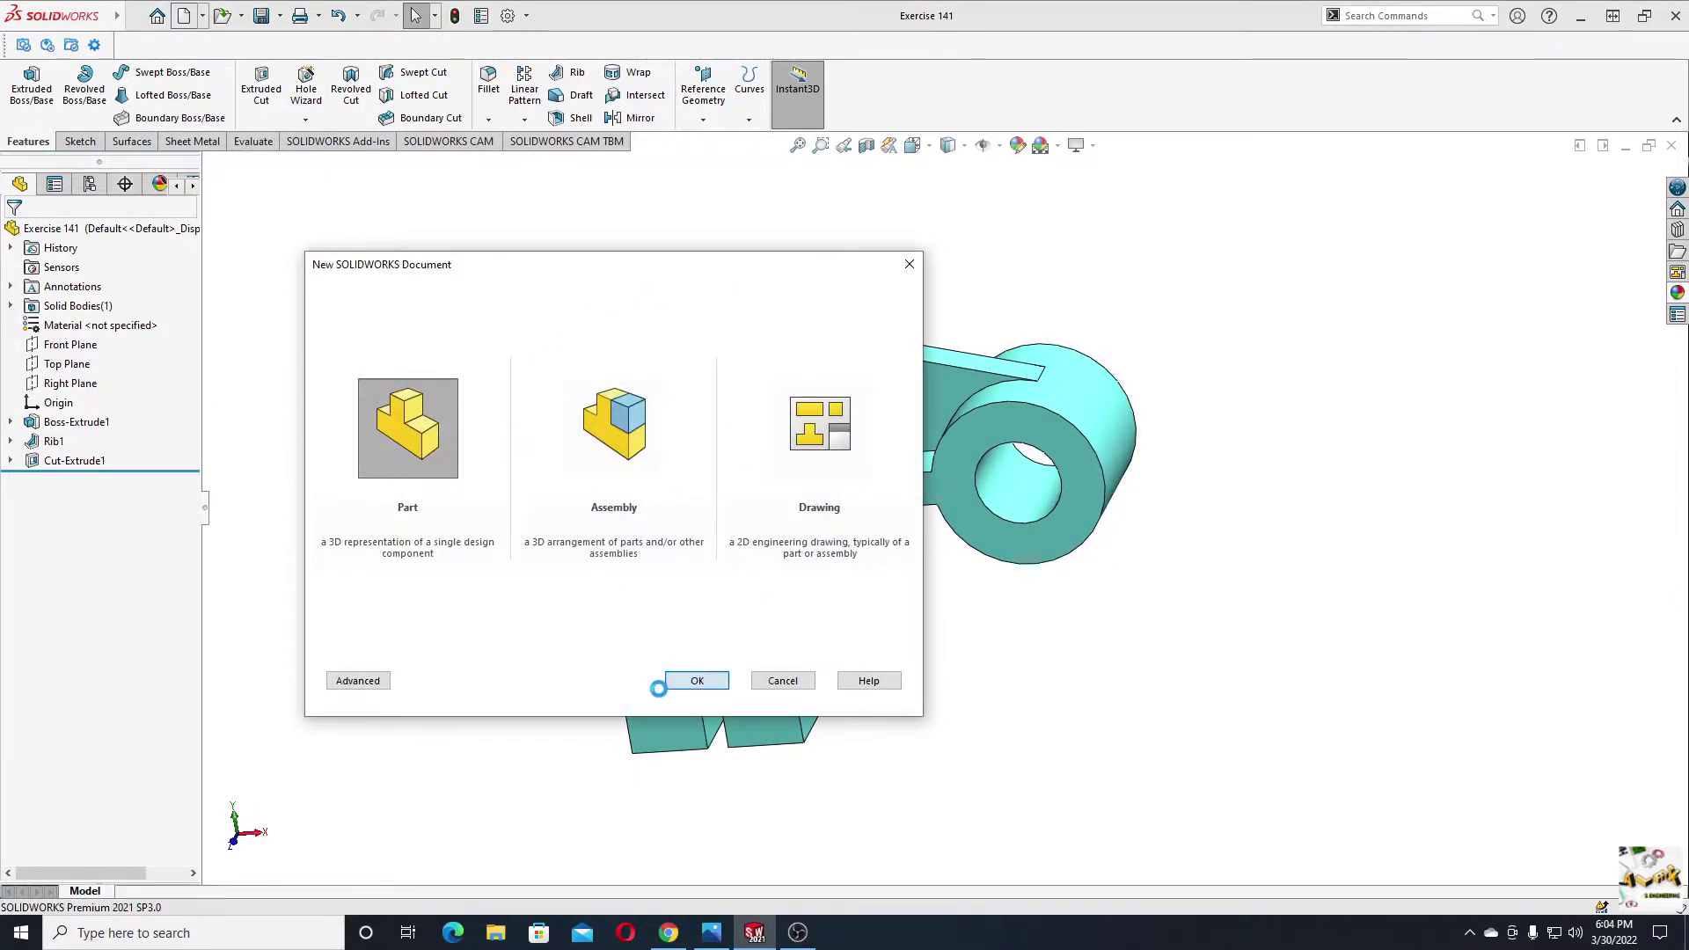
pyautogui.click(684, 683)
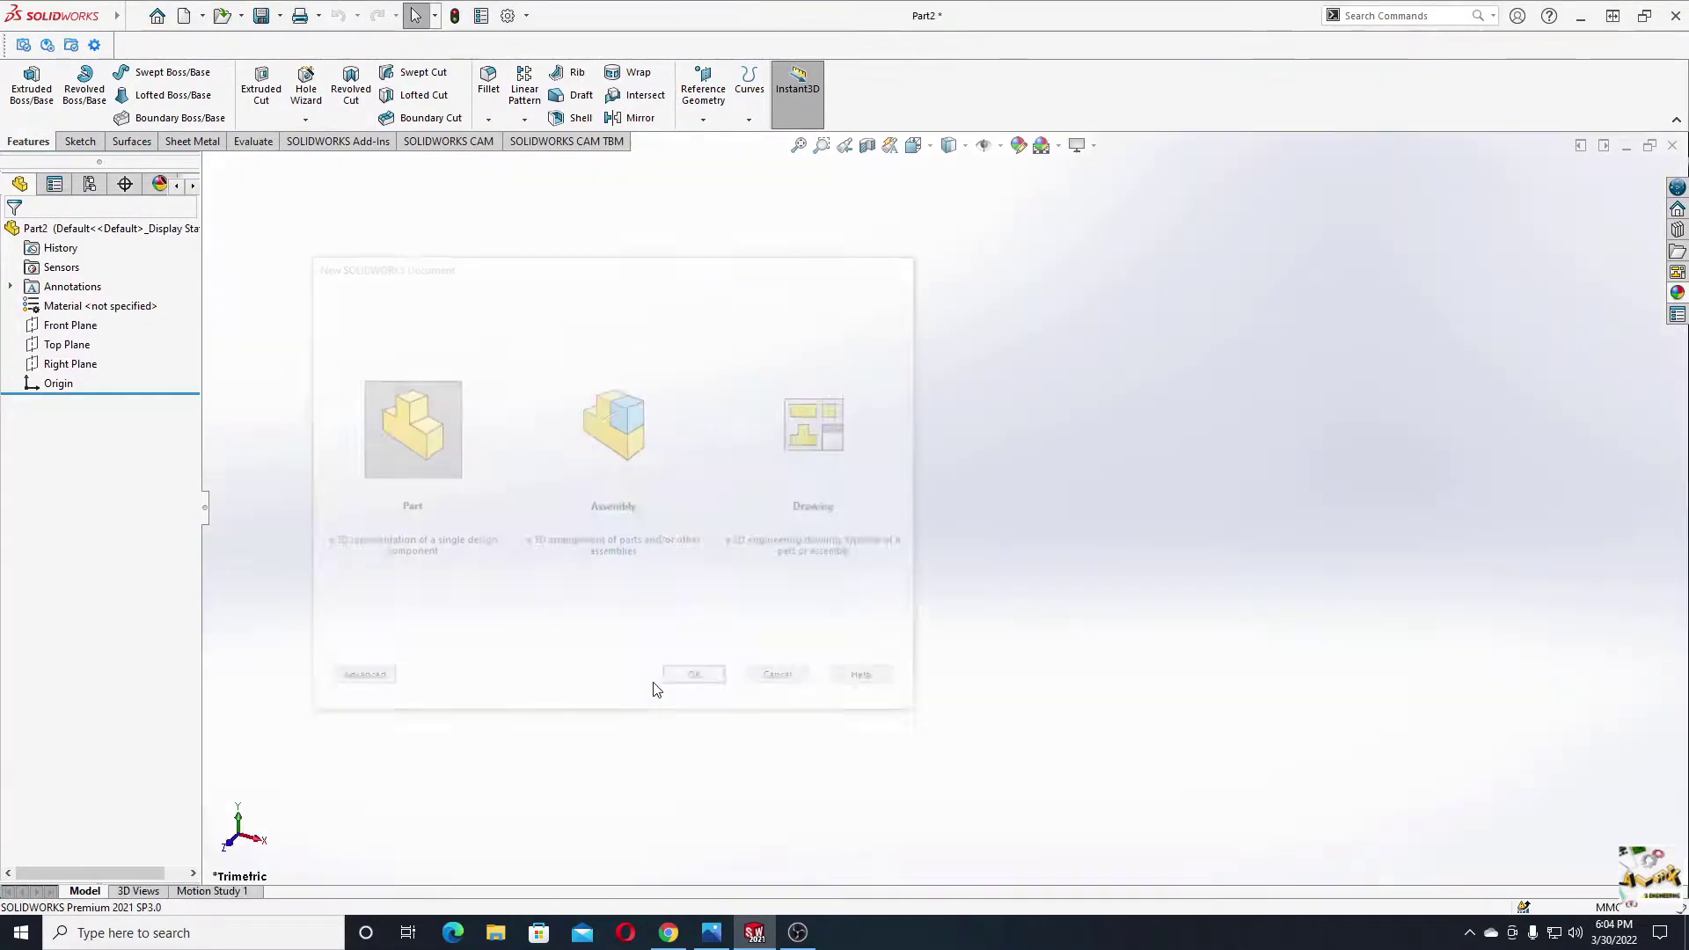
# Apply the Plain White scene background to the new part.
pyautogui.click(1074, 146)
pyautogui.click(1041, 146)
pyautogui.click(1083, 191)
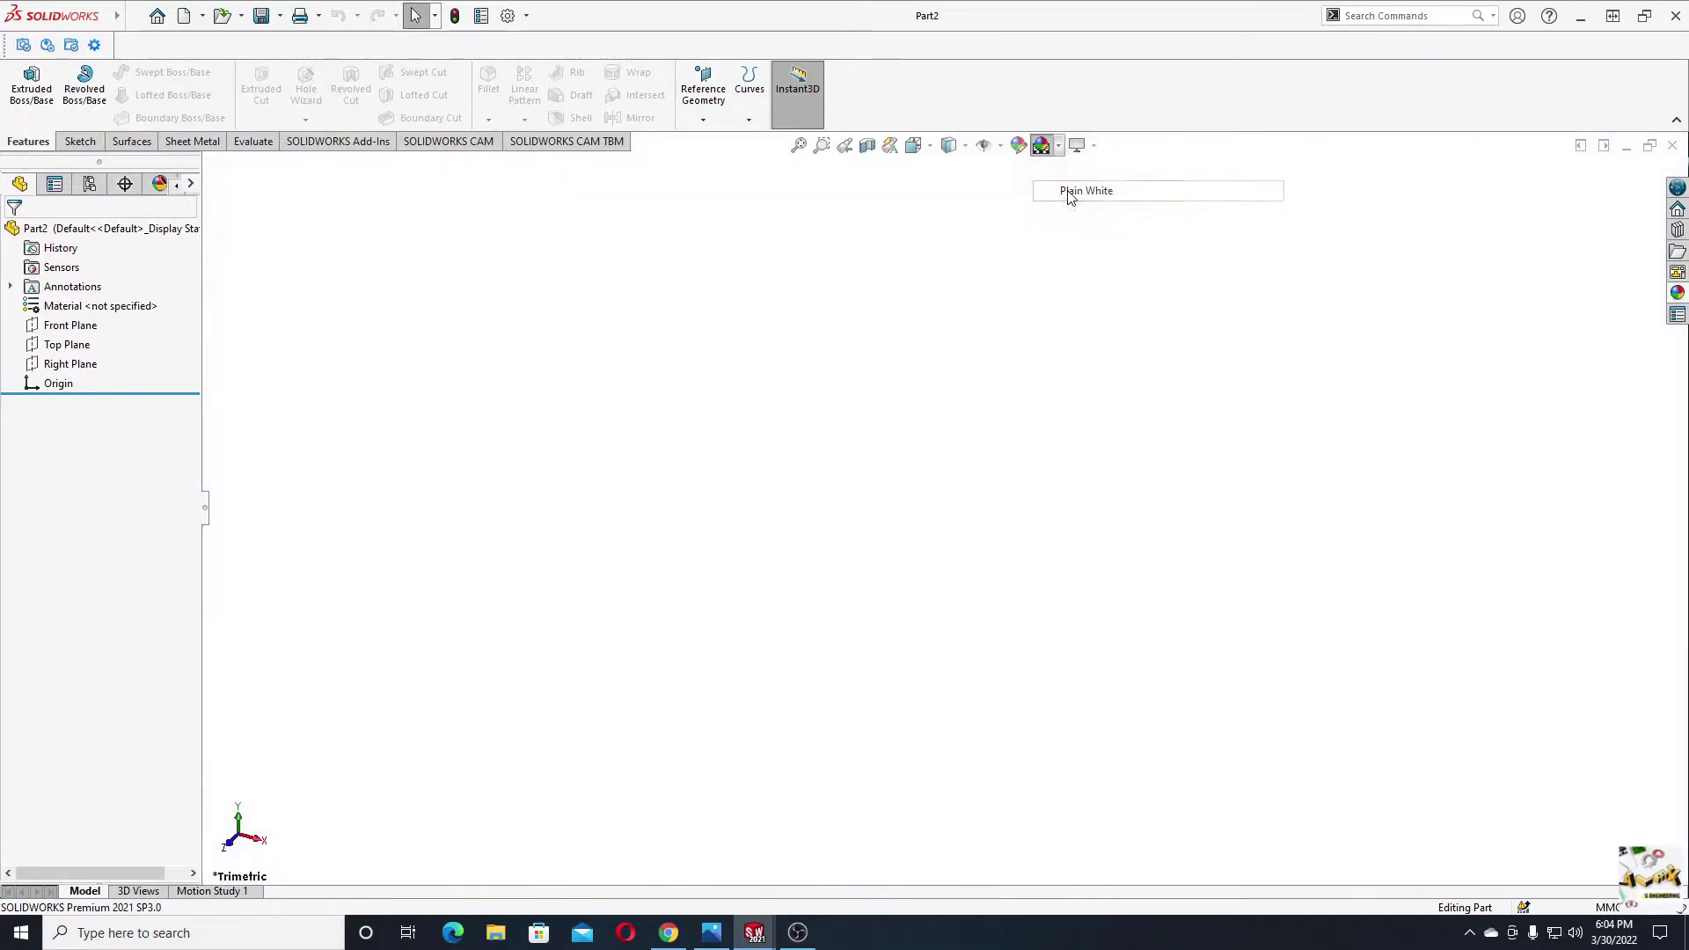
# Sketch two concentric circles centred on the origin on the Front Plane.
pyautogui.click(70, 325)
pyautogui.click(139, 401)
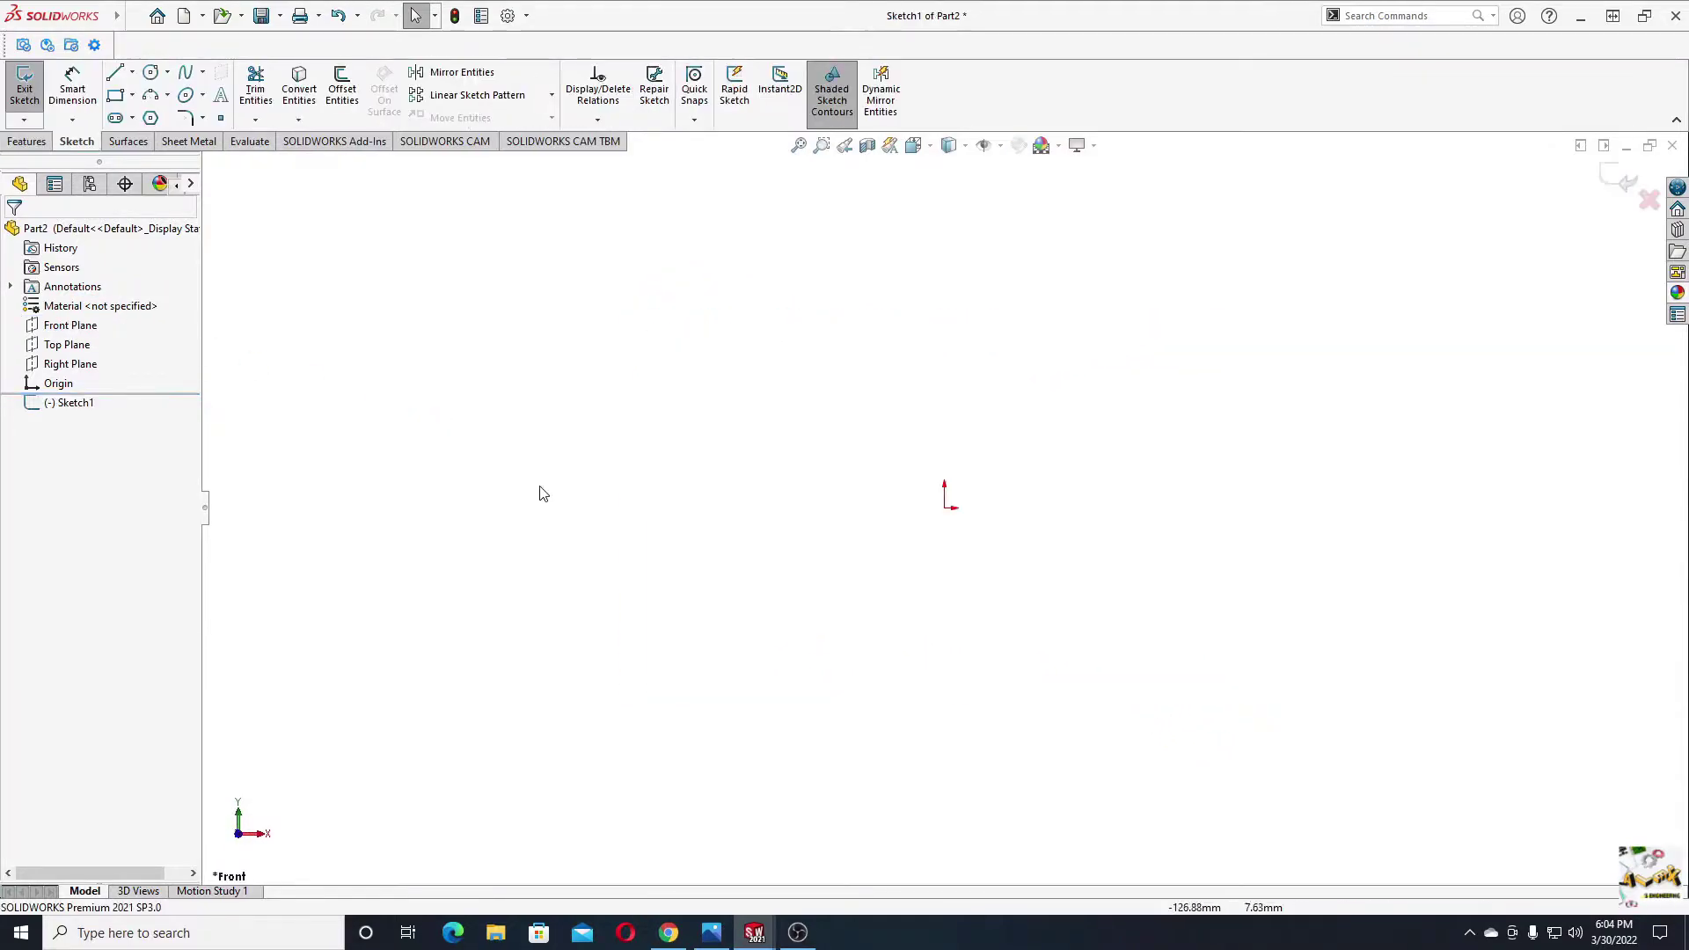
pyautogui.click(151, 71)
pyautogui.moveTo(686, 487); pyautogui.dragTo(588, 661)
pyautogui.moveTo(686, 486); pyautogui.dragTo(622, 596)
pyautogui.rightClick(341, 362)
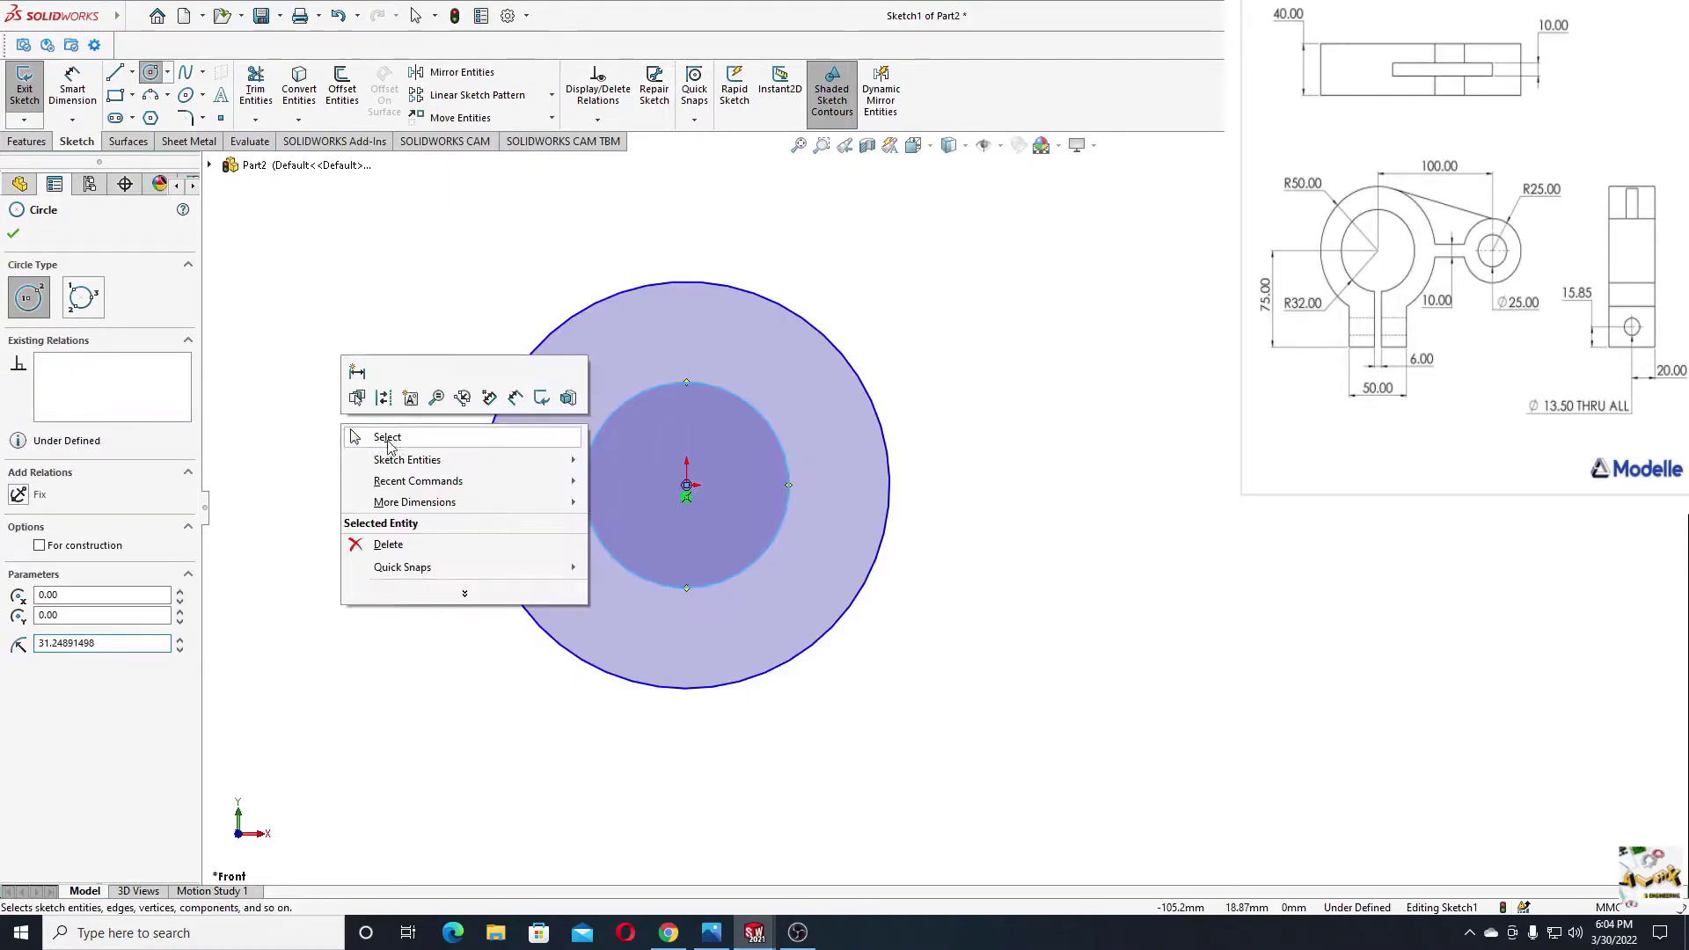
pyautogui.click(382, 437)
pyautogui.keyDown('ctrl'); pyautogui.moveTo(478, 487); pyautogui.dragTo(380, 515, button='middle'); pyautogui.keyUp('ctrl')
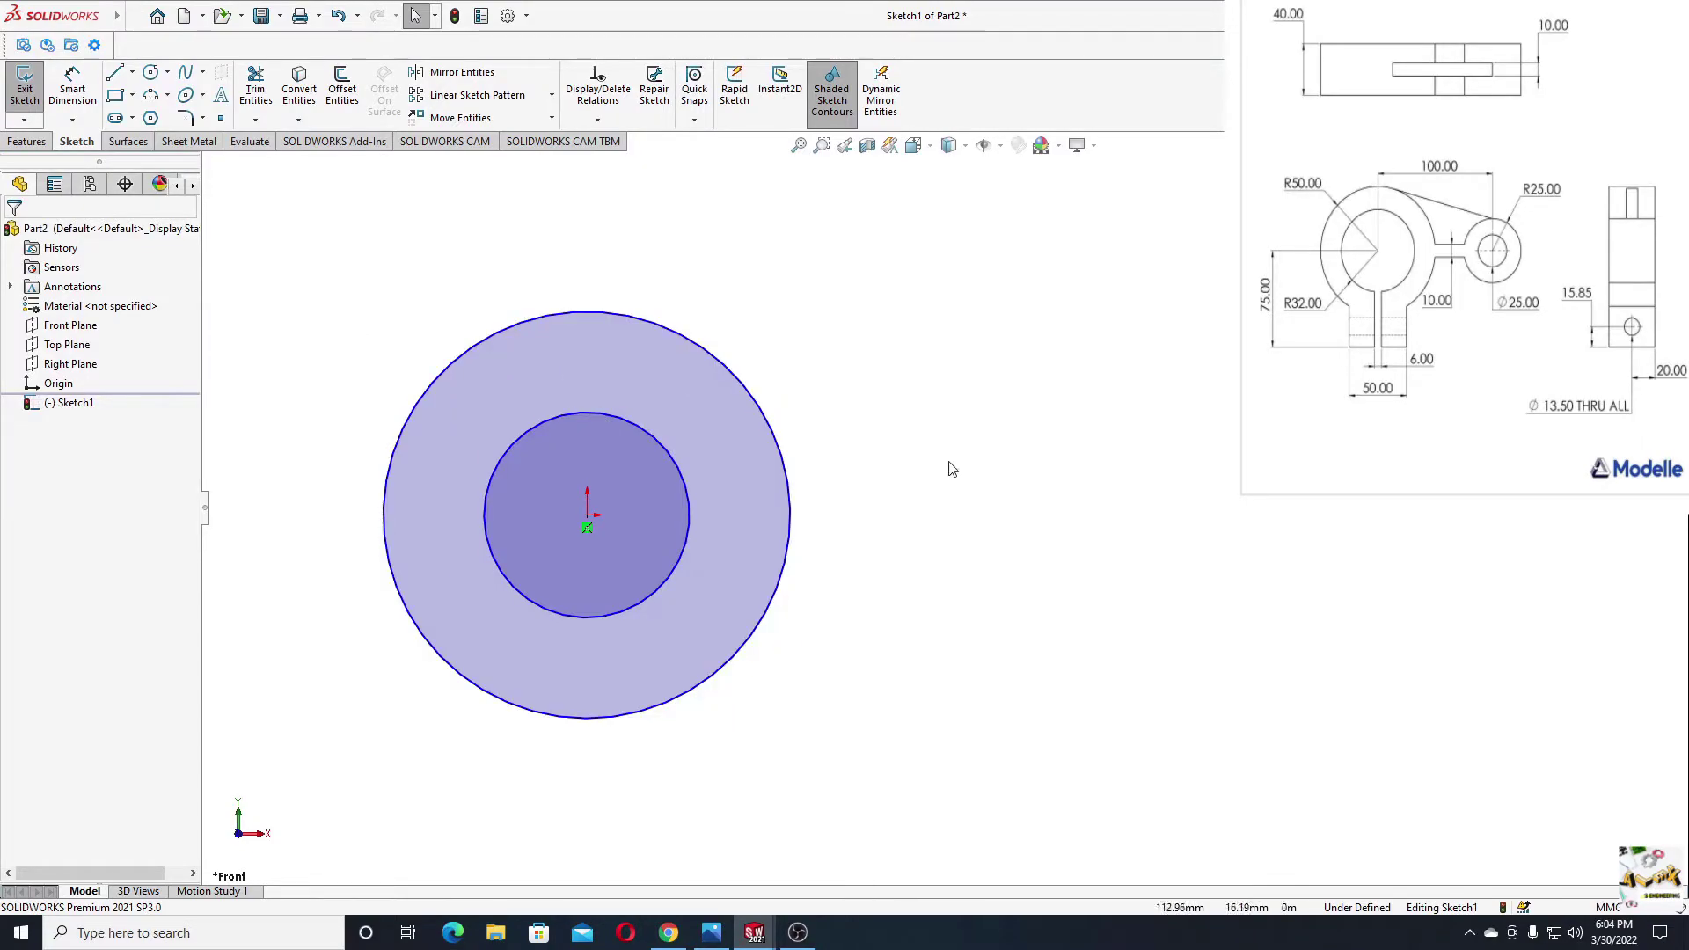
# Dimension the outer circle Ø100 and the inner circle Ø64.
pyautogui.click(72, 88)
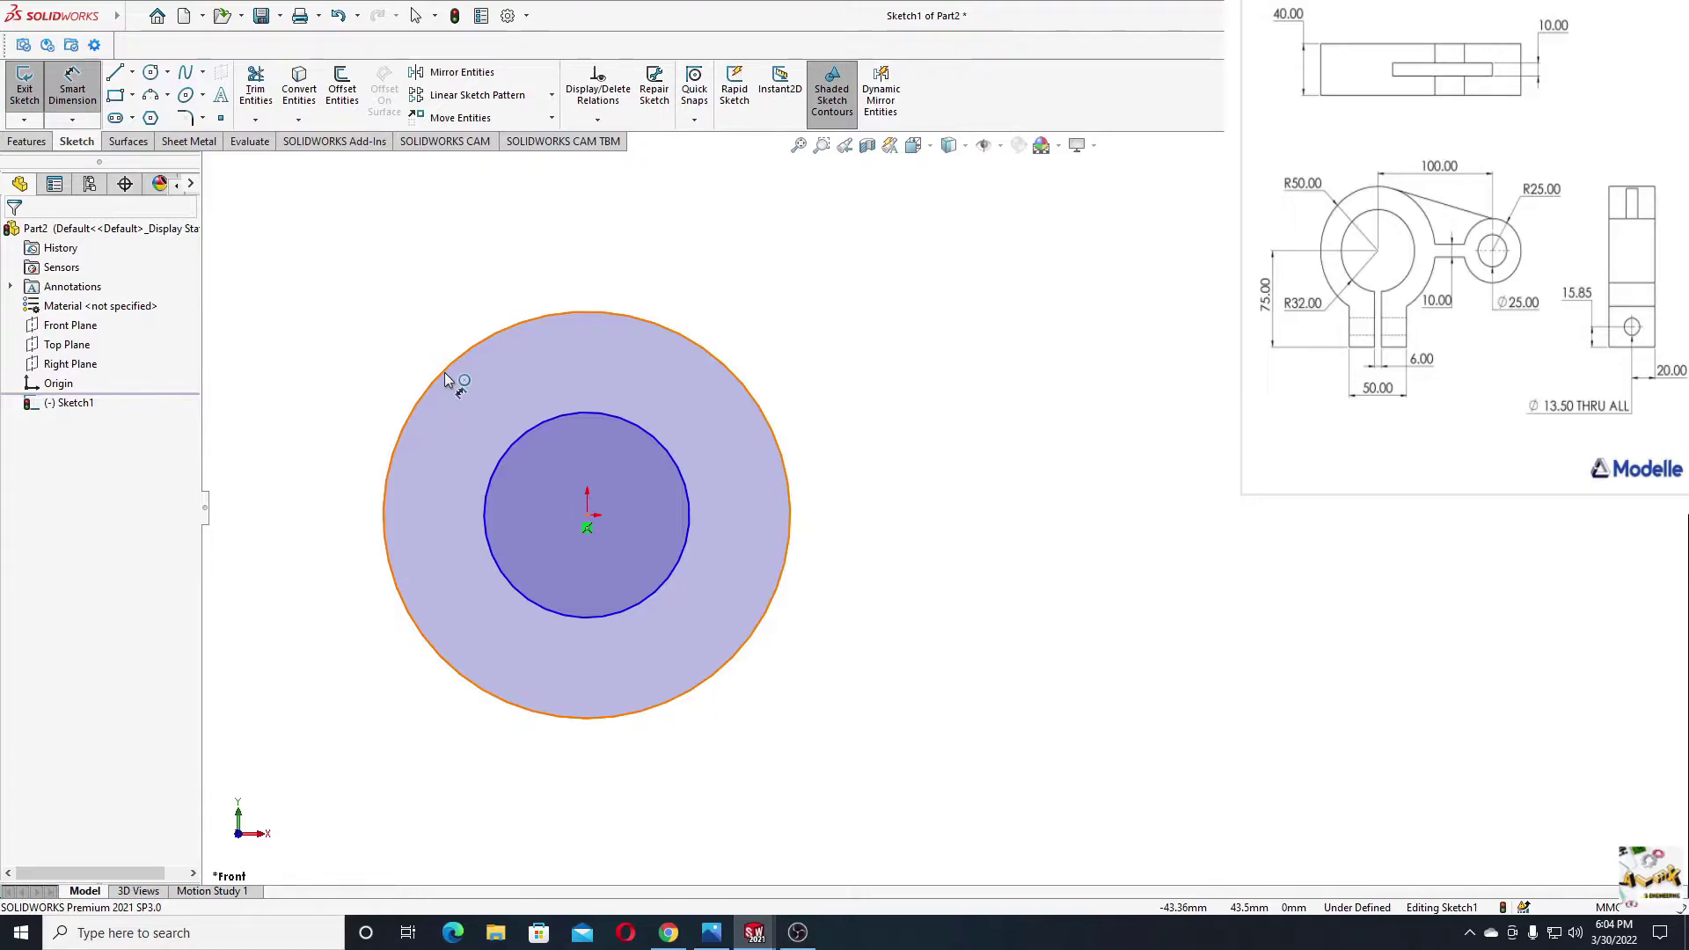
pyautogui.click(445, 380)
pyautogui.click(385, 314)
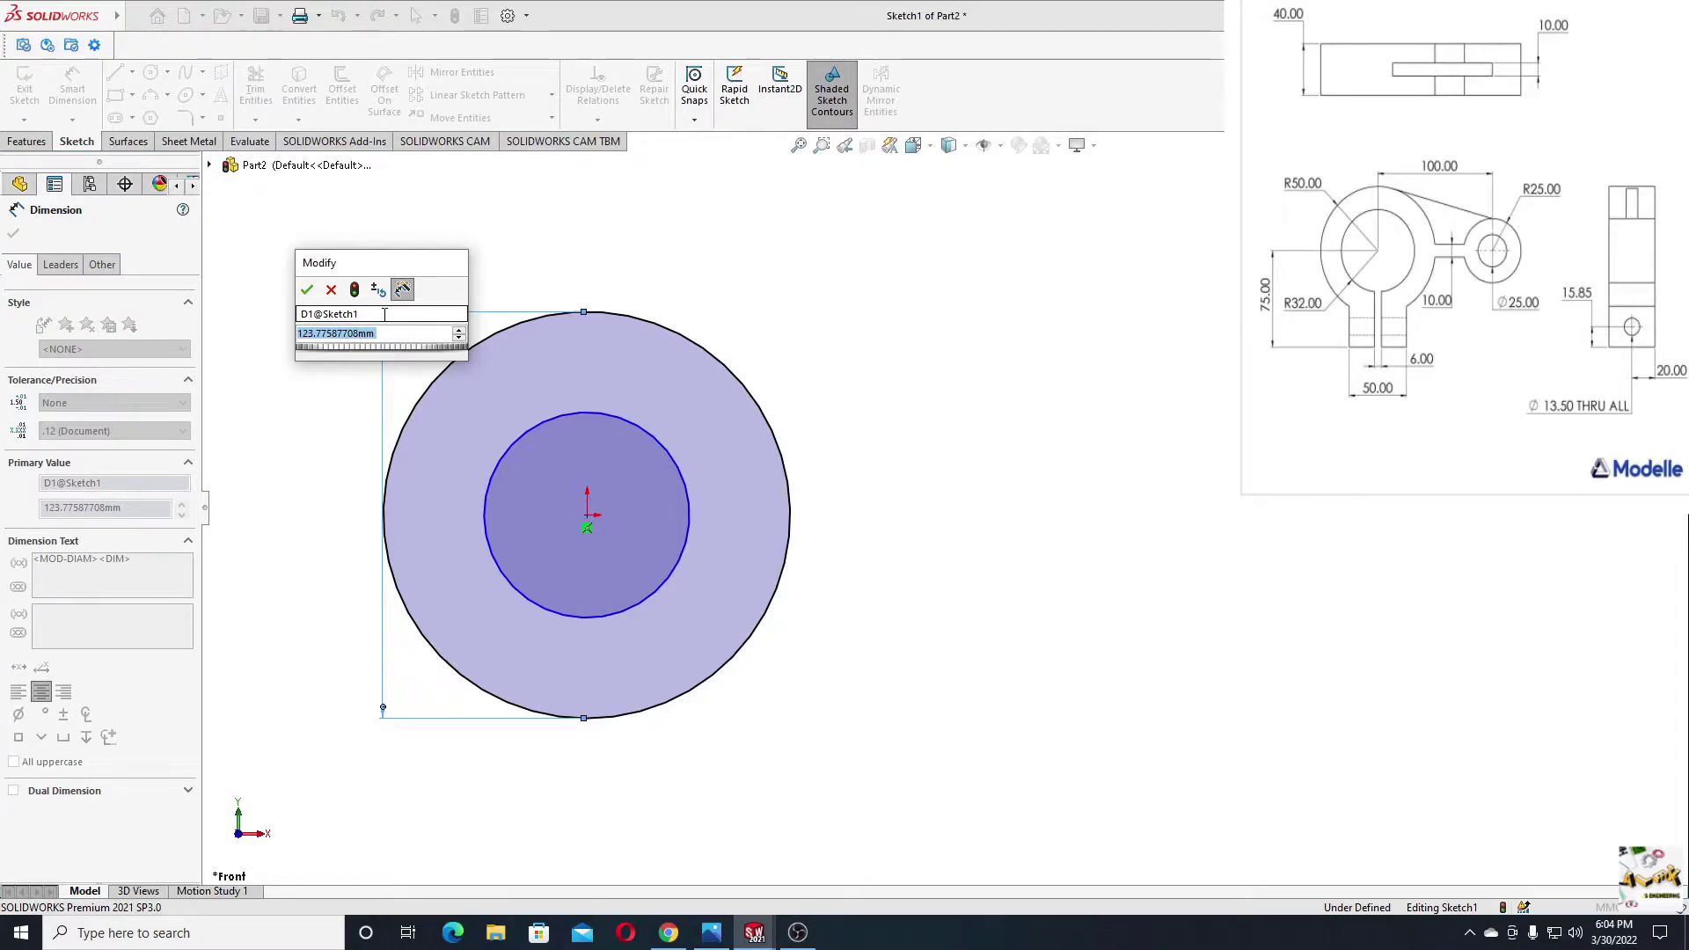
pyautogui.write('100')
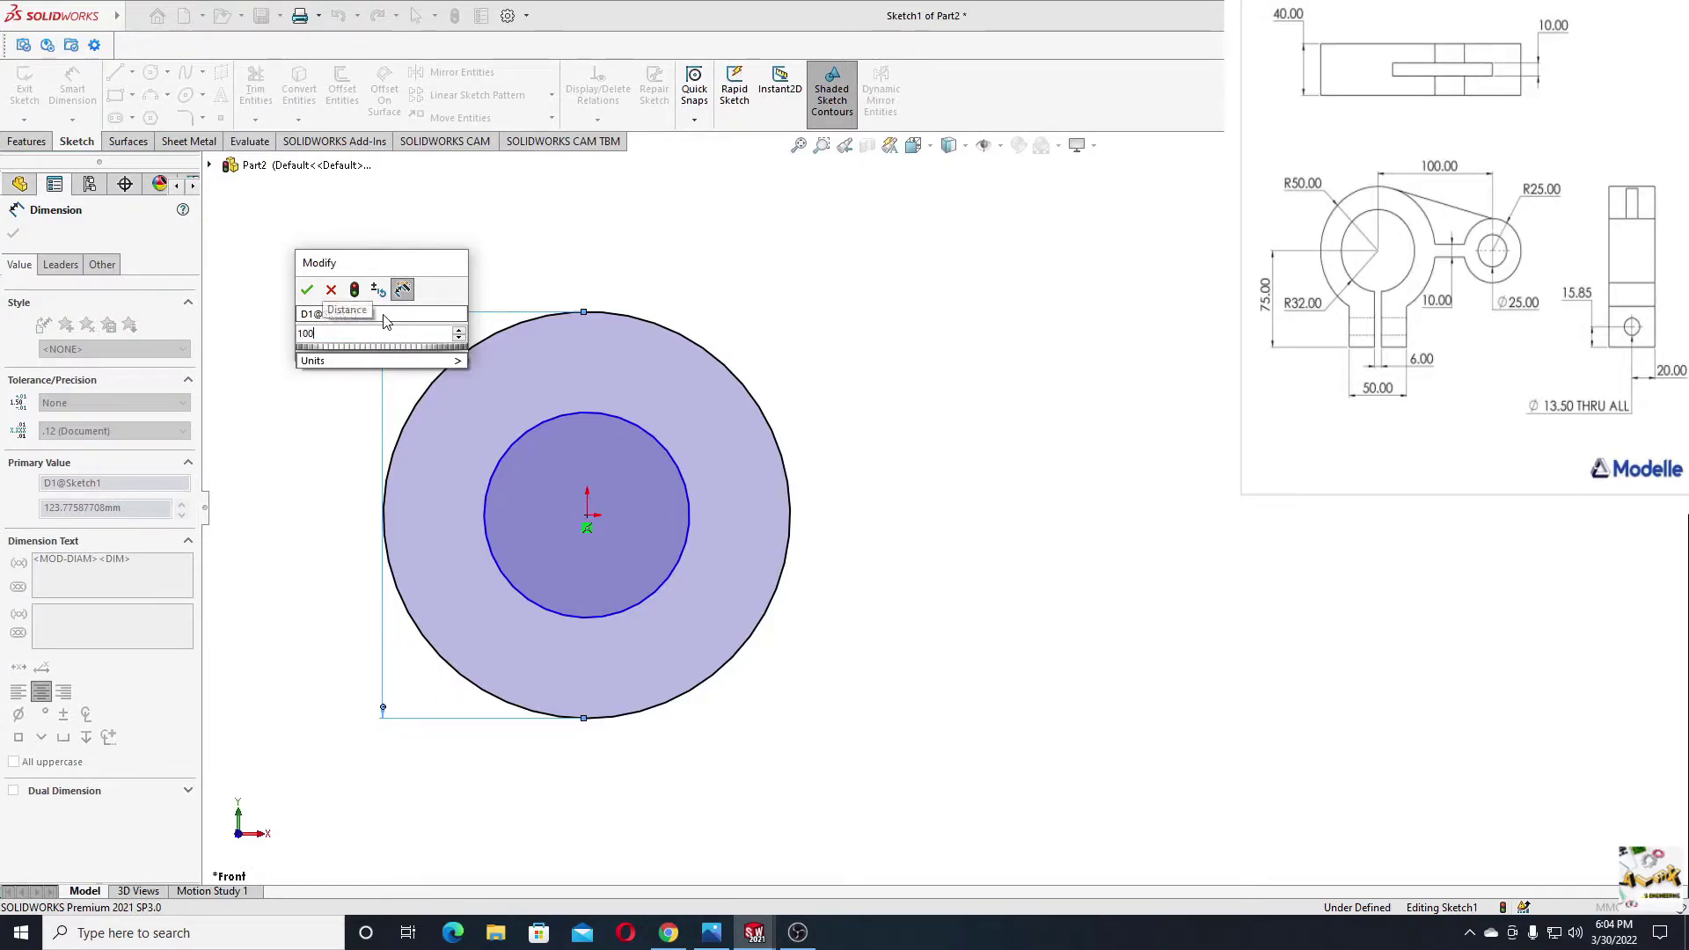
pyautogui.press('Return')
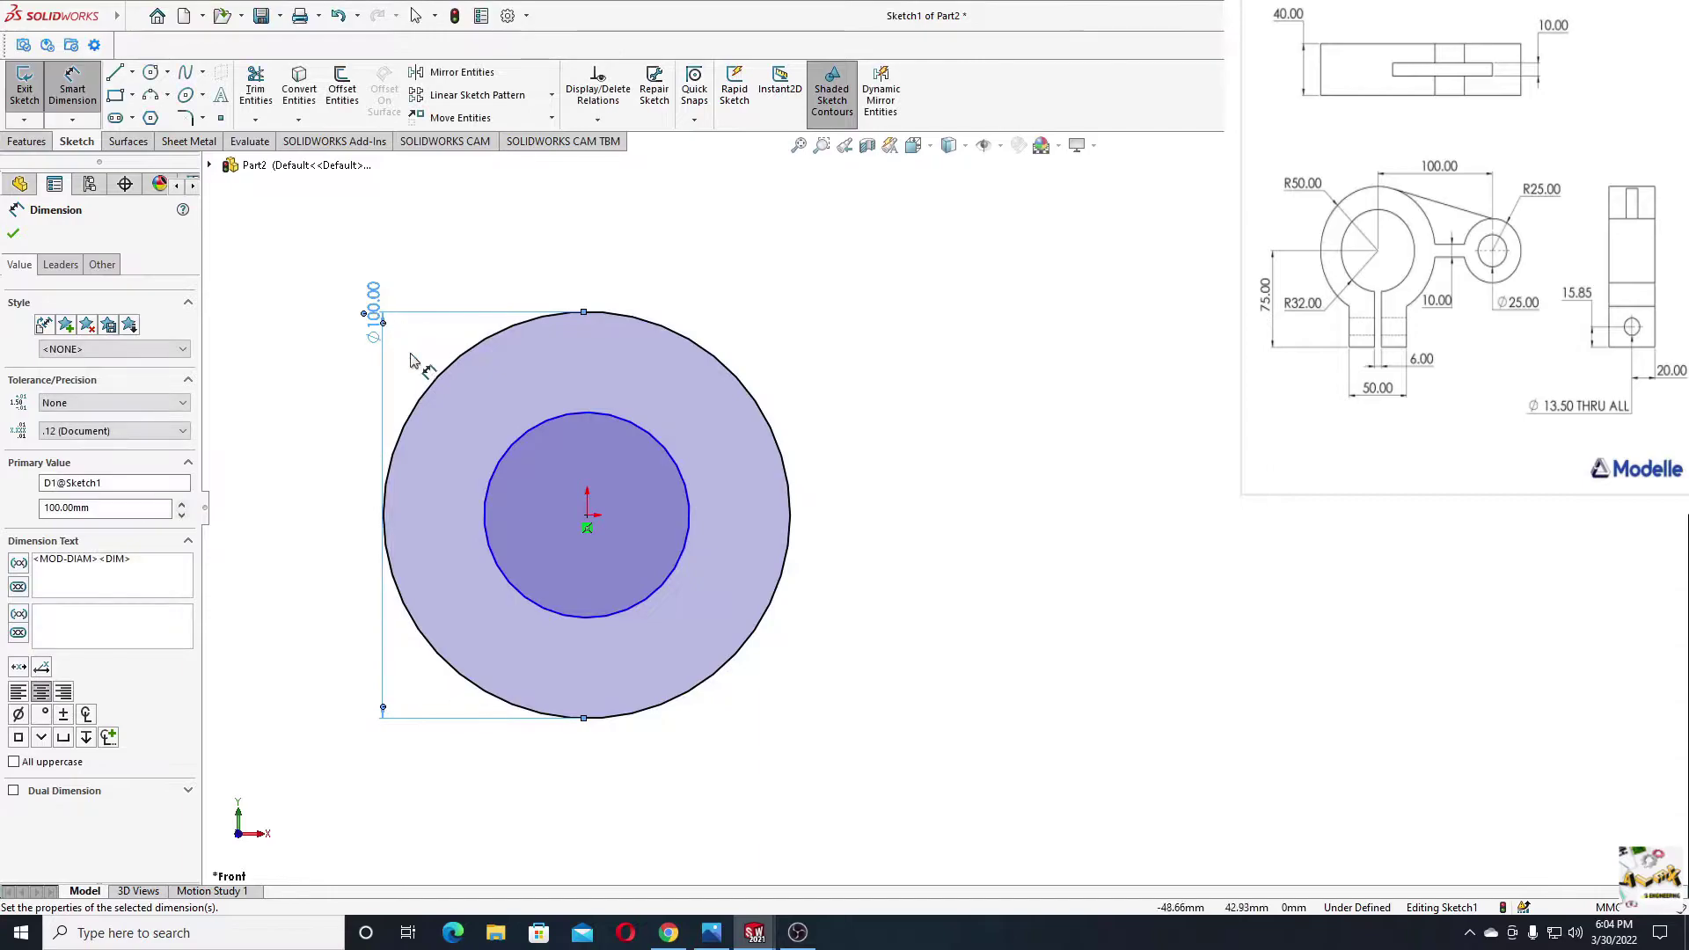
pyautogui.click(518, 448)
pyautogui.click(318, 649)
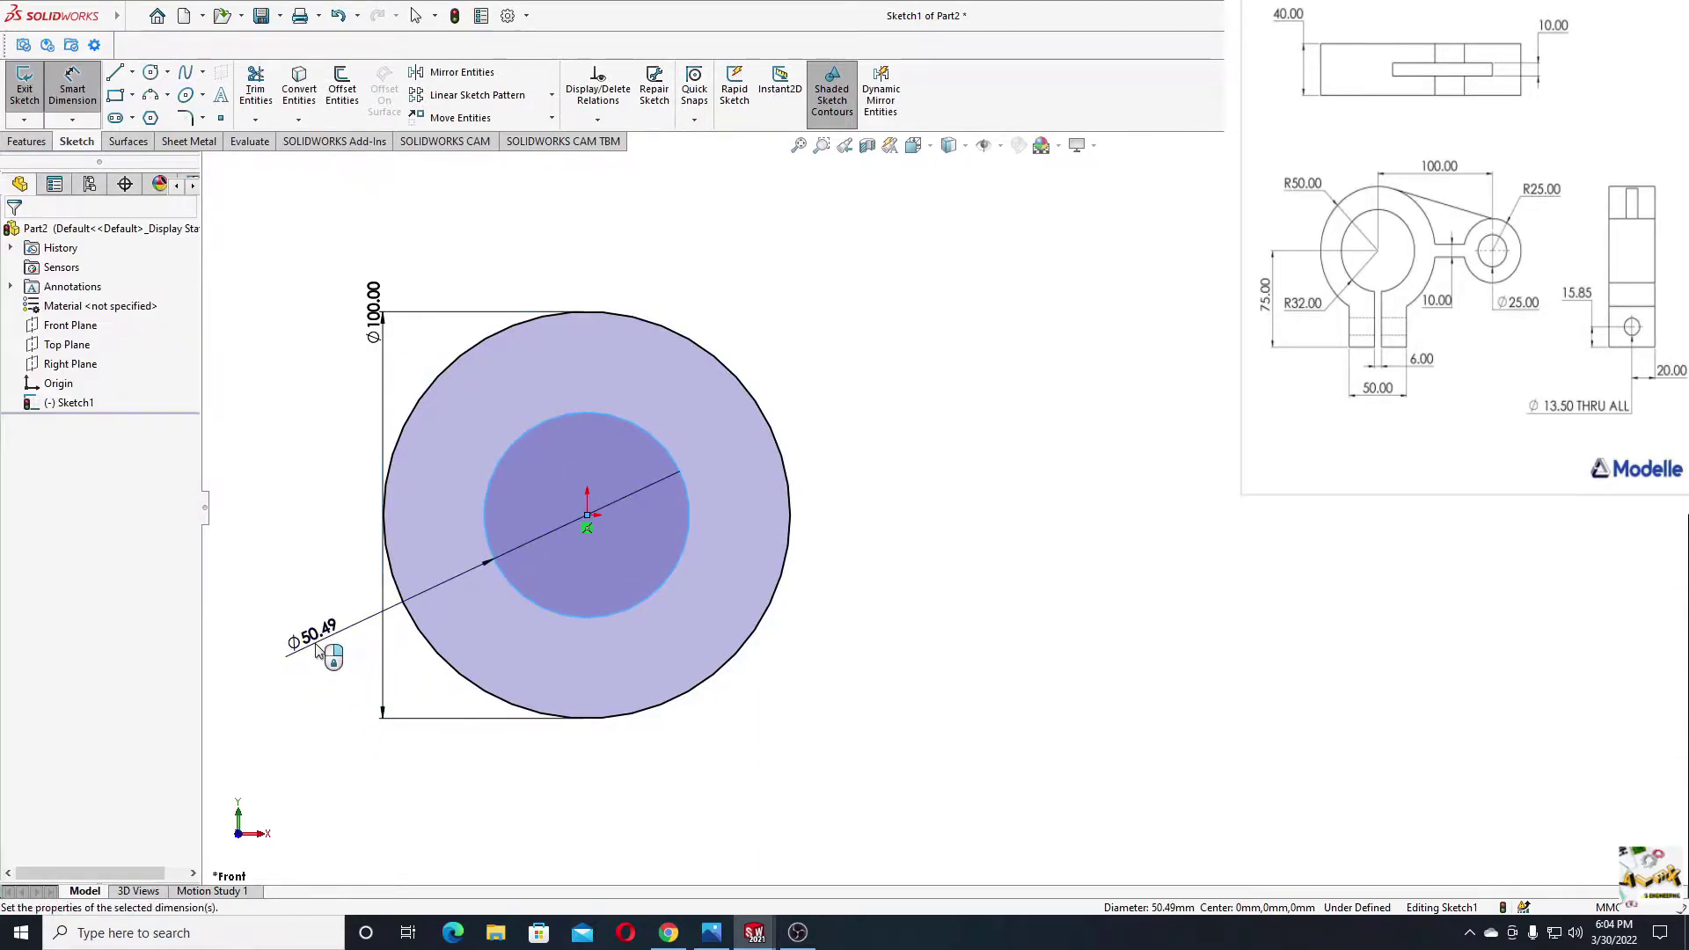
pyautogui.write('64')
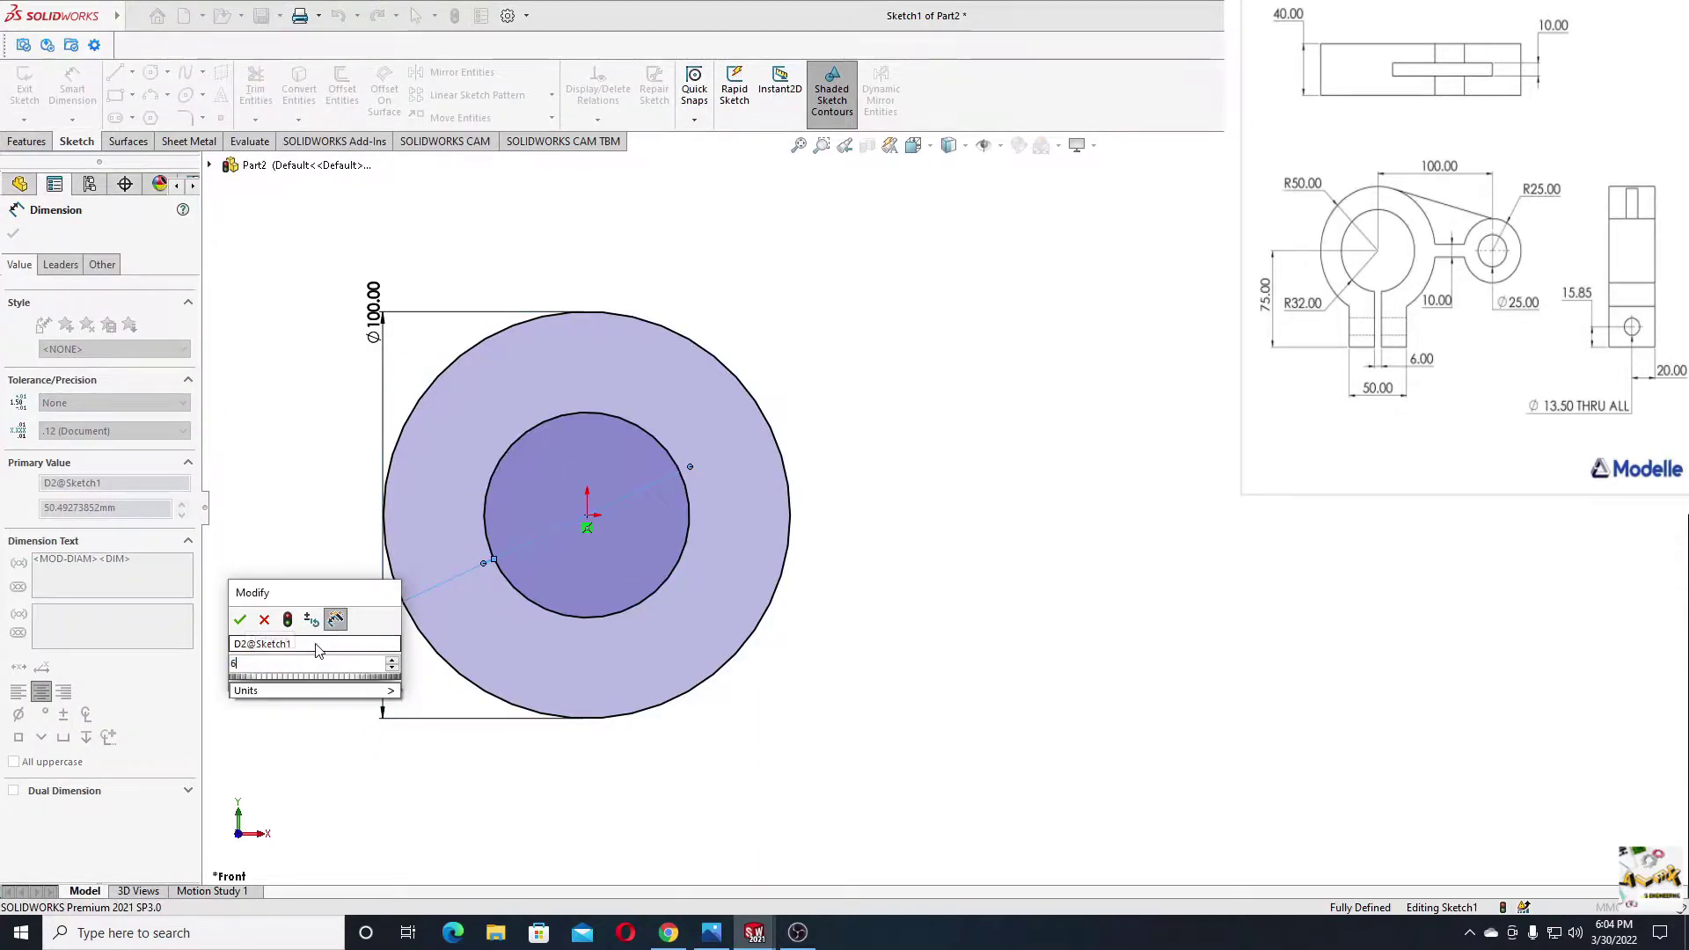
pyautogui.press('Return')
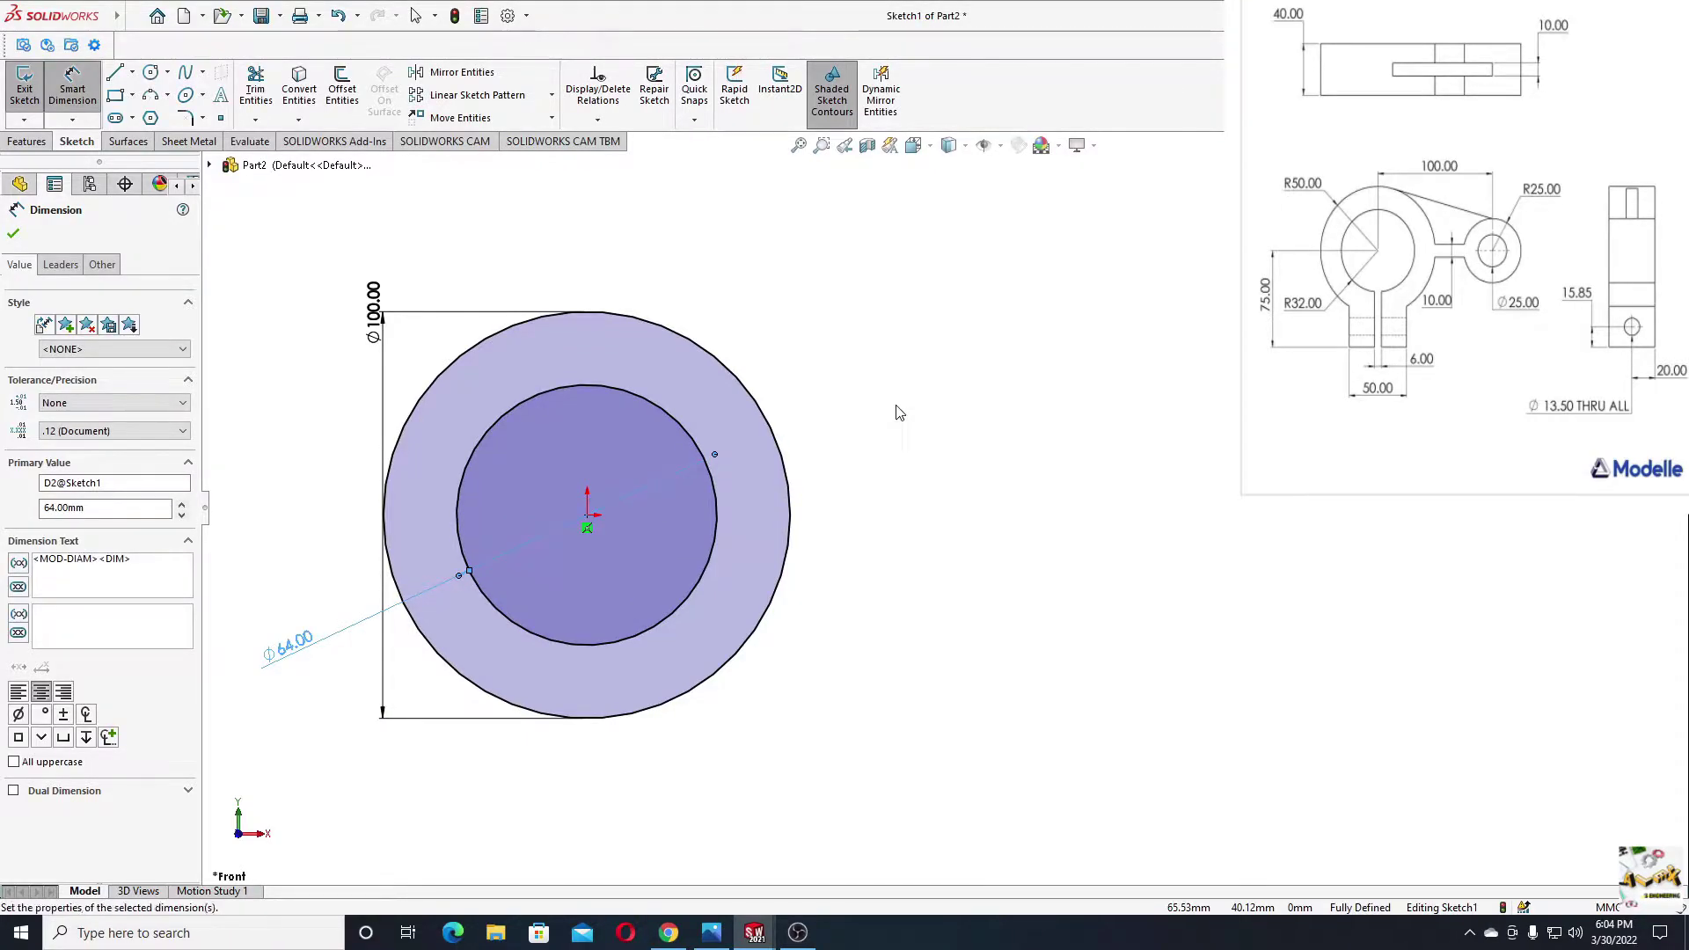
pyautogui.press('Escape')
pyautogui.click(151, 74)
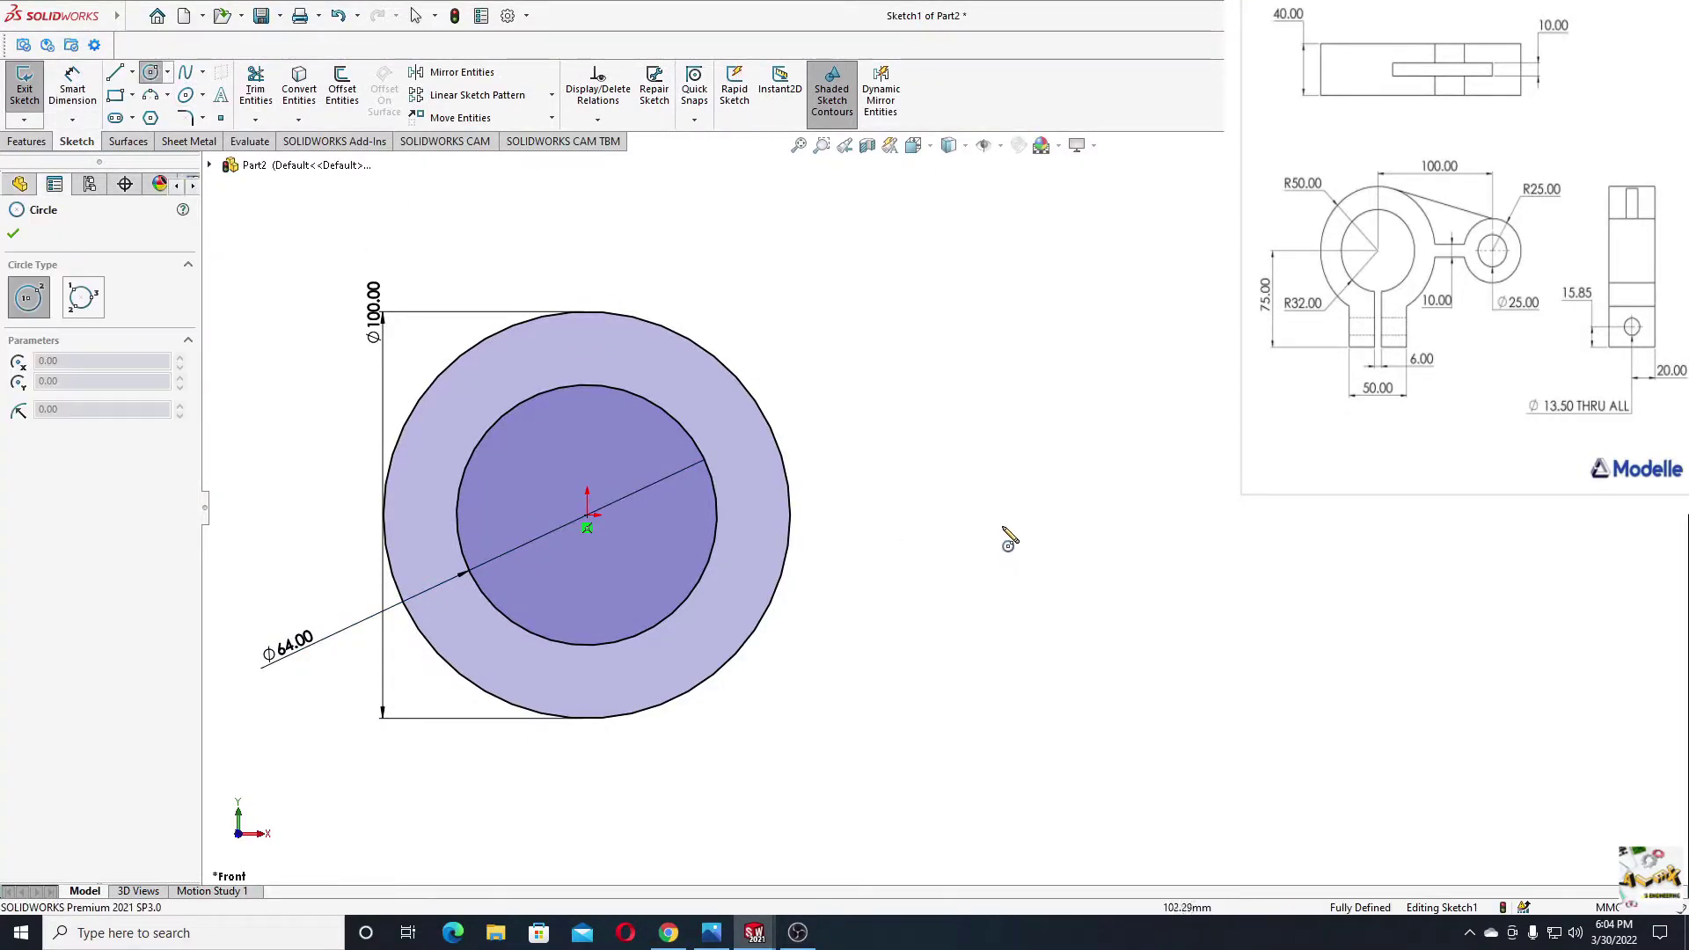
# Draw a second pair of concentric circles to the right, centred horizontally with the origin.
pyautogui.click(1040, 516)
pyautogui.click(1084, 582)
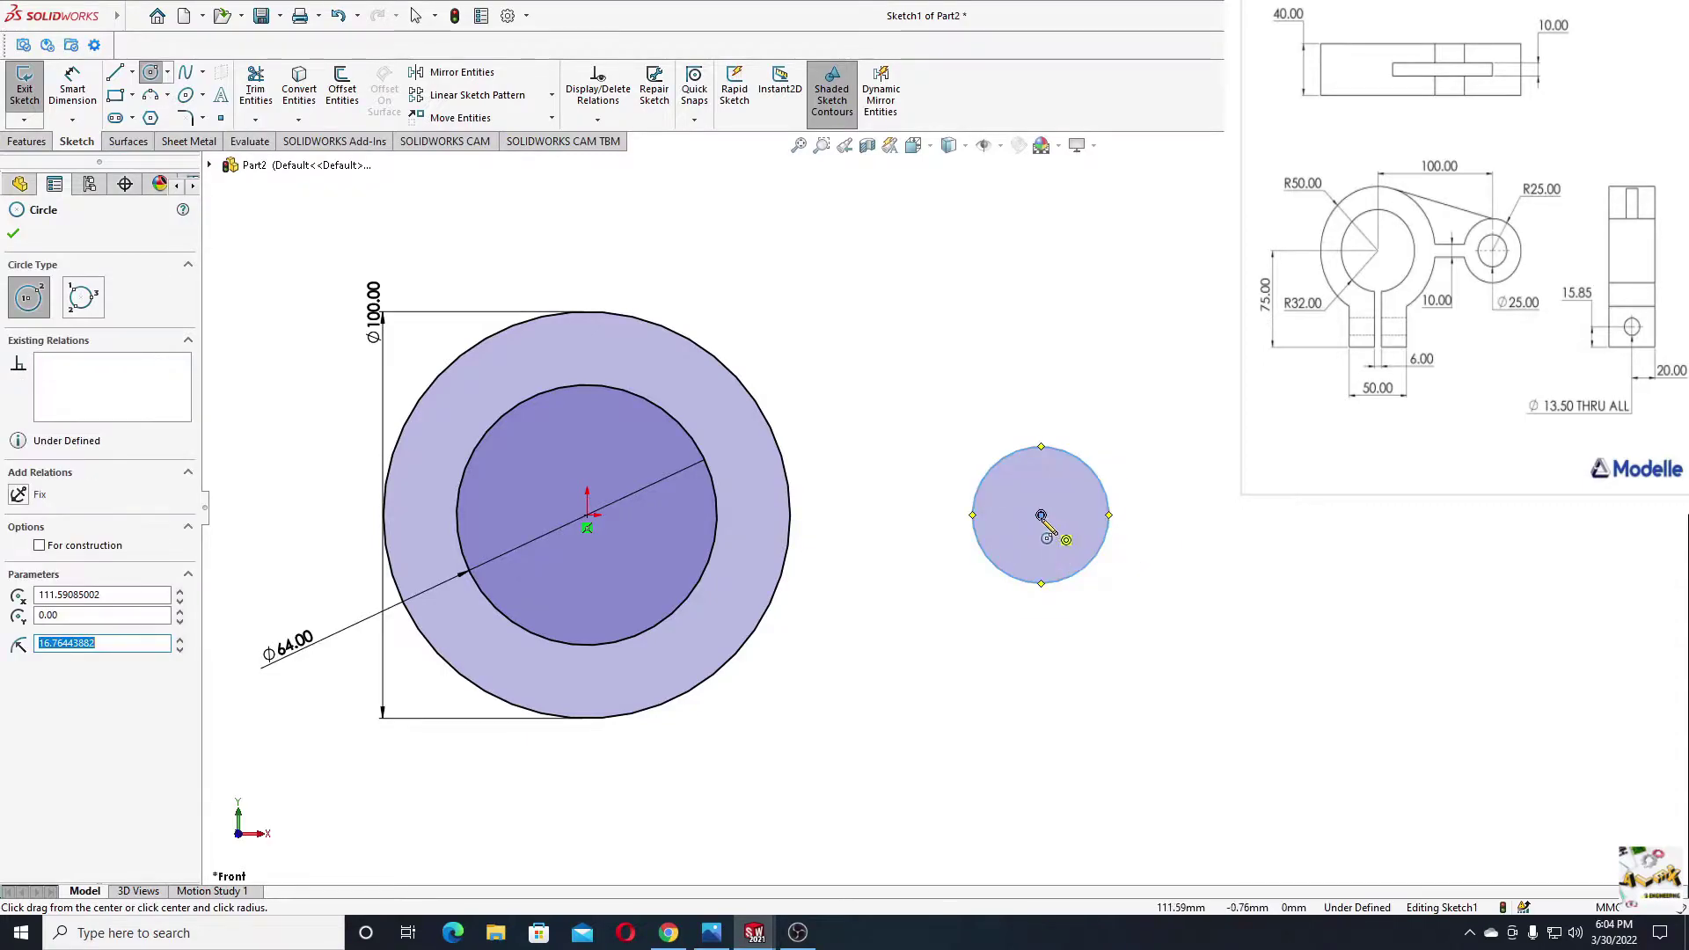
pyautogui.click(1041, 515)
pyautogui.click(960, 437)
pyautogui.press('Escape')
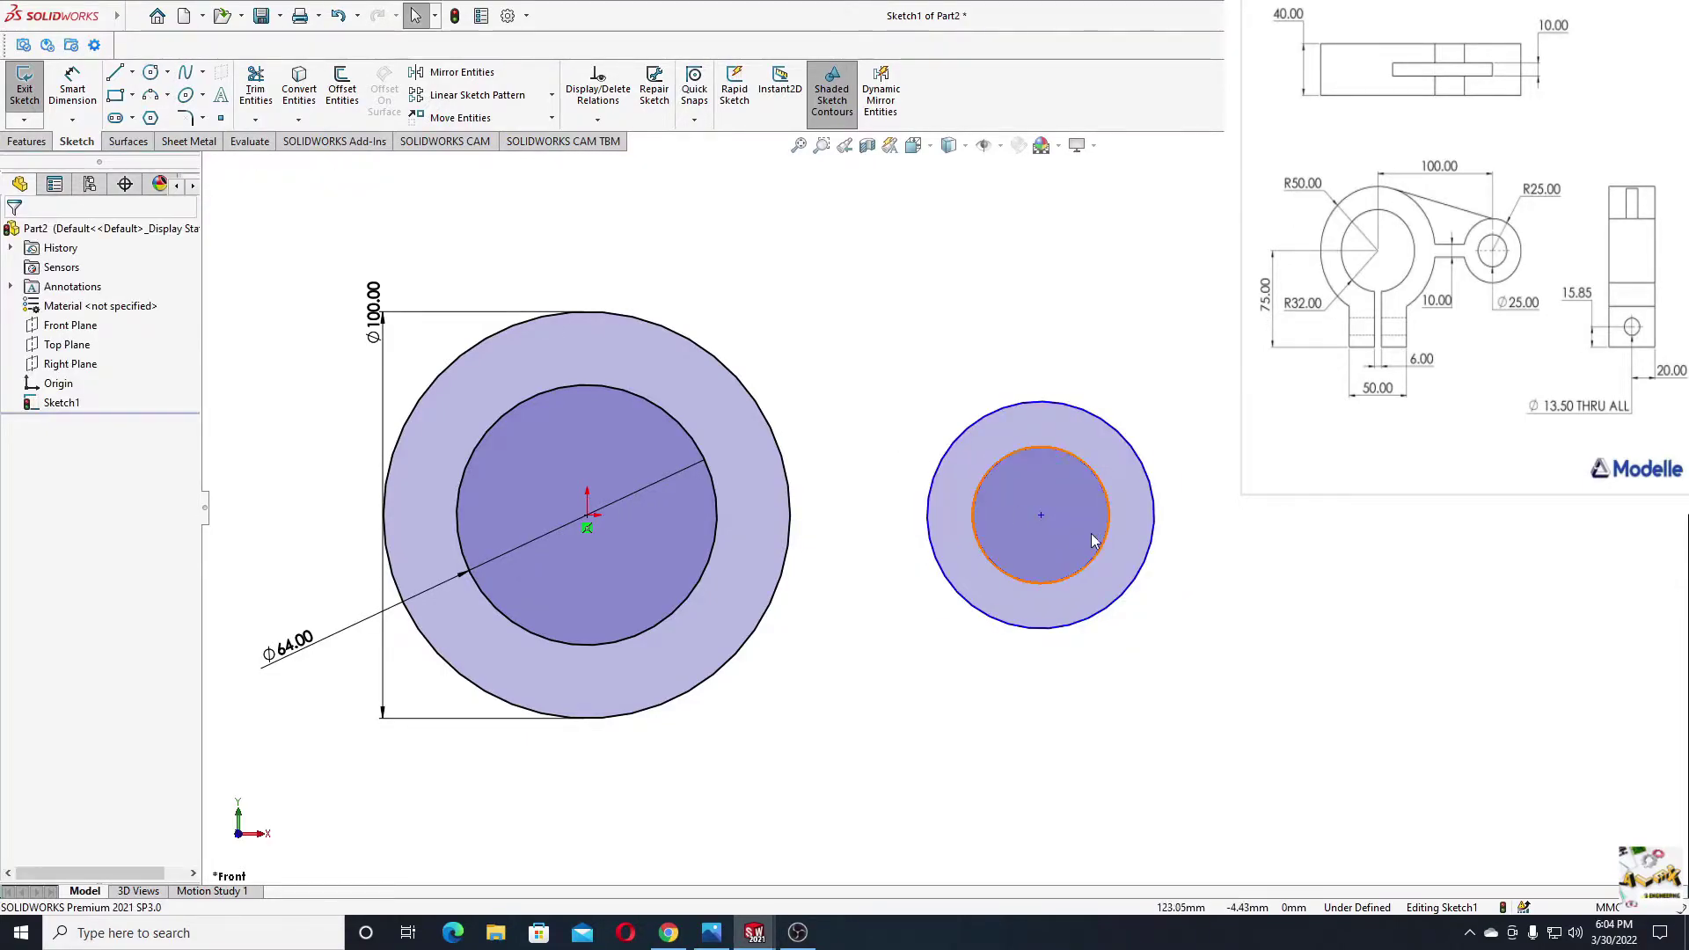
pyautogui.click(1041, 516)
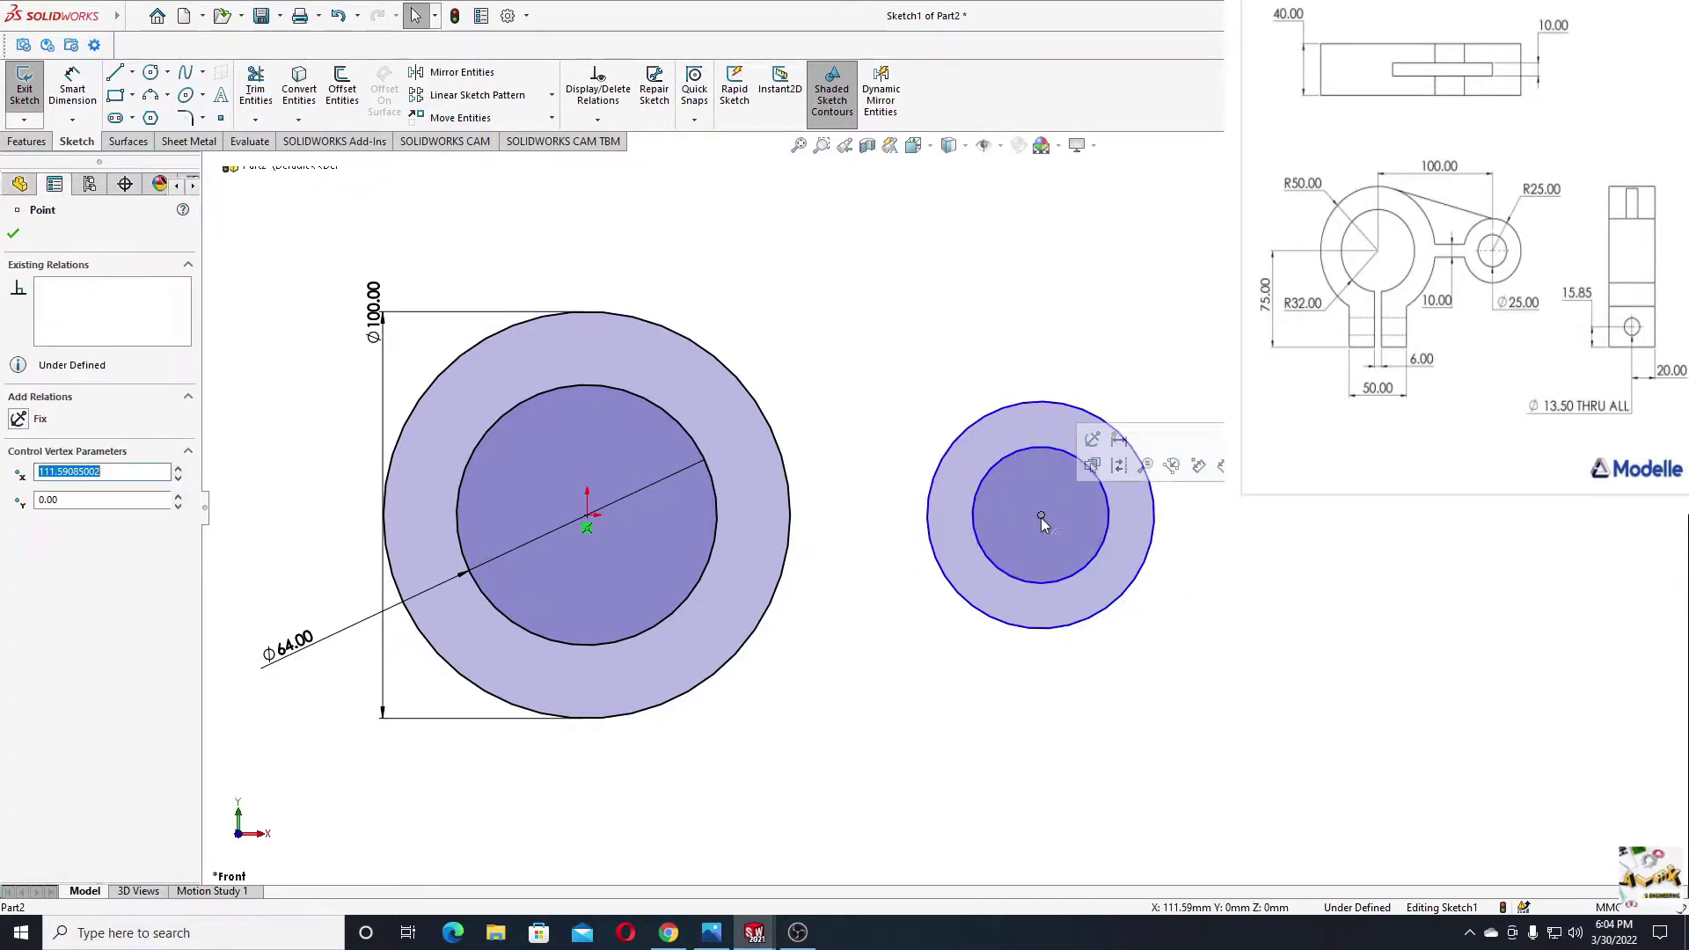
pyautogui.keyDown('ctrl'); pyautogui.click(586, 515); pyautogui.keyUp('ctrl')
pyautogui.click(637, 440)
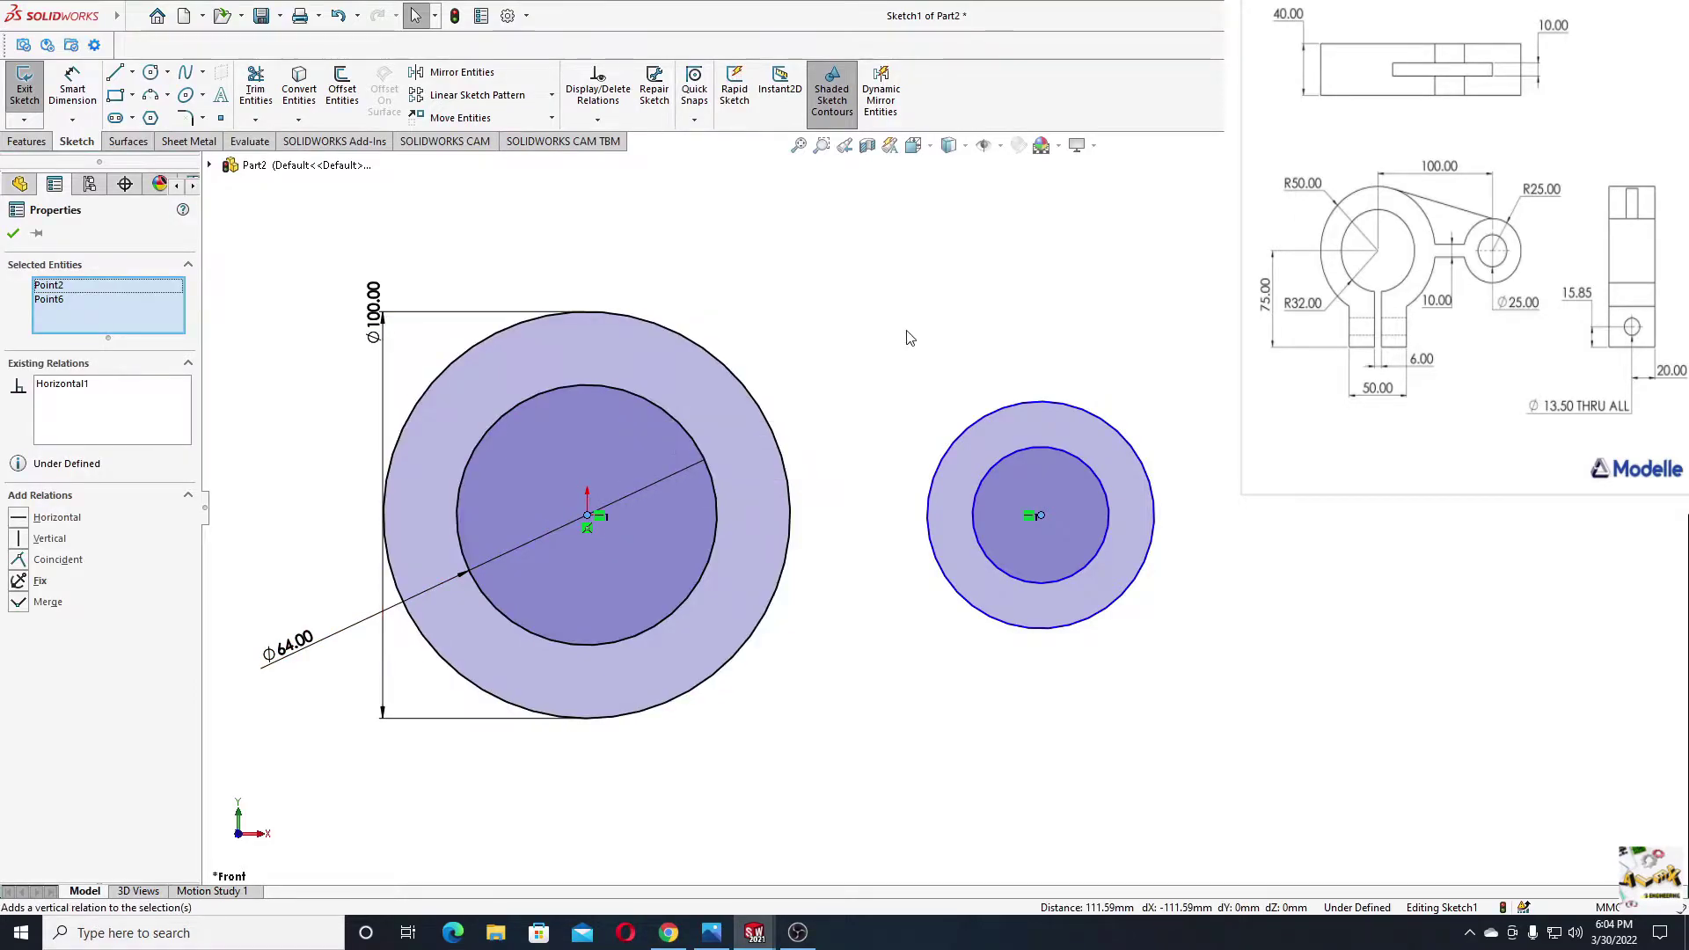
pyautogui.click(897, 335)
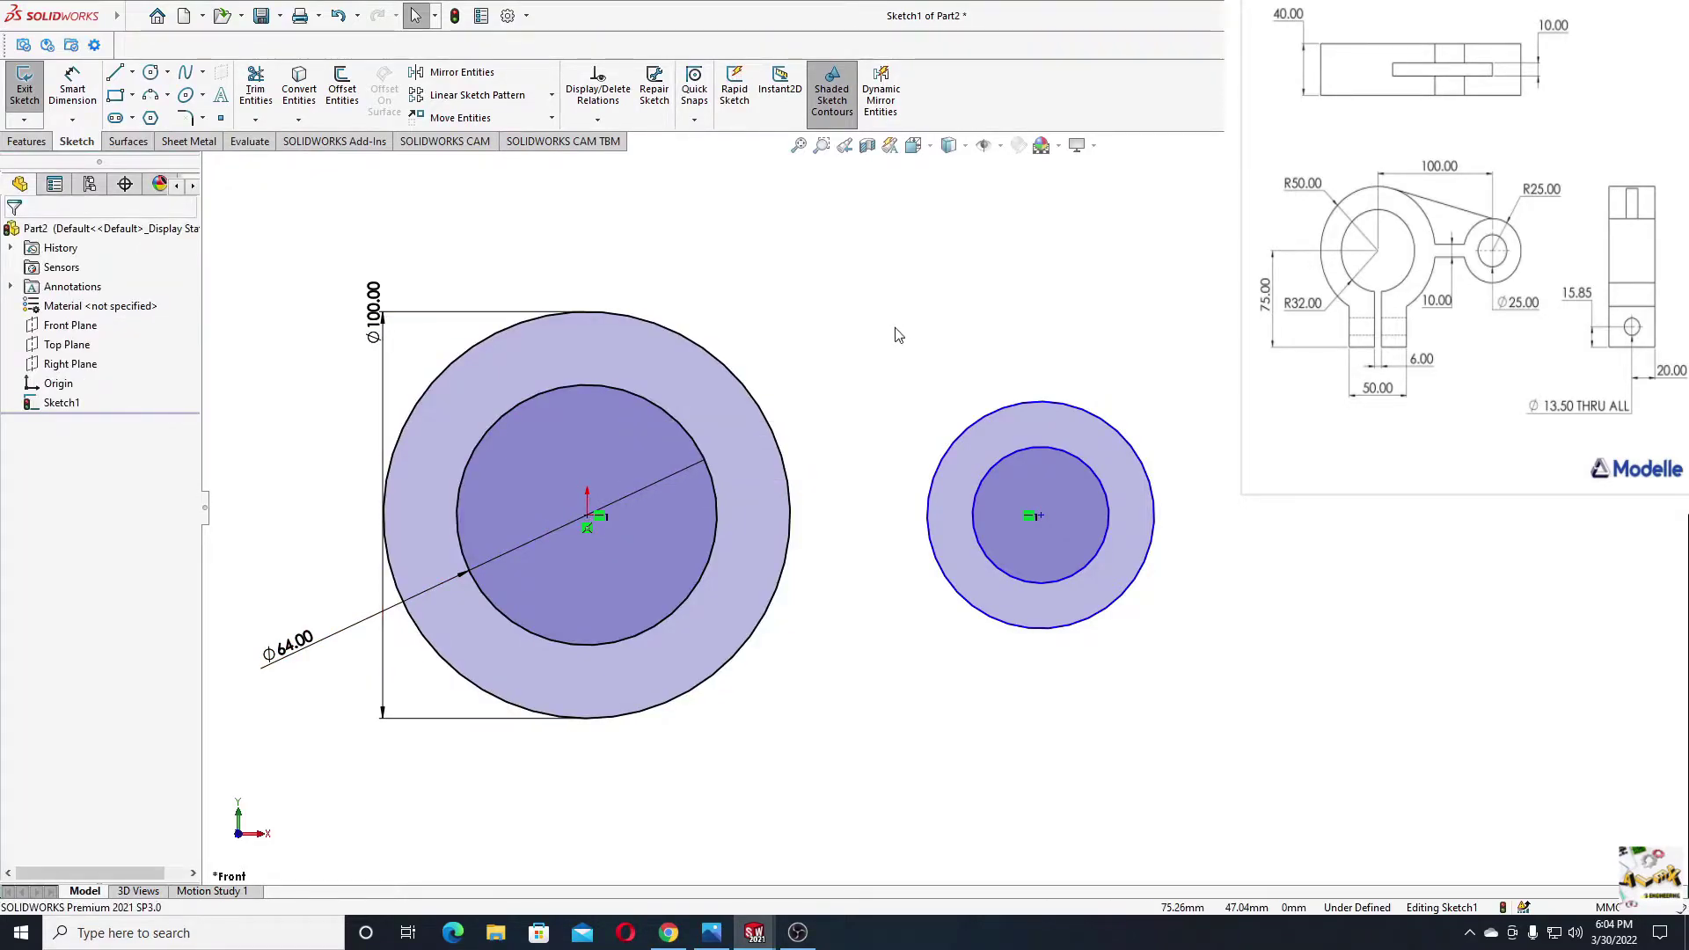
# Dimension the right-hand circles Ø25 inner and Ø50 outer.
pyautogui.click(72, 88)
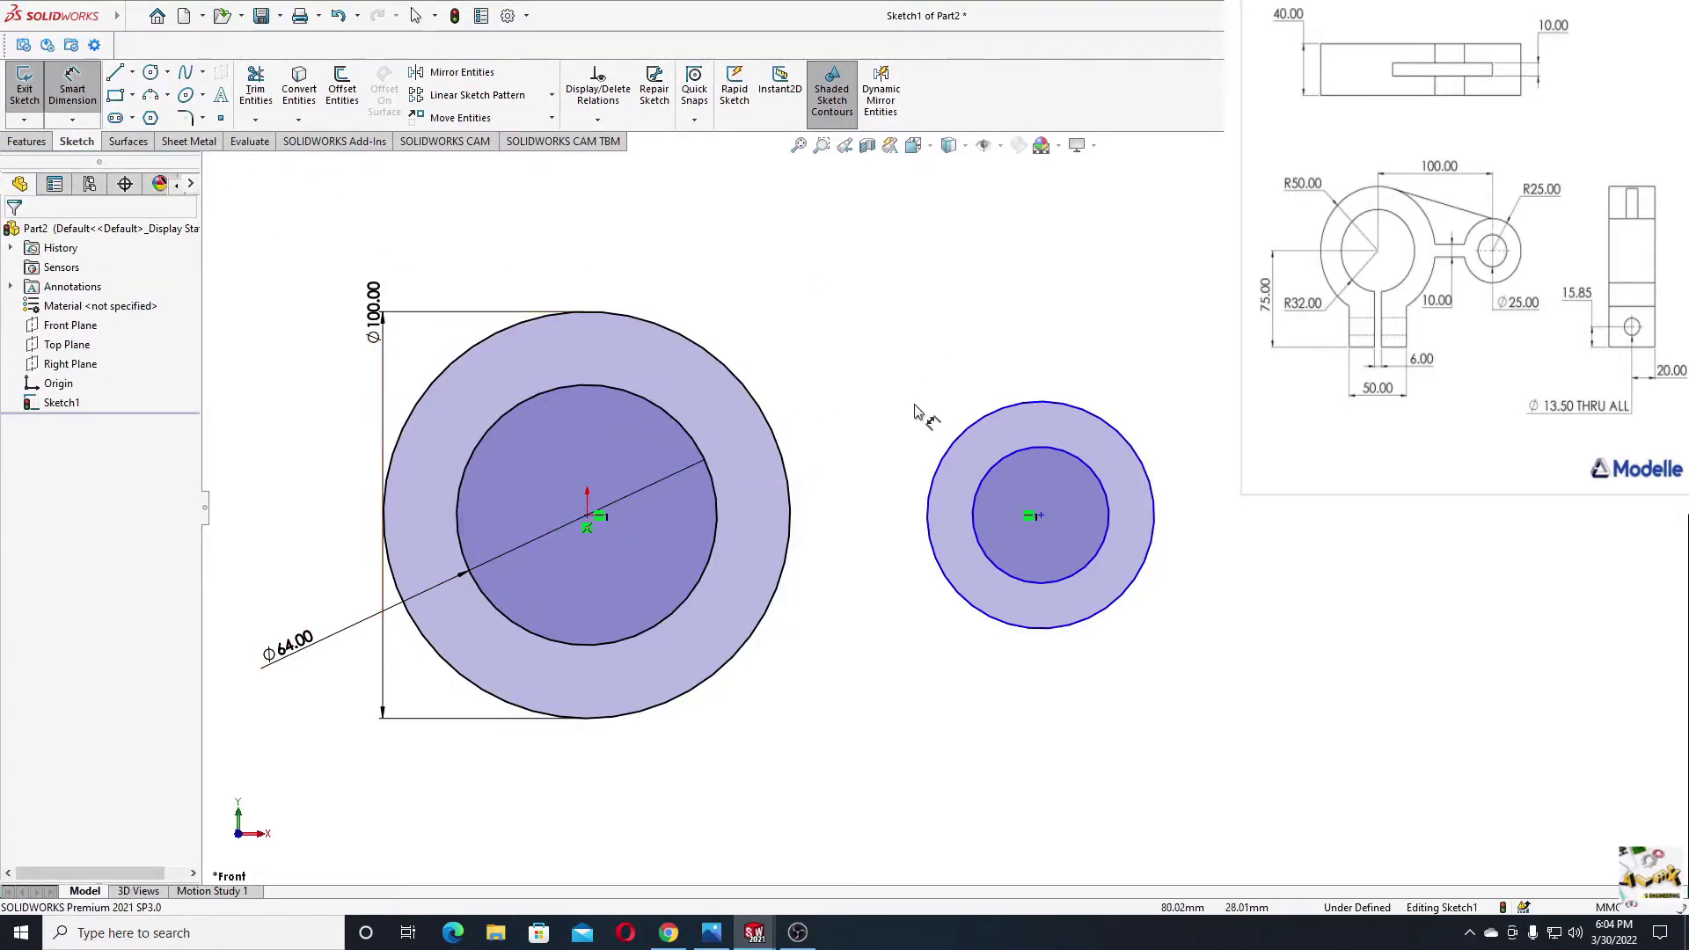
pyautogui.click(1038, 457)
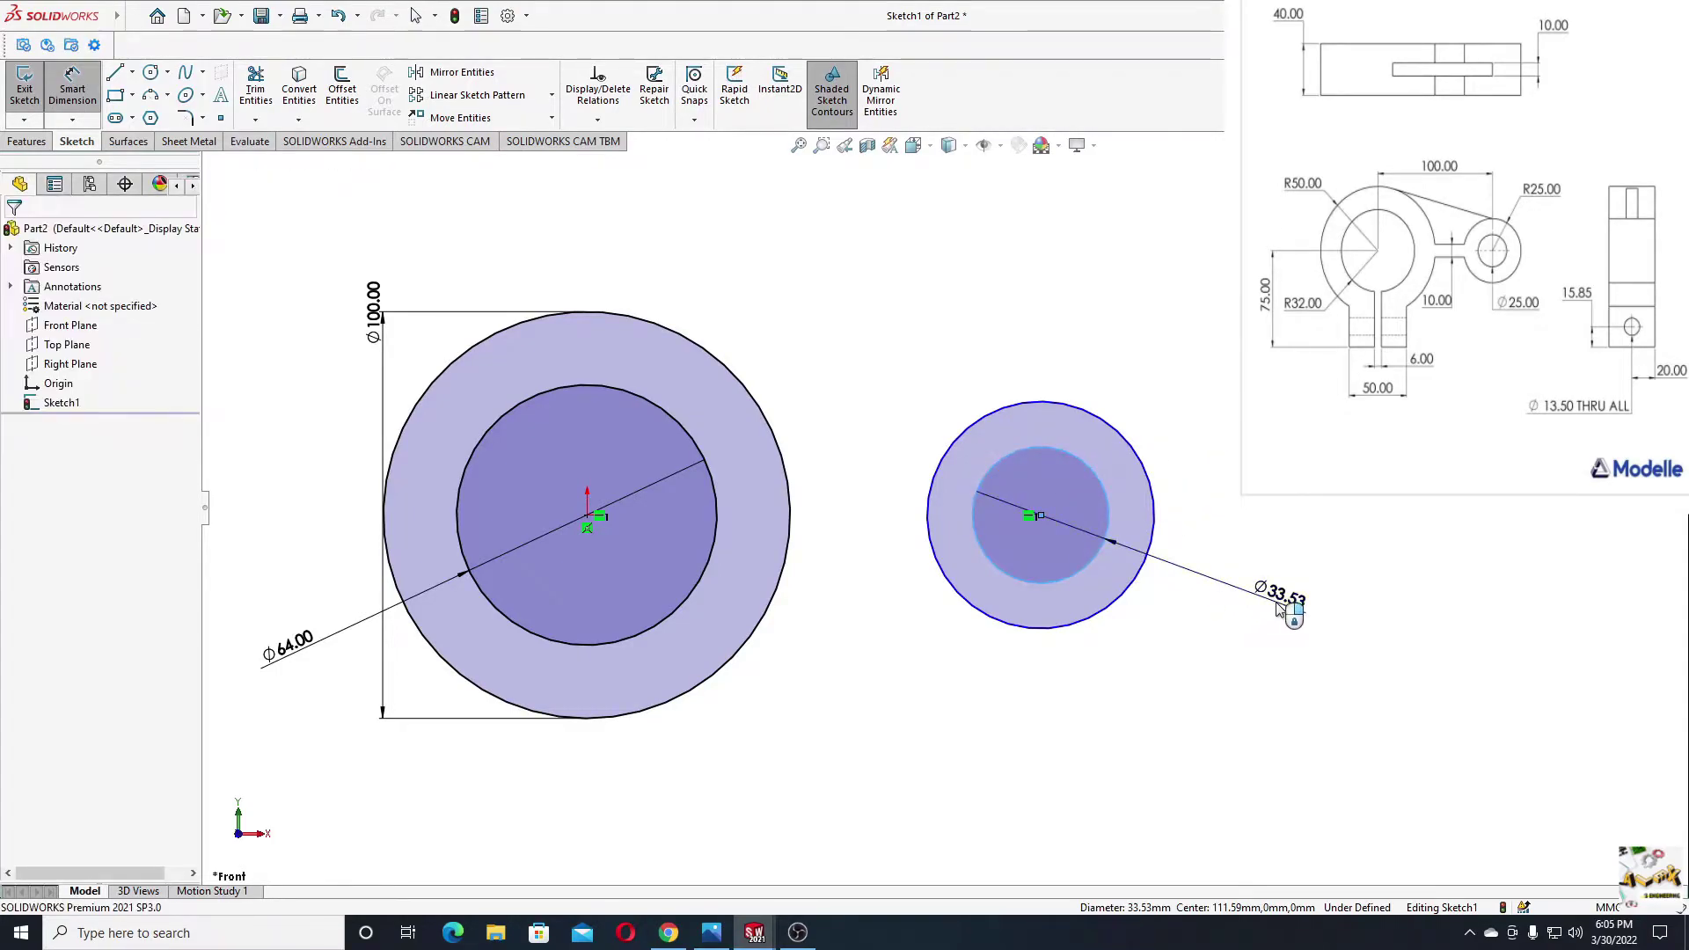
pyautogui.click(1191, 589)
pyautogui.write('25')
pyautogui.press('Return')
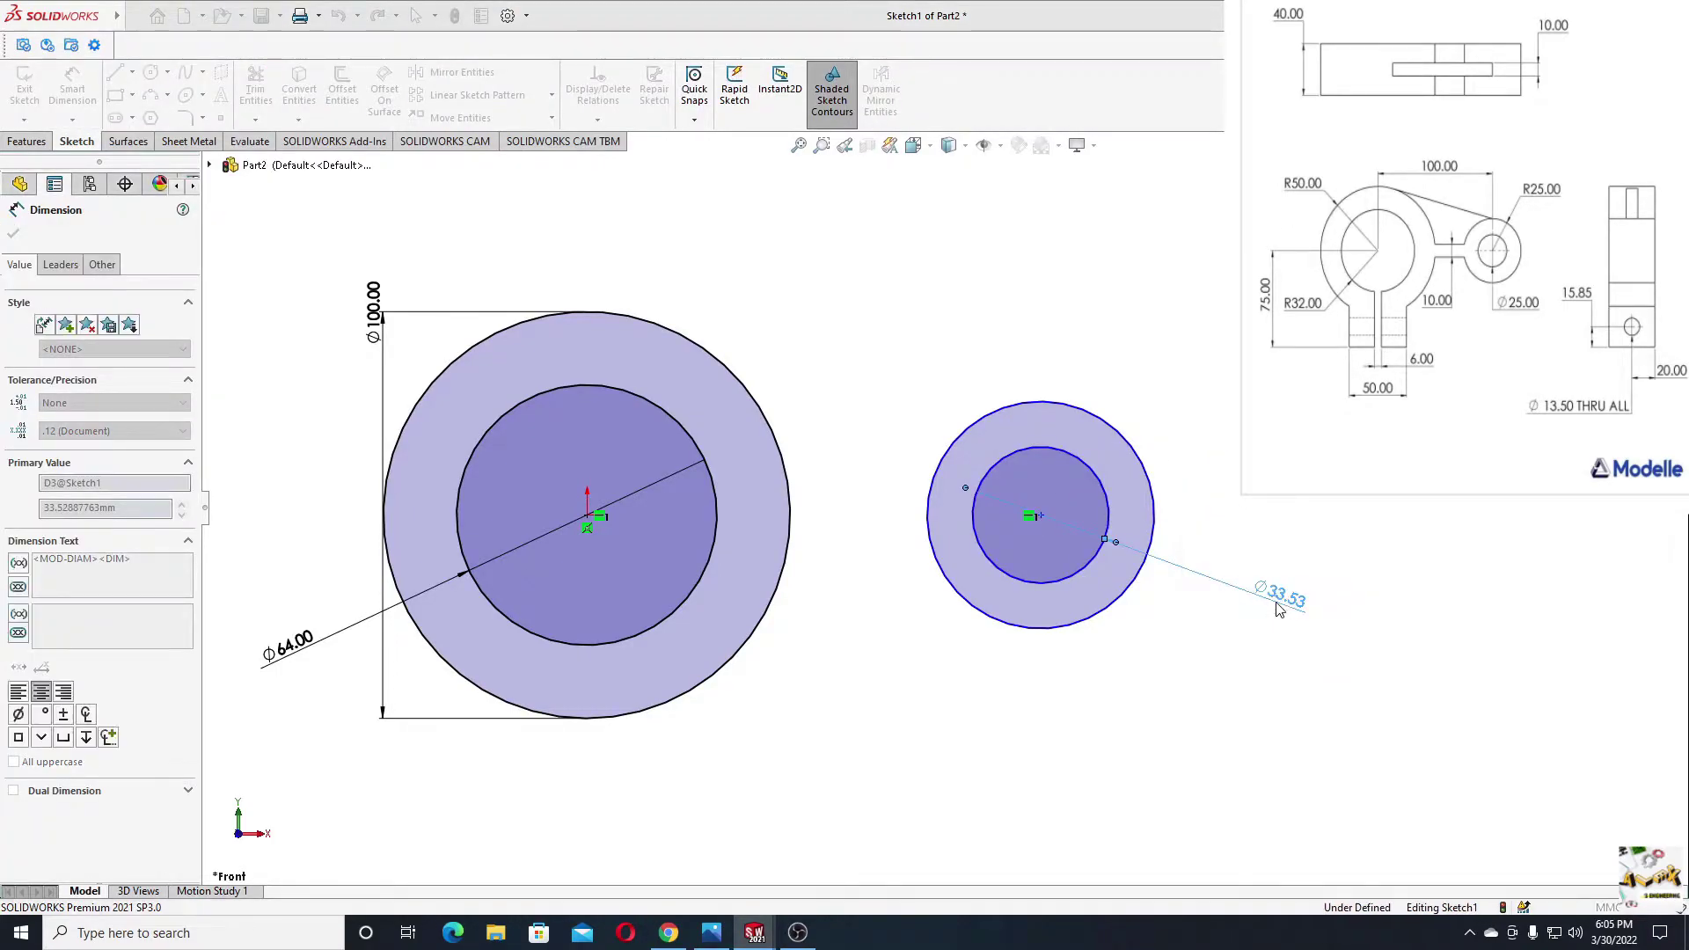
pyautogui.click(1033, 404)
pyautogui.click(1016, 330)
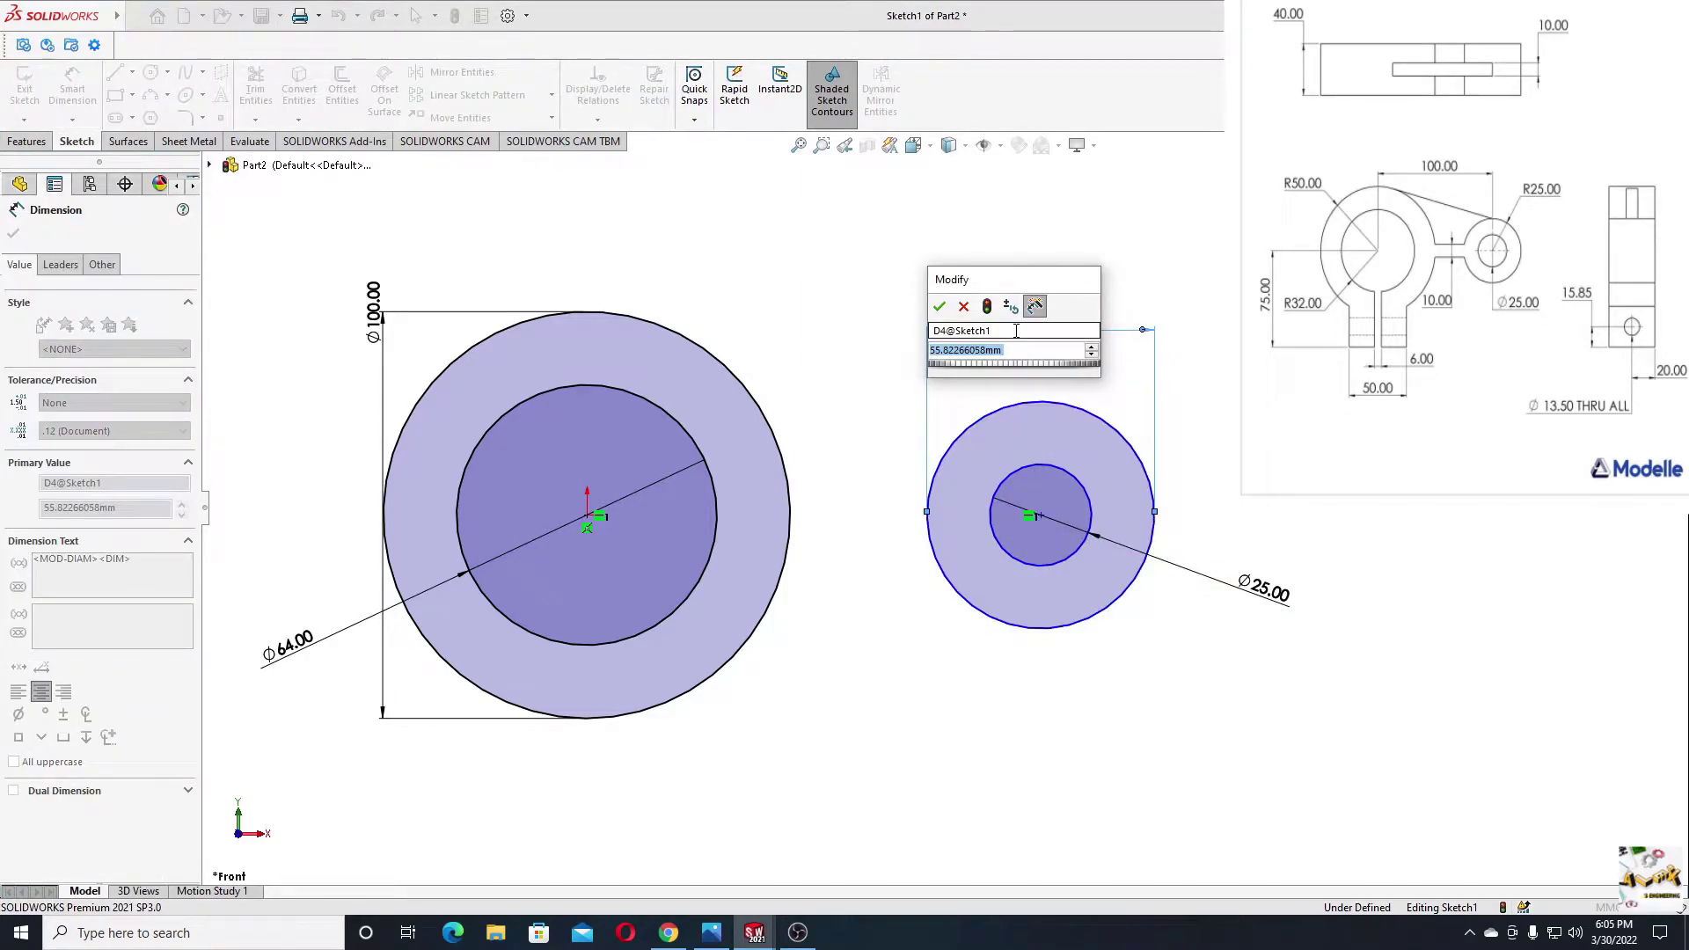
pyautogui.write('50')
pyautogui.press('Return')
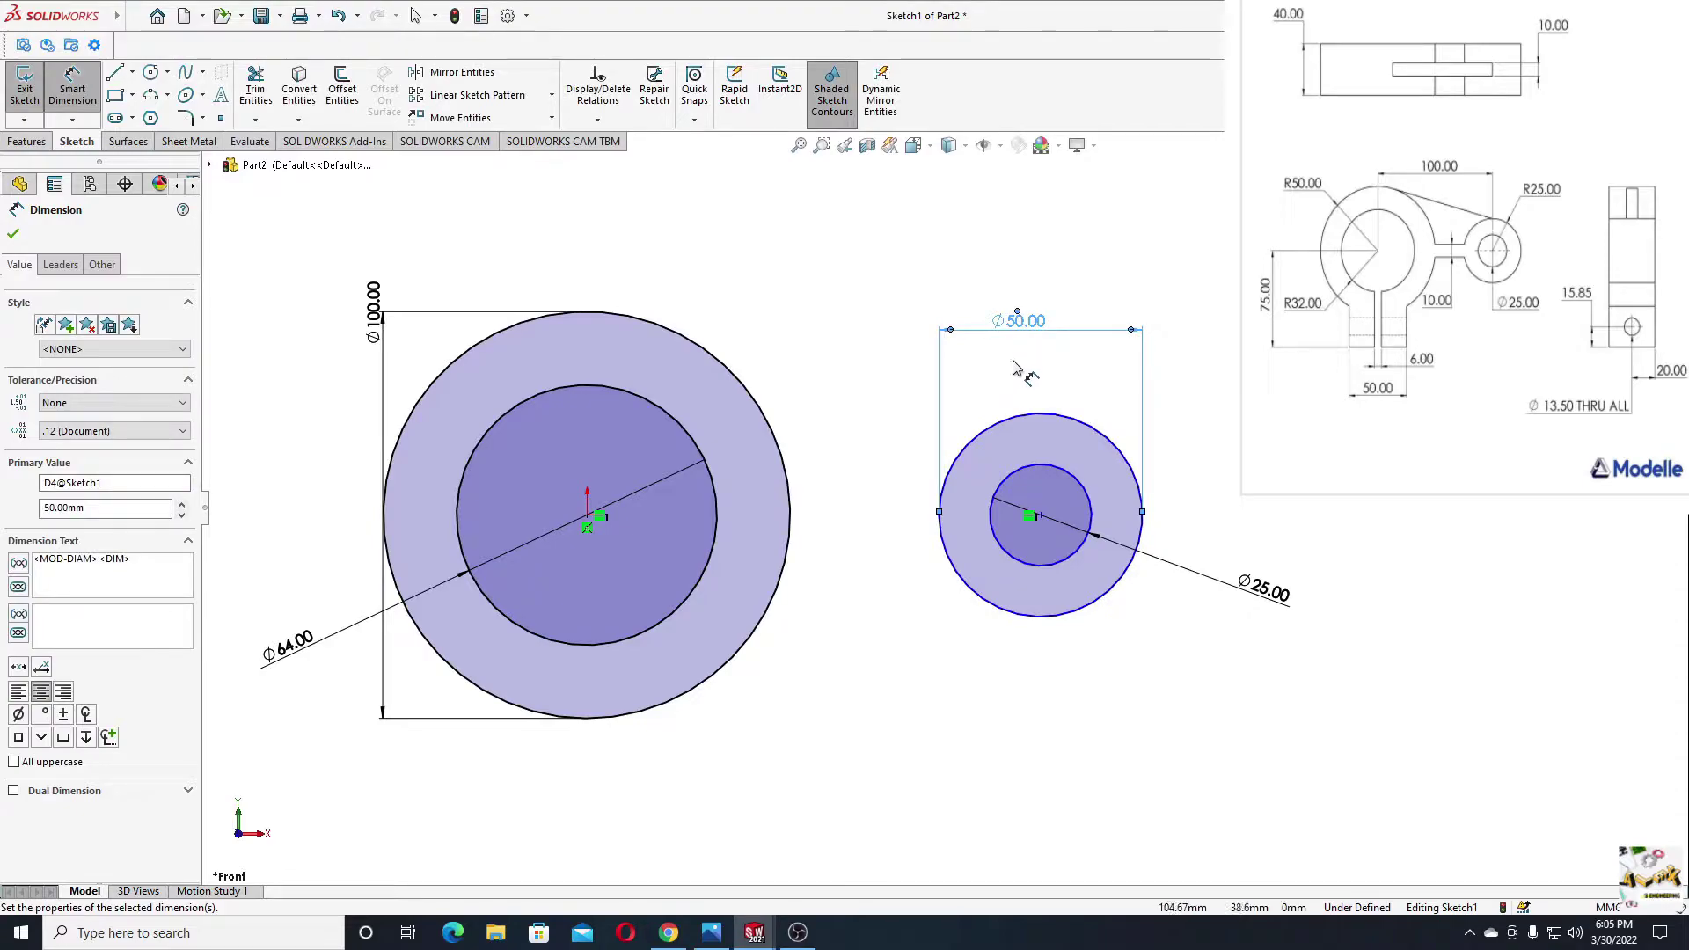
pyautogui.rightClick(807, 376)
pyautogui.click(858, 422)
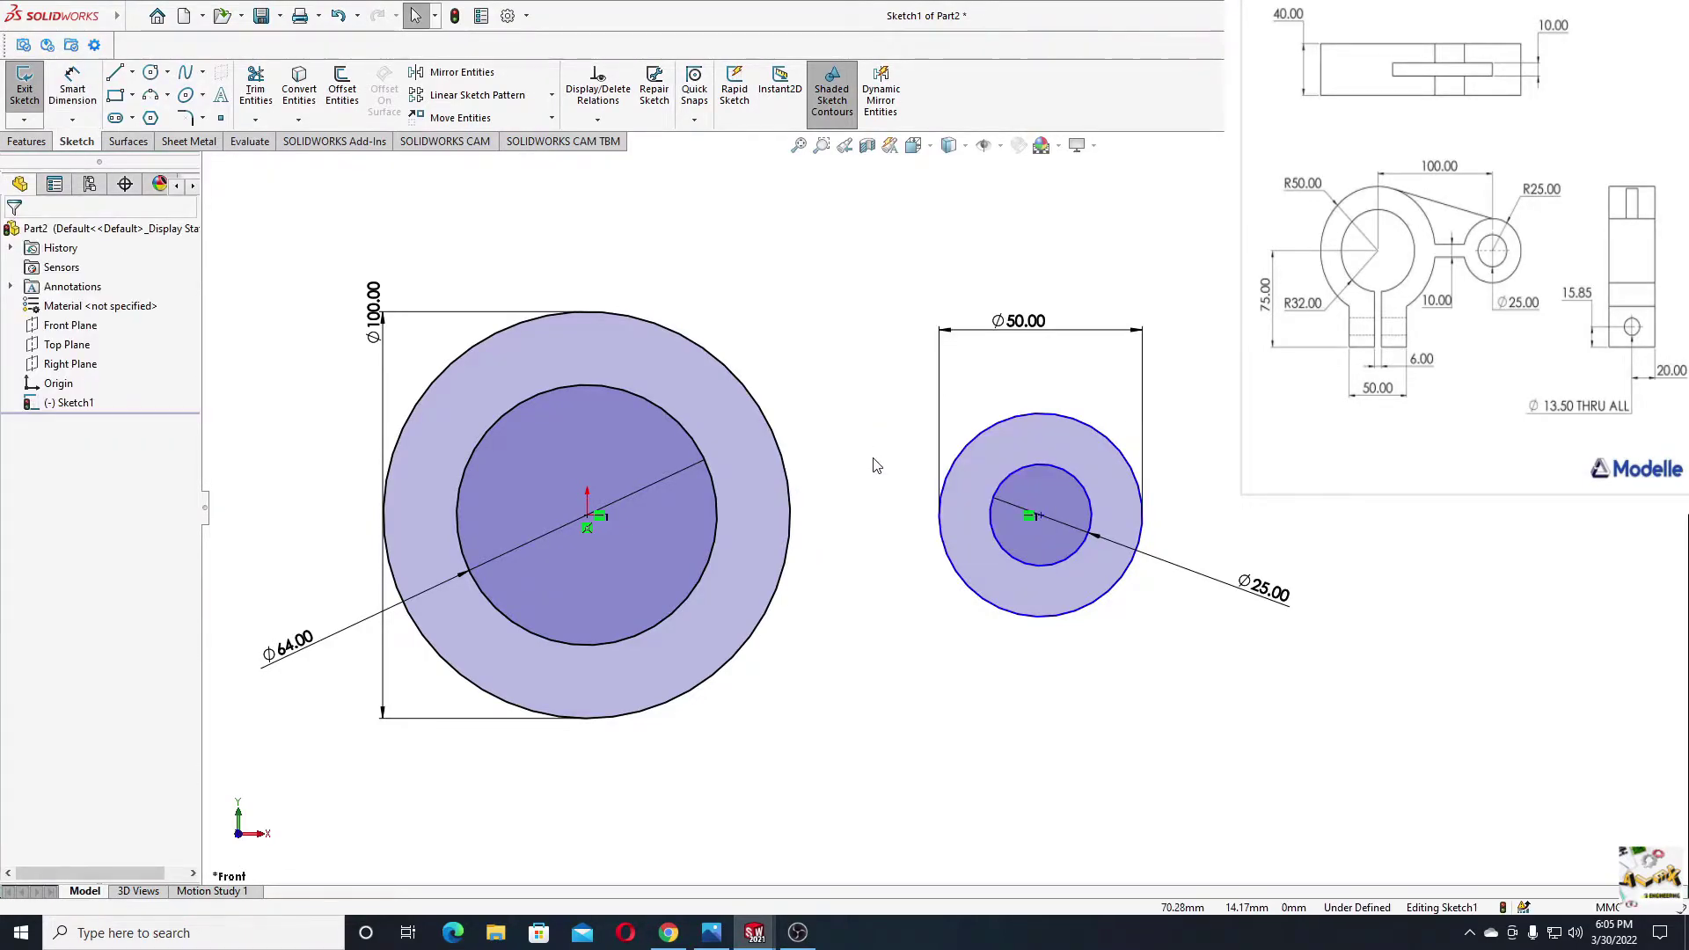
# Set the centre-to-centre distance between the two rings to 100 mm.
pyautogui.click(72, 88)
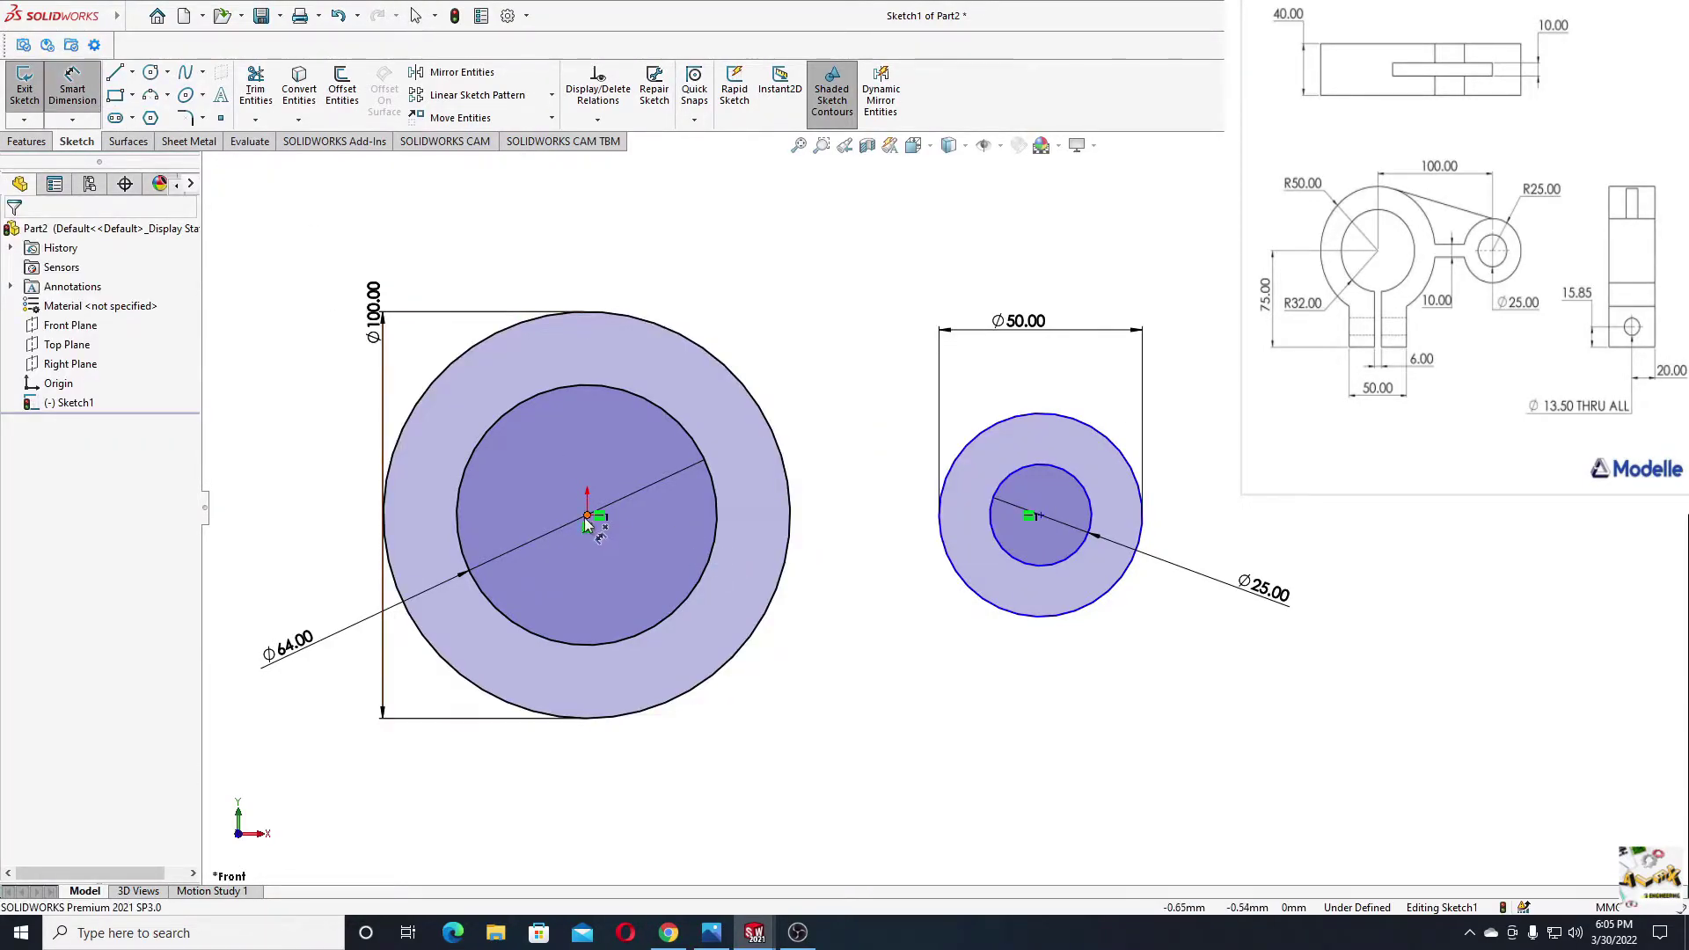
pyautogui.click(588, 518)
pyautogui.click(1040, 515)
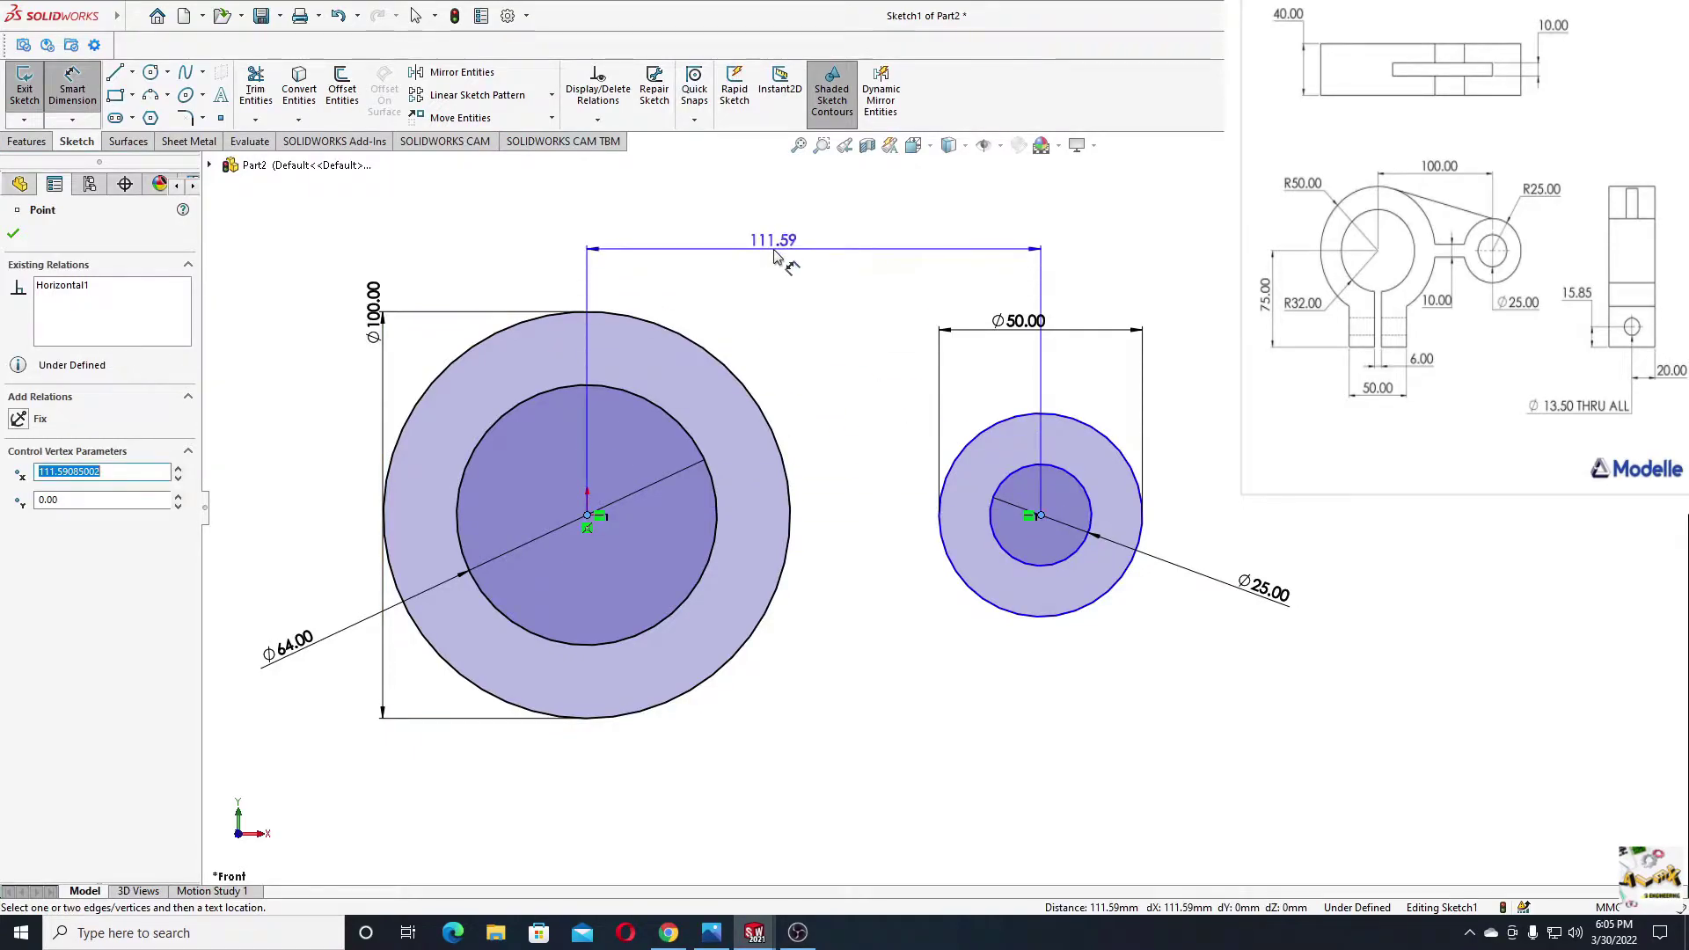
pyautogui.click(776, 239)
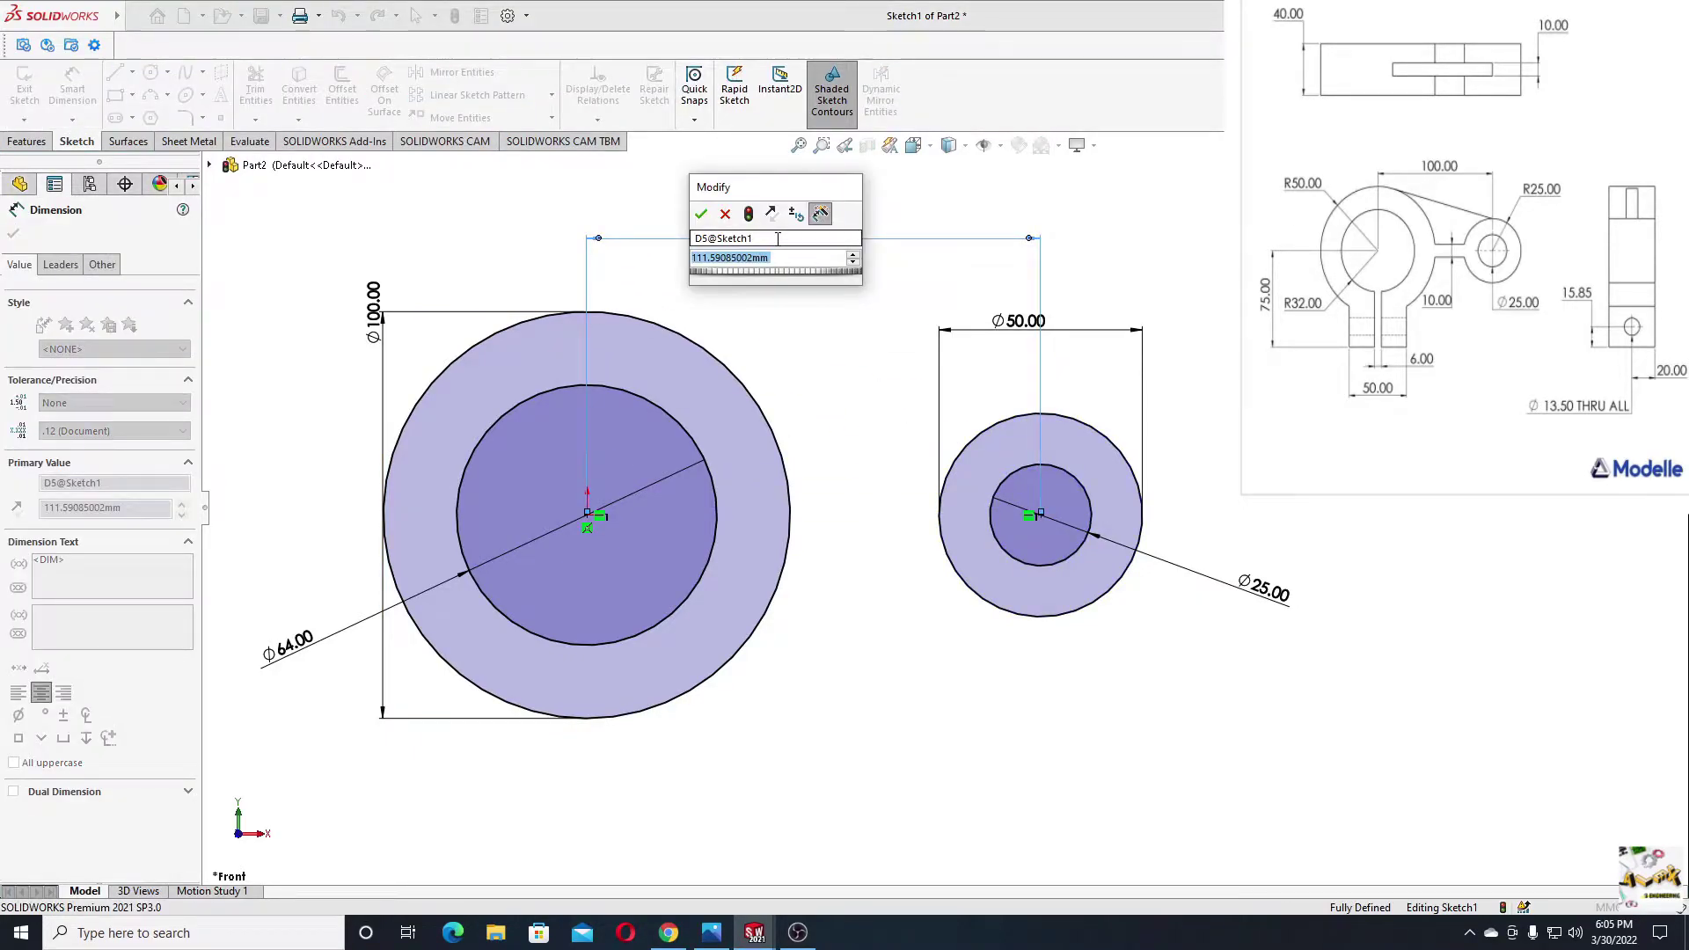
pyautogui.write('100')
pyautogui.press('Return')
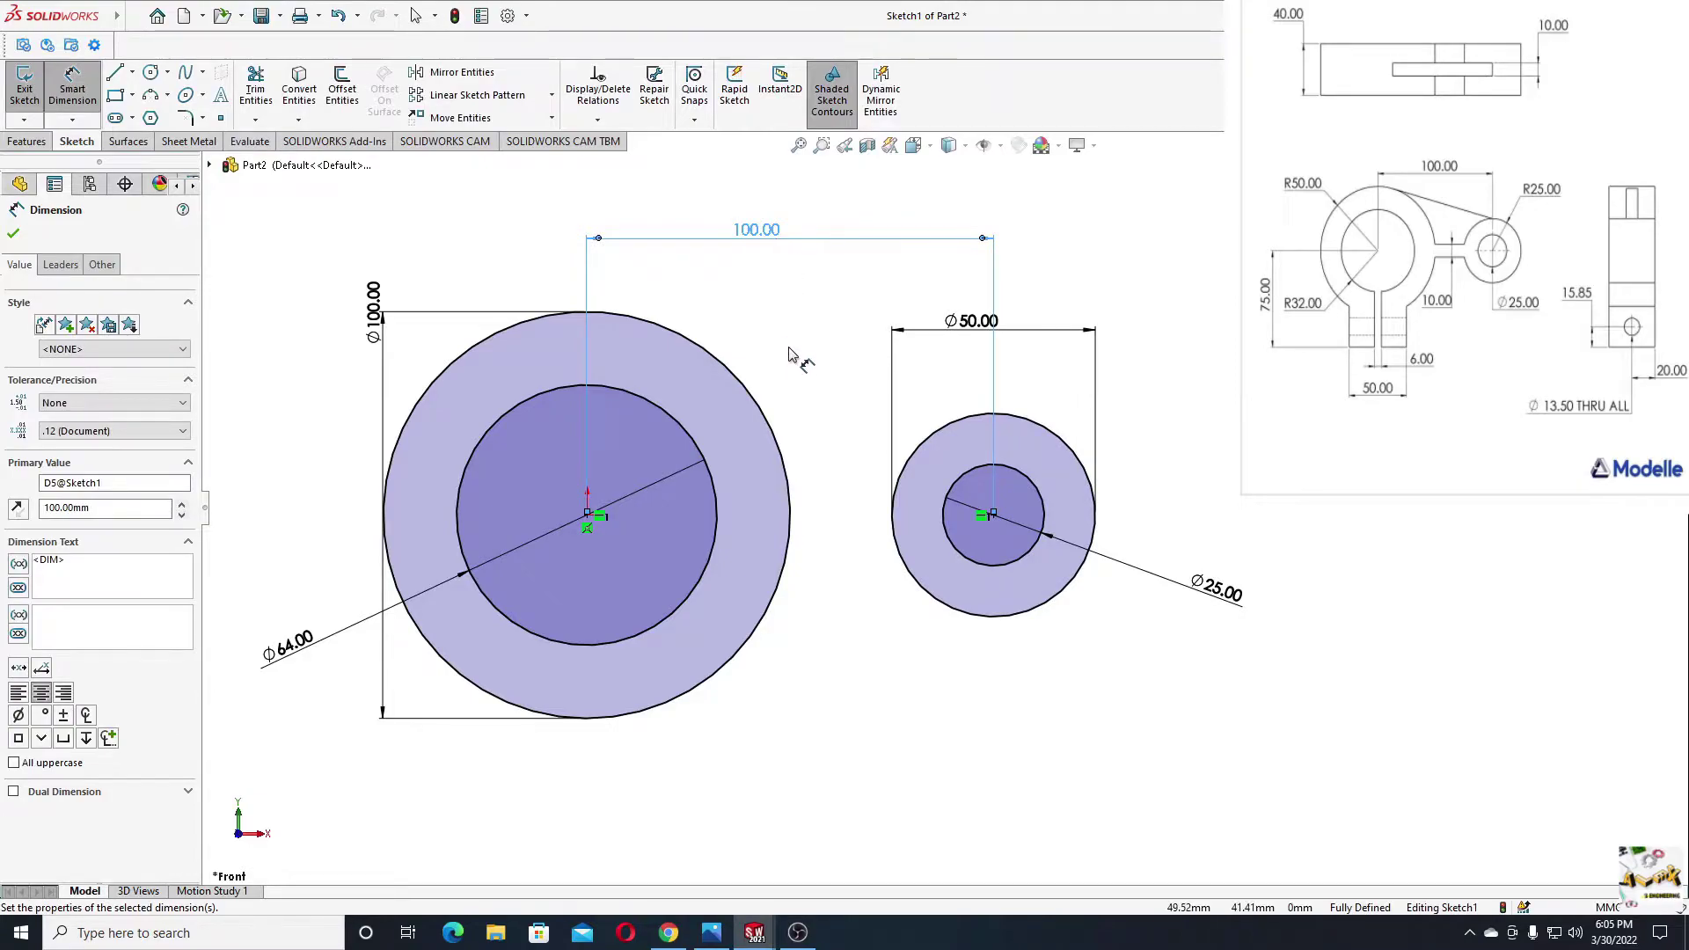
pyautogui.rightClick(789, 354)
pyautogui.click(844, 405)
pyautogui.moveTo(833, 539)
pyautogui.keyDown('ctrl'); pyautogui.mouseDown(button='middle')
pyautogui.moveTo(862, 477)
pyautogui.moveTo(838, 498)
pyautogui.mouseUp(button='middle'); pyautogui.keyUp('ctrl')
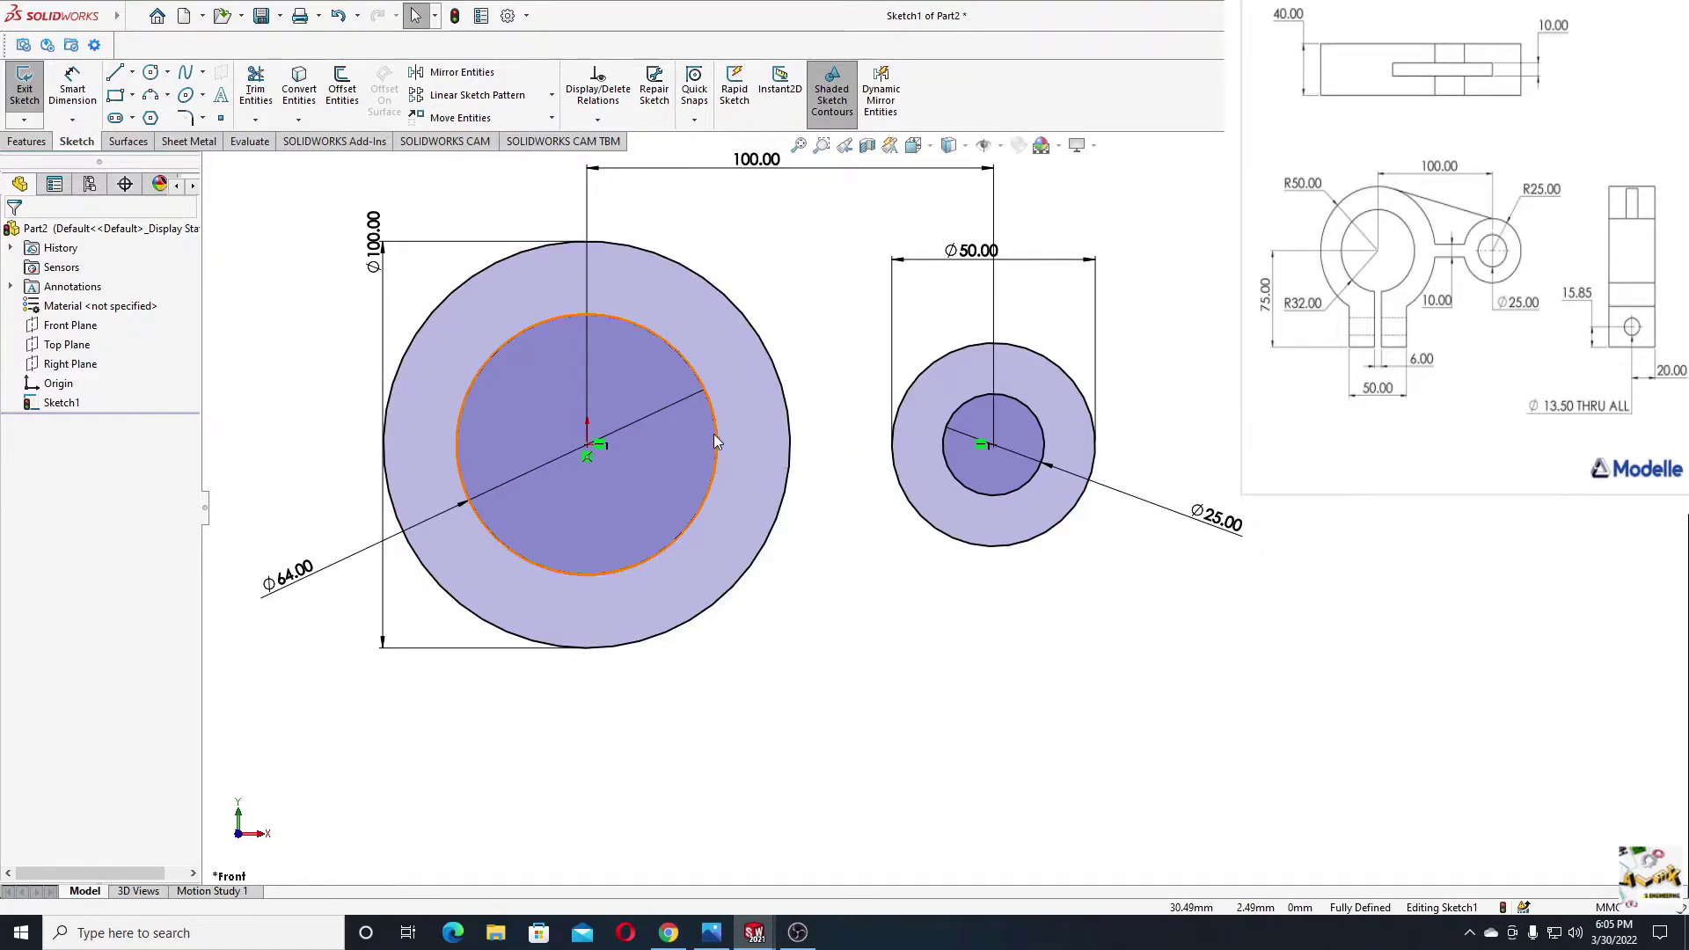
# Draw two horizontal lines bridging the large and small rings.
pyautogui.click(112, 77)
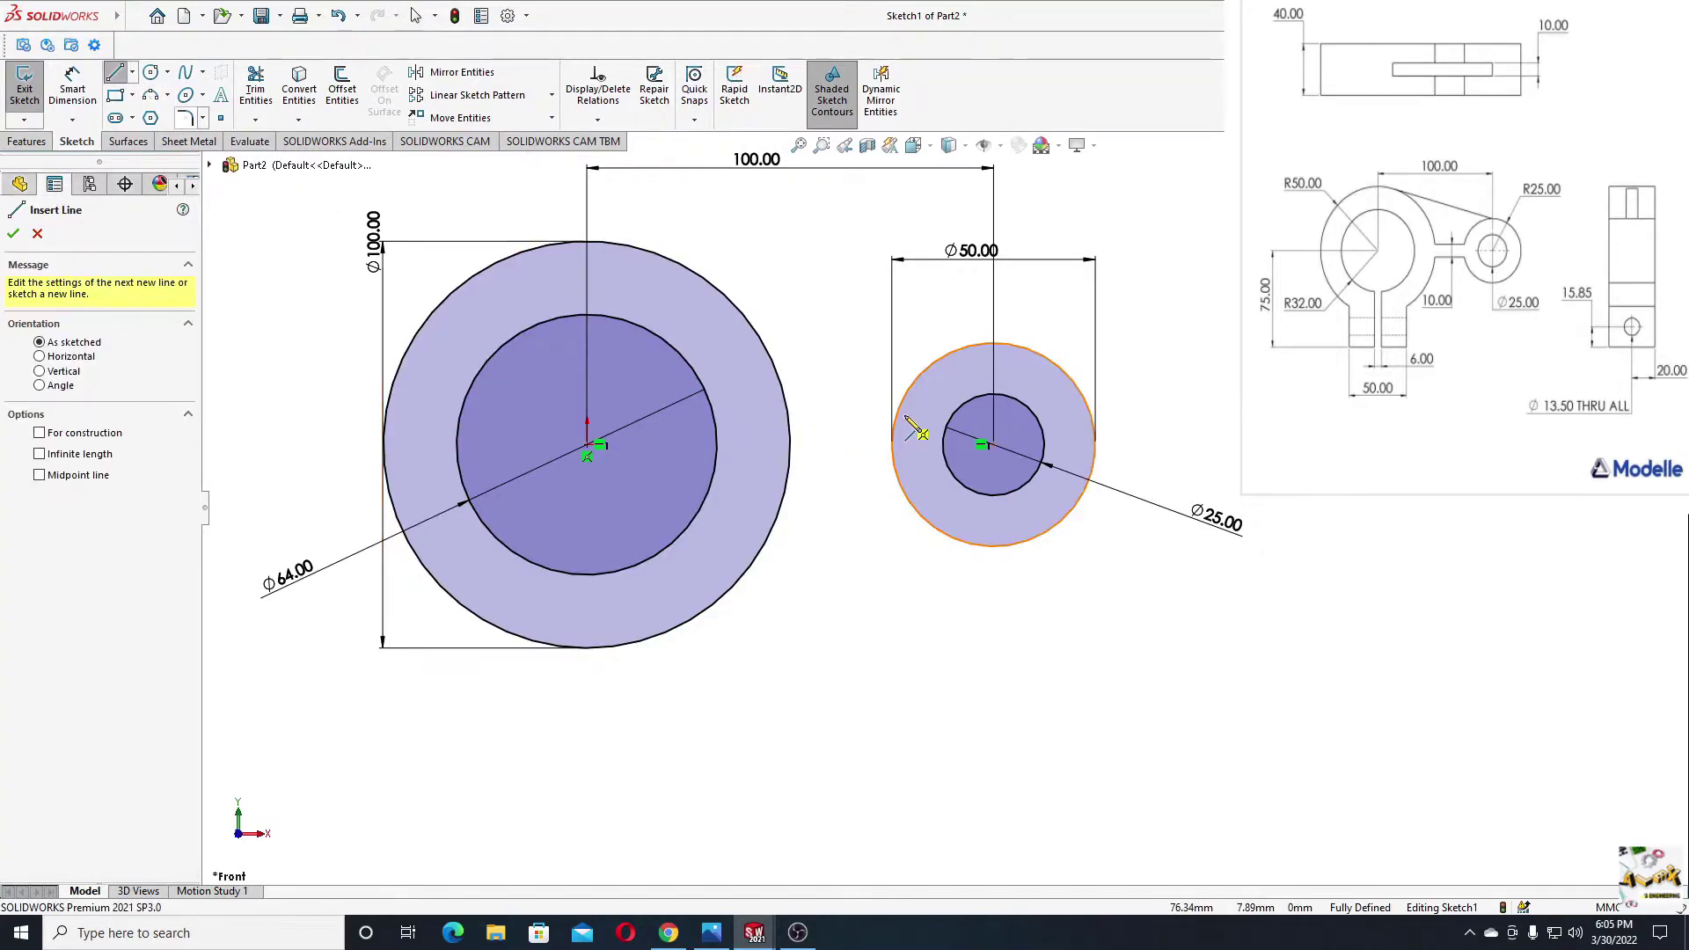
pyautogui.click(800, 430)
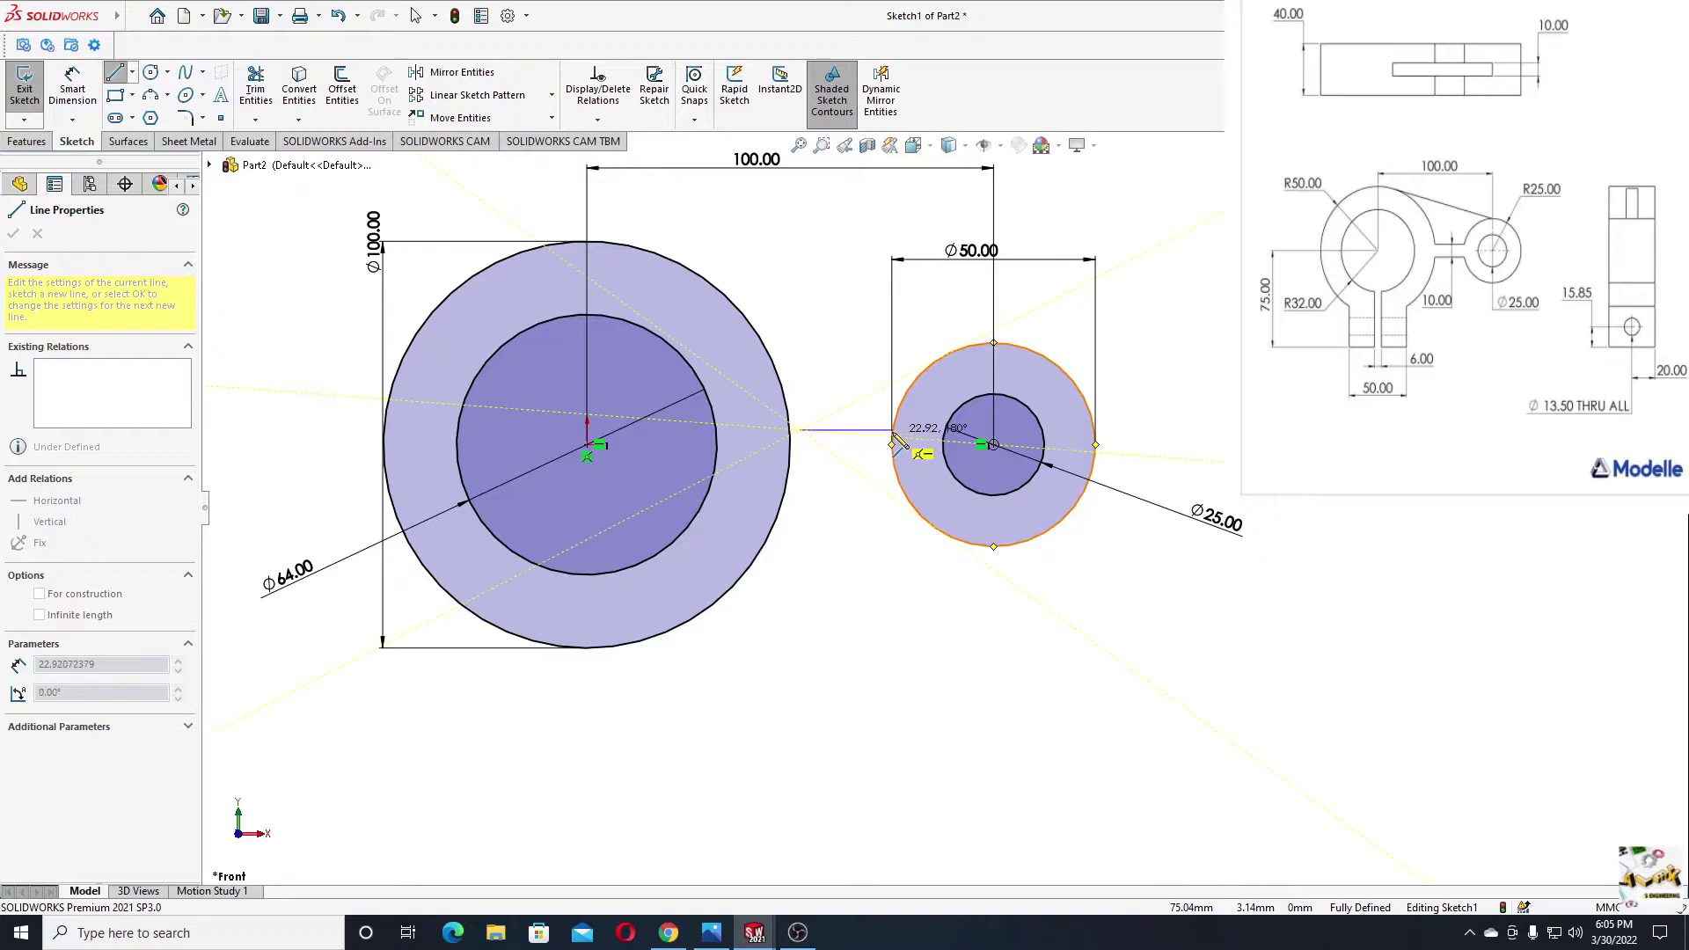
pyautogui.click(893, 430)
pyautogui.press('Escape')
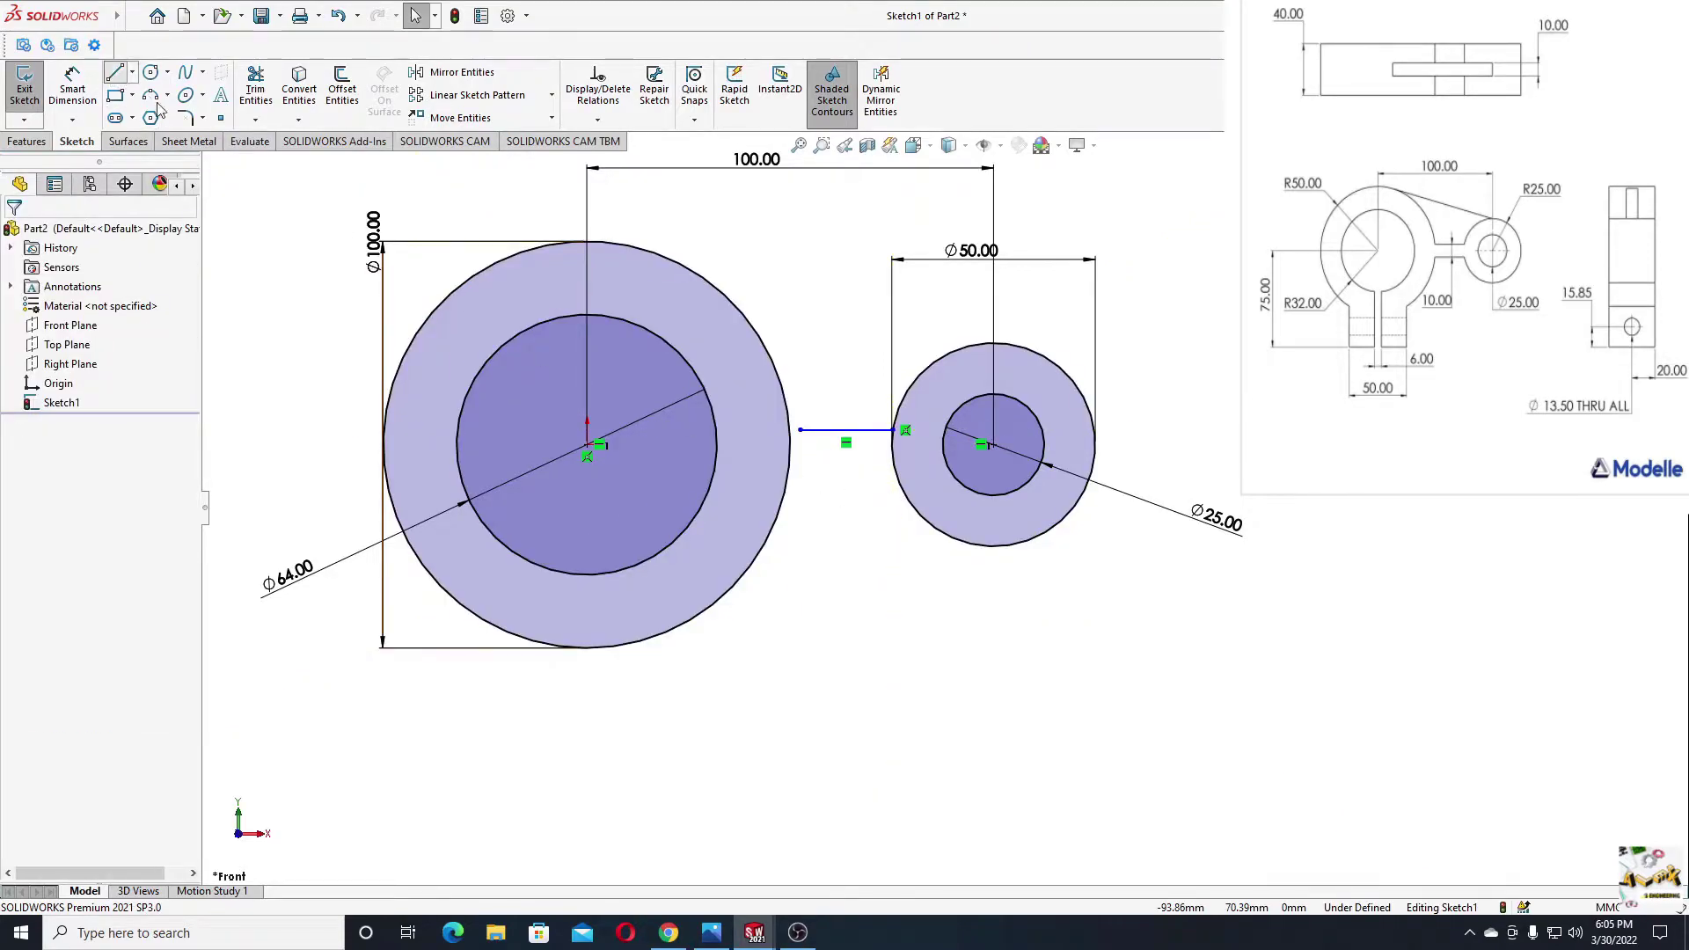
pyautogui.click(114, 72)
pyautogui.click(892, 488)
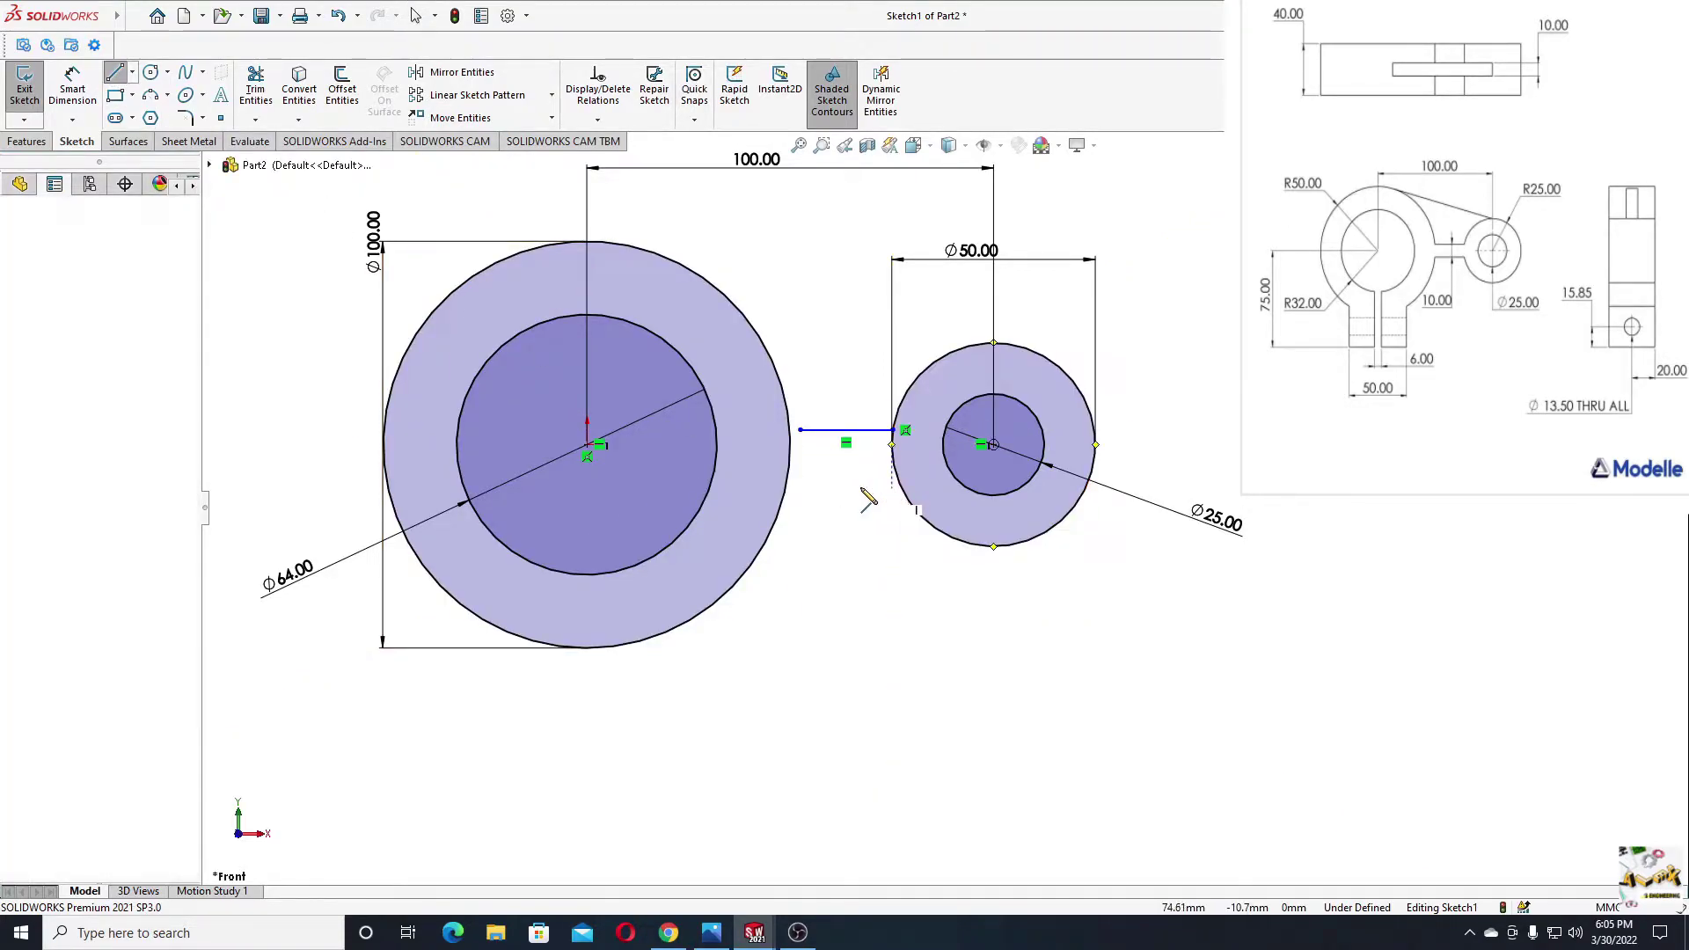
pyautogui.click(798, 488)
pyautogui.press('Escape')
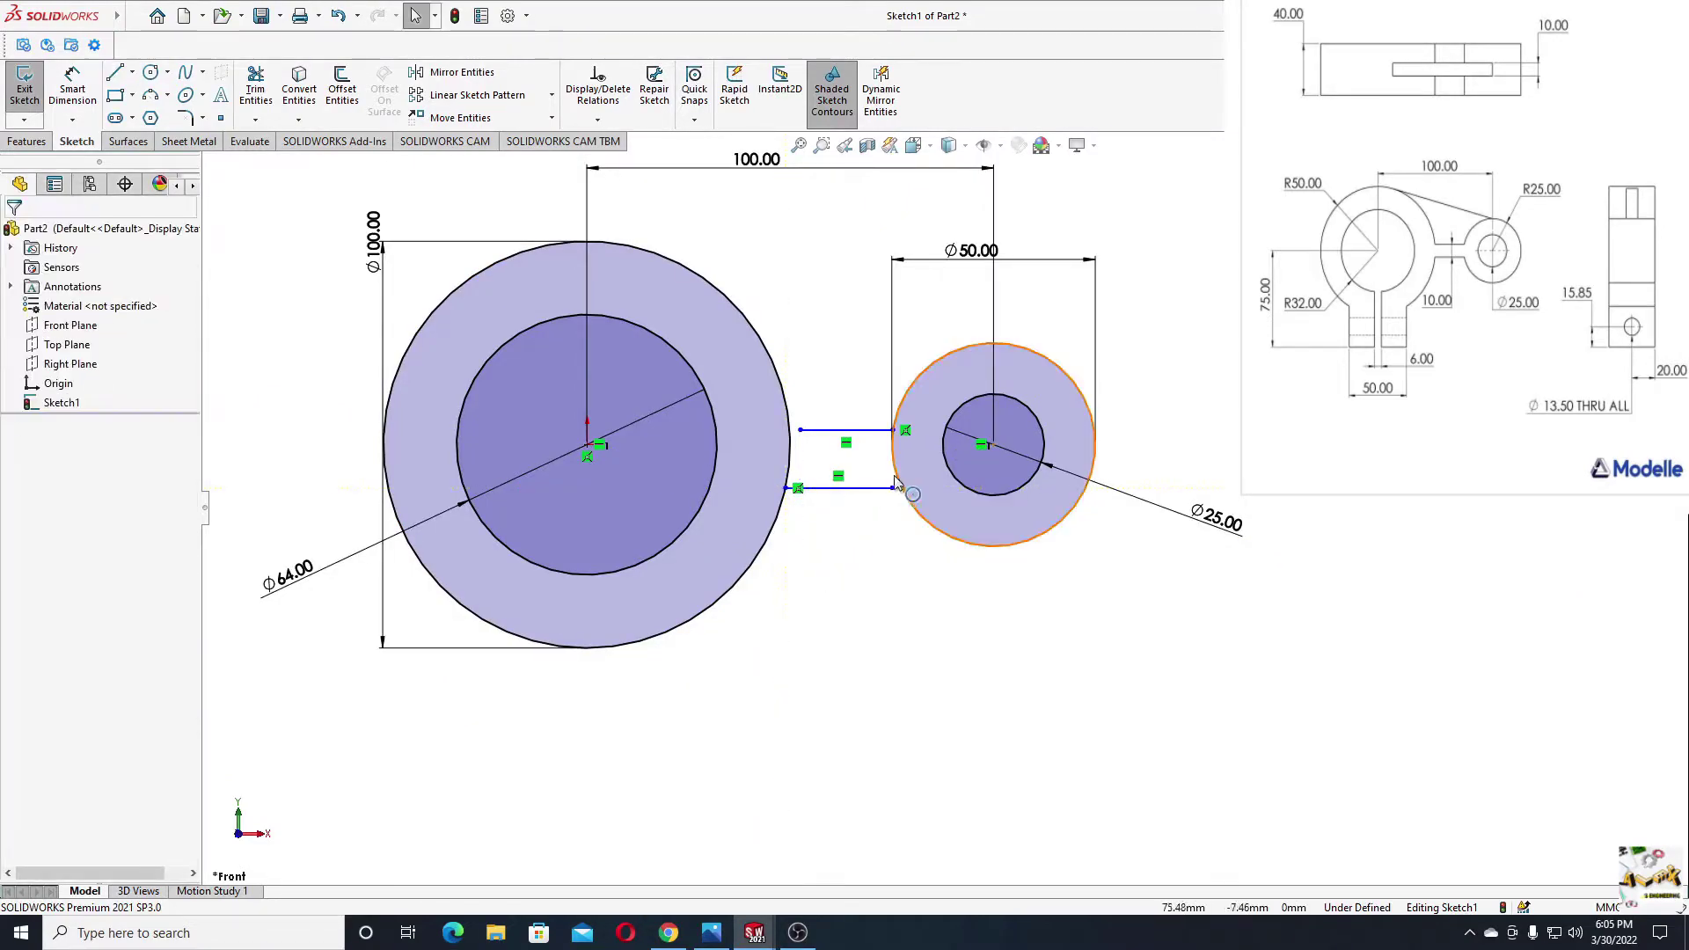
# Make the line endpoints coincident with the small and large outer circles.
pyautogui.click(893, 488)
pyautogui.keyDown('ctrl'); pyautogui.click(895, 466); pyautogui.keyUp('ctrl')
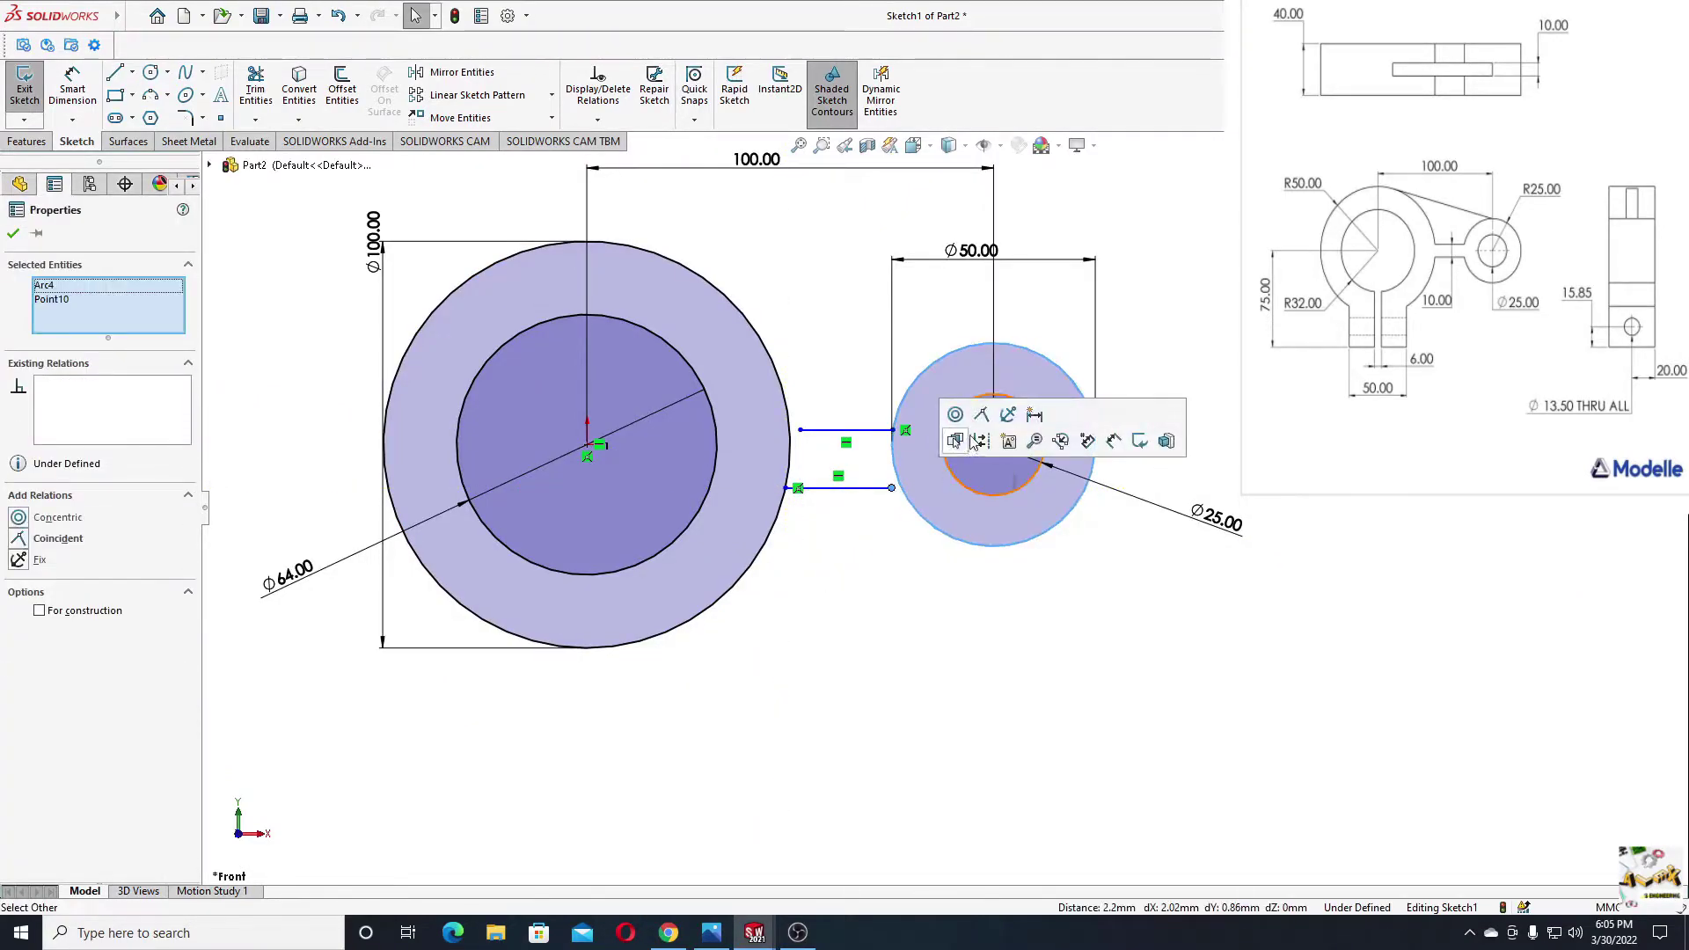
pyautogui.click(981, 414)
pyautogui.press('Escape')
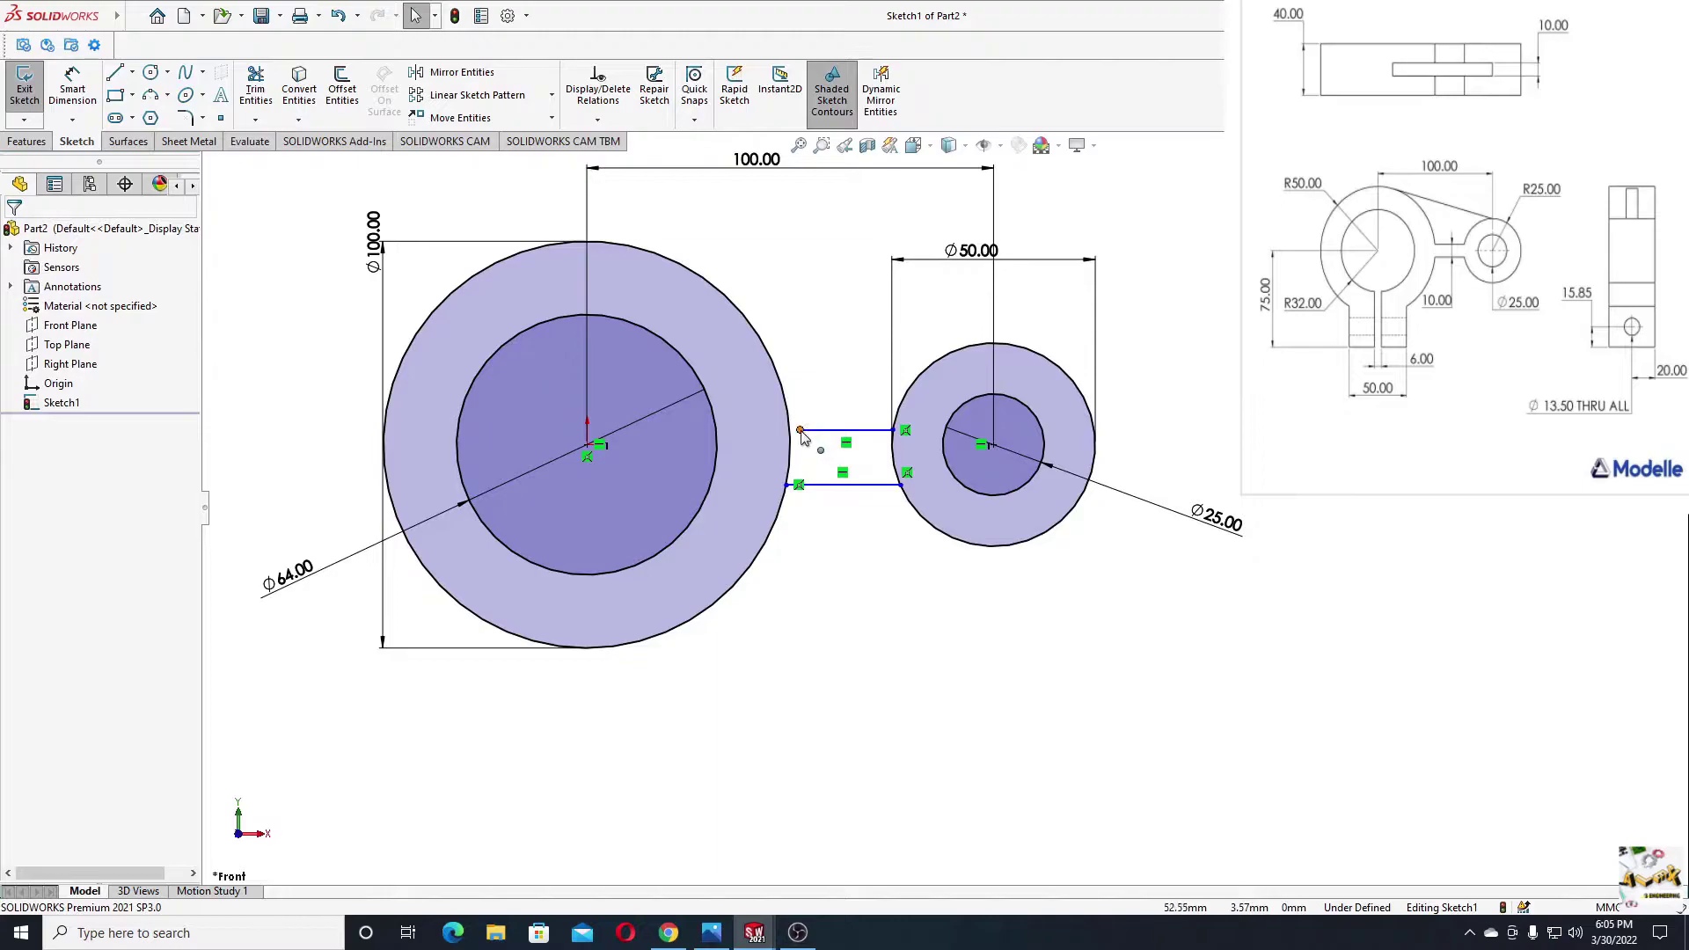
pyautogui.click(799, 430)
pyautogui.keyDown('ctrl'); pyautogui.click(790, 436); pyautogui.keyUp('ctrl')
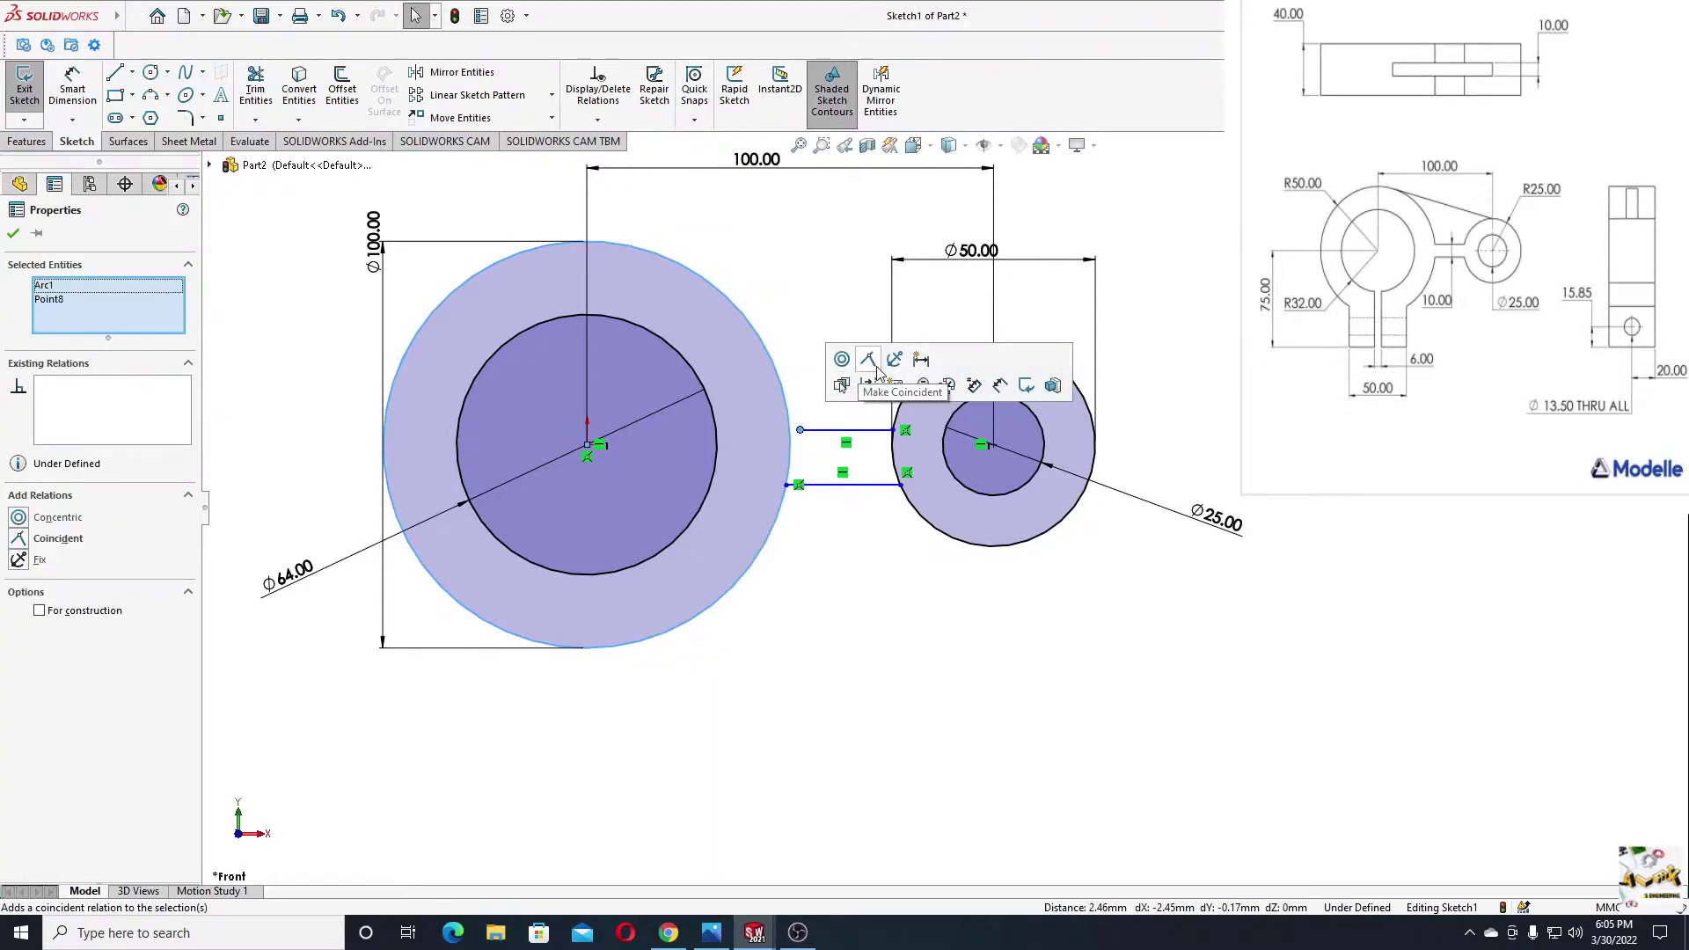
pyautogui.click(868, 361)
pyautogui.press('Escape')
# Make the two bridging lines equal in length.
pyautogui.click(875, 486)
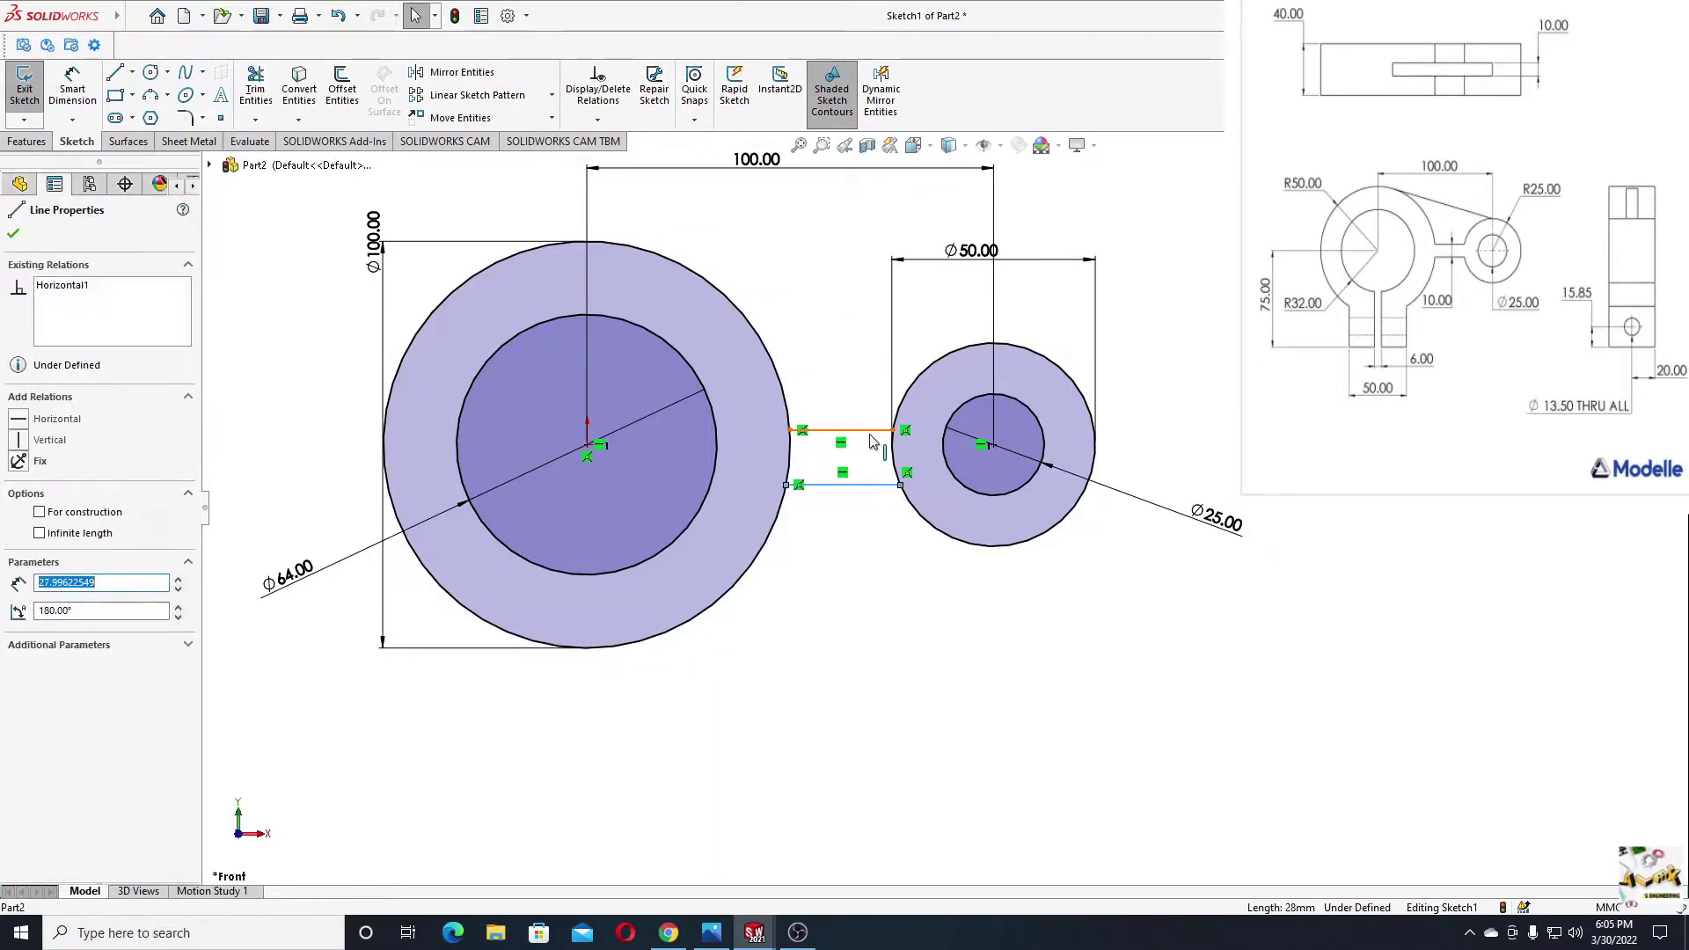
pyautogui.keyDown('ctrl'); pyautogui.click(866, 430); pyautogui.keyUp('ctrl')
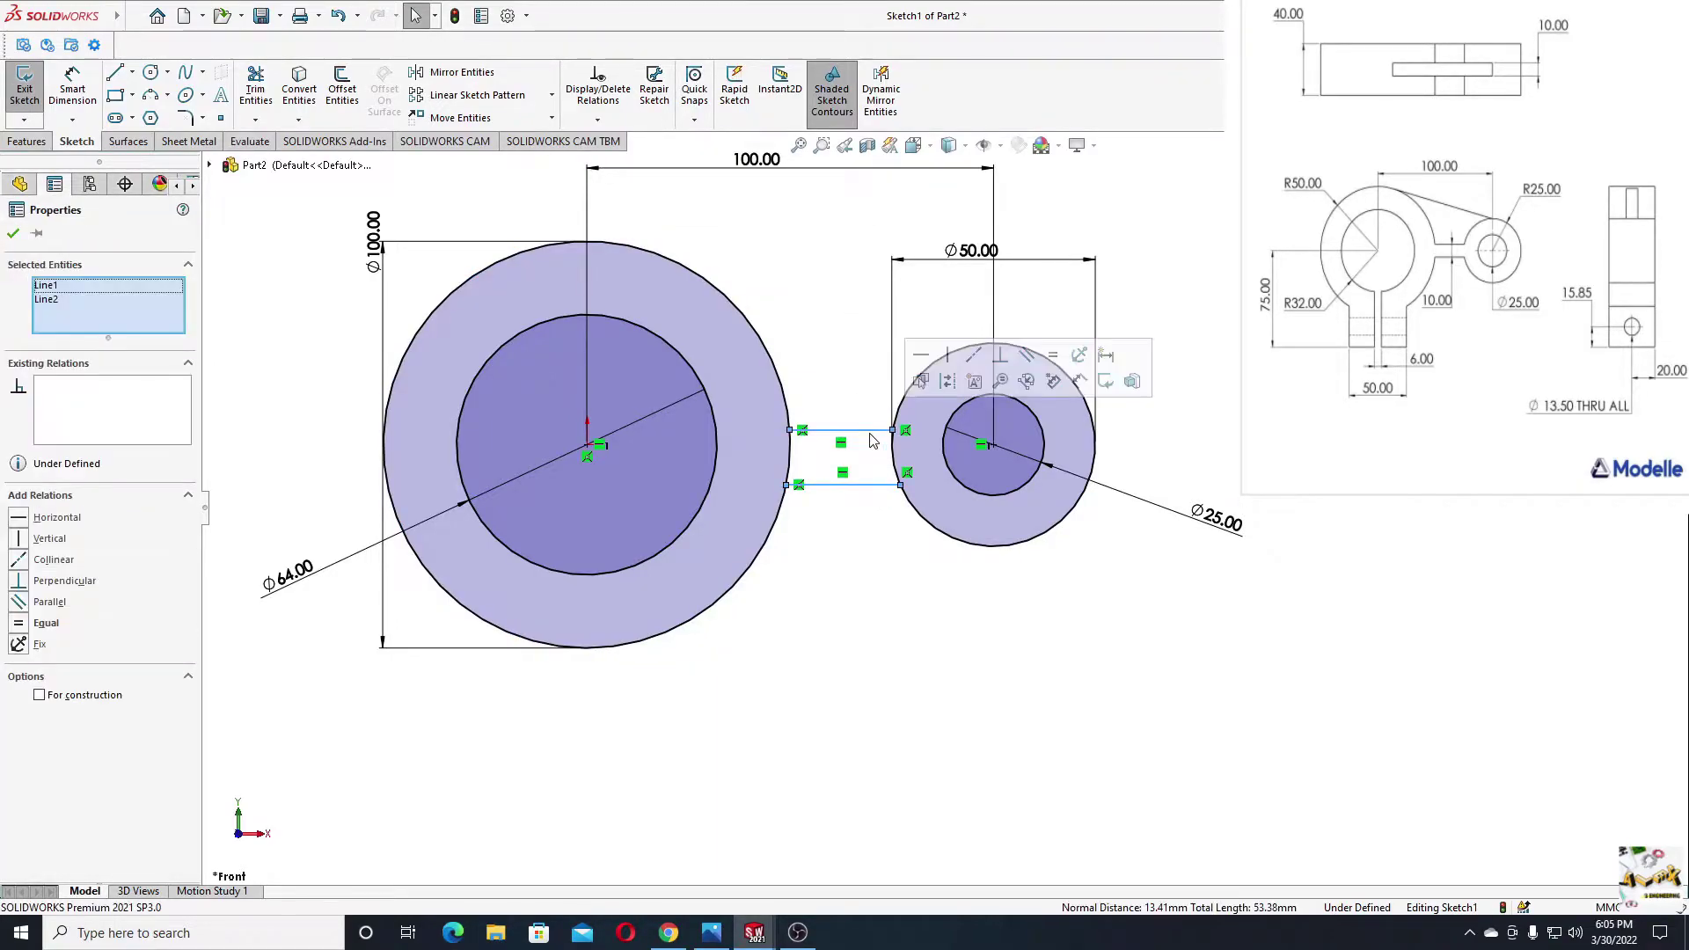
pyautogui.click(1027, 354)
pyautogui.press('Escape')
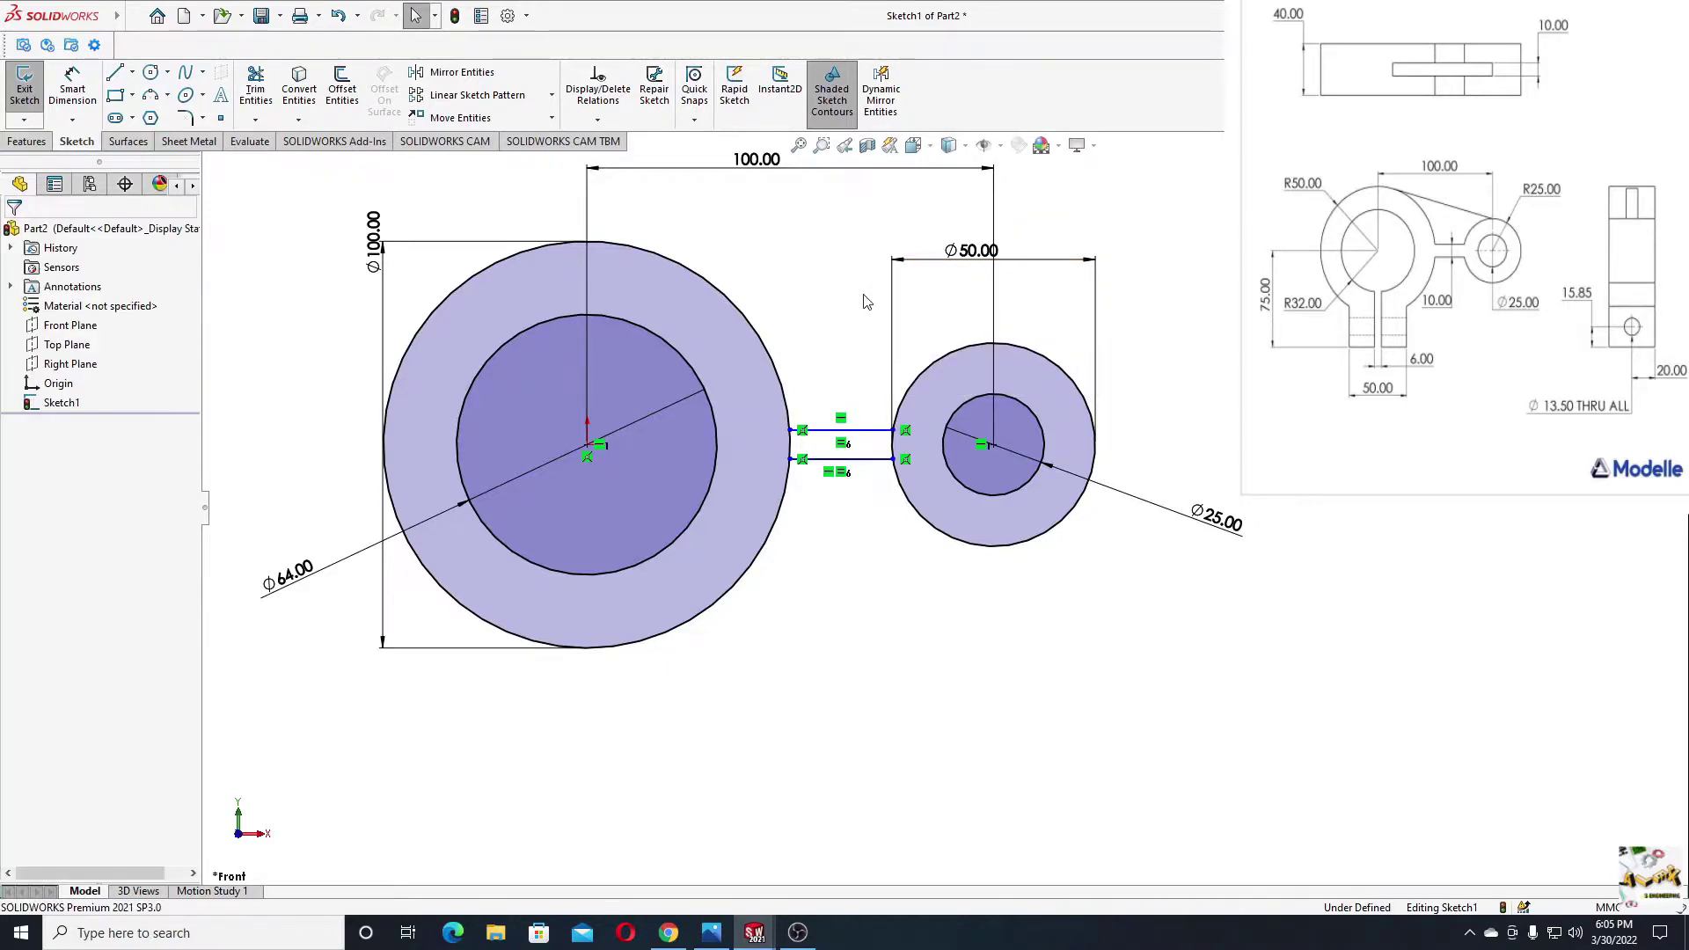
# Dimension the gap between the two bridging lines as 10 mm, fully defining the sketch.
pyautogui.click(72, 88)
pyautogui.click(873, 458)
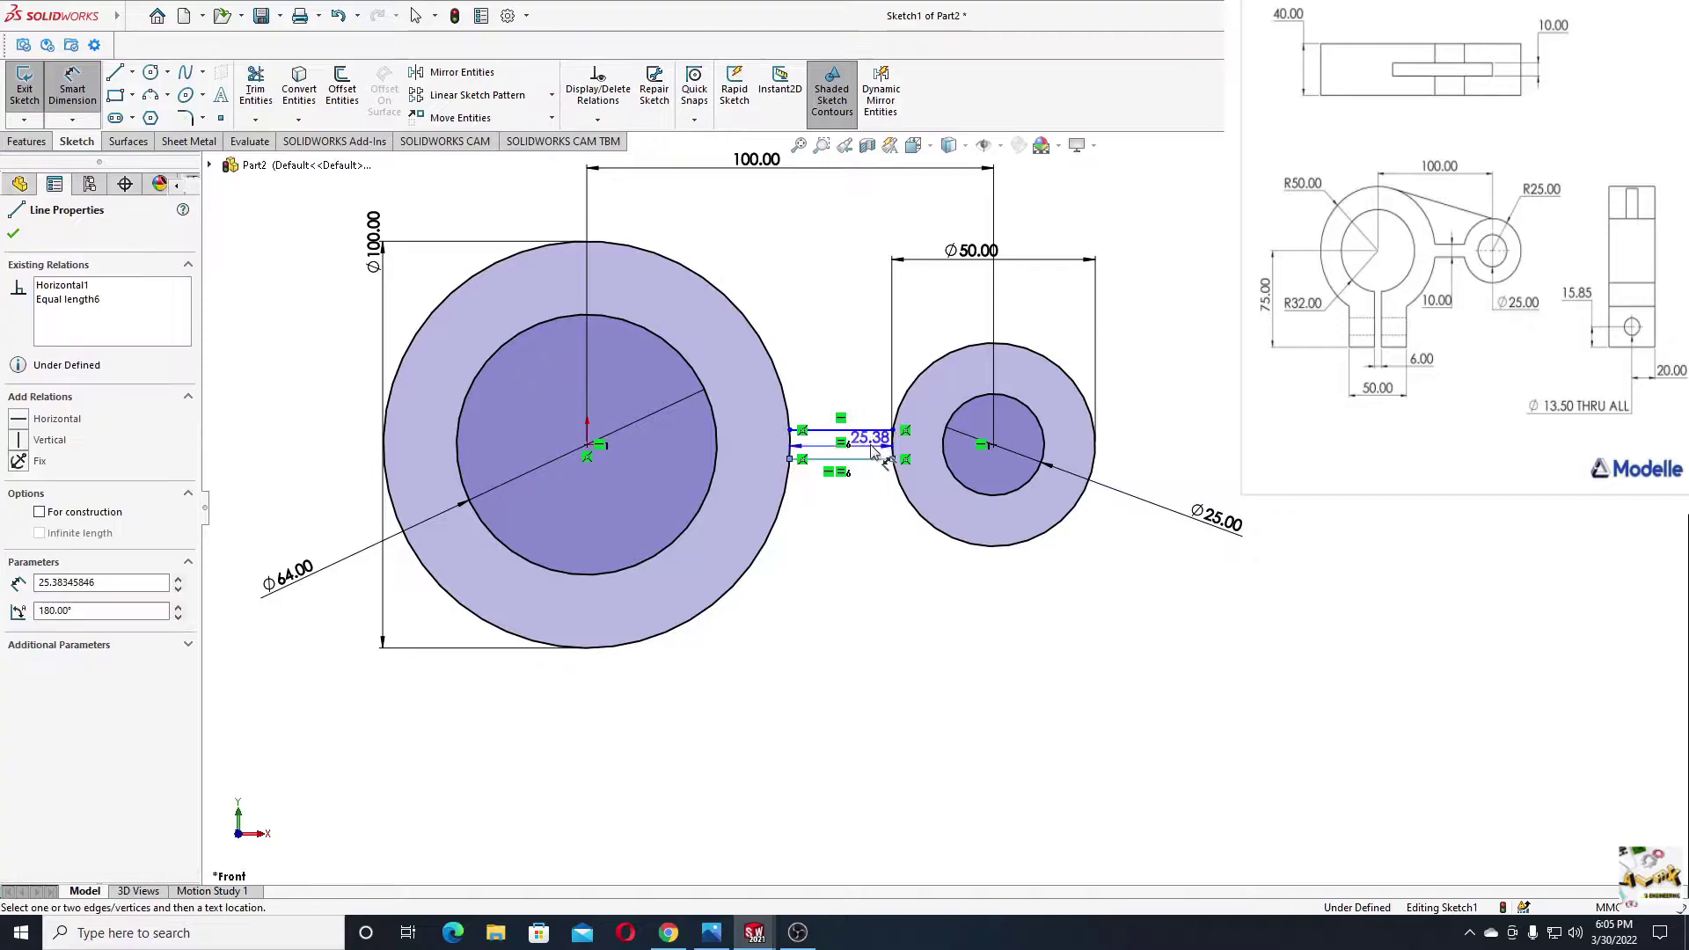
pyautogui.click(876, 430)
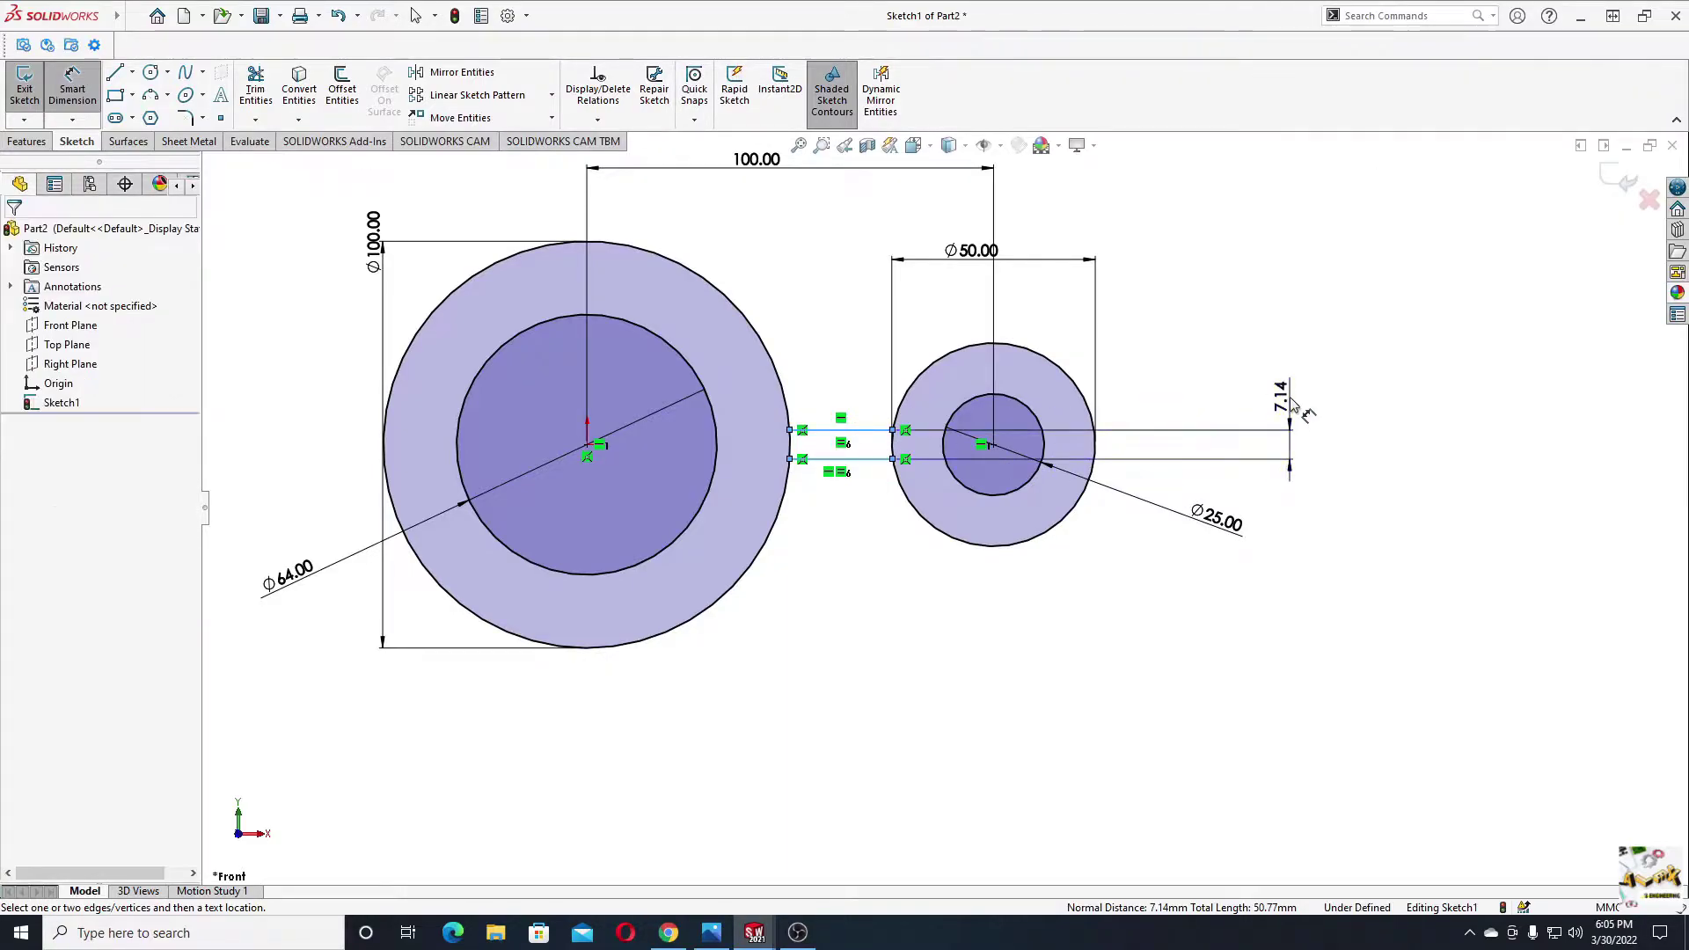
pyautogui.click(1290, 423)
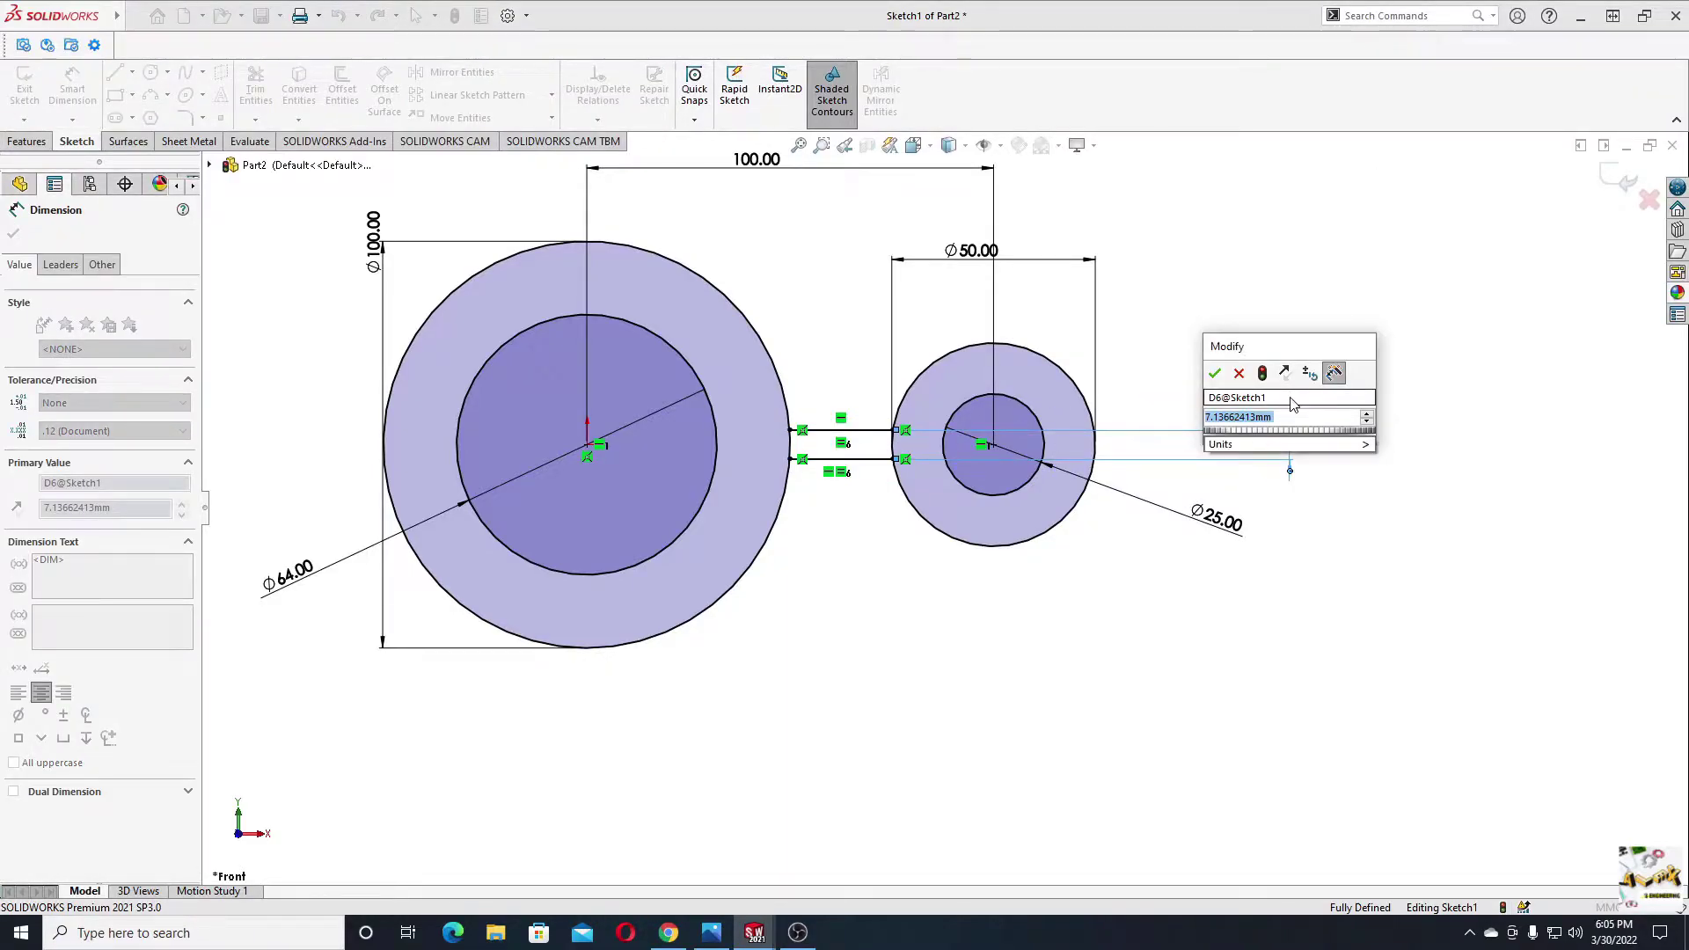
pyautogui.write('10')
pyautogui.press('Return')
pyautogui.rightClick(938, 556)
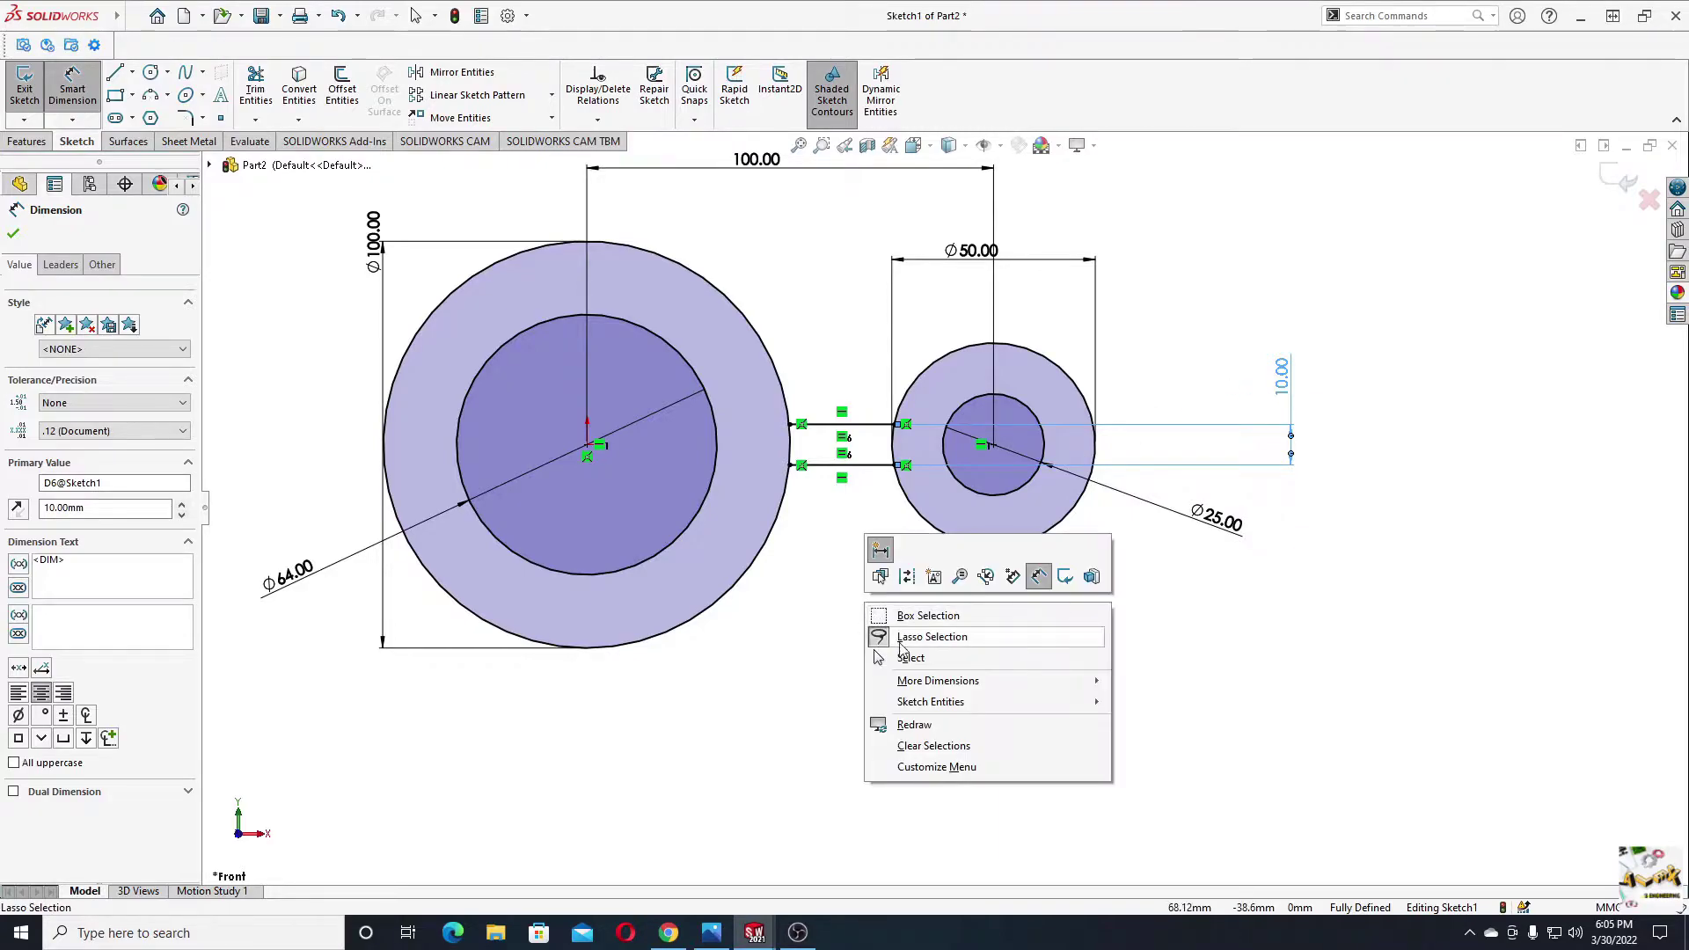
pyautogui.click(915, 656)
pyautogui.scroll(-3, 785, 448)
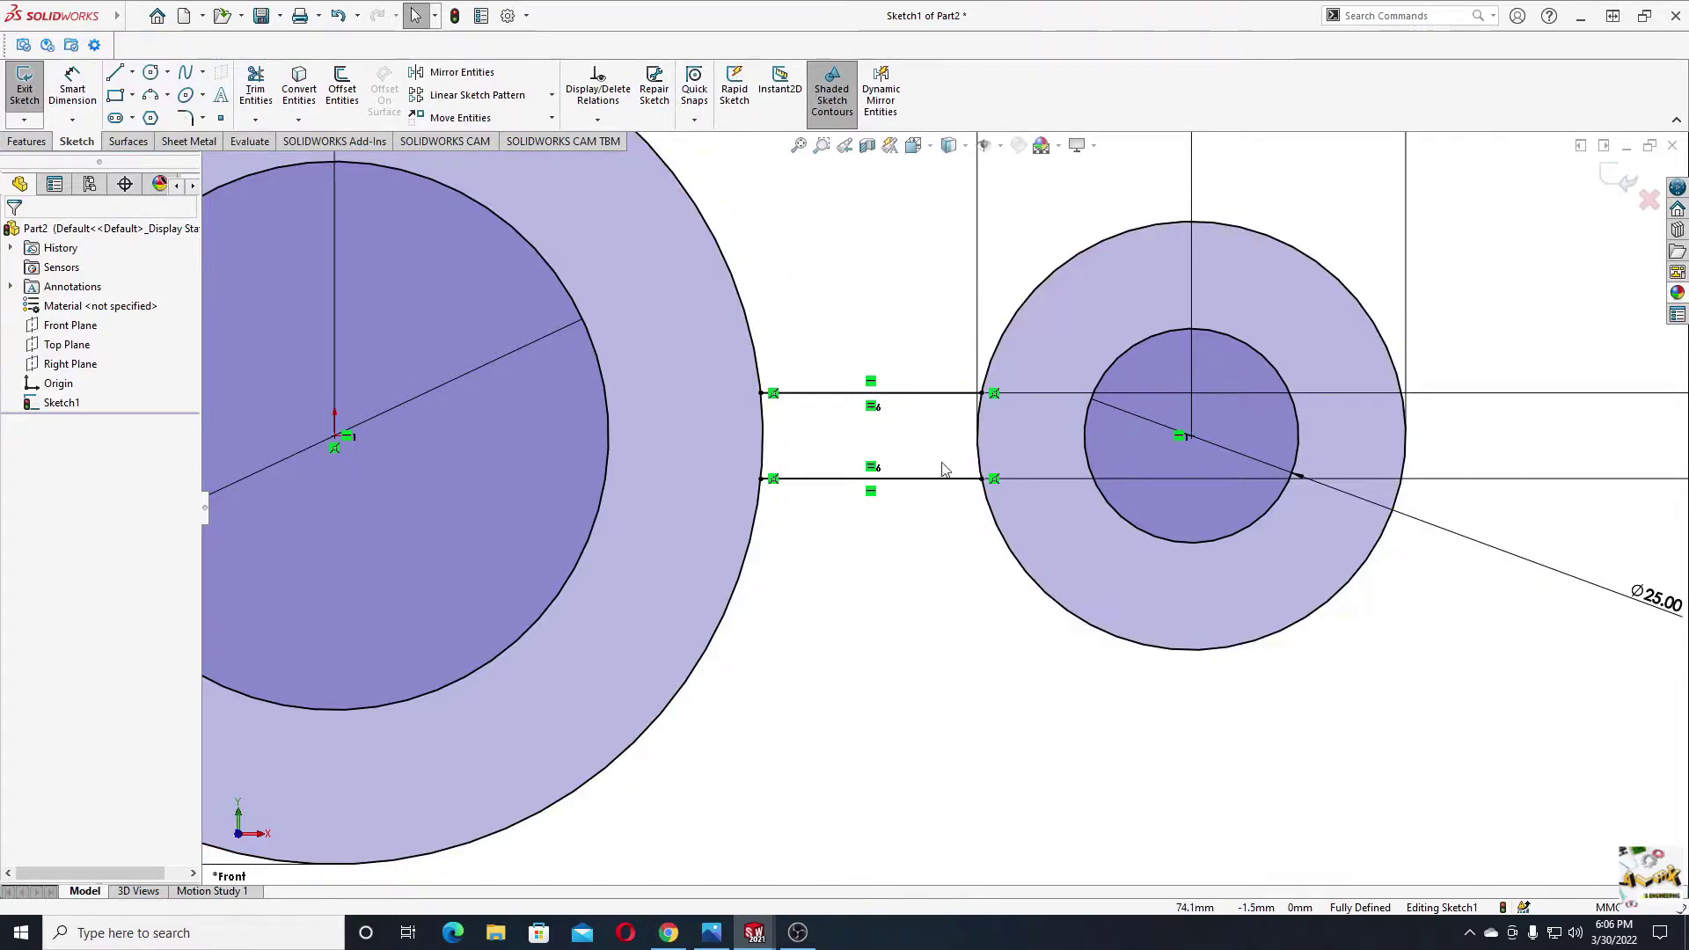
pyautogui.press('f')
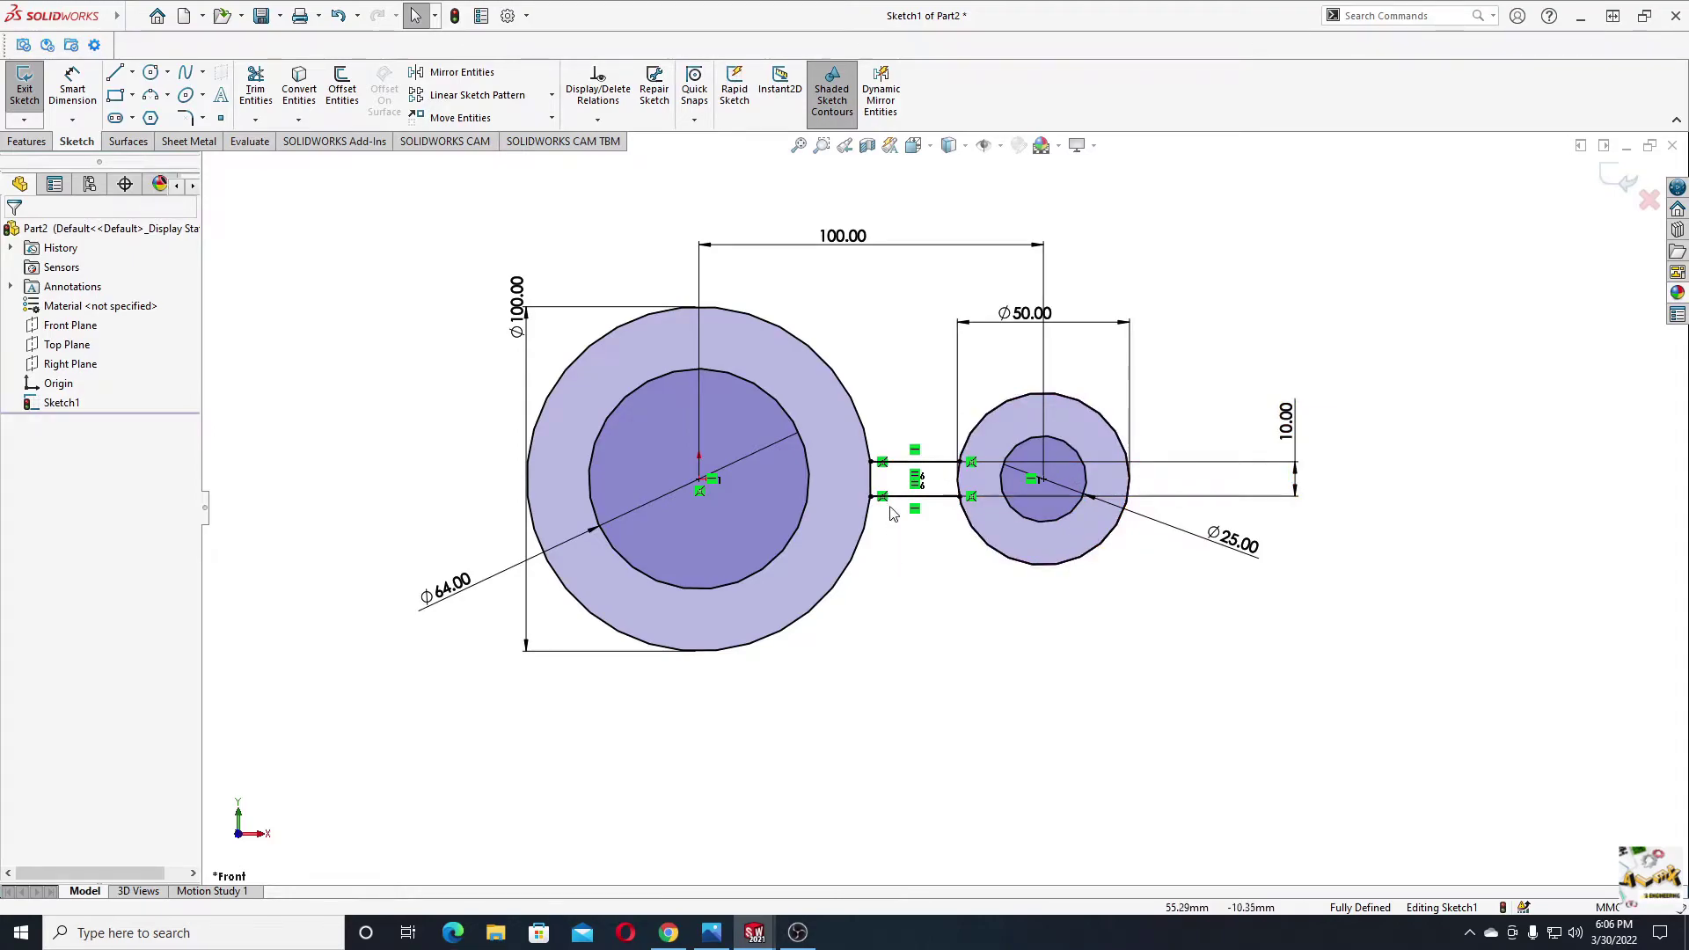
pyautogui.scroll(-2, 824, 598)
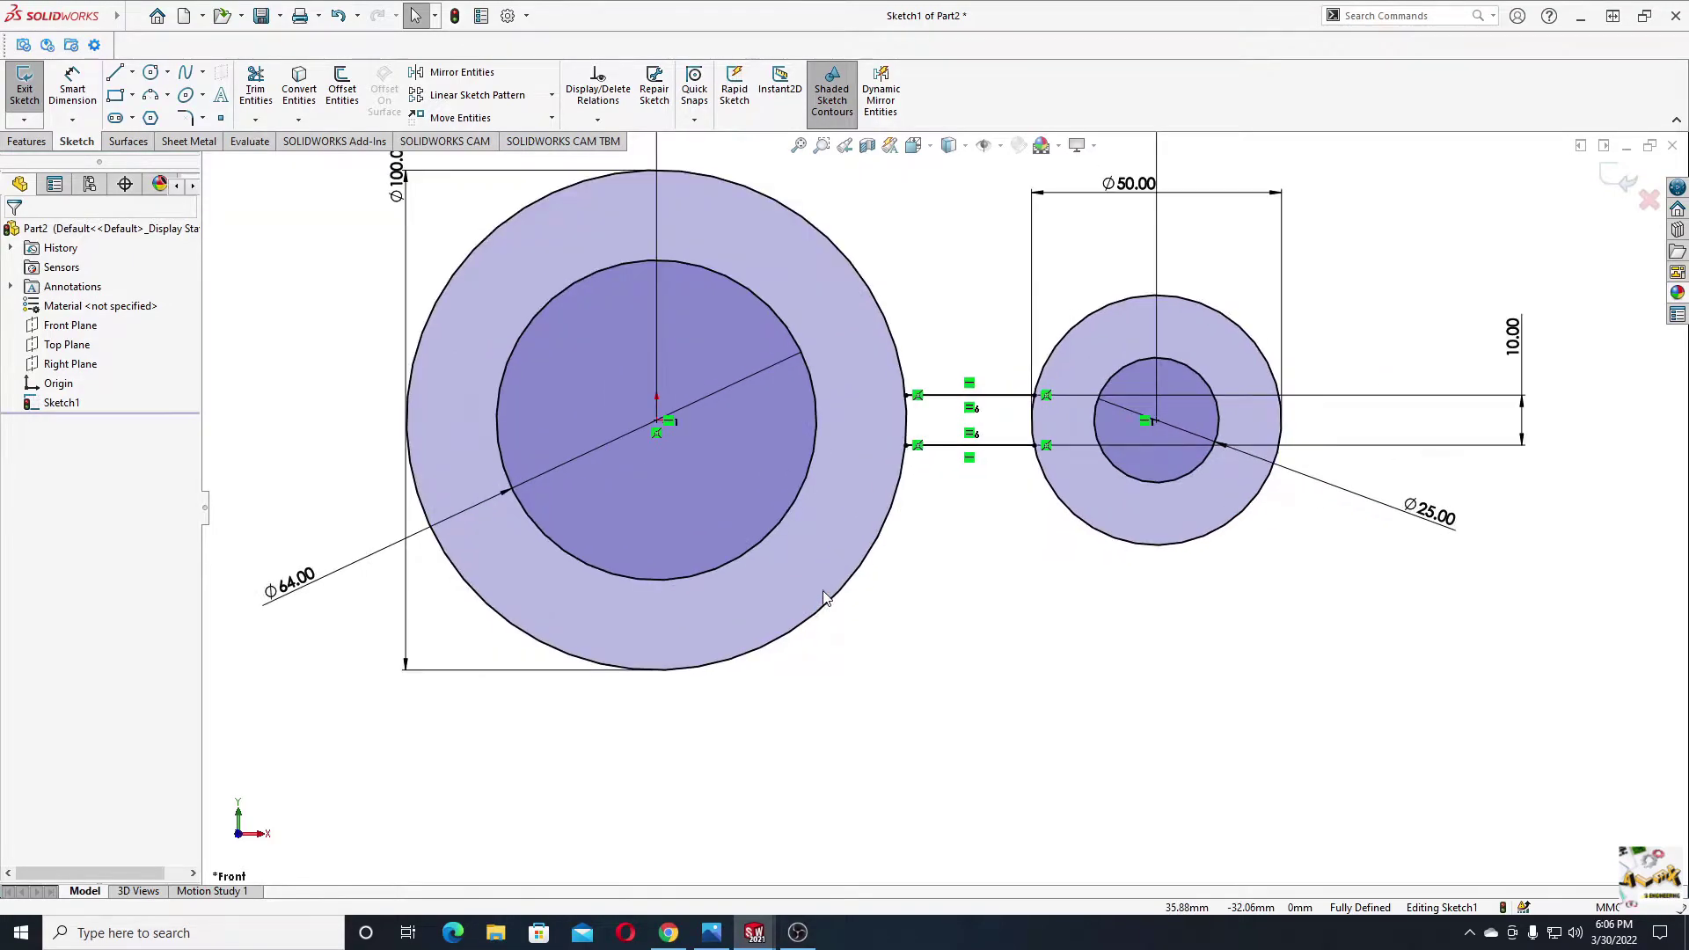
pyautogui.scroll(2, 668, 642)
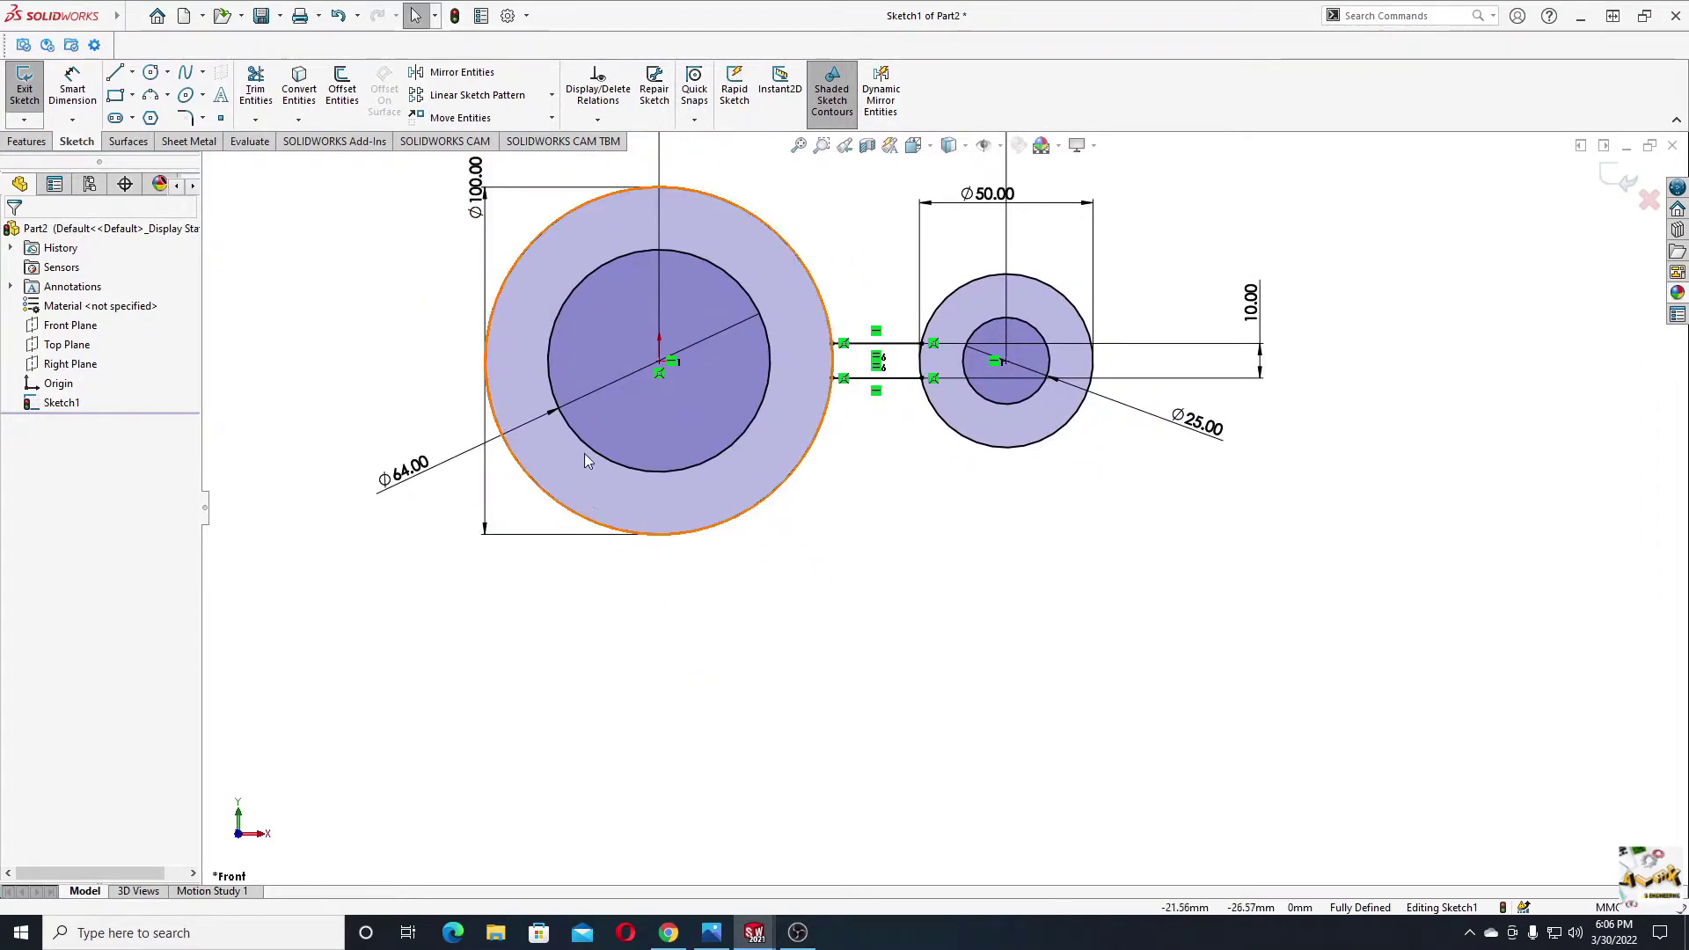
# Draw a vertical centreline down from the large circle's centre to the inner circle.
pyautogui.click(115, 72)
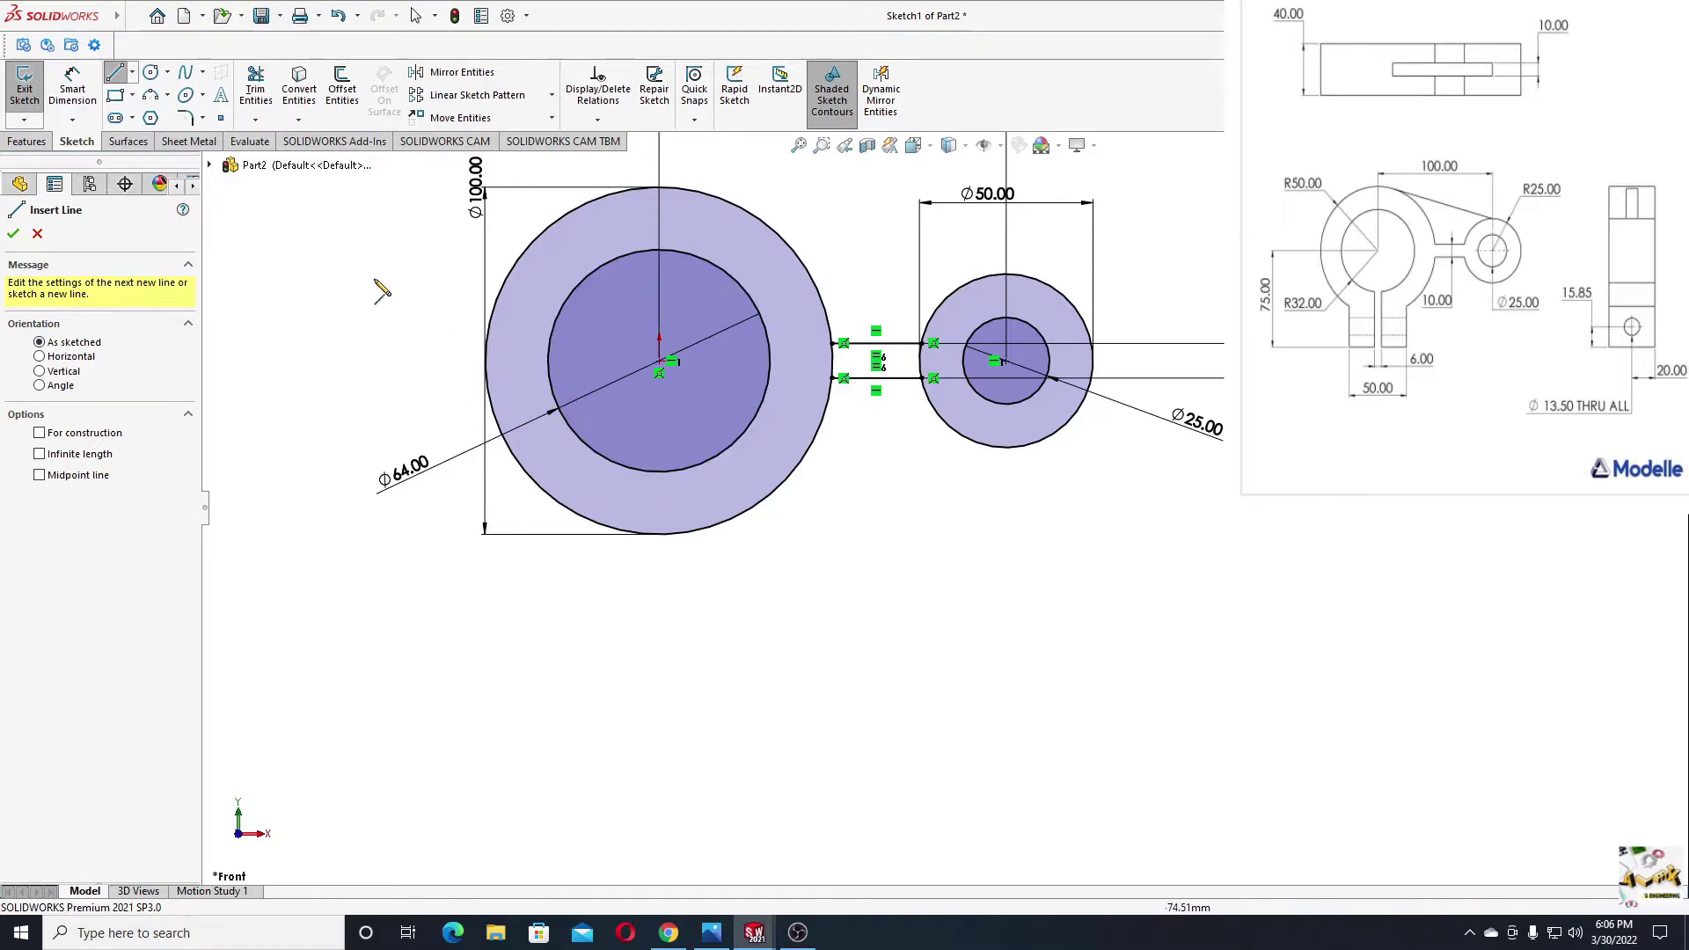
pyautogui.click(132, 72)
pyautogui.click(158, 116)
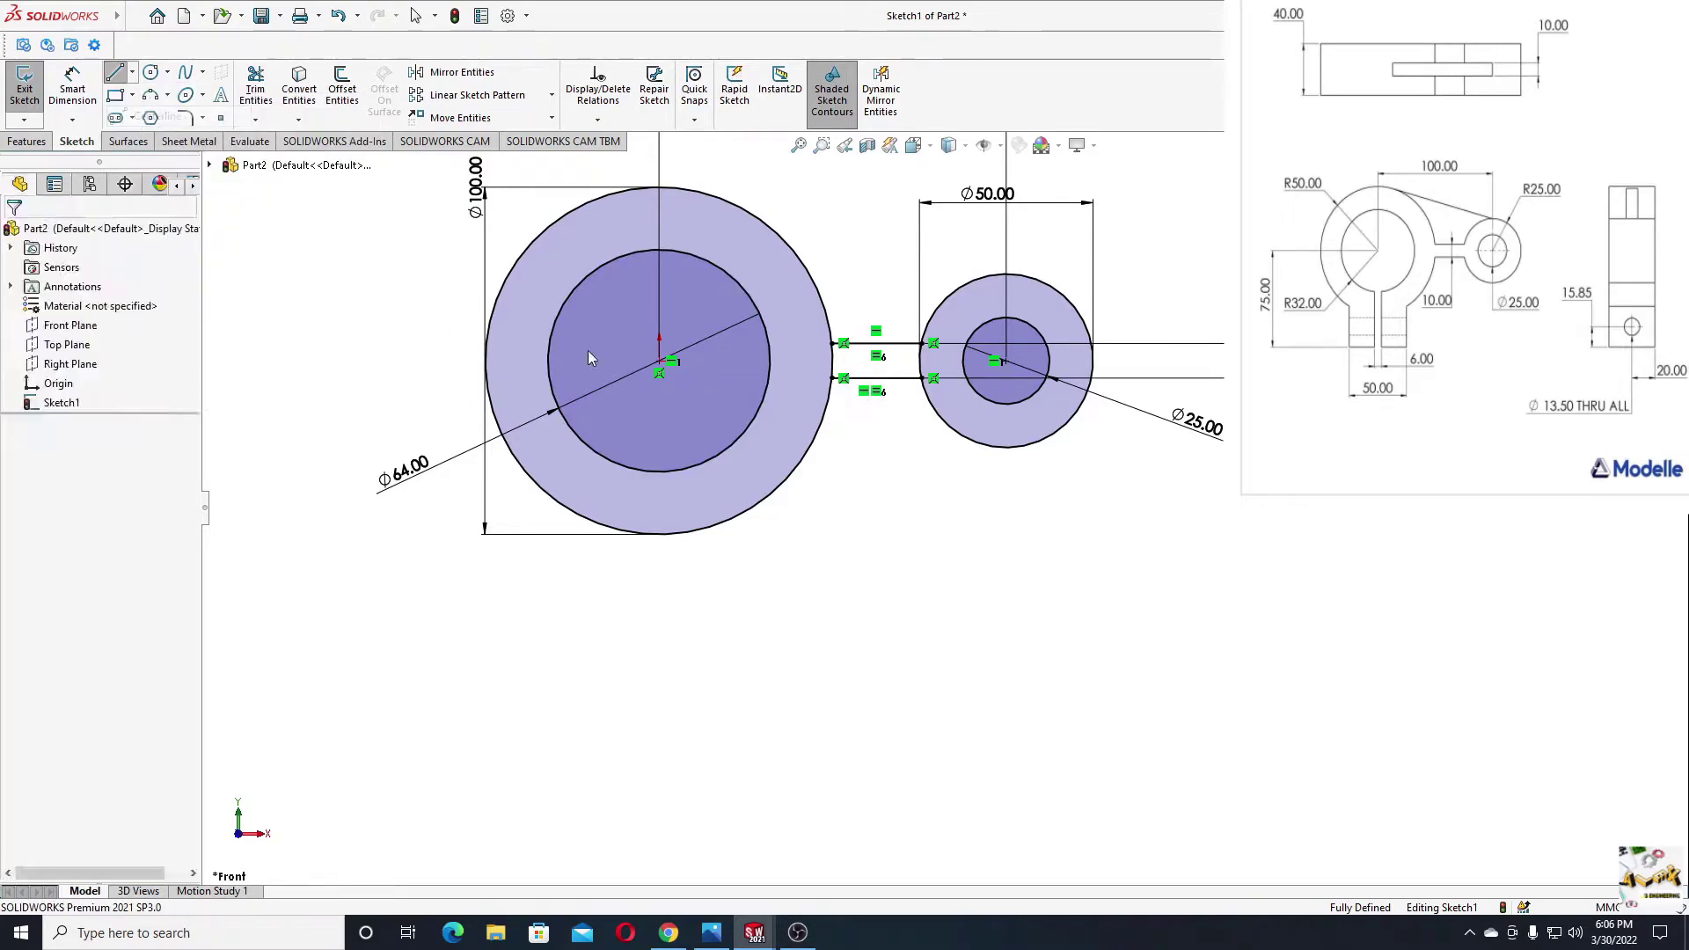
pyautogui.click(658, 361)
pyautogui.click(659, 472)
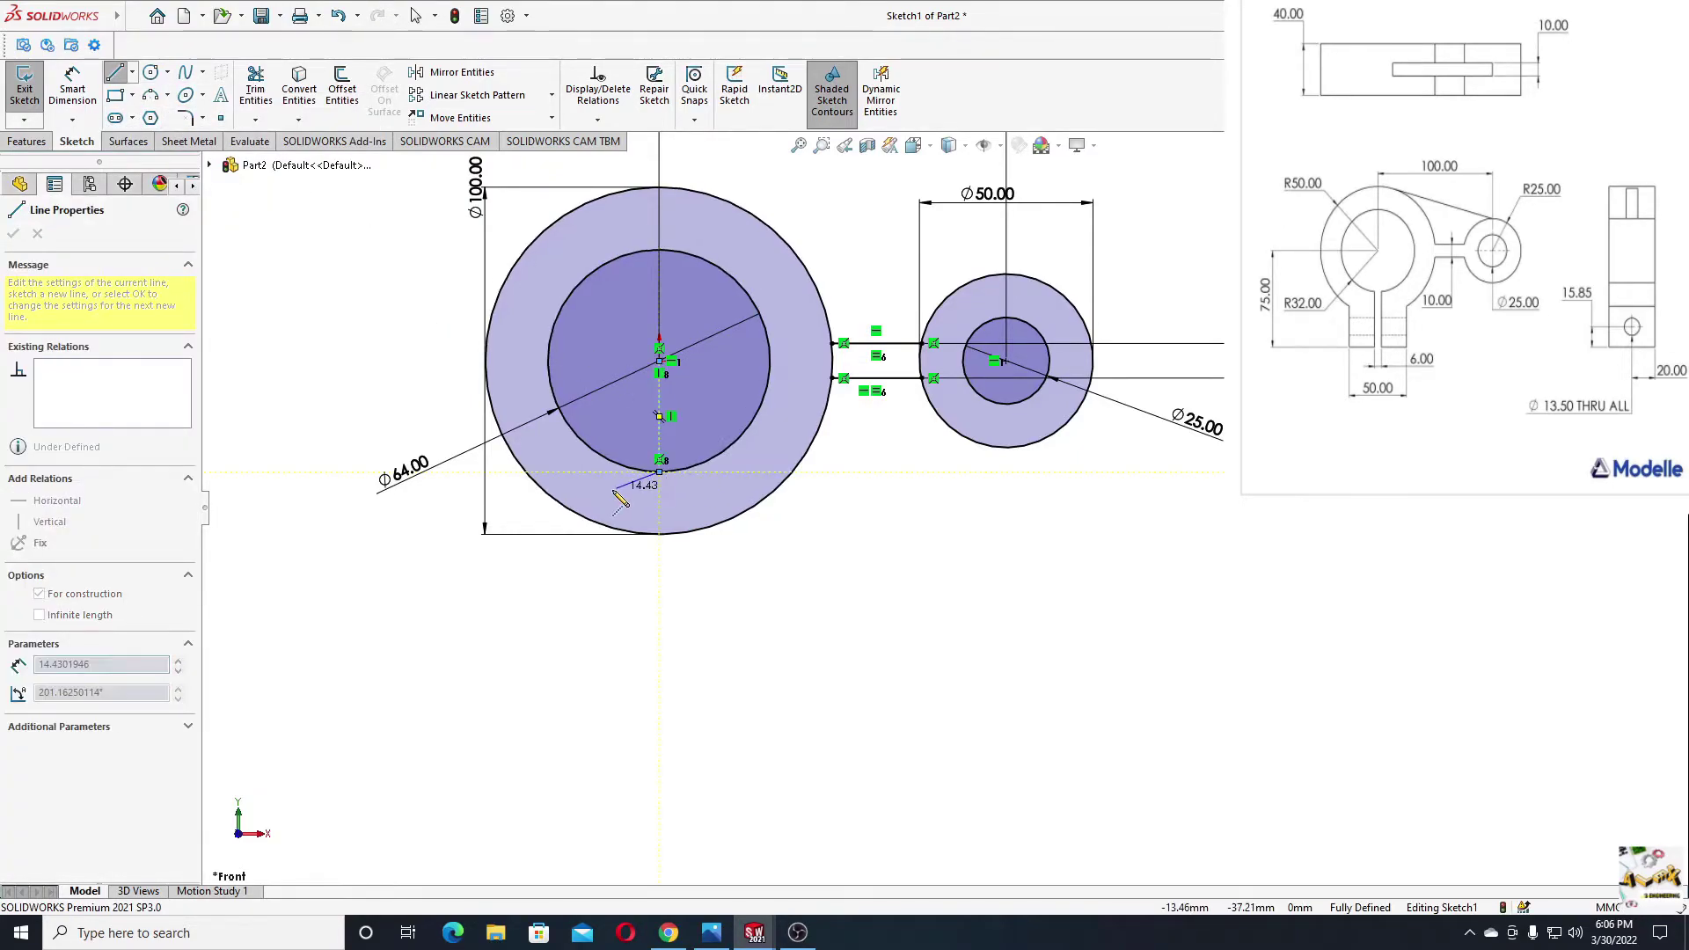
pyautogui.press('Escape')
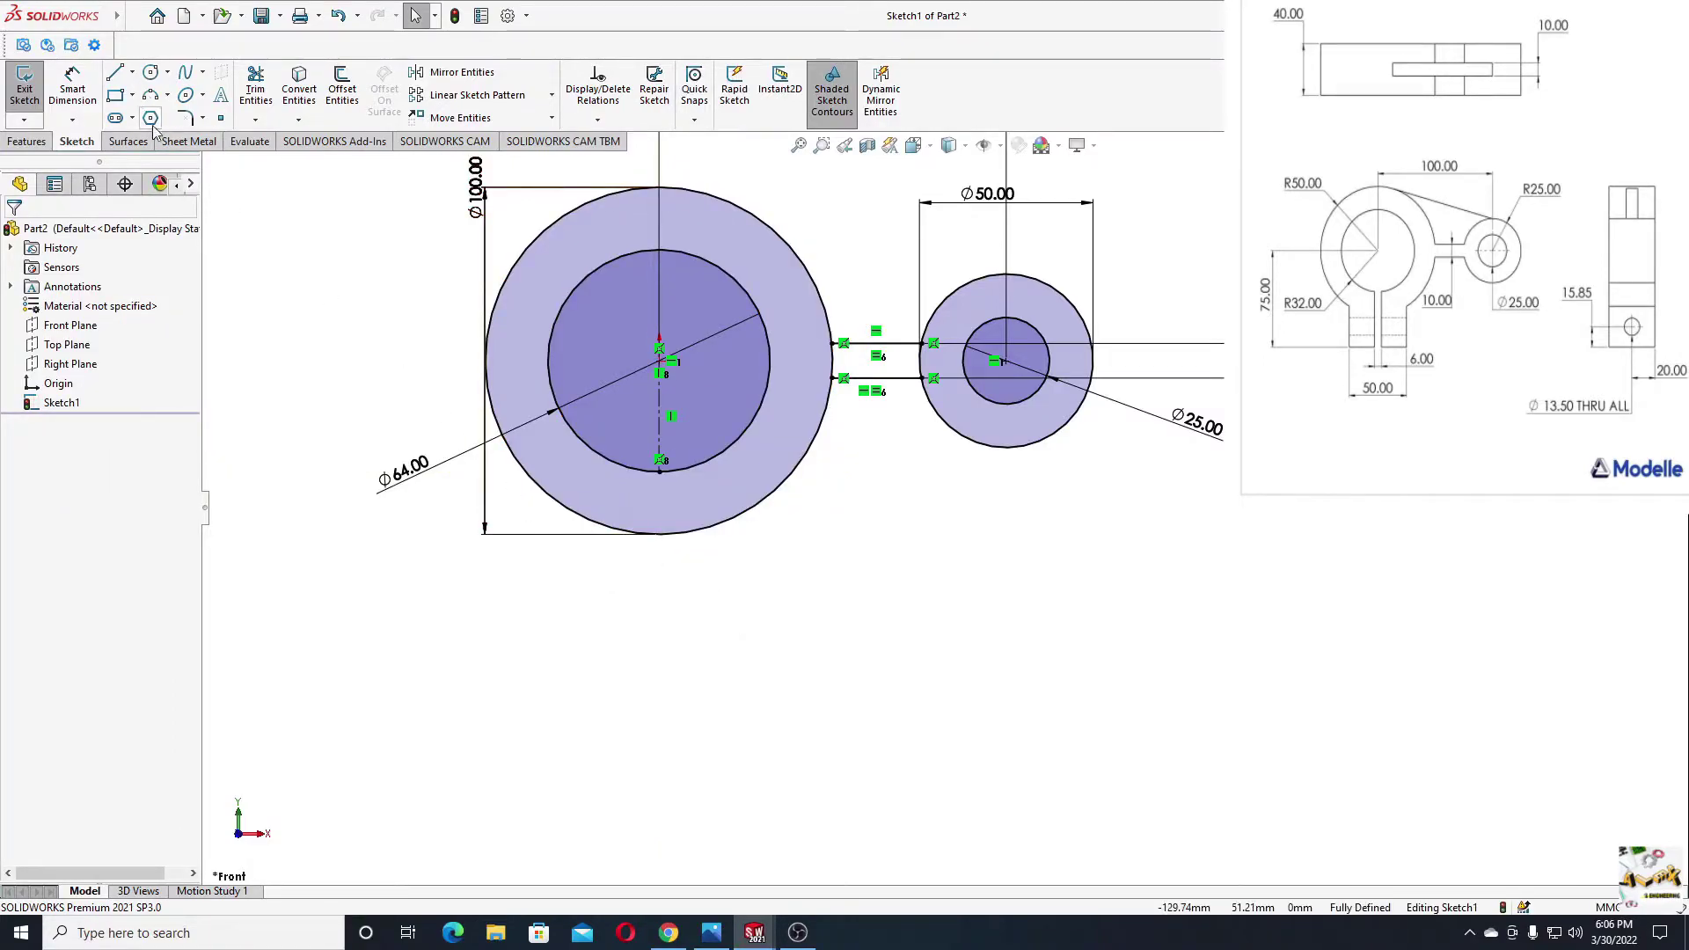
# Sketch the left half of the clamp leg: inner edge, bottom edge and outer edge.
pyautogui.click(114, 72)
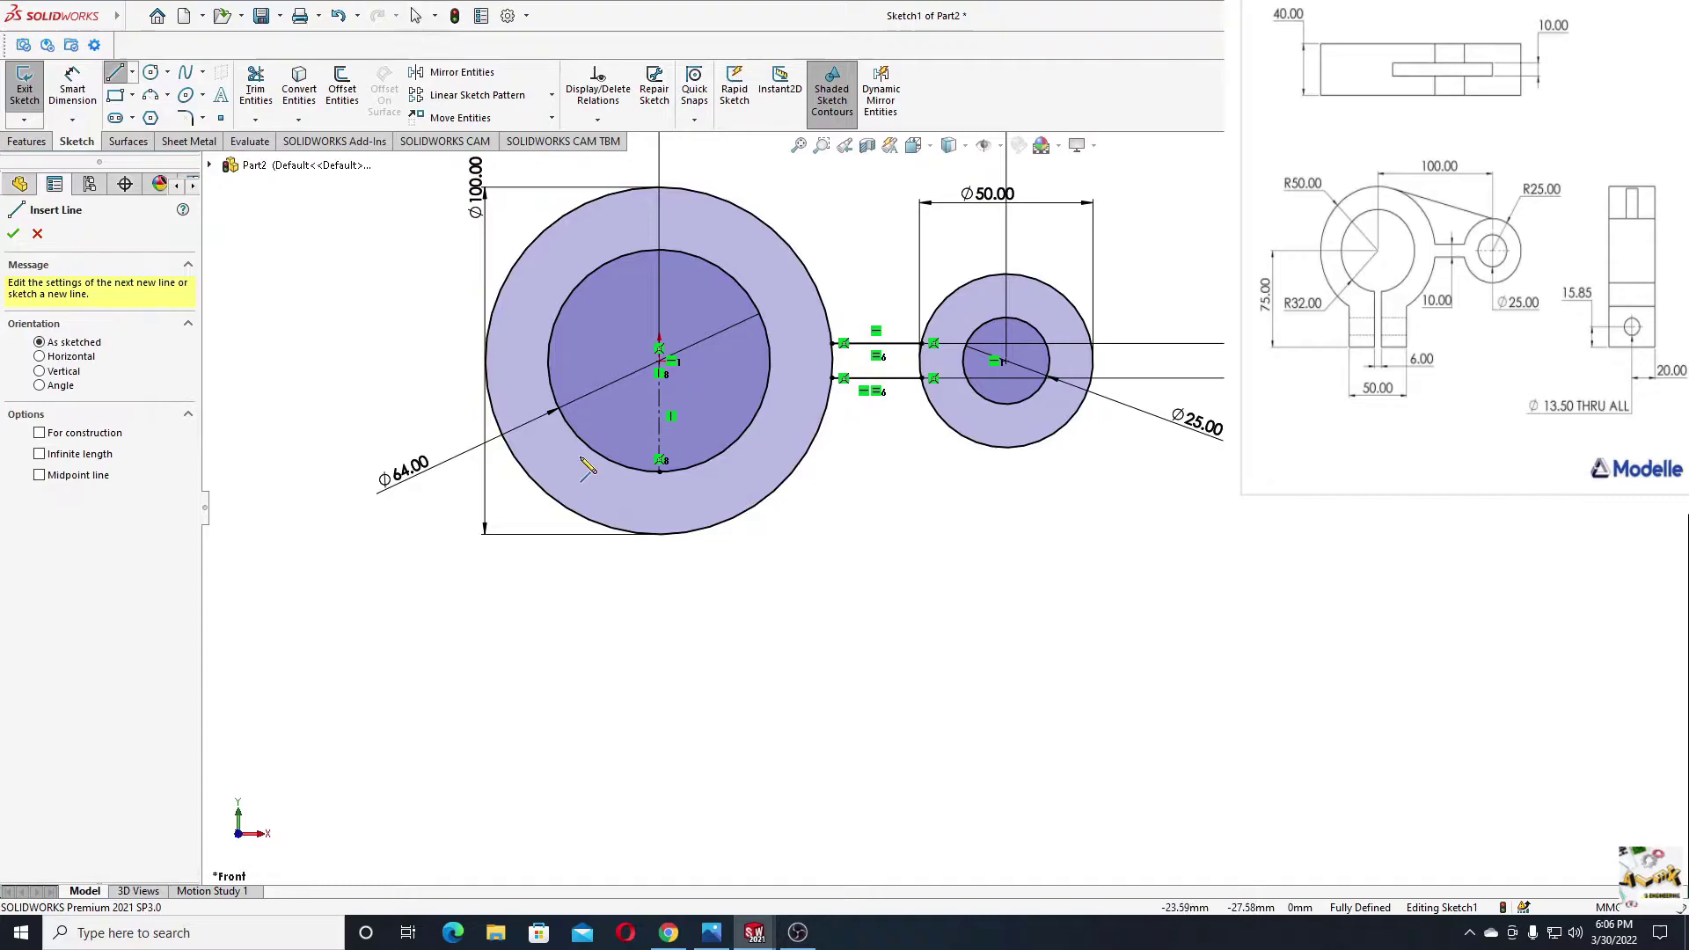
pyautogui.click(638, 480)
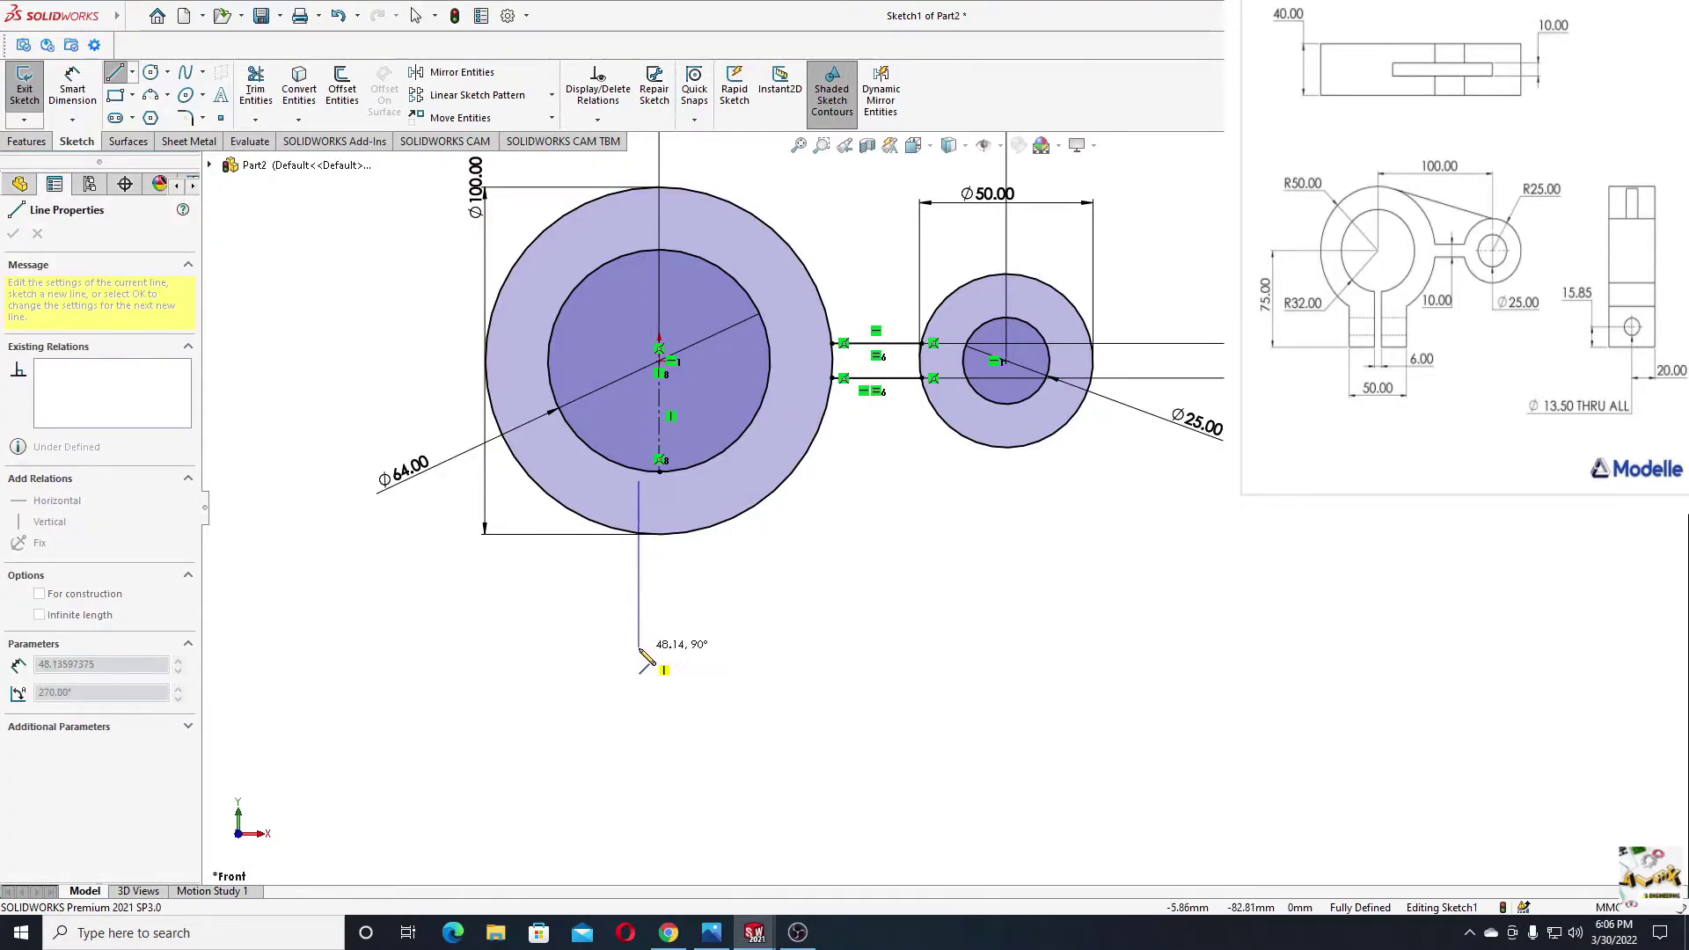
pyautogui.click(639, 647)
pyautogui.click(585, 648)
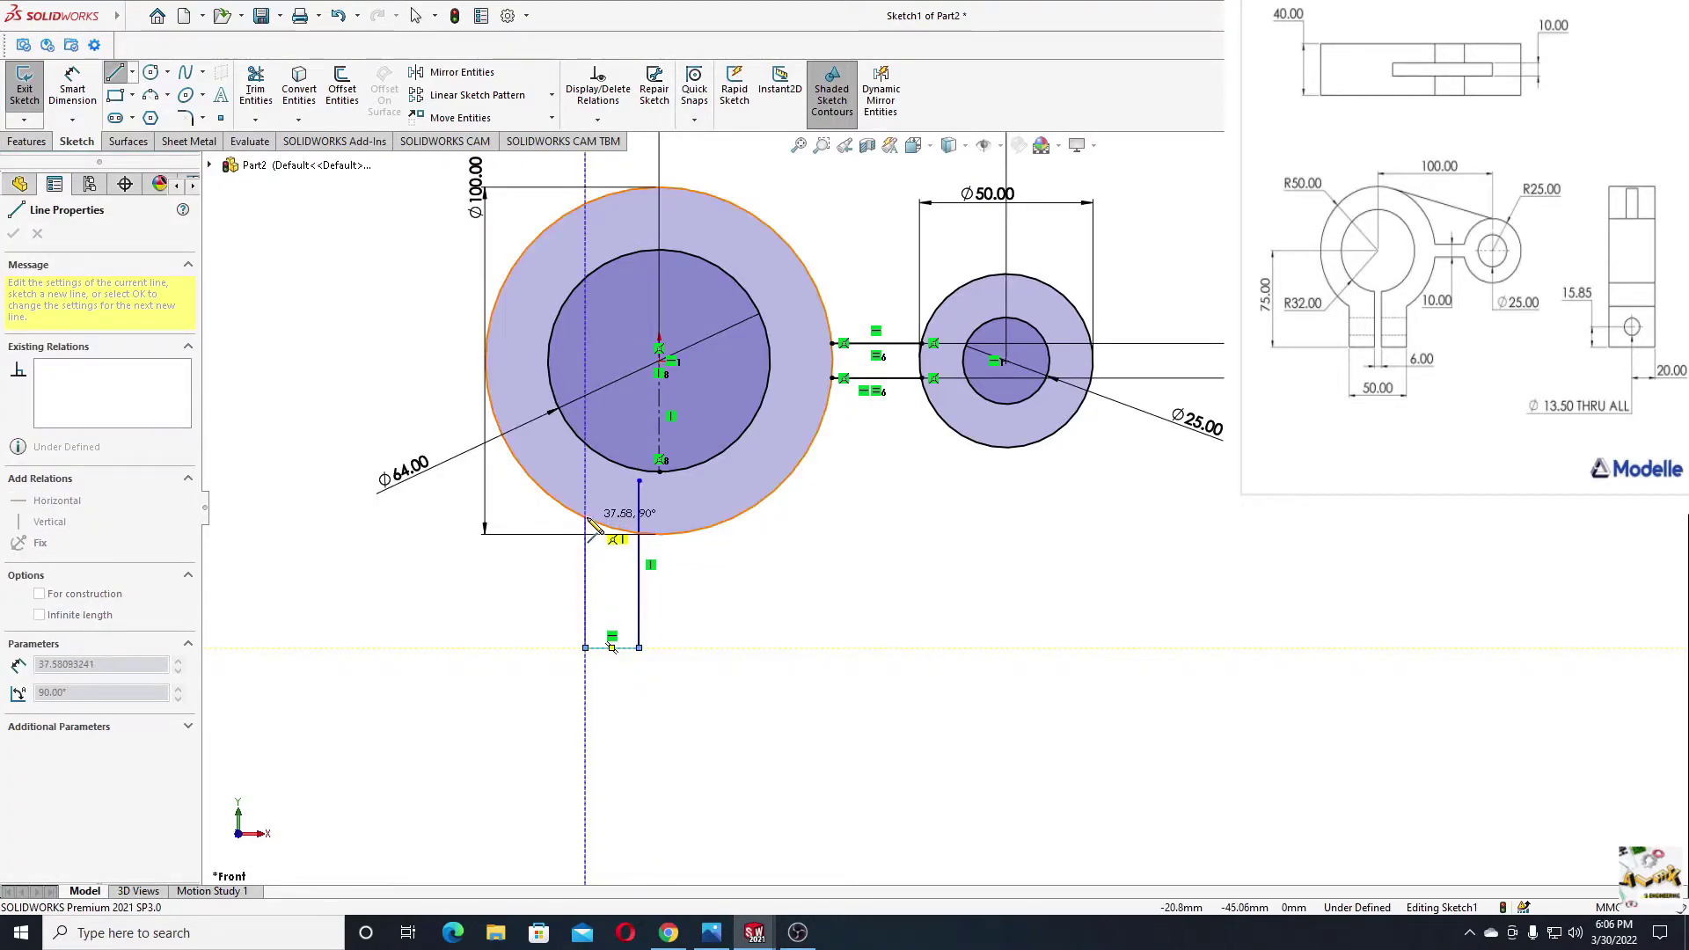
pyautogui.click(585, 518)
pyautogui.rightClick(510, 528)
pyautogui.click(528, 546)
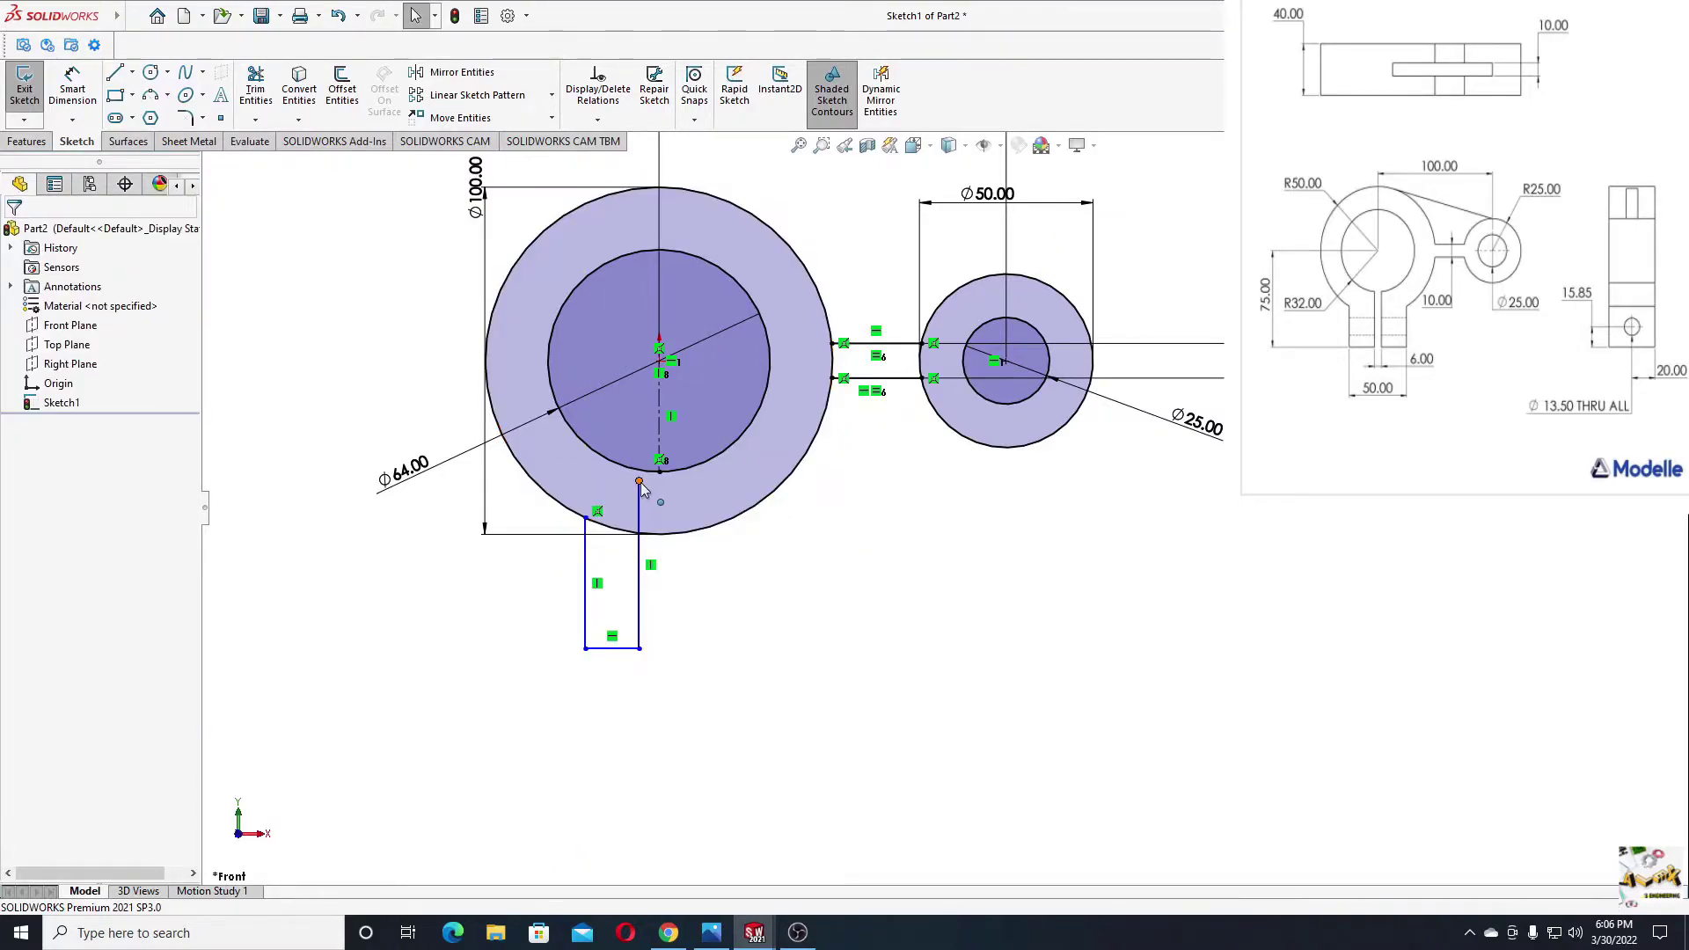
# Make the inner leg edge's top endpoint coincident with the inner circle.
pyautogui.click(640, 477)
pyautogui.keyDown('ctrl'); pyautogui.click(639, 475); pyautogui.keyUp('ctrl')
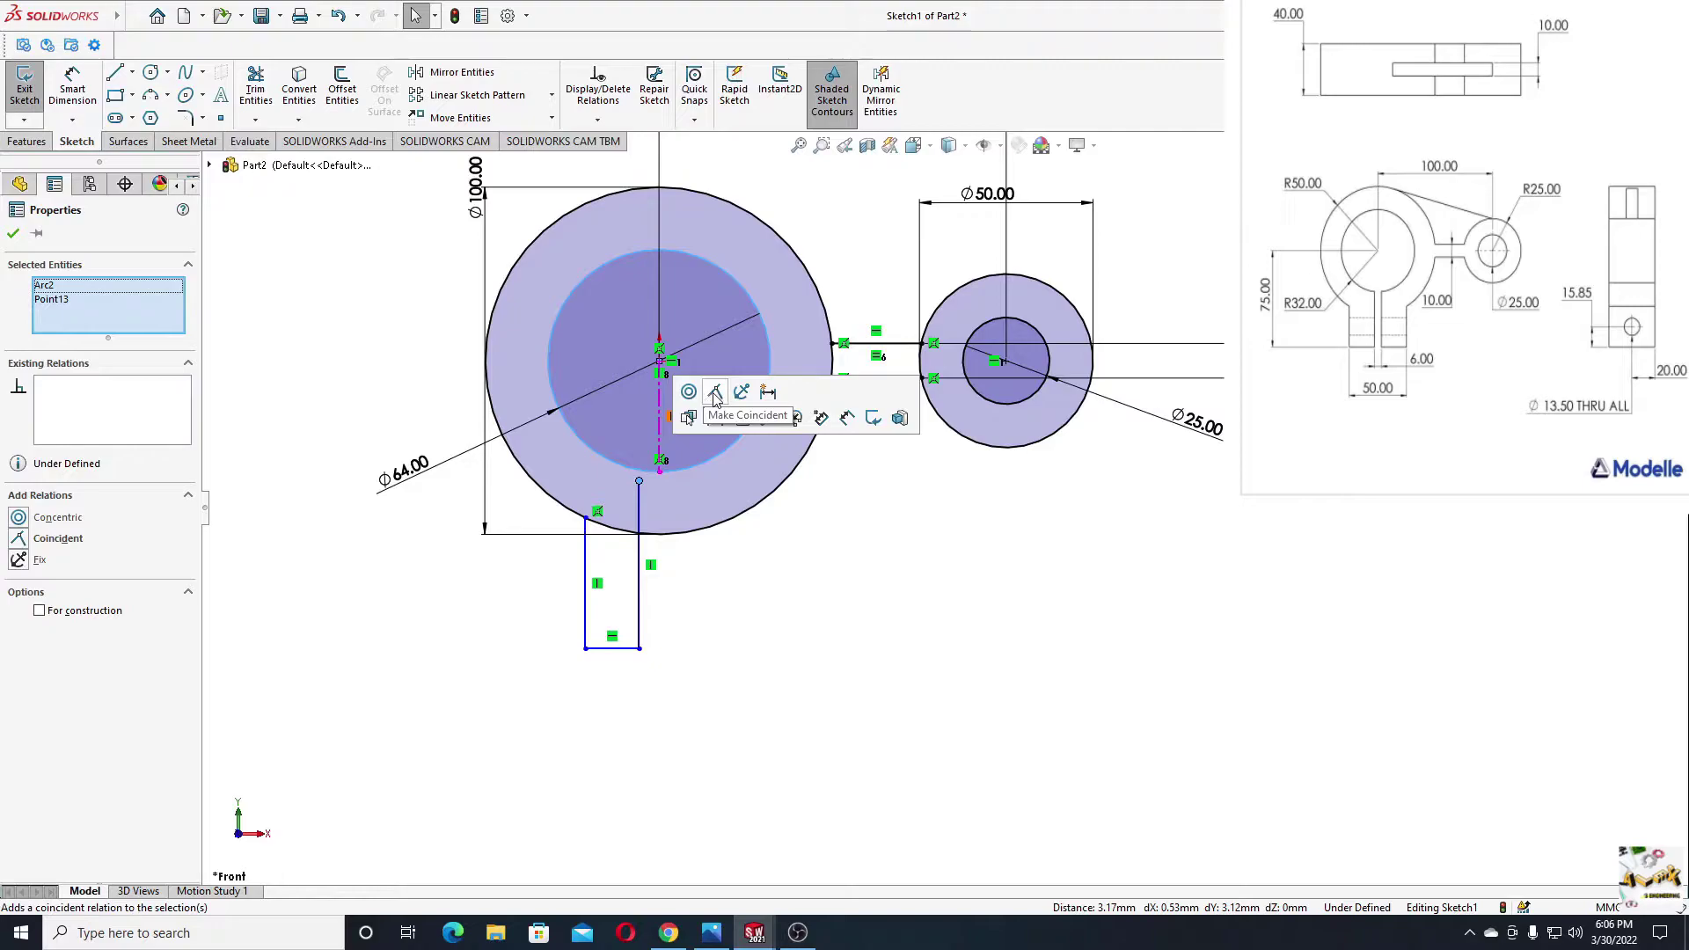
pyautogui.click(715, 393)
pyautogui.click(790, 612)
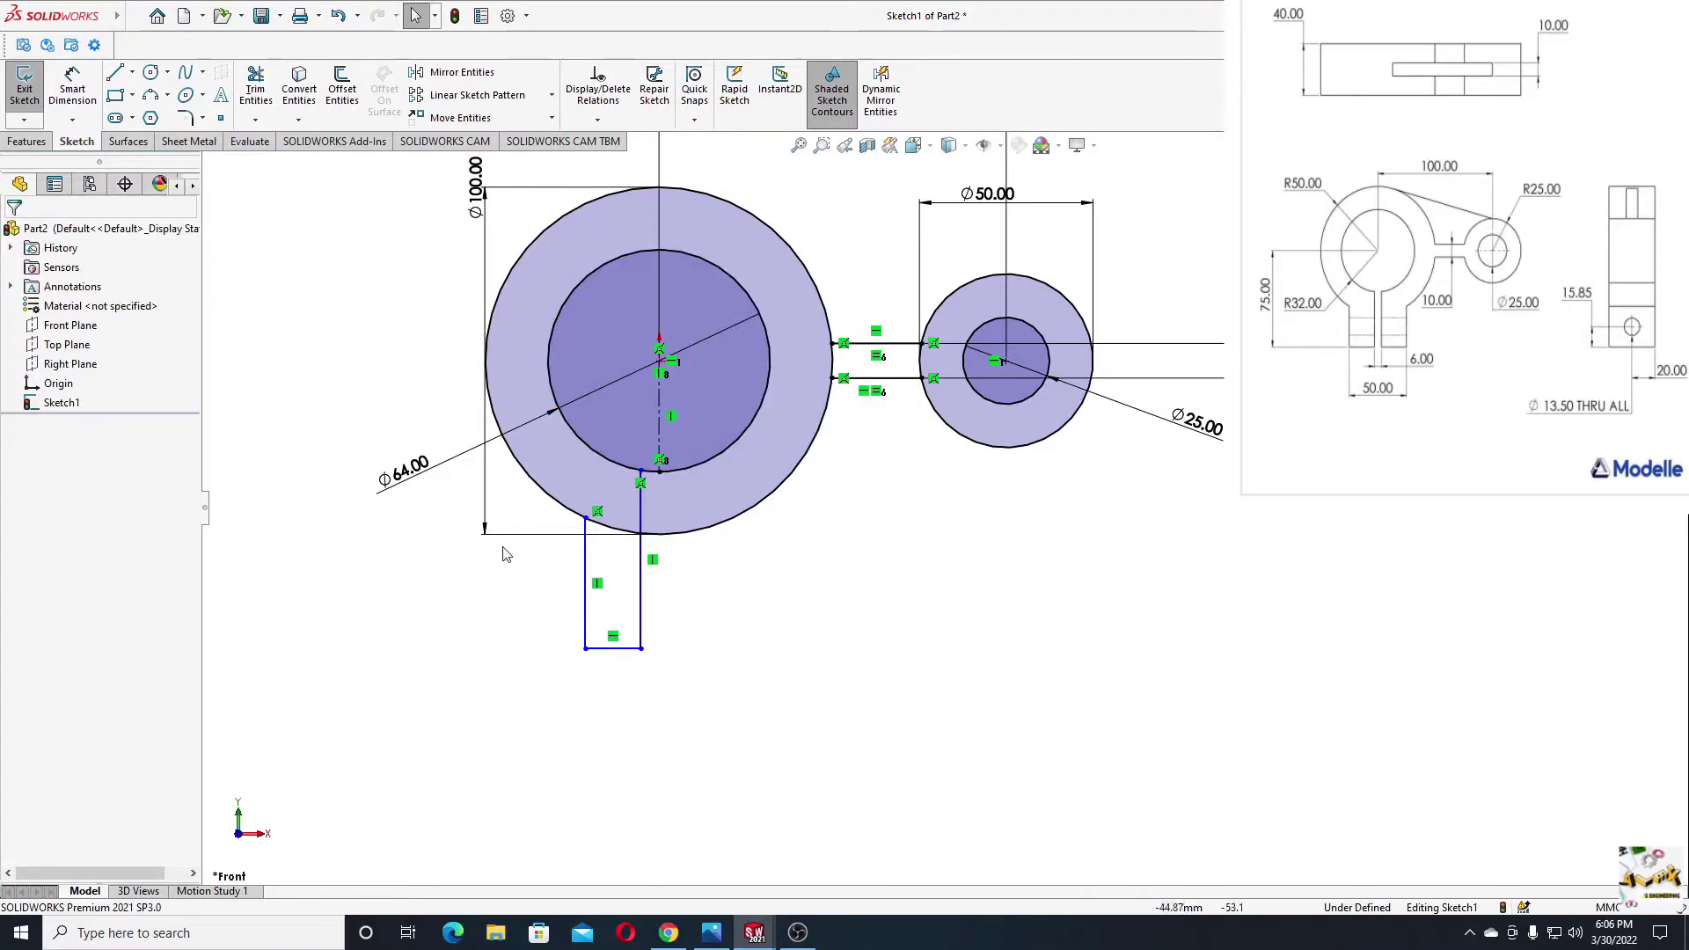
# Select the three leg lines together with the centreline as the mirror axis.
pyautogui.click(585, 582)
pyautogui.keyDown('ctrl'); pyautogui.click(613, 648); pyautogui.keyUp('ctrl')
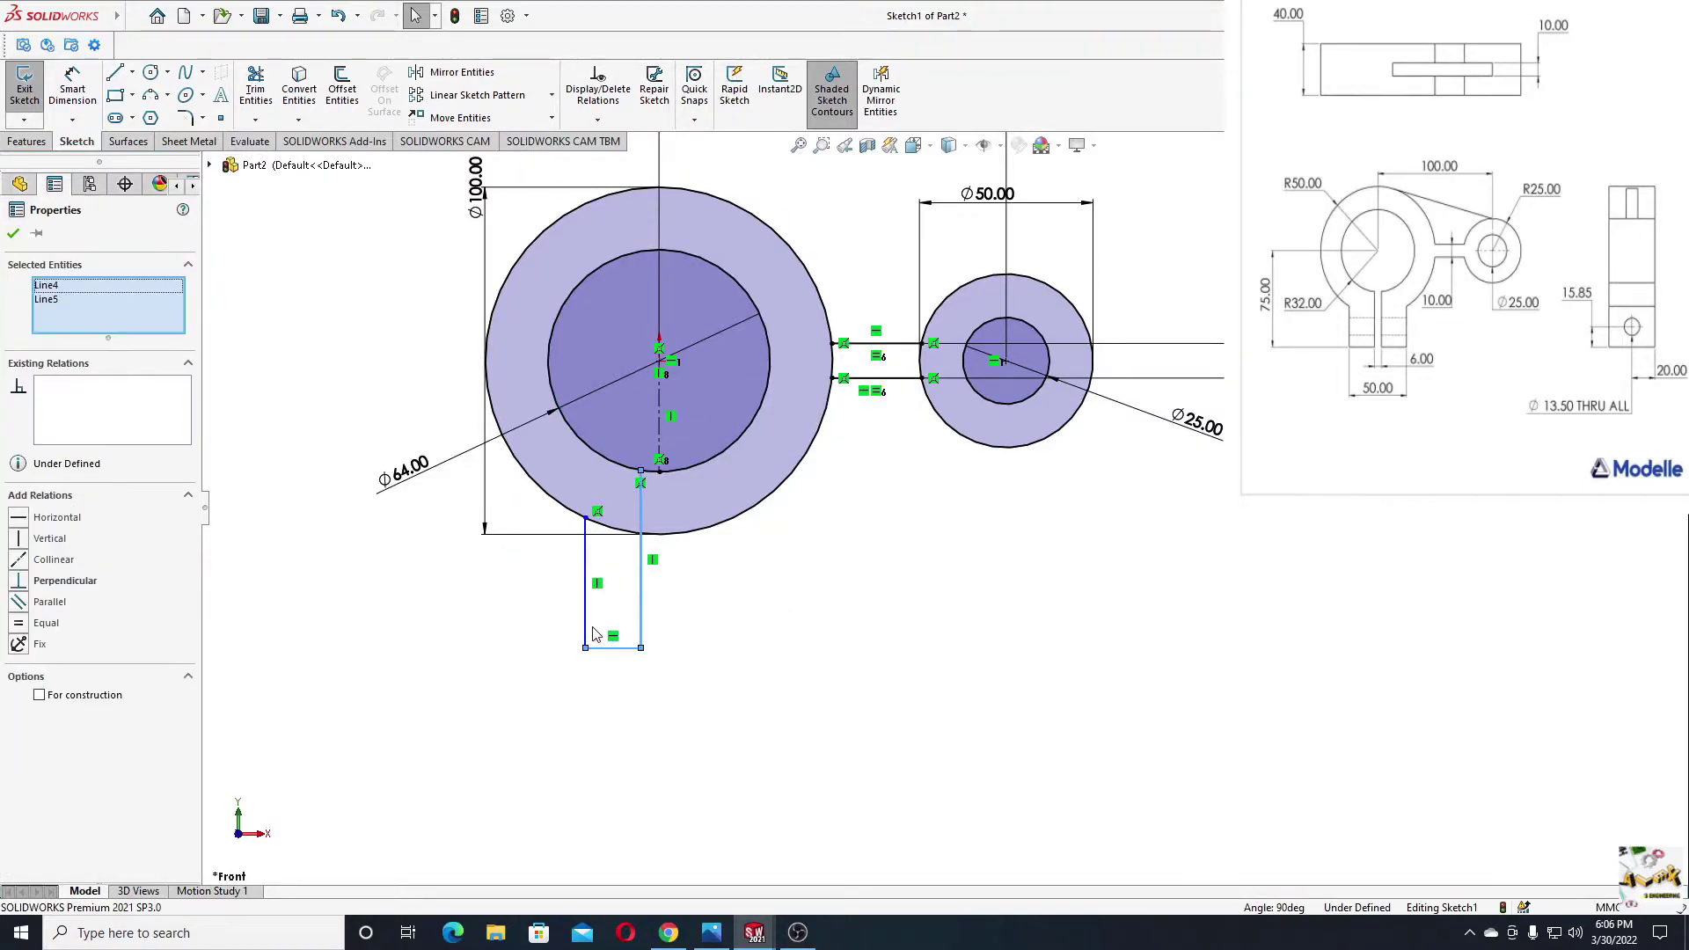
pyautogui.click(585, 630)
pyautogui.keyDown('ctrl'); pyautogui.click(613, 648); pyautogui.keyUp('ctrl')
pyautogui.keyDown('ctrl'); pyautogui.click(640, 598); pyautogui.keyUp('ctrl')
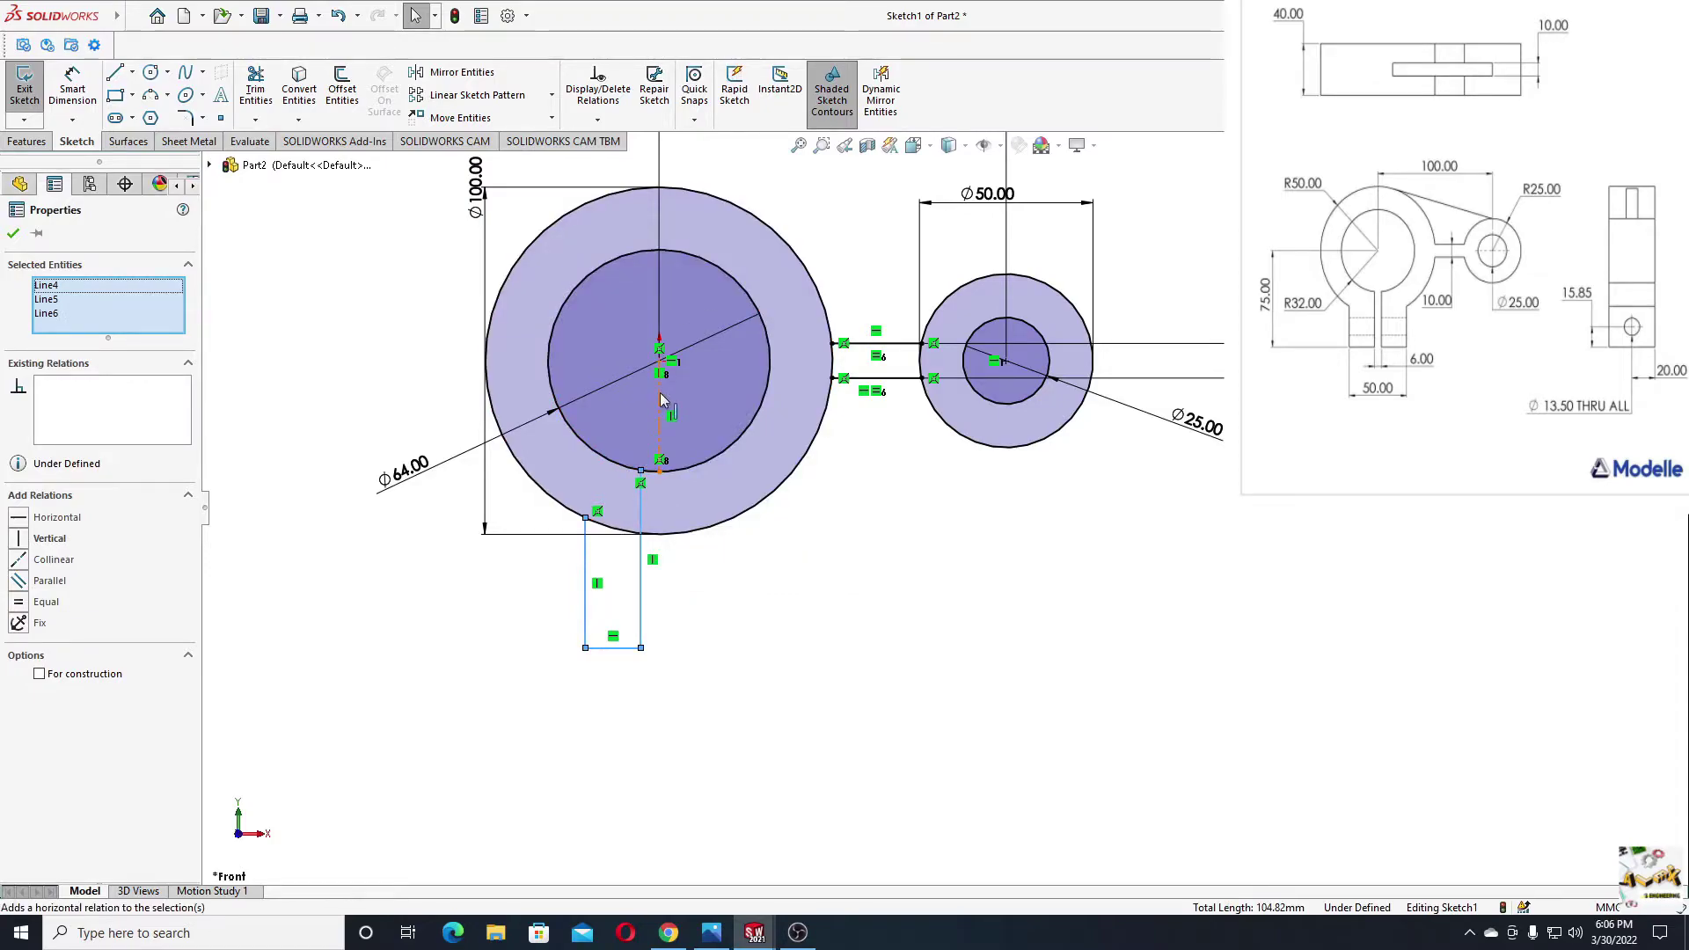
pyautogui.keyDown('ctrl'); pyautogui.click(660, 395); pyautogui.keyUp('ctrl')
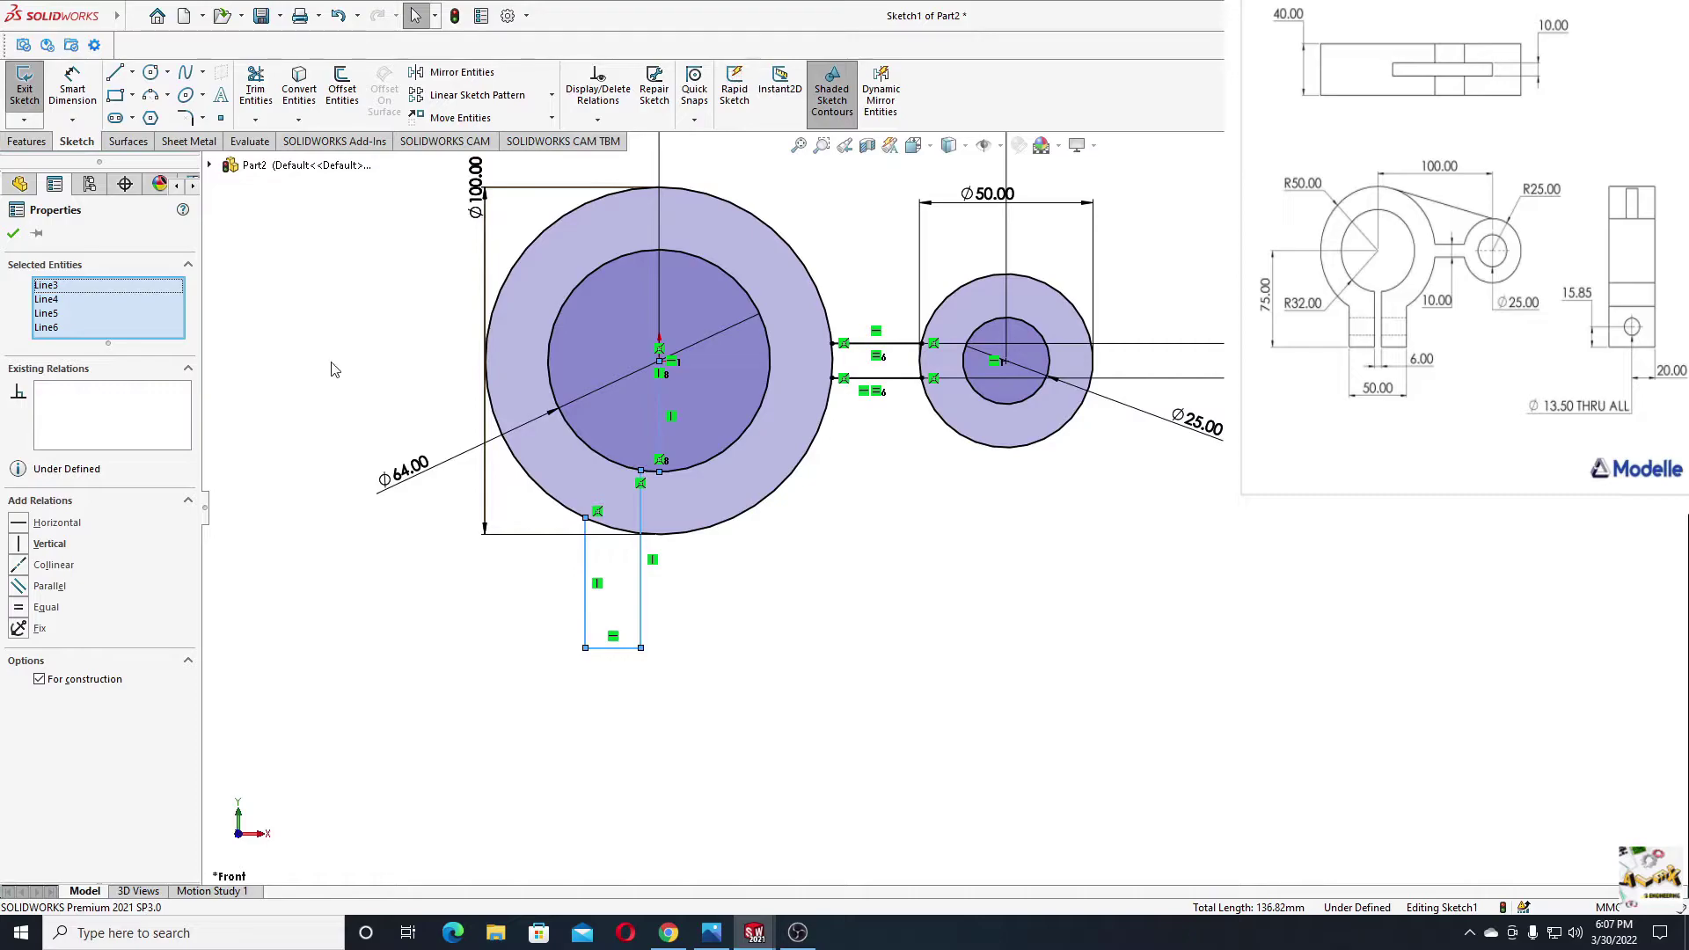
# Mirror the left leg lines across the centreline to form the right half of the leg.
pyautogui.click(479, 78)
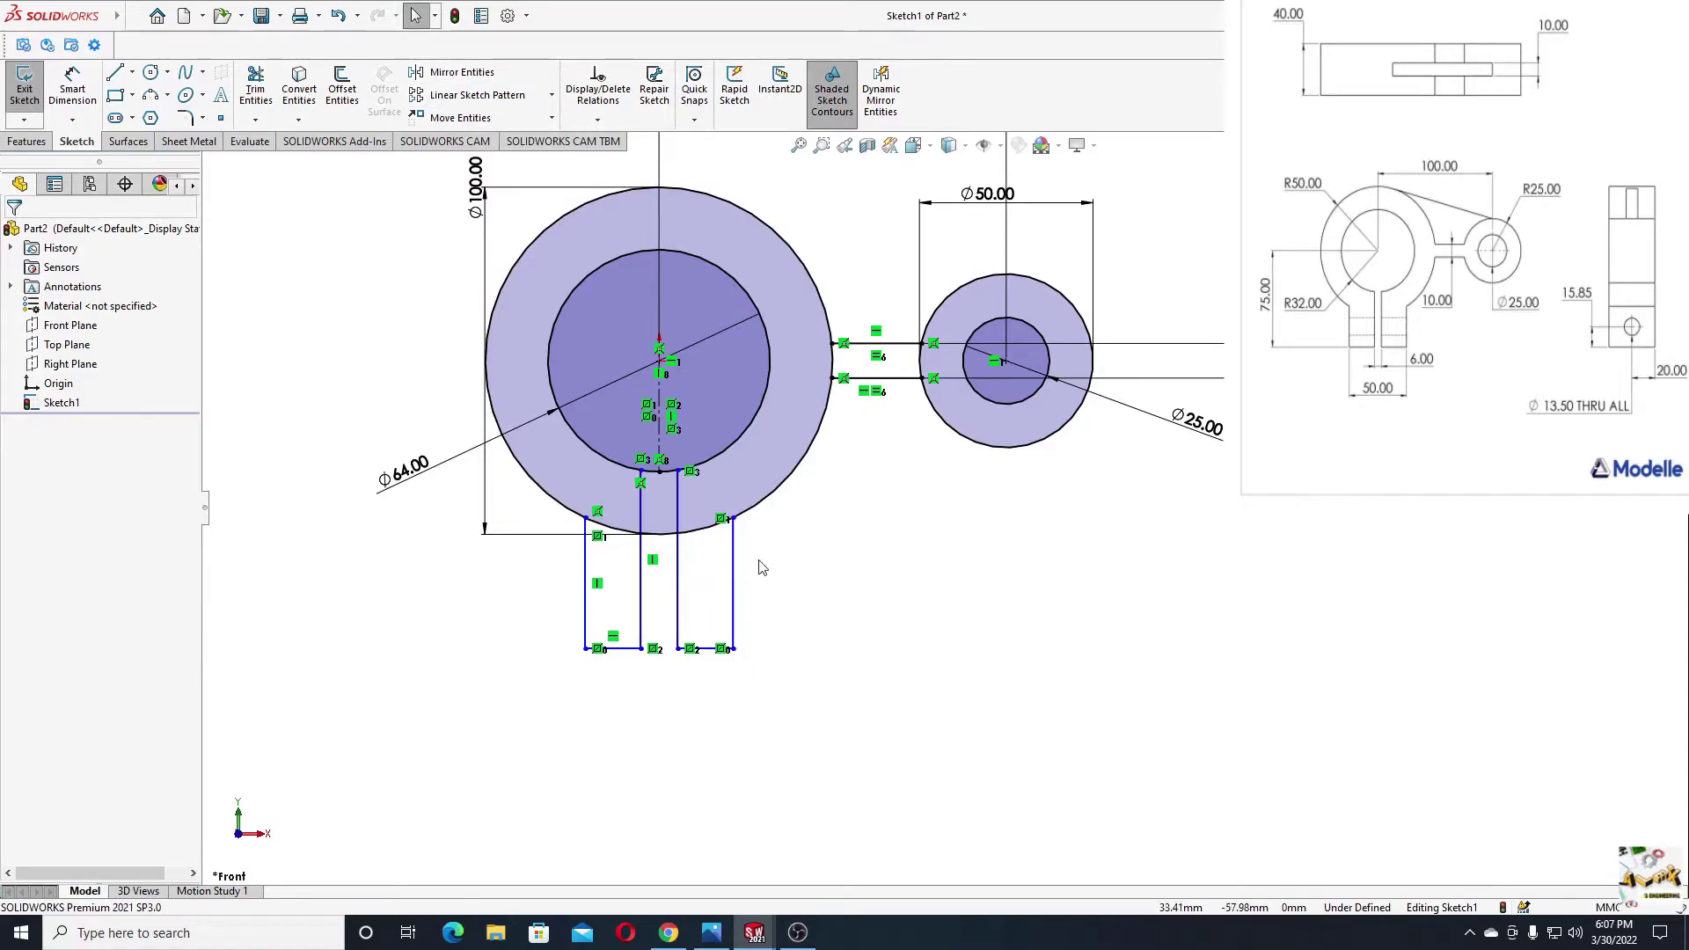
pyautogui.scroll(-3, 695, 554)
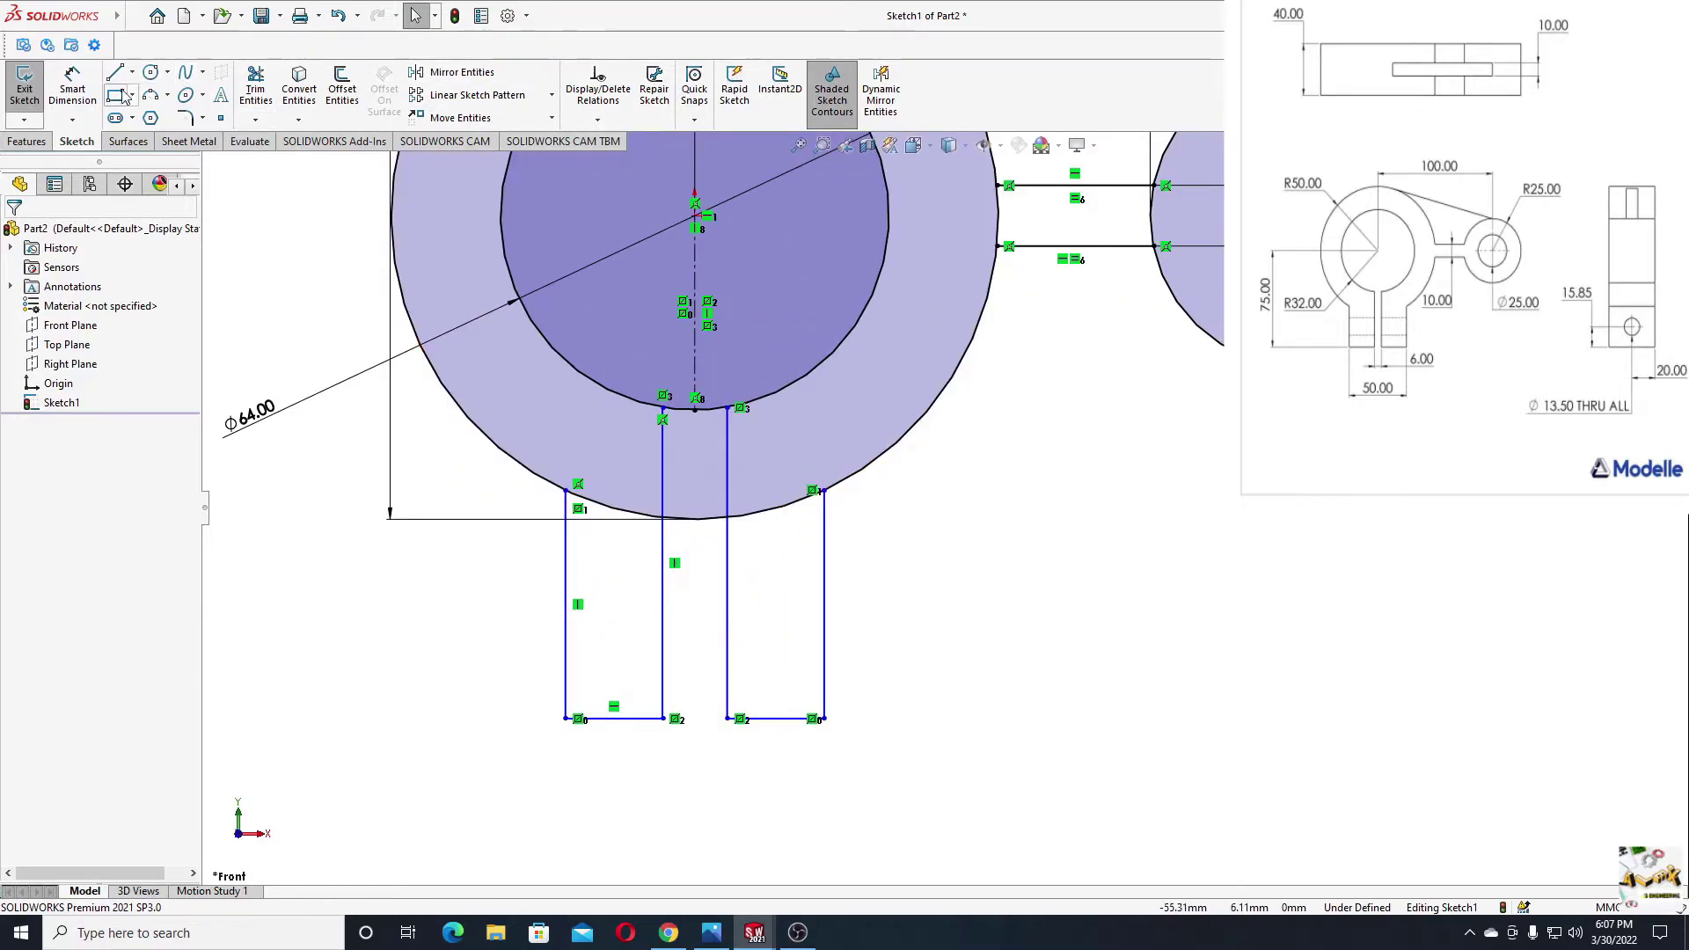
# Dimension the slot between the leg's inner edges at 6 mm and the overall leg width at 50 mm.
pyautogui.click(78, 92)
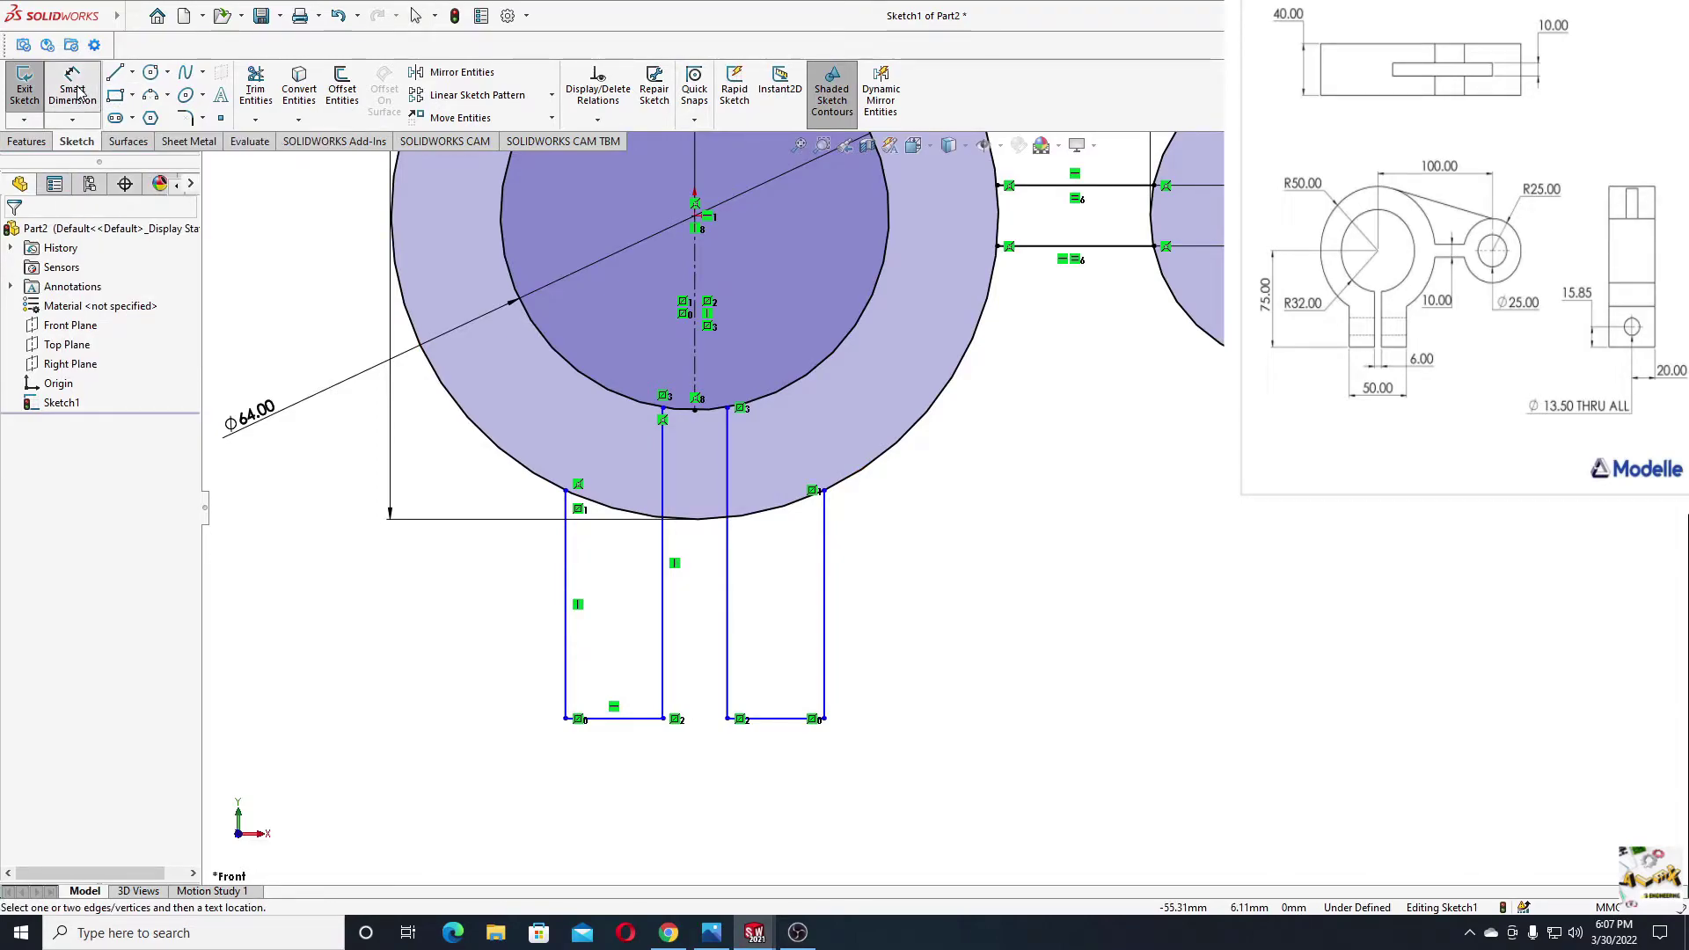
pyautogui.click(663, 671)
pyautogui.click(727, 658)
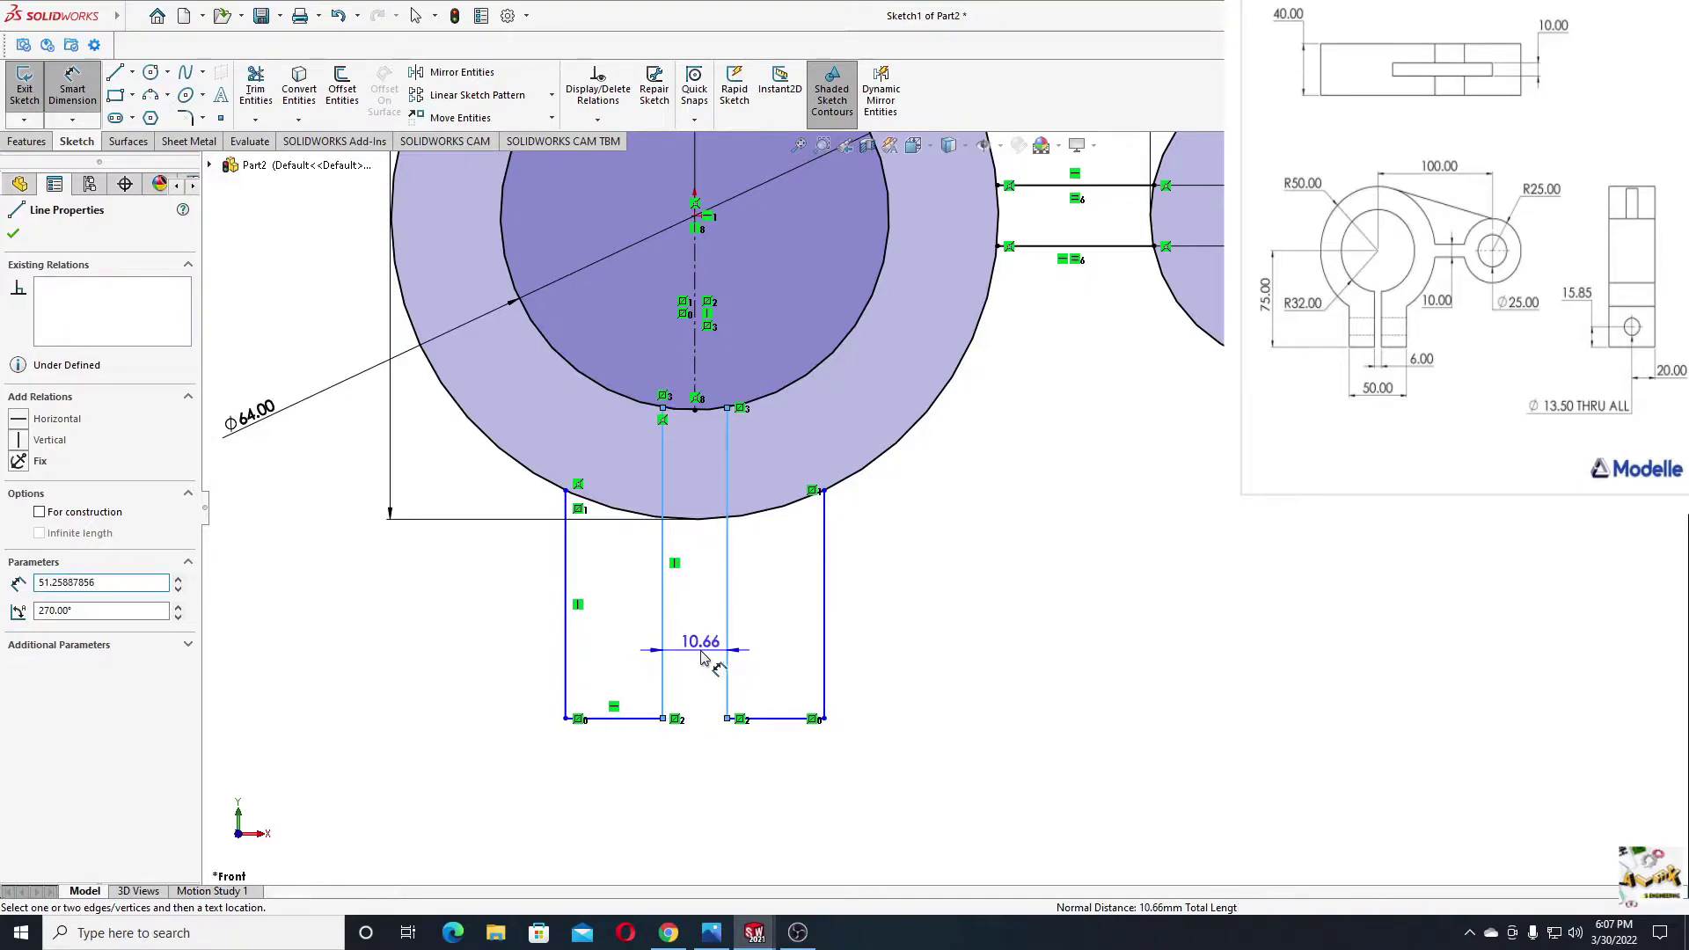
pyautogui.click(701, 658)
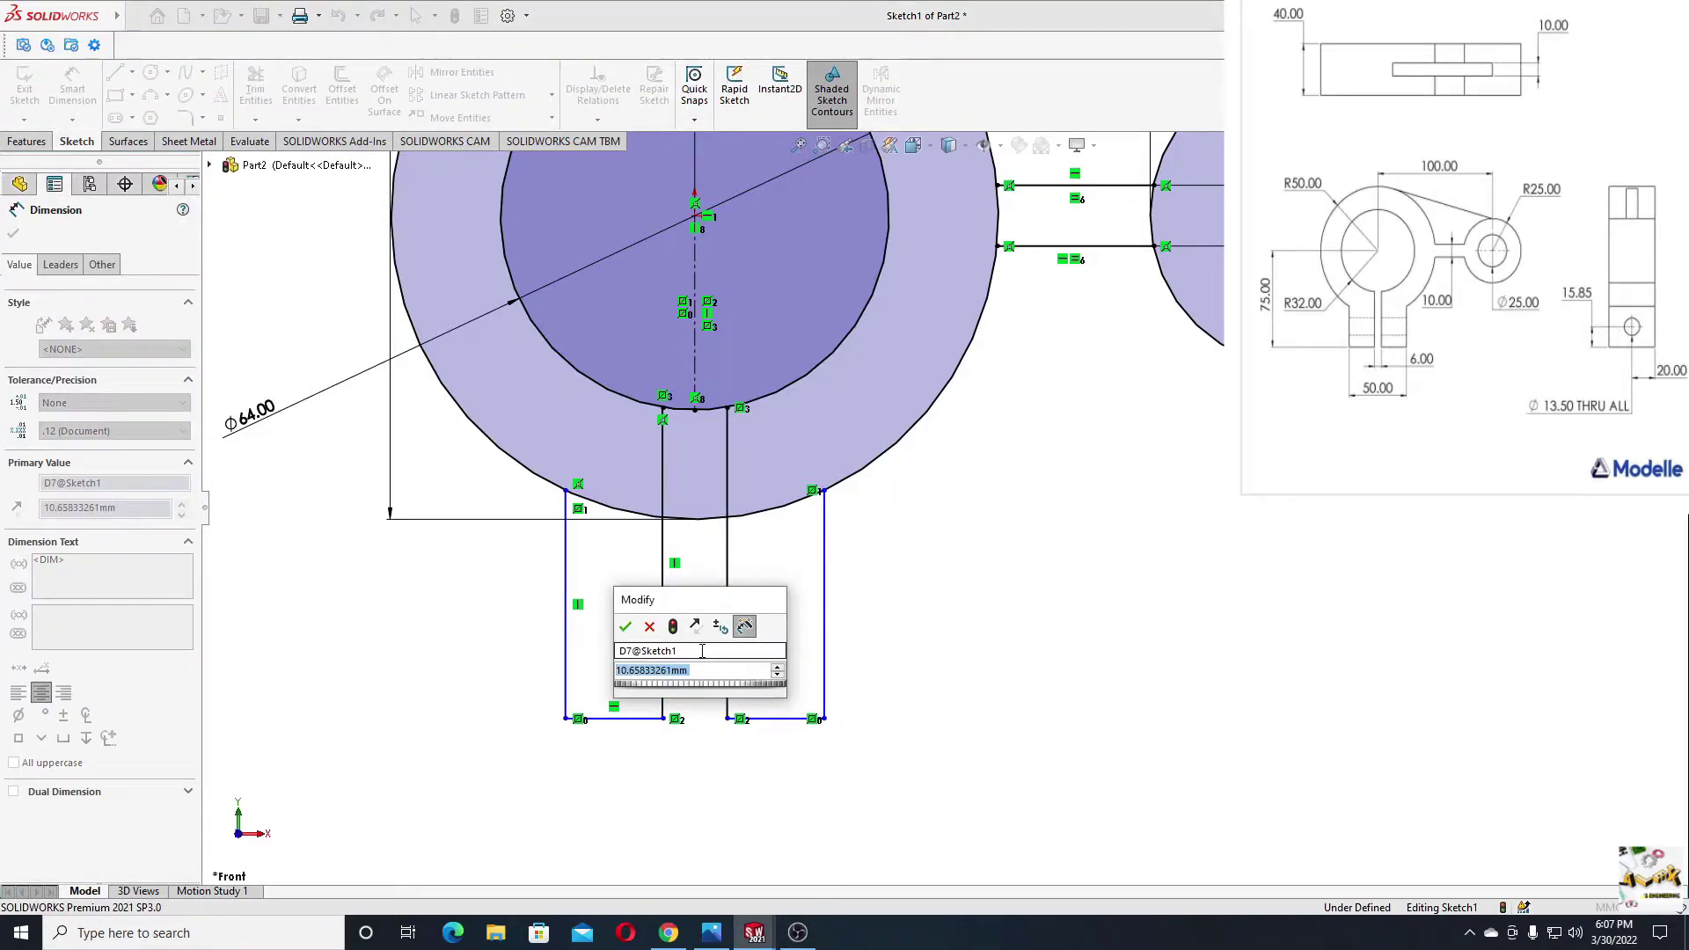
pyautogui.write('6')
pyautogui.press('Return')
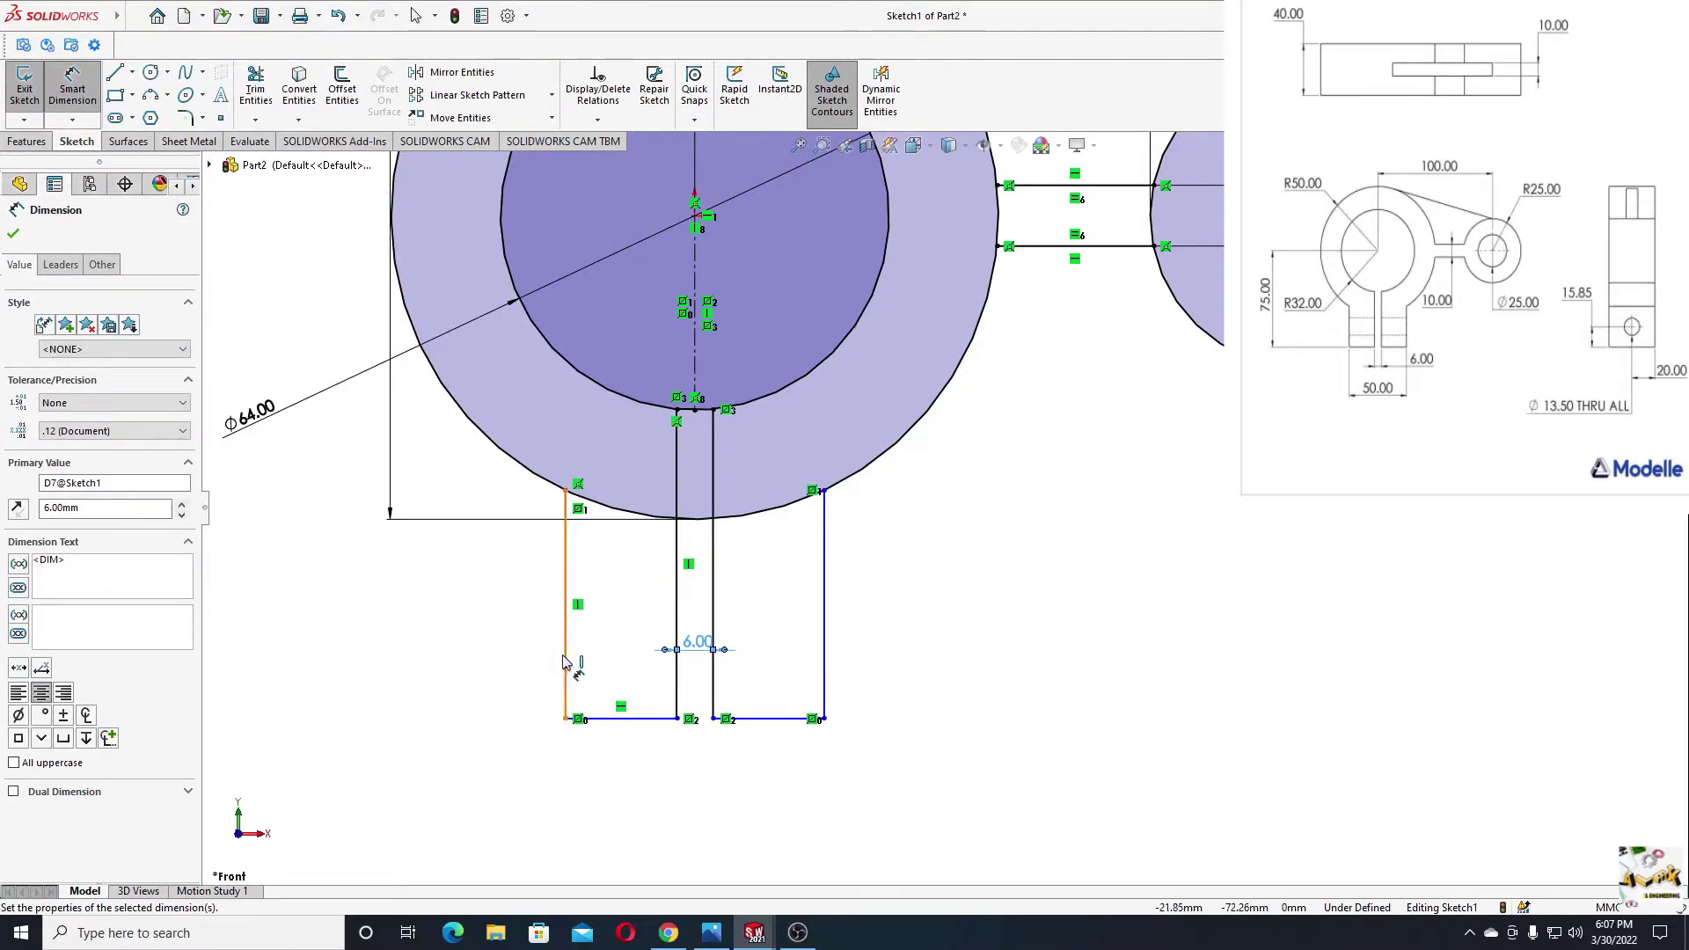
pyautogui.click(565, 663)
pyautogui.click(825, 620)
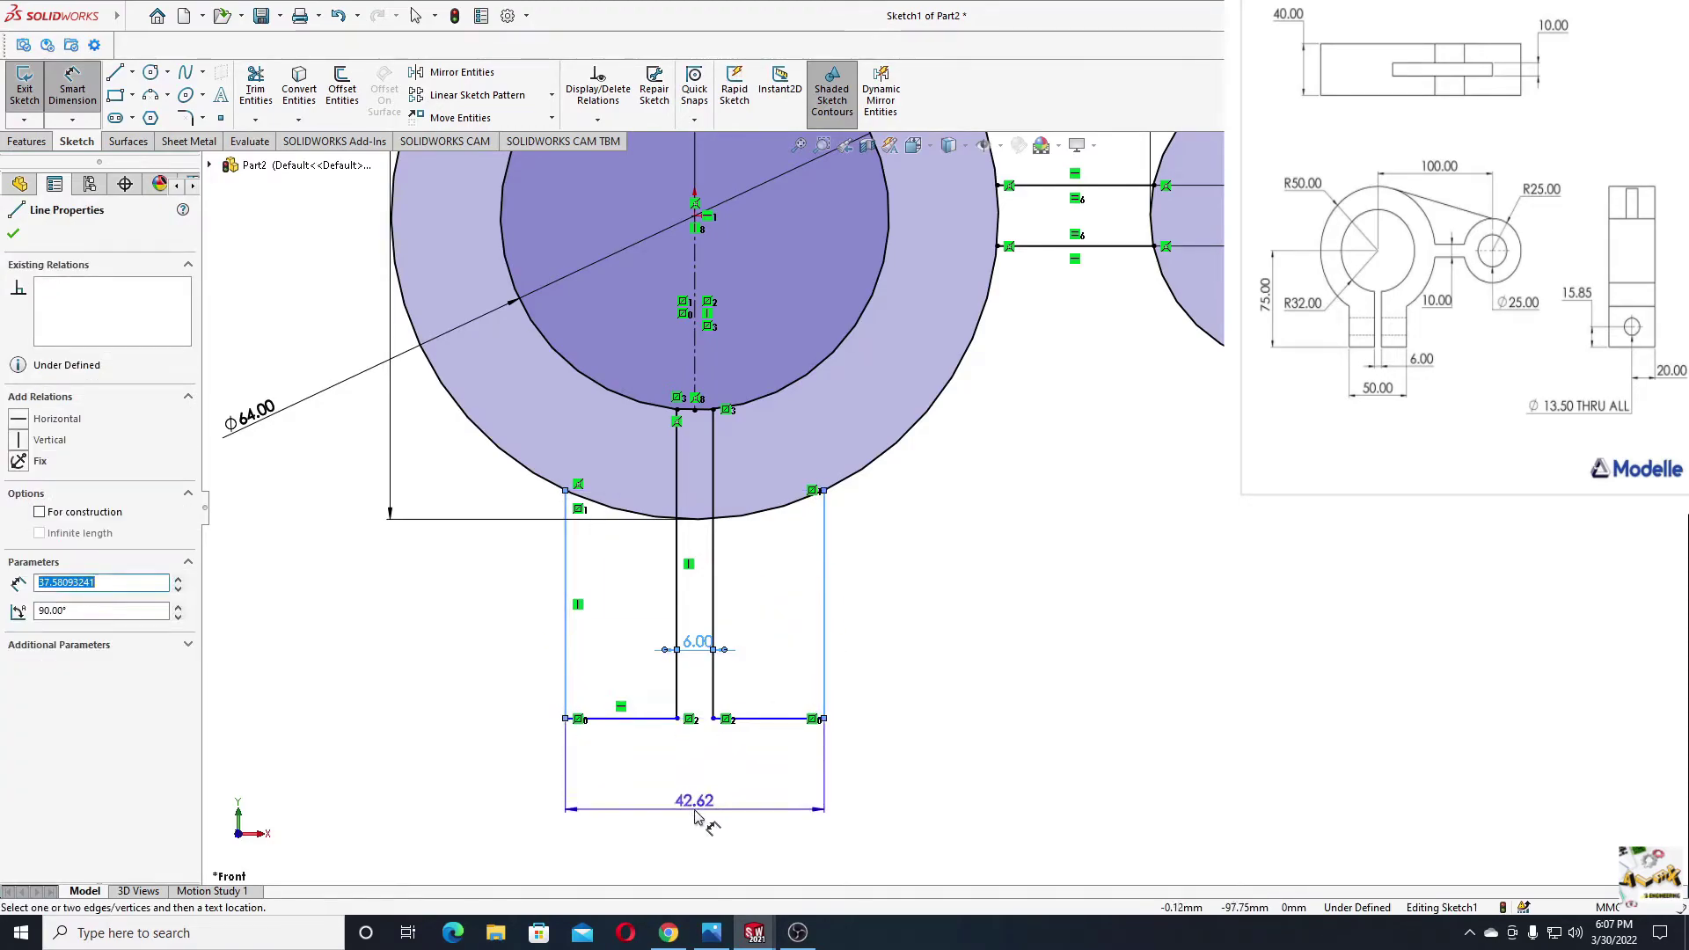
pyautogui.click(695, 816)
pyautogui.write('50')
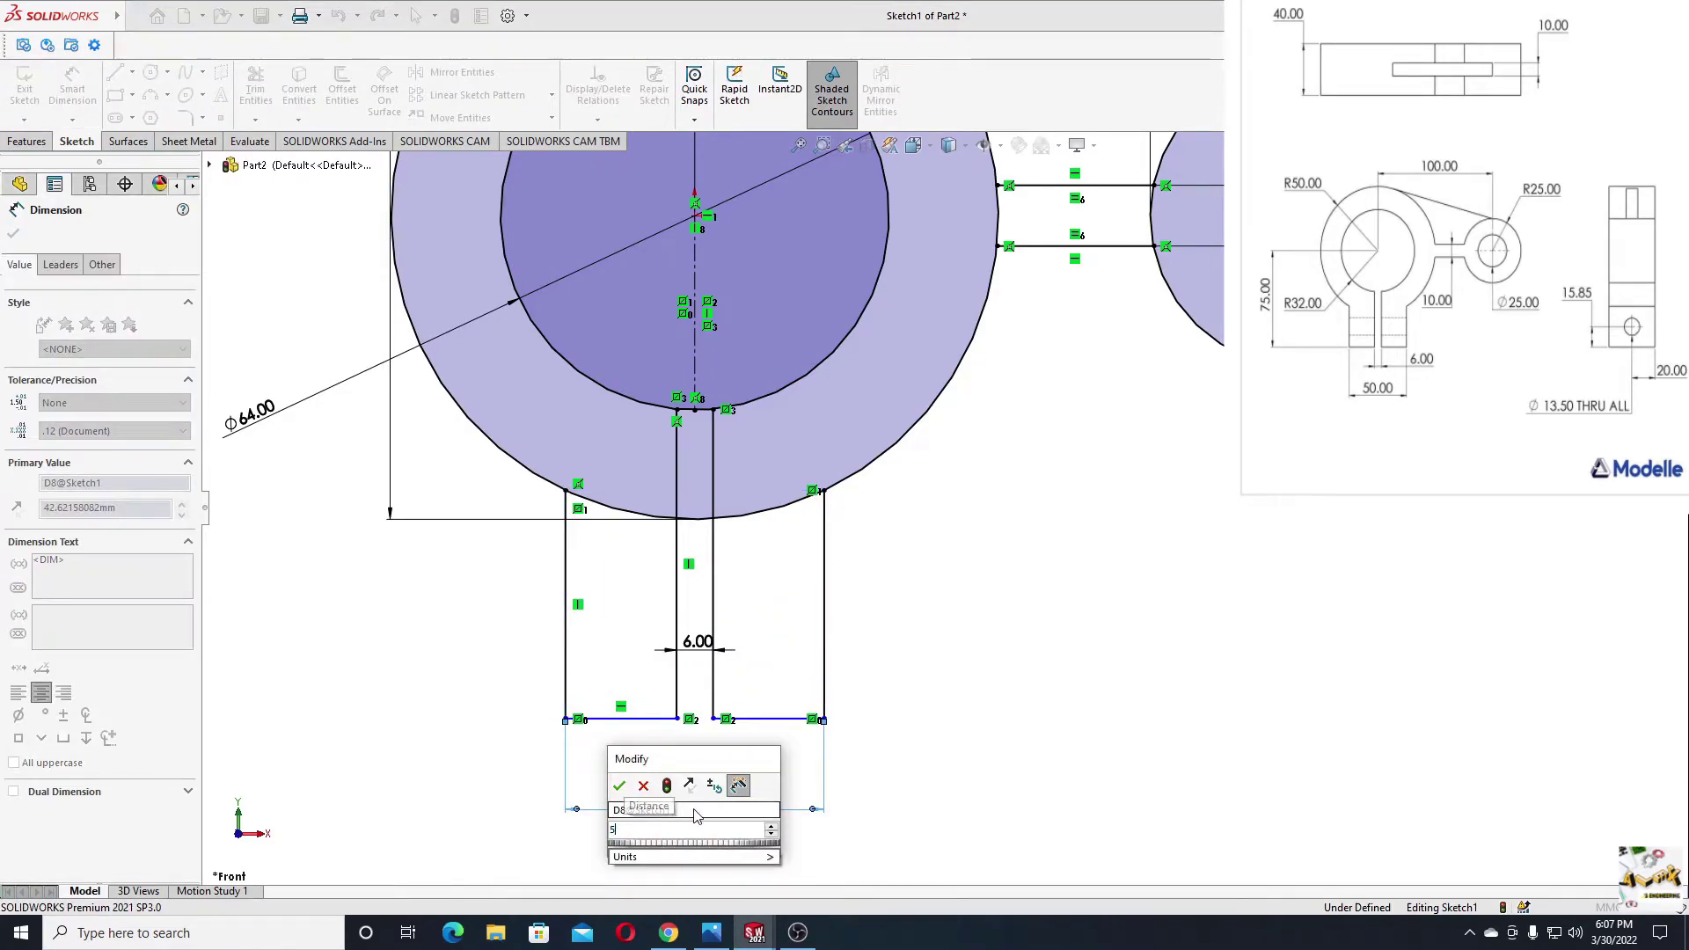
pyautogui.press('Return')
# Dimension the leg bottom to the circle centre at 75 mm, then end Smart Dimension.
pyautogui.press('f')
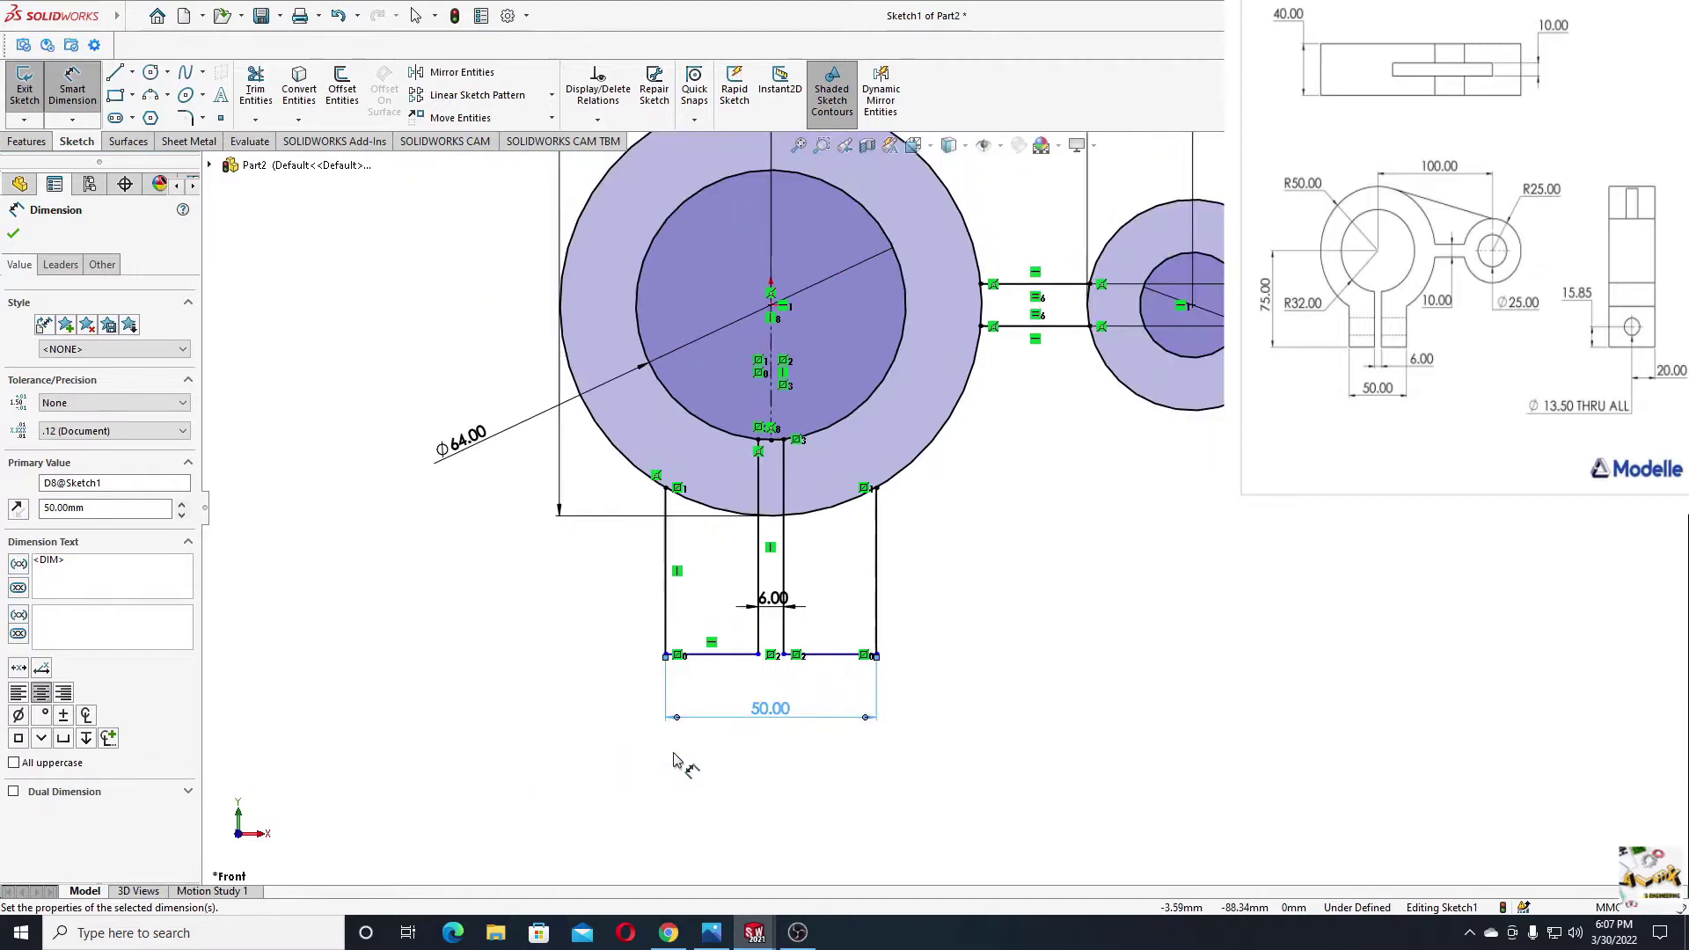
pyautogui.keyDown('ctrl'); pyautogui.moveTo(742, 701); pyautogui.dragTo(721, 793, button='middle'); pyautogui.keyUp('ctrl')
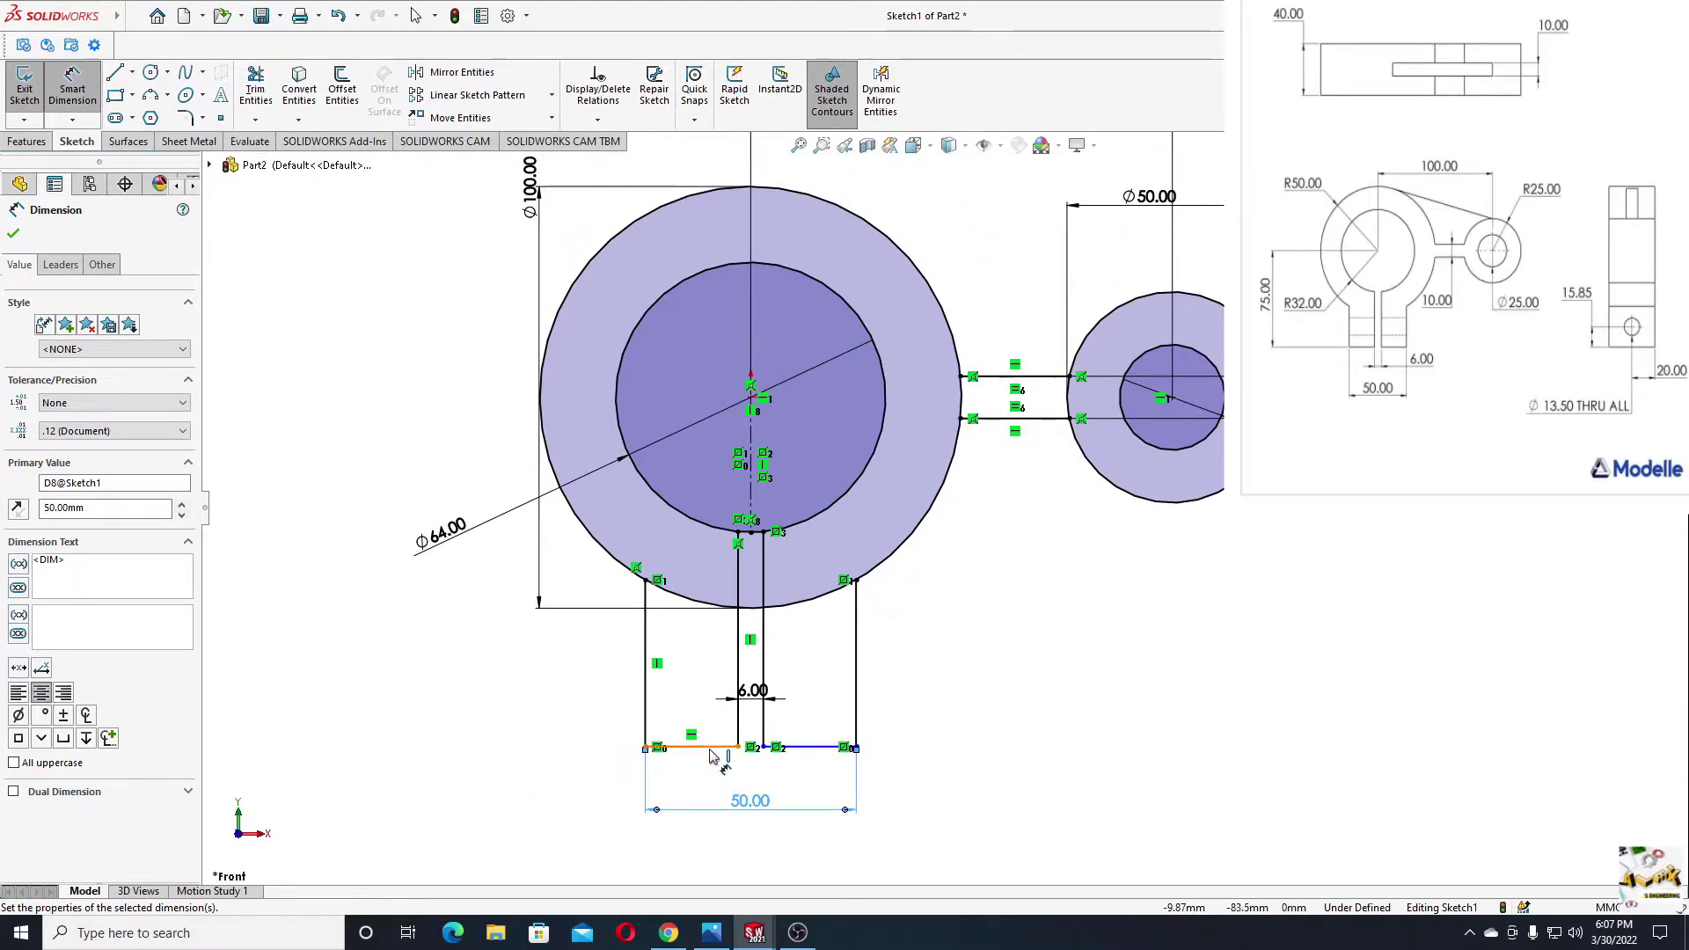
pyautogui.moveTo(713, 755); pyautogui.dragTo(757, 401)
pyautogui.click(752, 398)
pyautogui.click(325, 516)
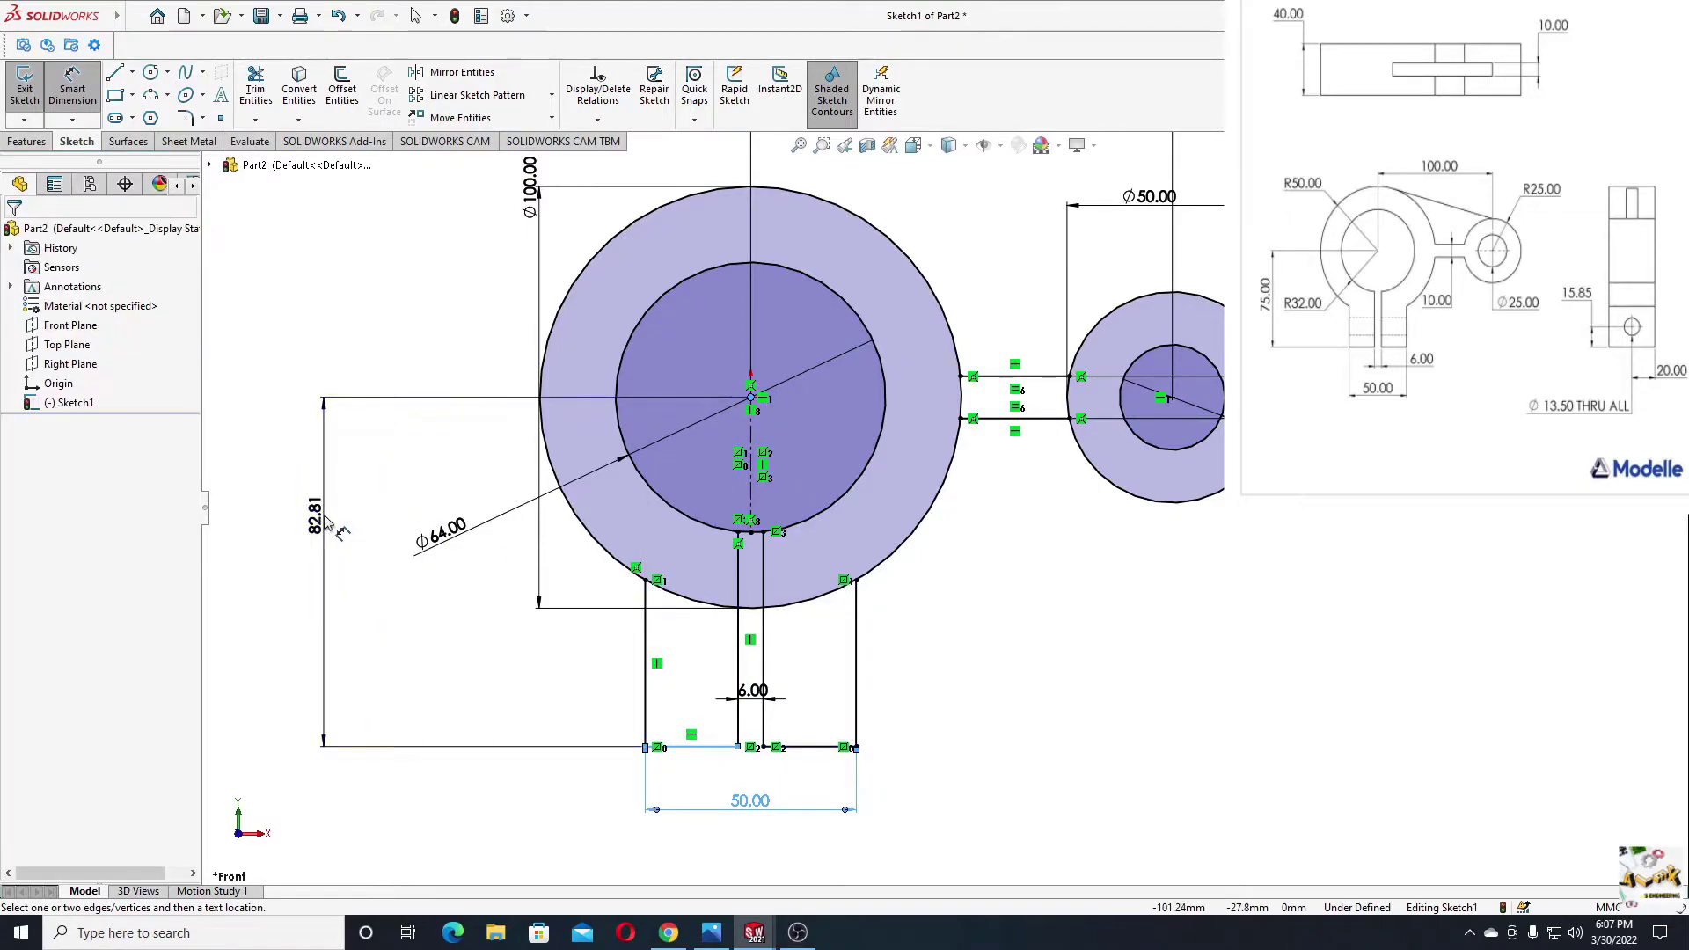
pyautogui.write('75')
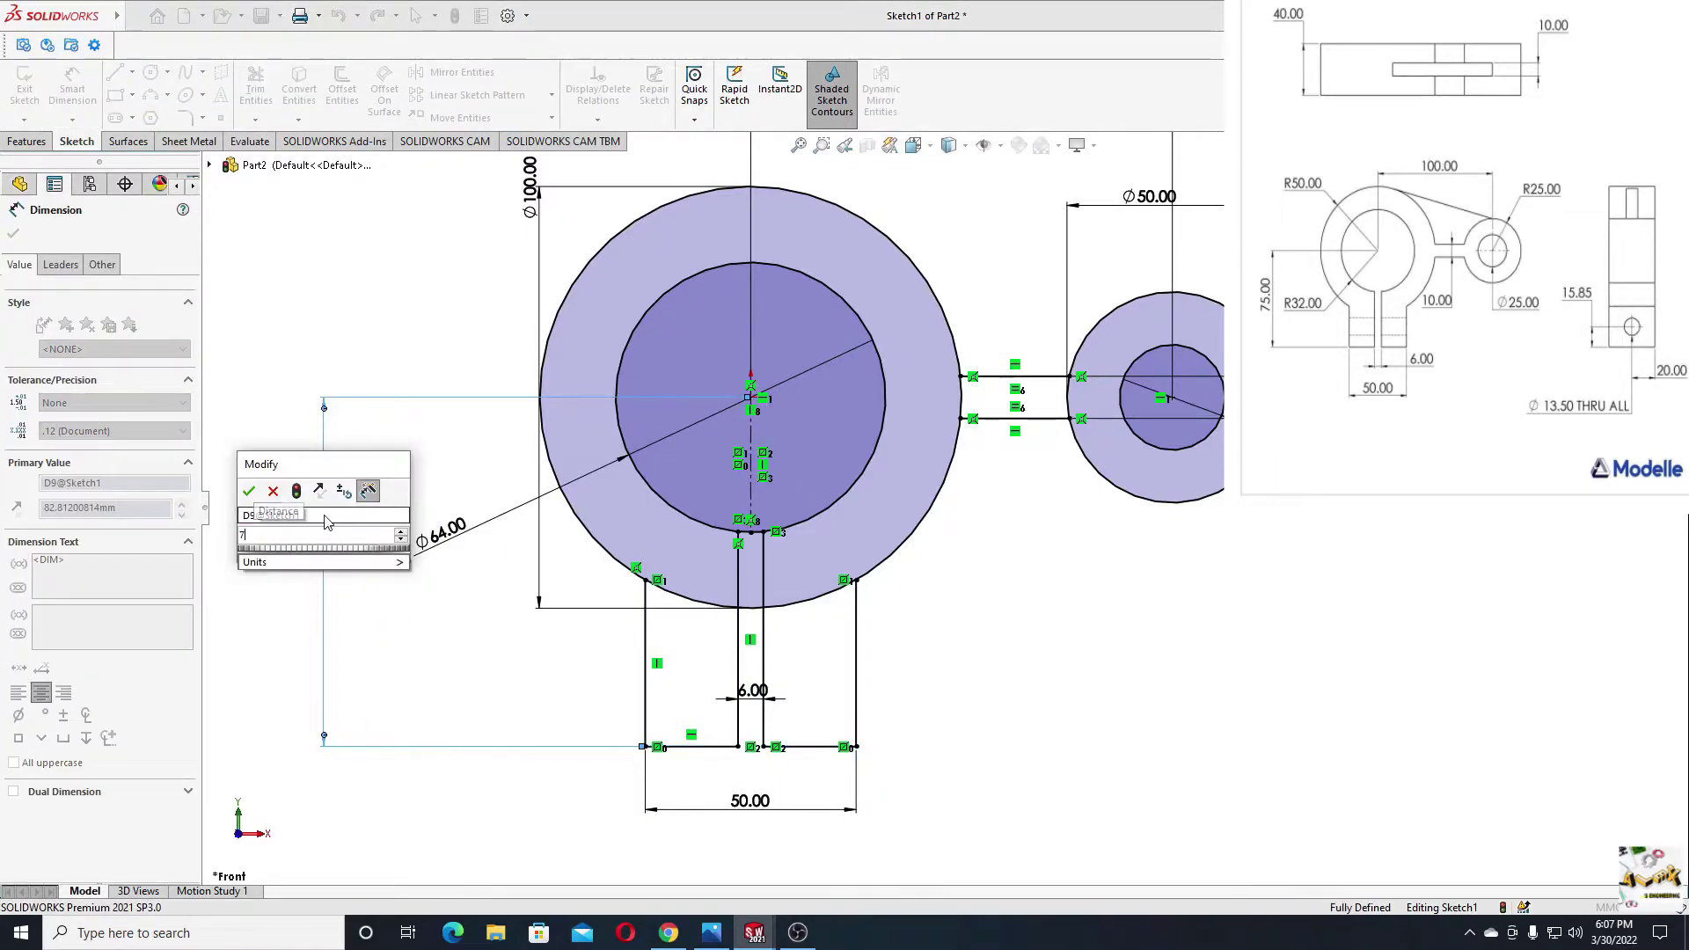
pyautogui.press('Return')
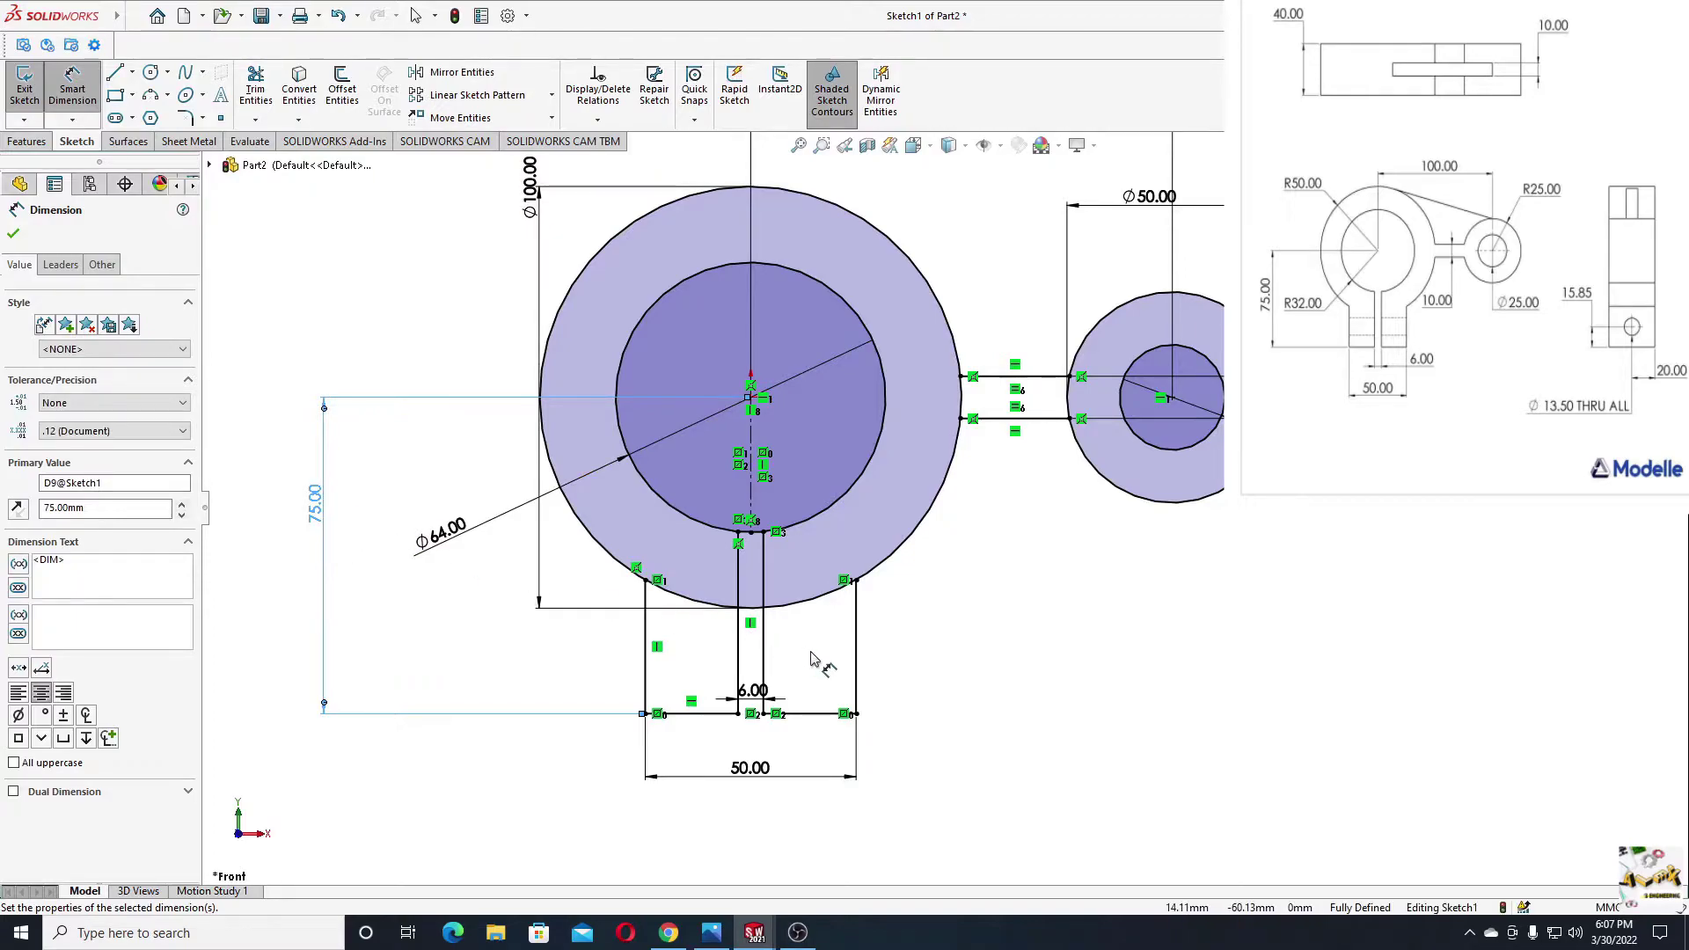
pyautogui.scroll(-3, 861, 673)
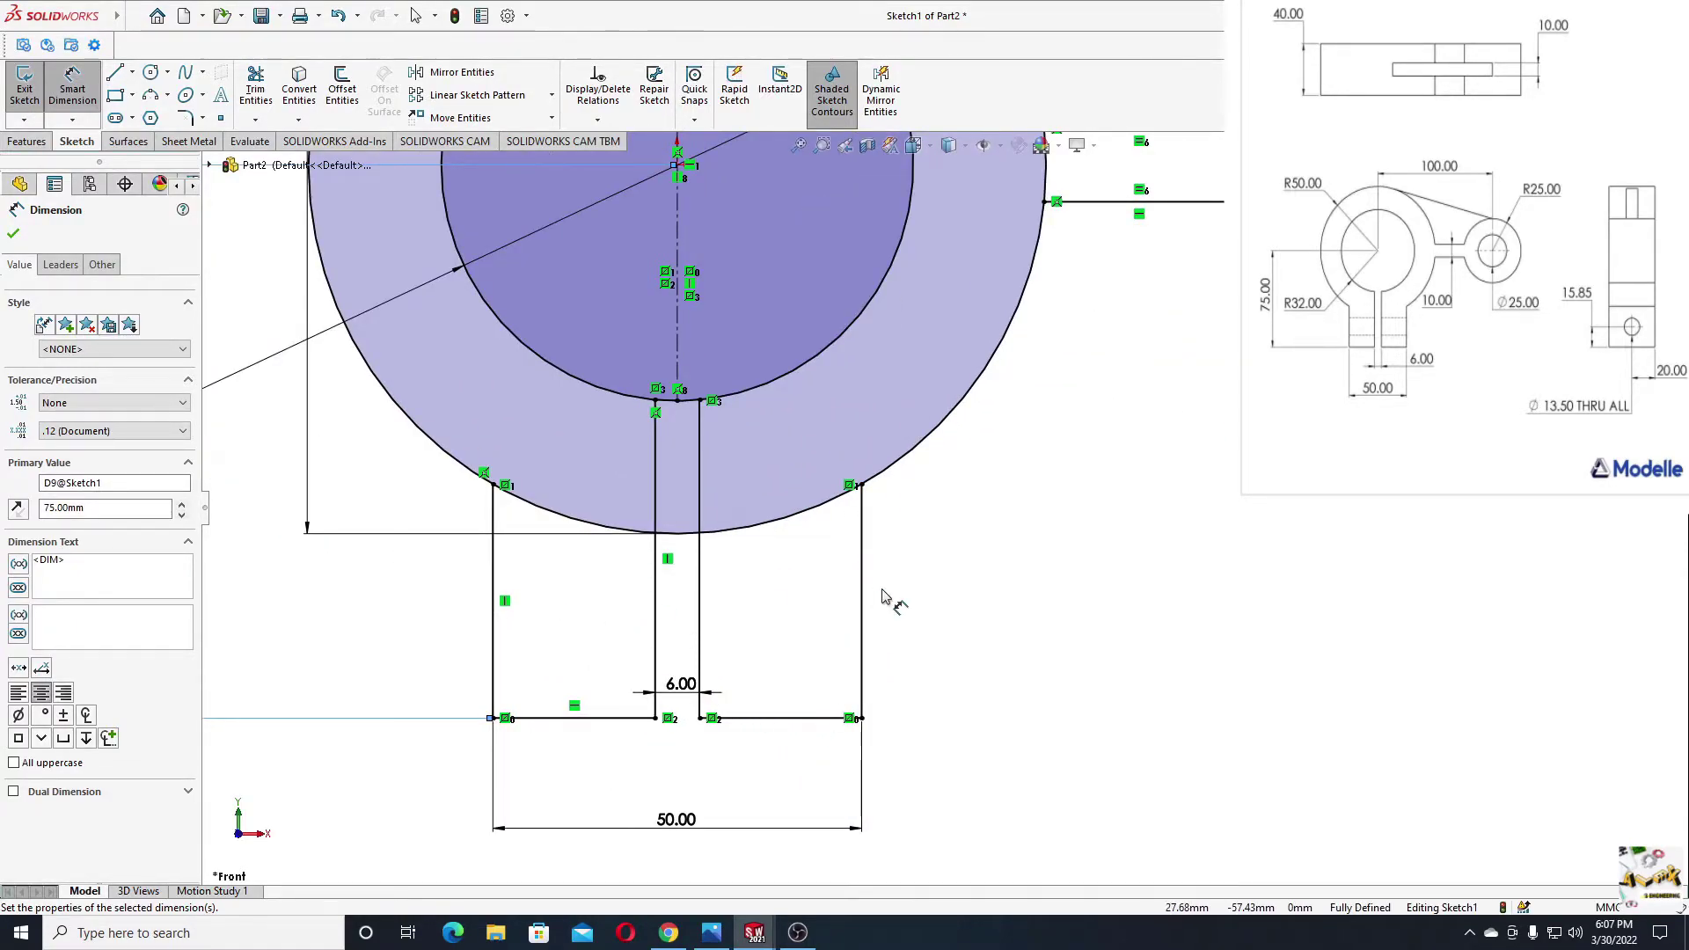
pyautogui.rightClick(988, 552)
pyautogui.click(1019, 603)
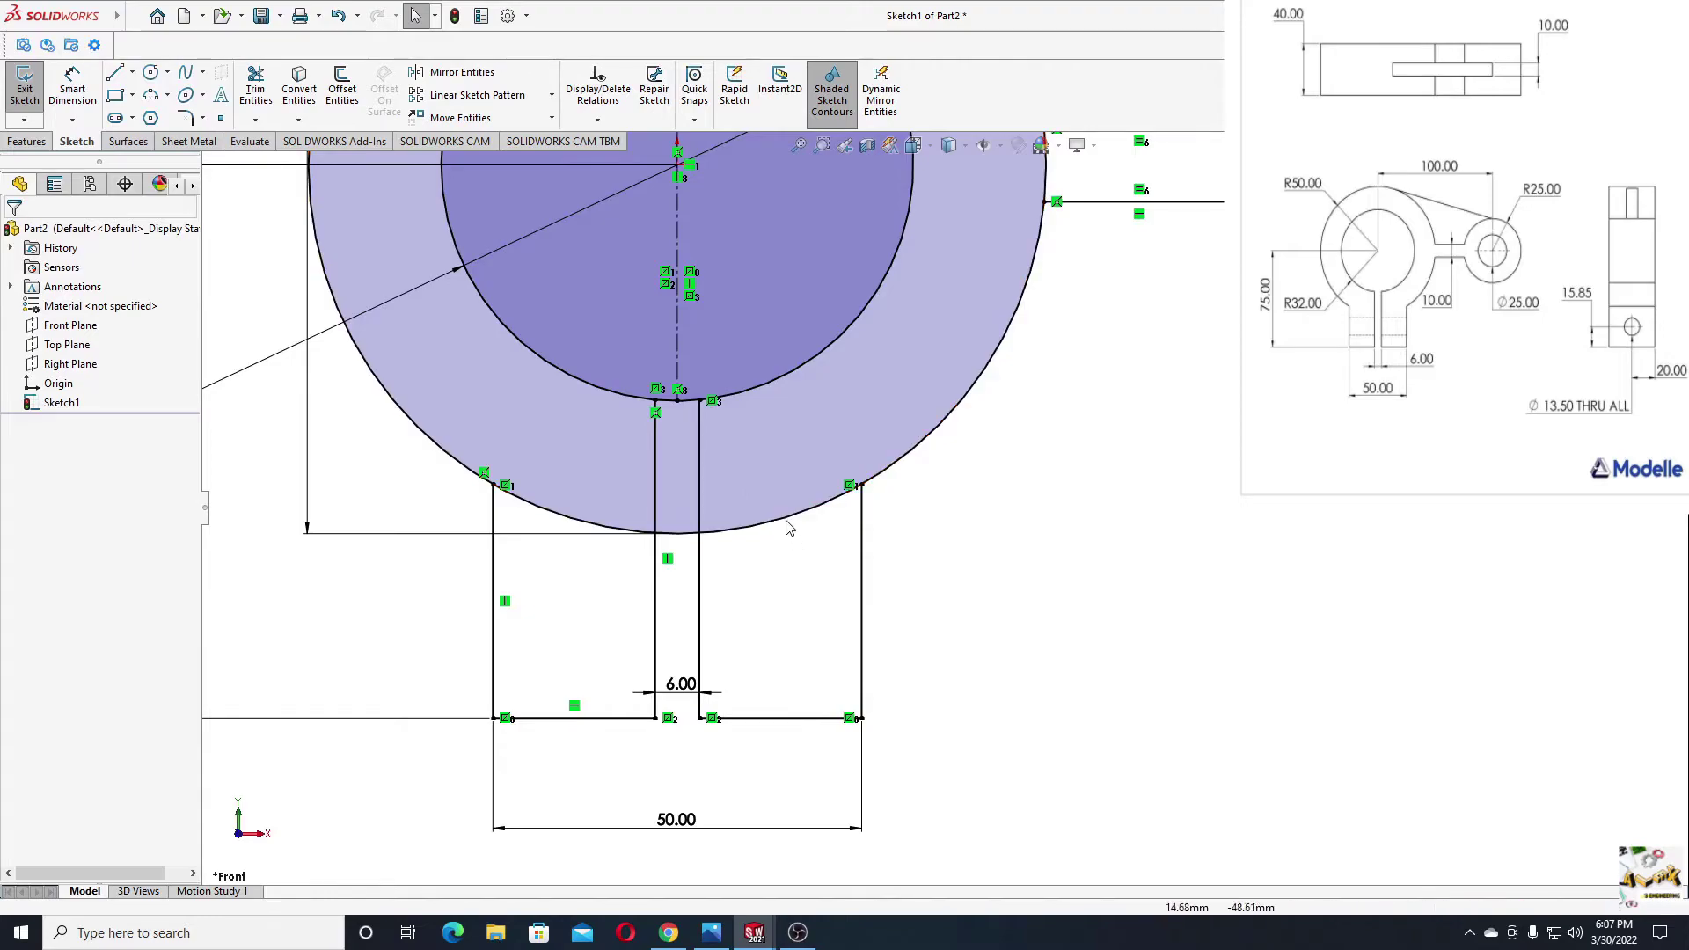
pyautogui.scroll(5, 962, 584)
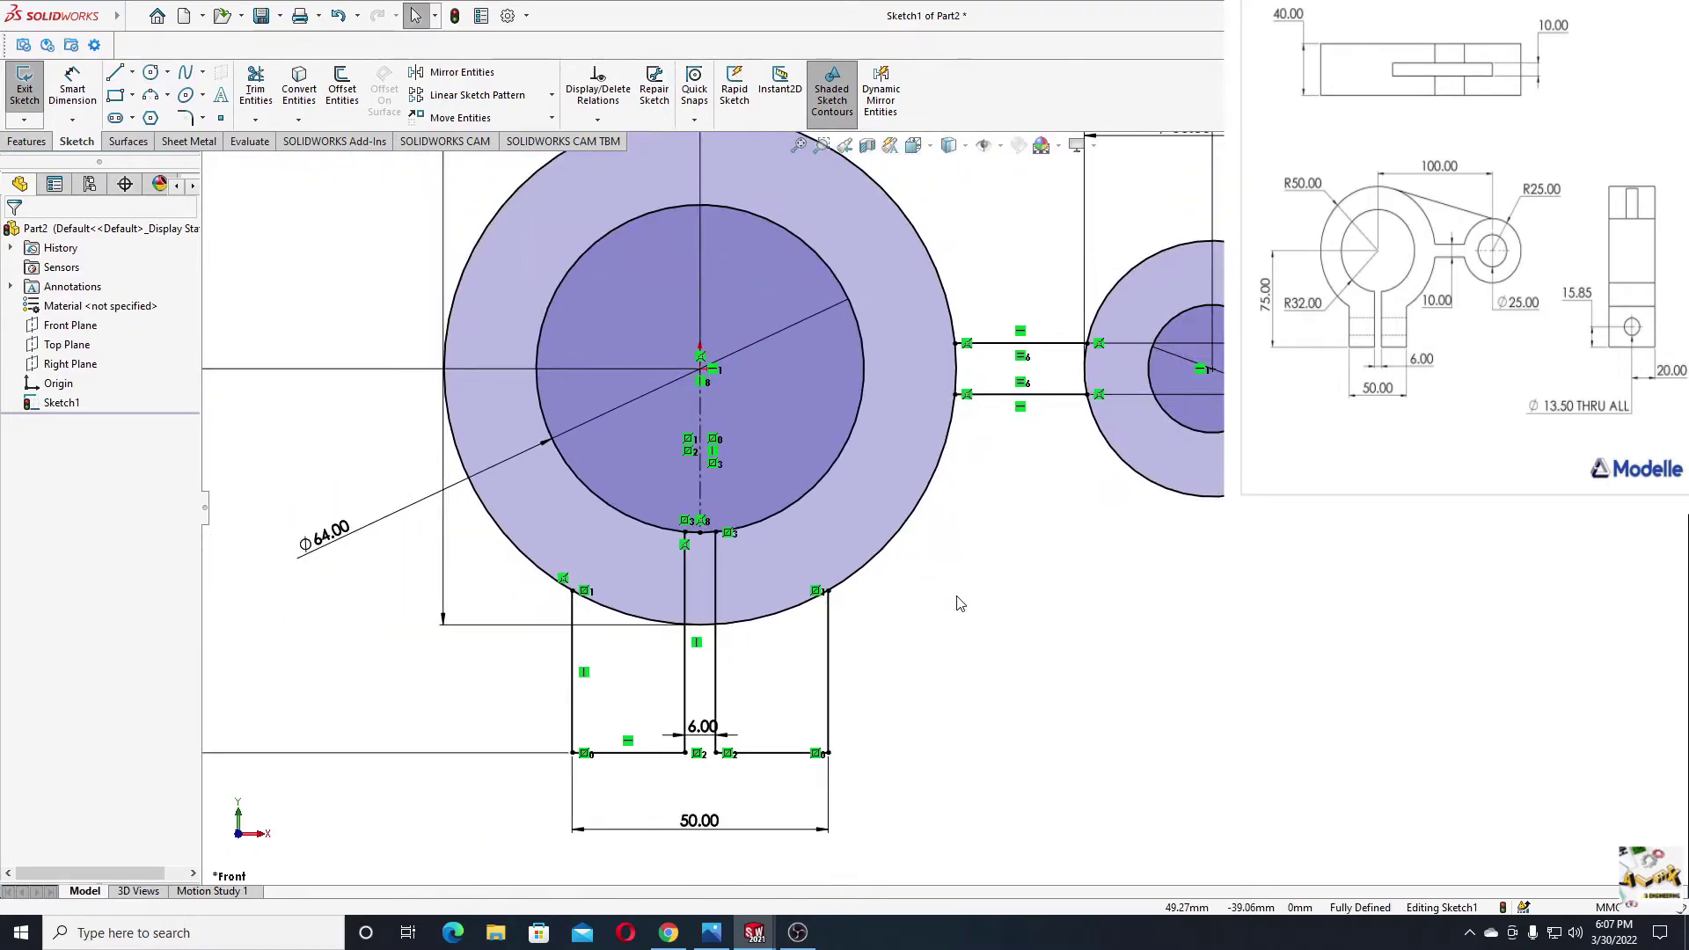
pyautogui.keyDown('ctrl'); pyautogui.moveTo(990, 566); pyautogui.dragTo(907, 608, button='middle'); pyautogui.keyUp('ctrl')
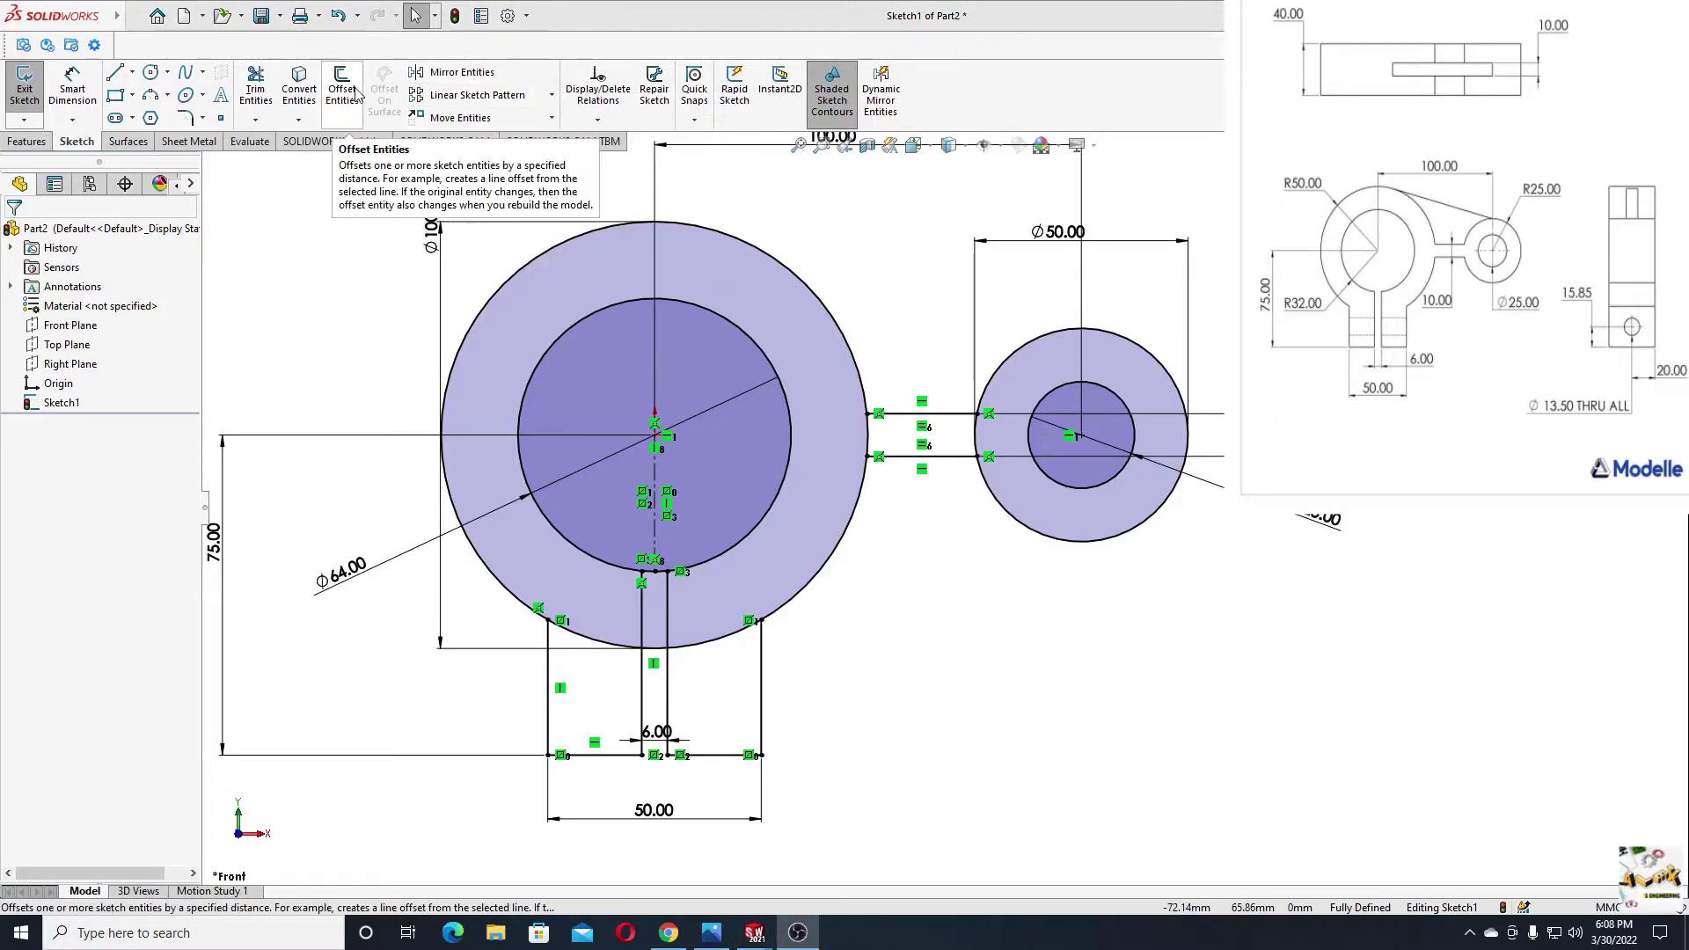
# Power-trim the circle arcs in the slot, the small arcs beside the leg, and the slot-closing segment.
pyautogui.click(255, 92)
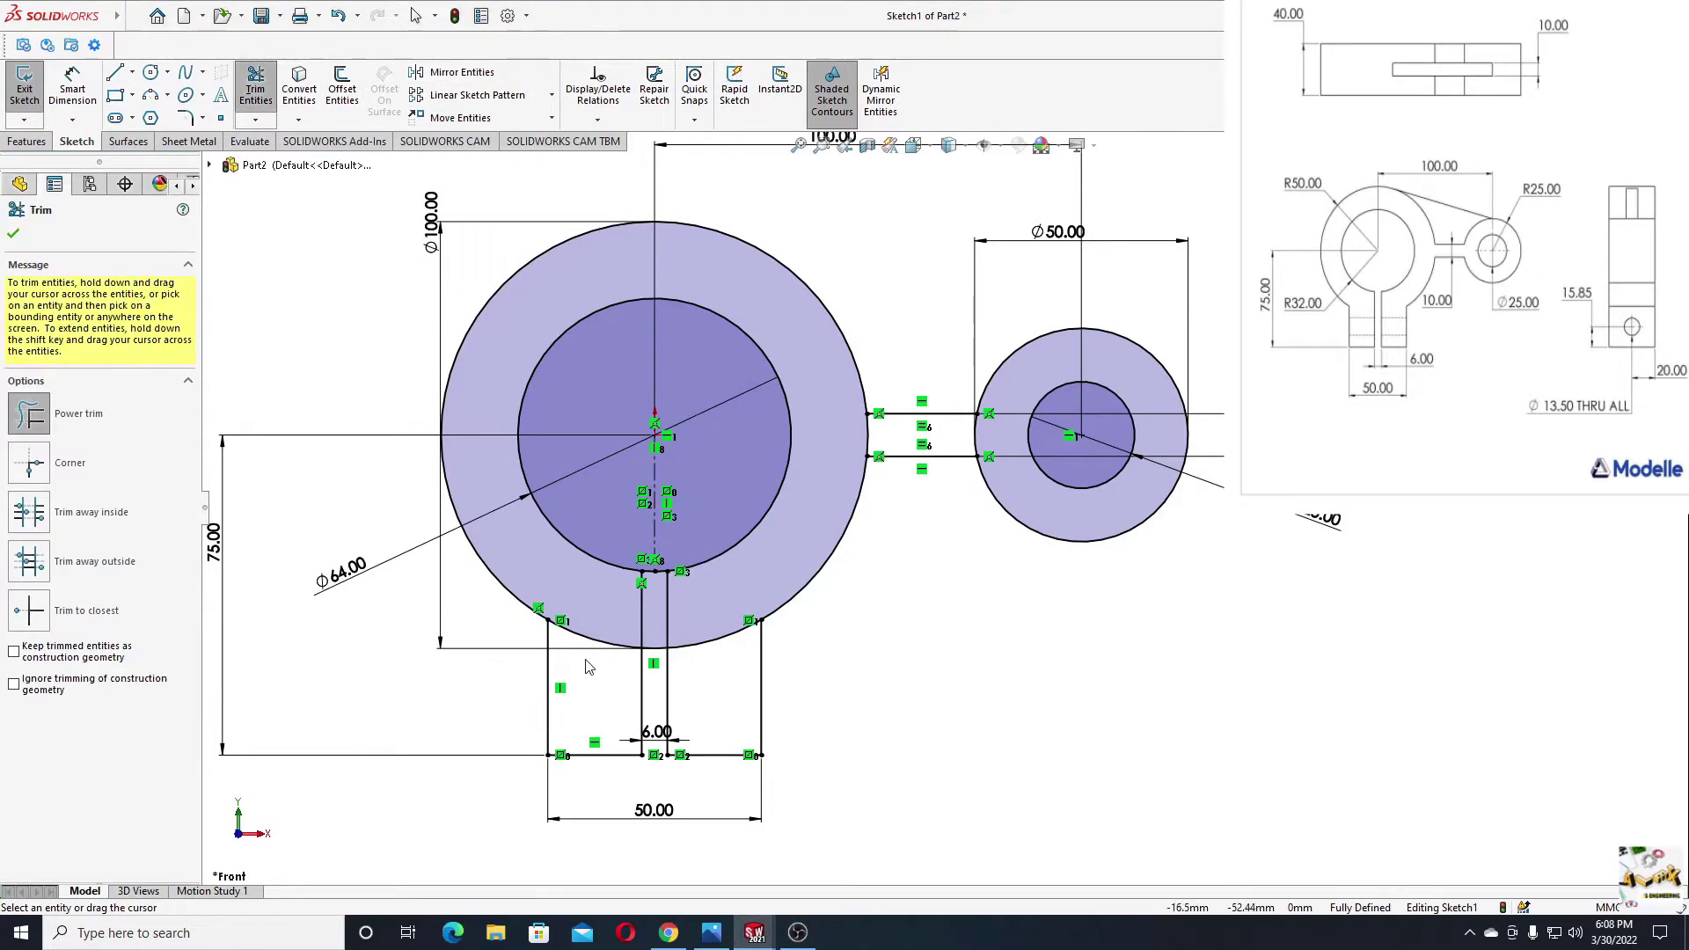
pyautogui.moveTo(720, 681); pyautogui.dragTo(709, 642)
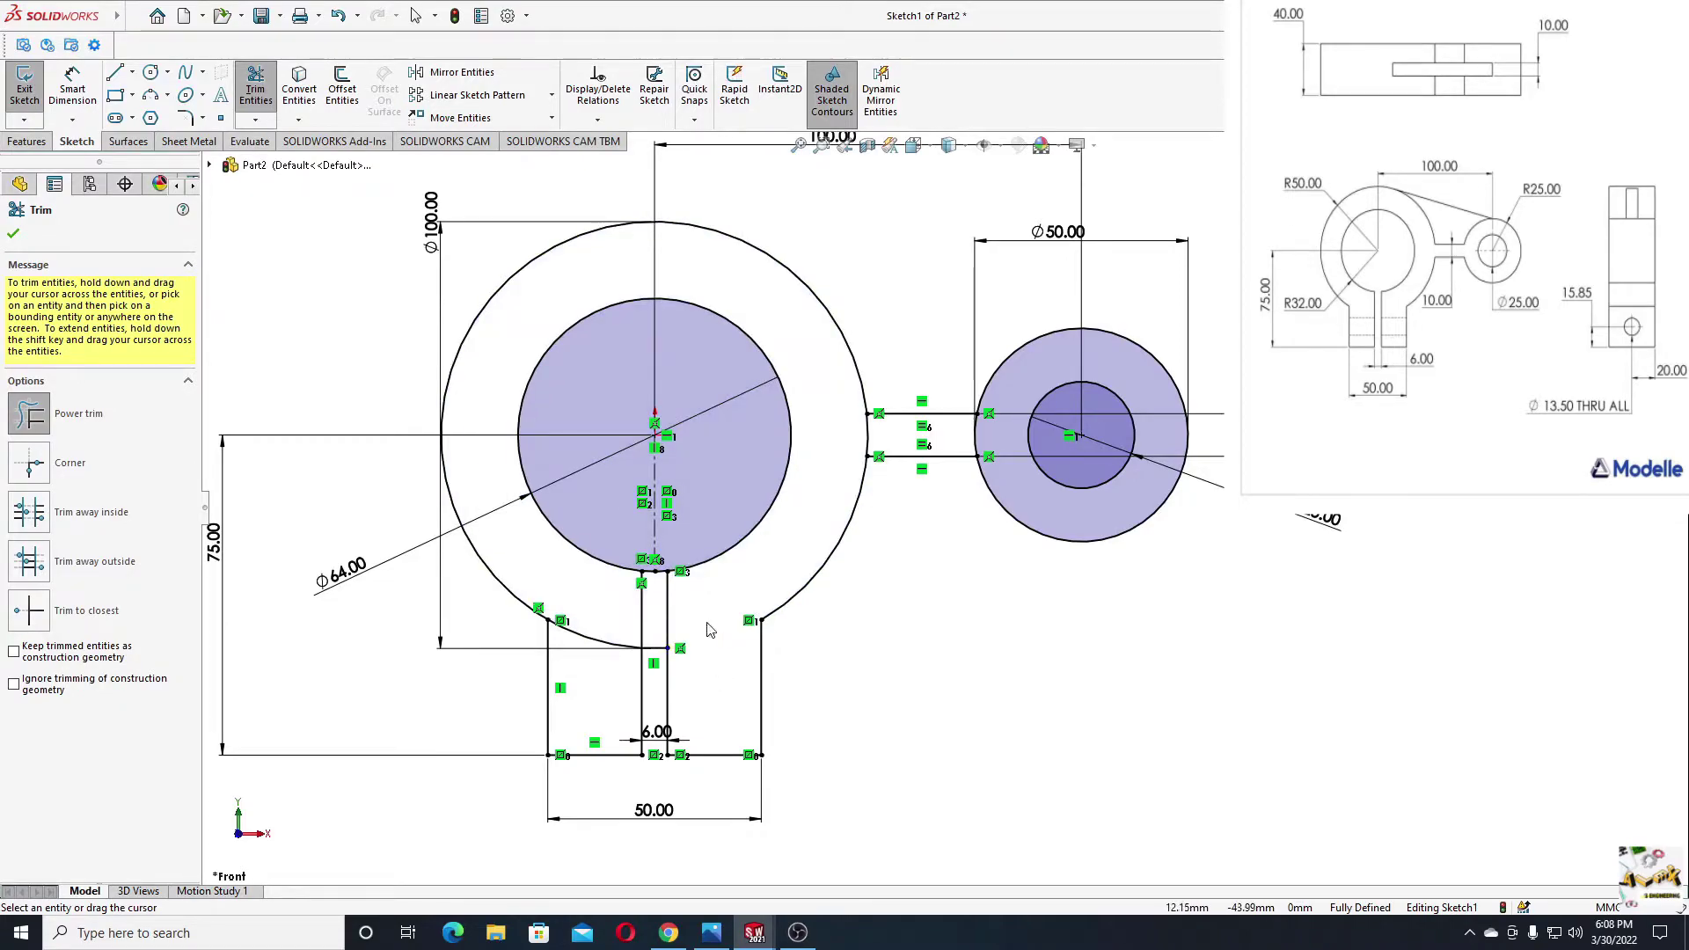
pyautogui.moveTo(592, 623); pyautogui.dragTo(574, 642)
pyautogui.scroll(-5, 651, 639)
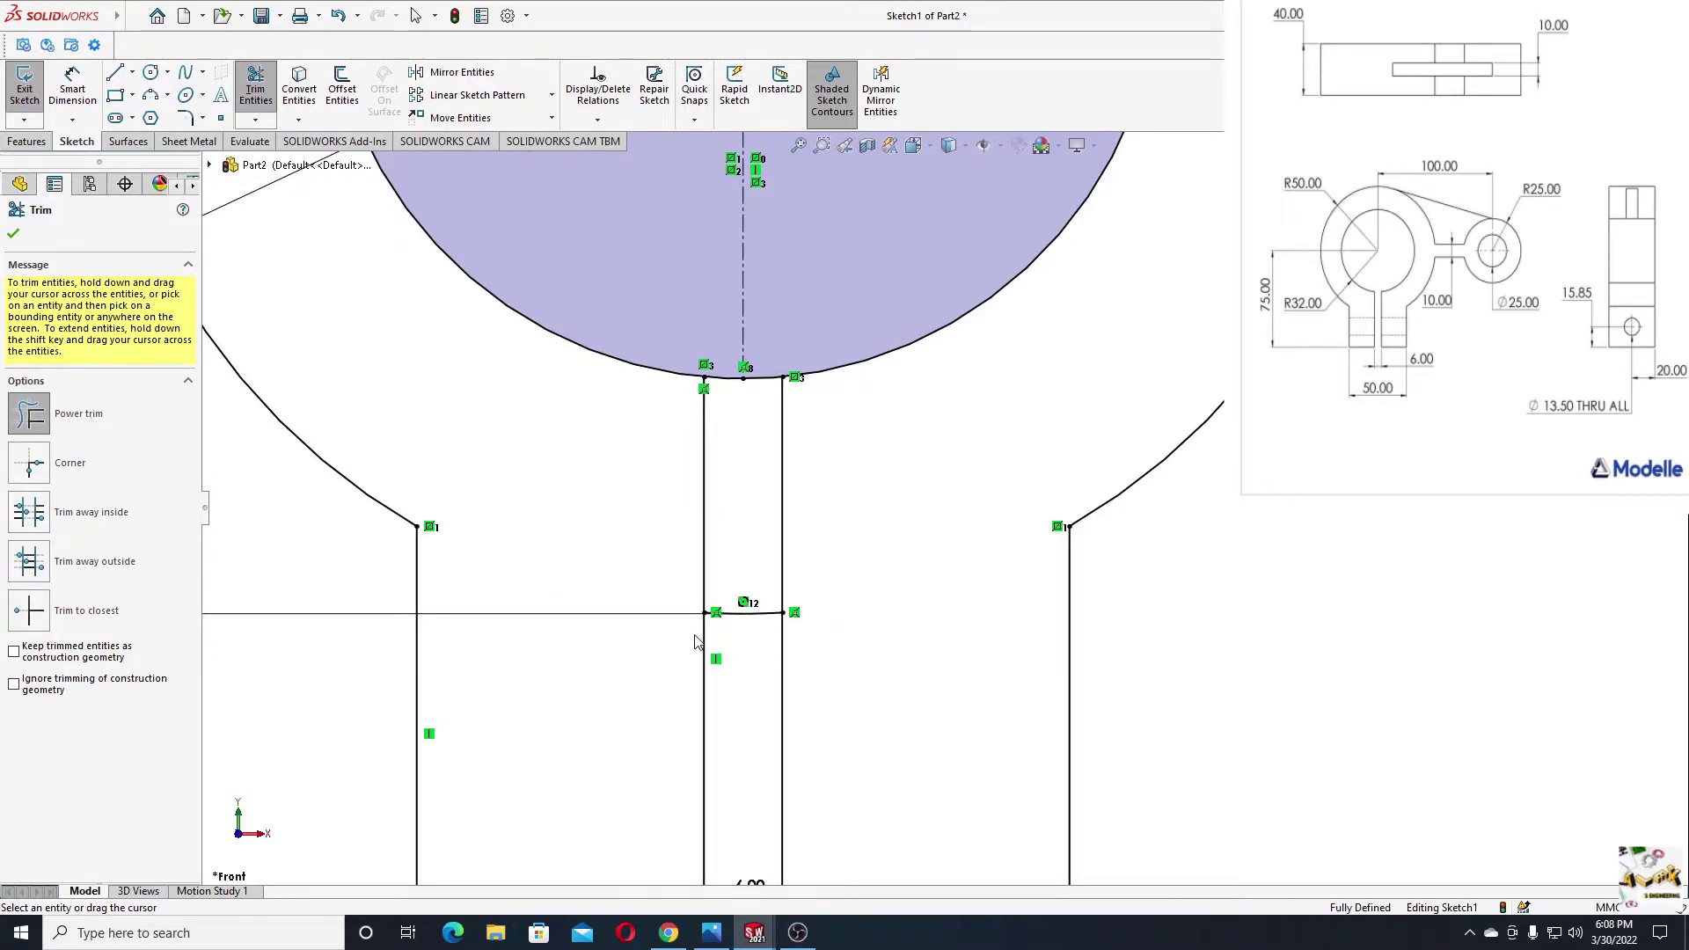
pyautogui.moveTo(774, 634); pyautogui.dragTo(746, 475)
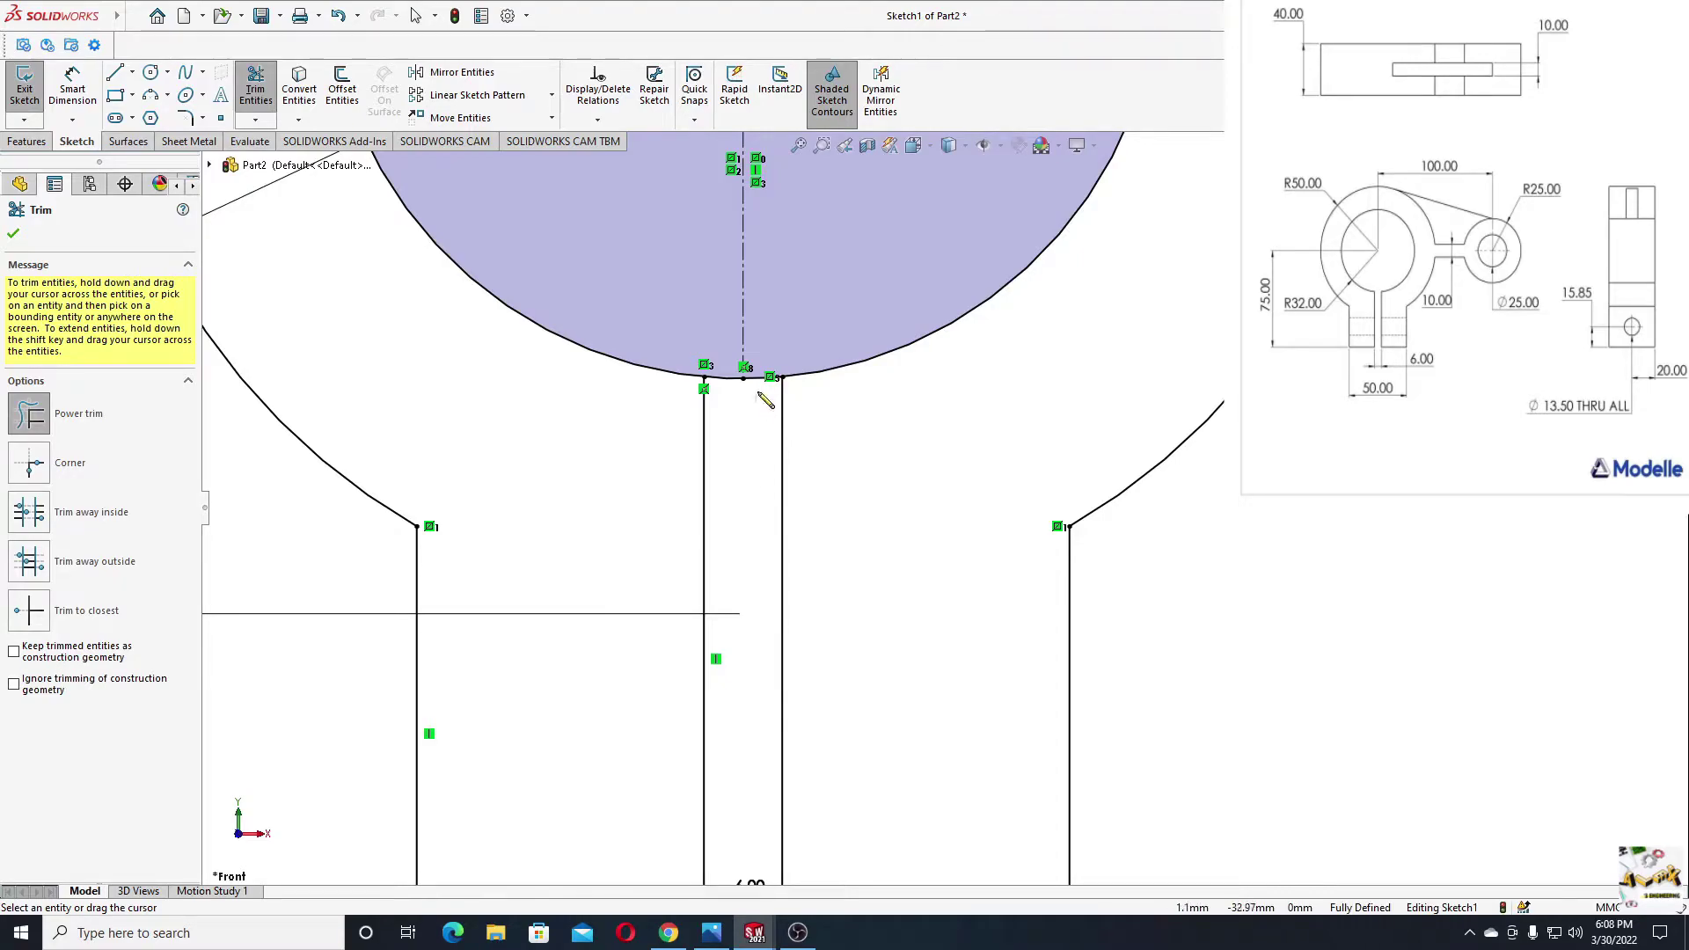
pyautogui.moveTo(766, 395)
pyautogui.mouseDown()
pyautogui.moveTo(721, 411)
pyautogui.moveTo(723, 371)
pyautogui.mouseUp()
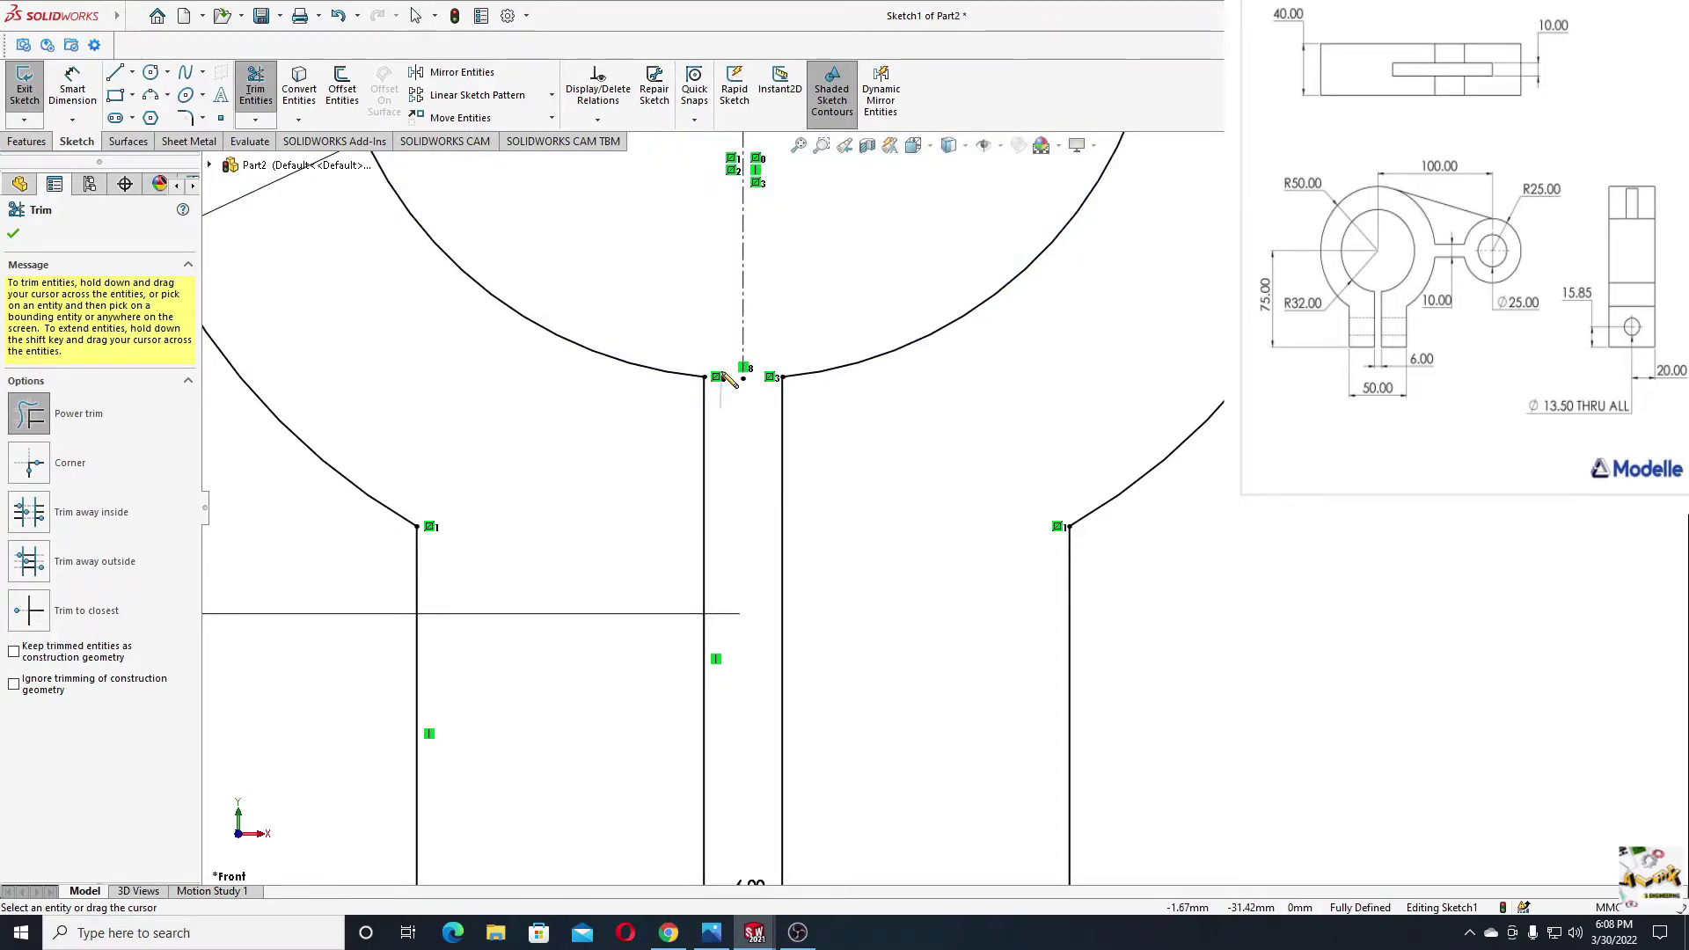
pyautogui.scroll(3, 904, 463)
pyautogui.scroll(-1, 781, 523)
pyautogui.scroll(-5, 730, 550)
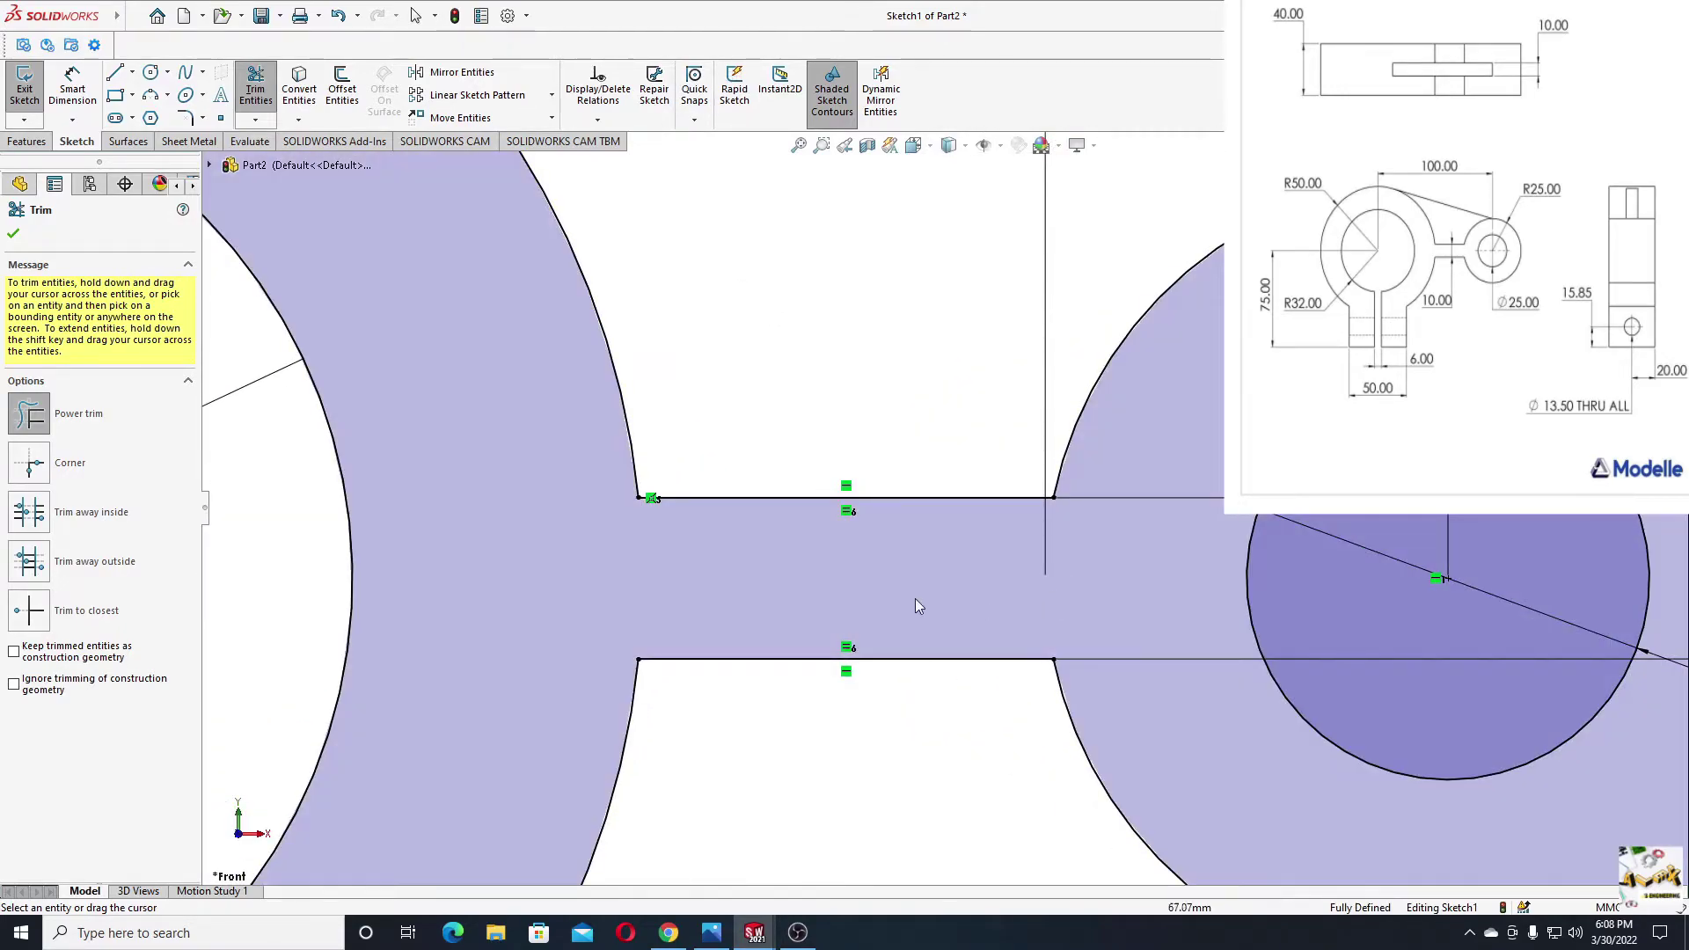
pyautogui.scroll(5, 915, 598)
pyautogui.keyDown('ctrl'); pyautogui.moveTo(841, 618); pyautogui.dragTo(826, 623, button='middle'); pyautogui.keyUp('ctrl')
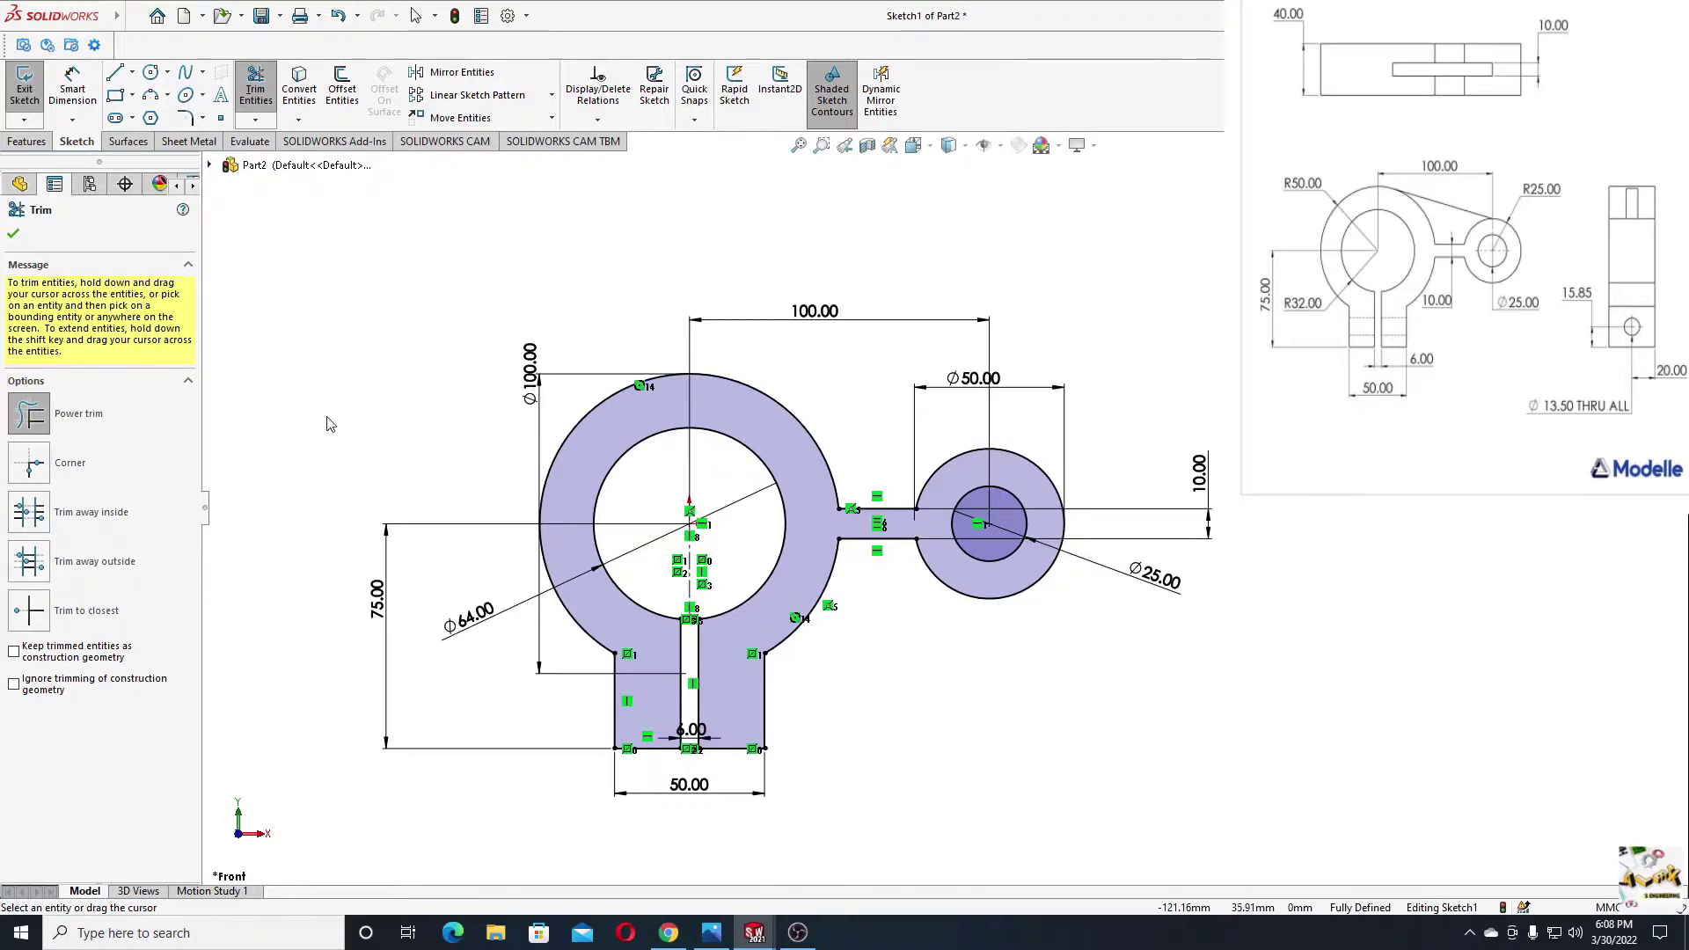
pyautogui.rightClick(309, 438)
# Extrude the clamp outline 40 mm with Mid Plane end condition as Boss-Extrude1.
pyautogui.click(318, 447)
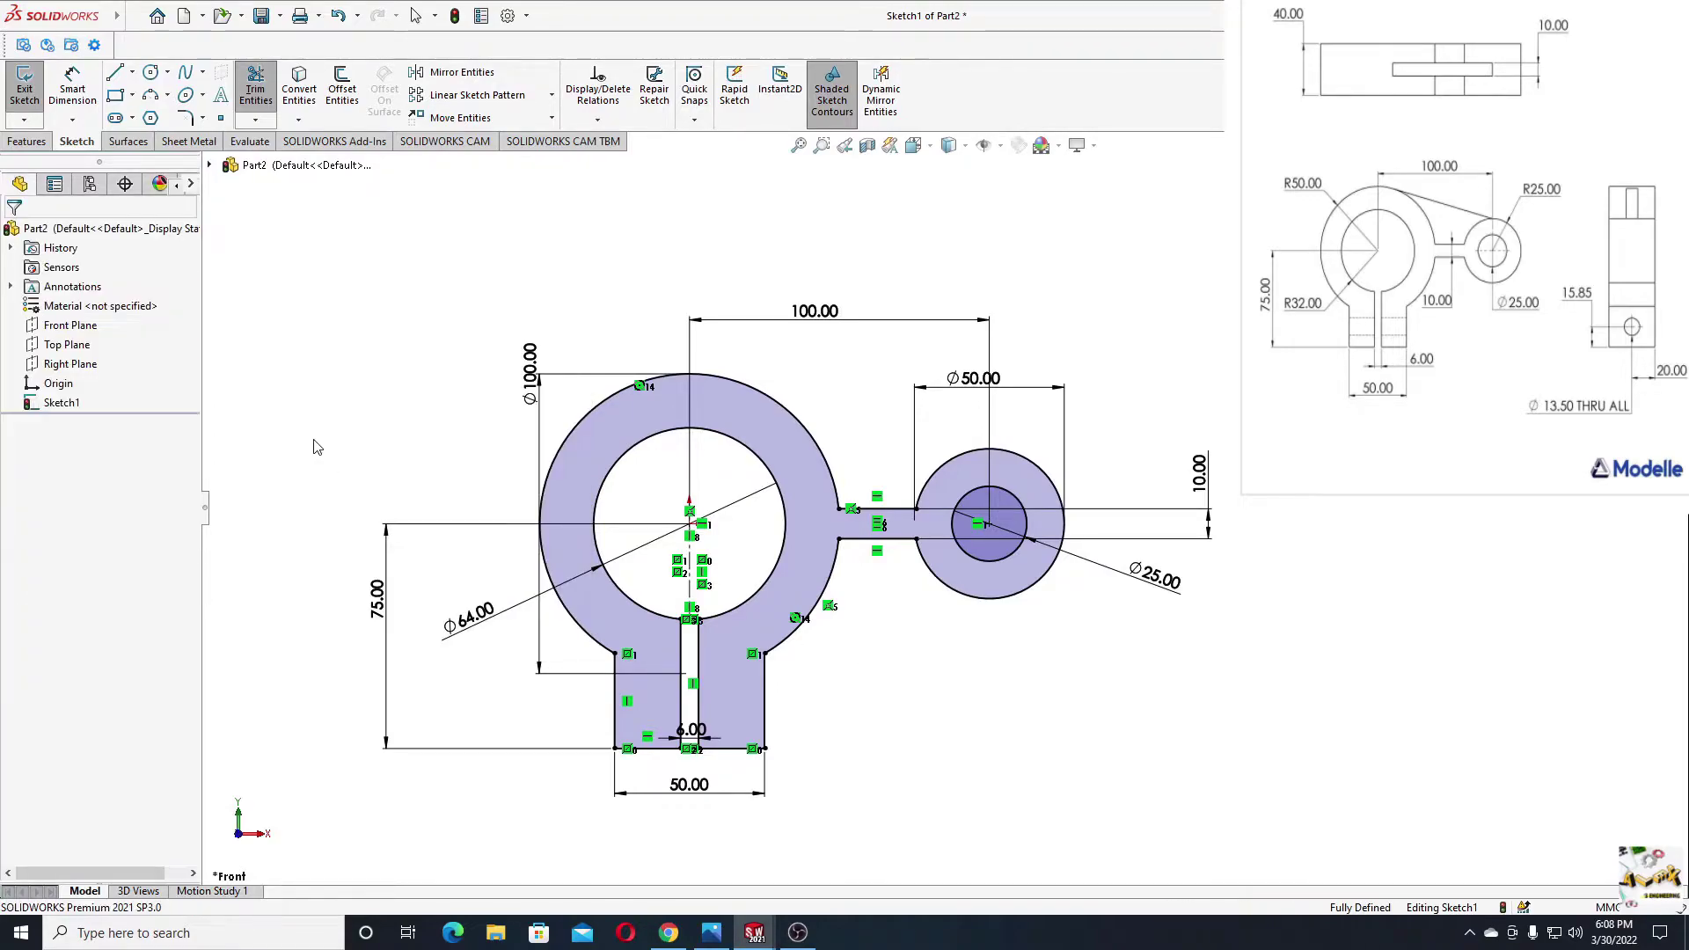
pyautogui.click(21, 142)
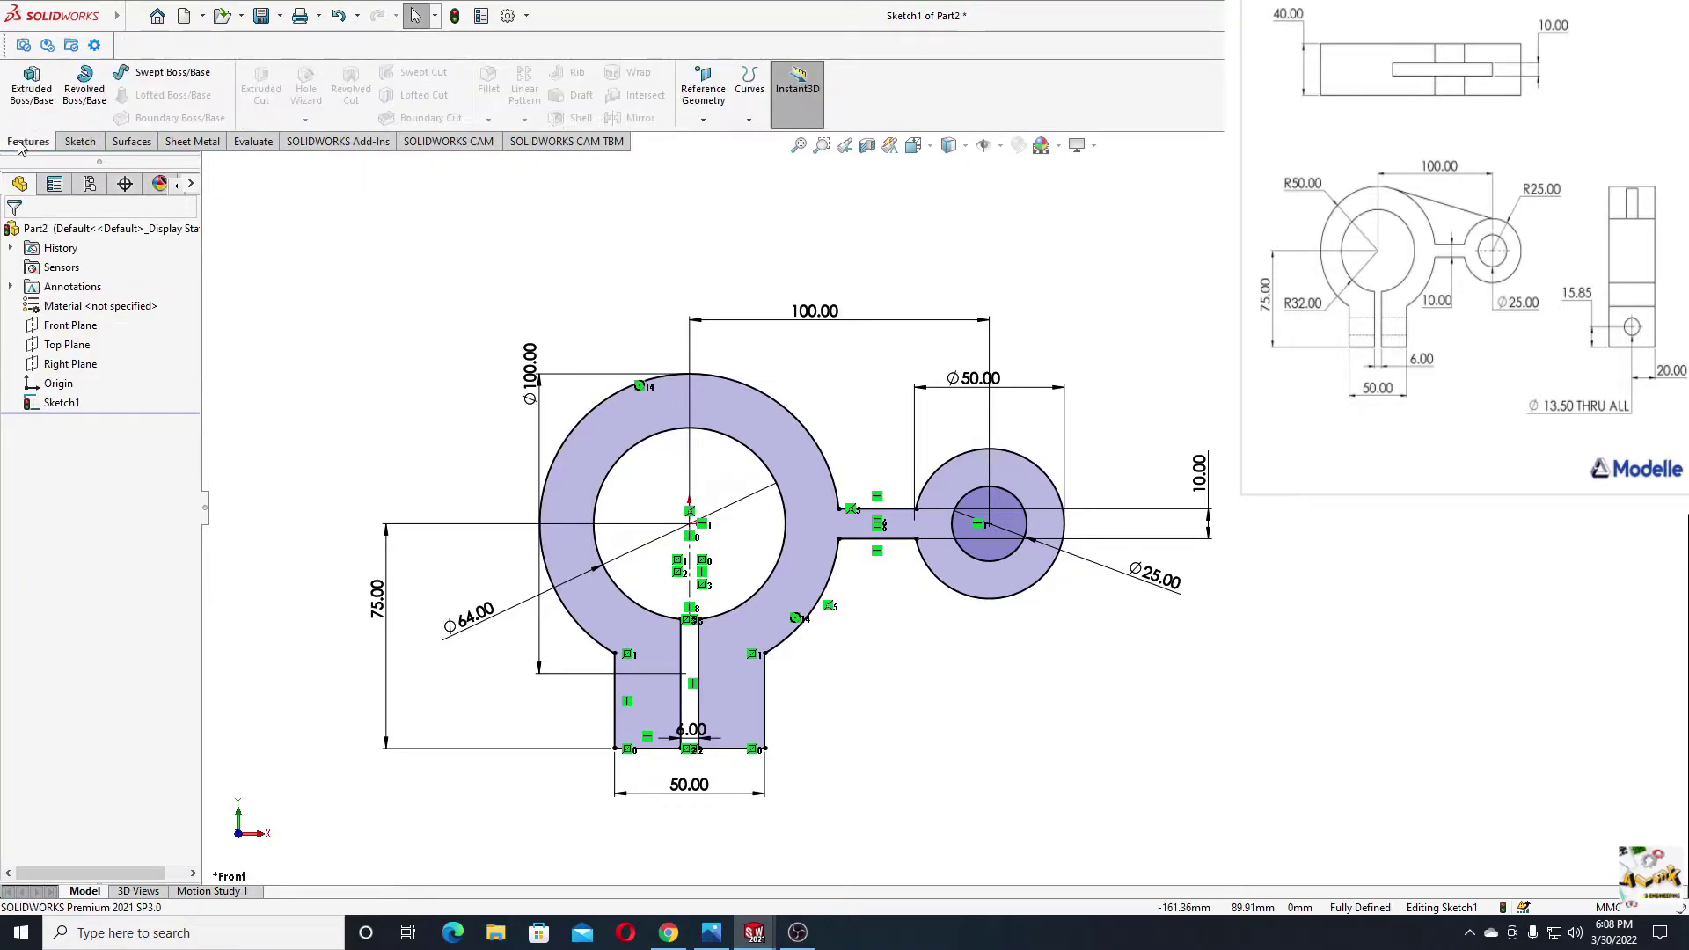
pyautogui.click(31, 95)
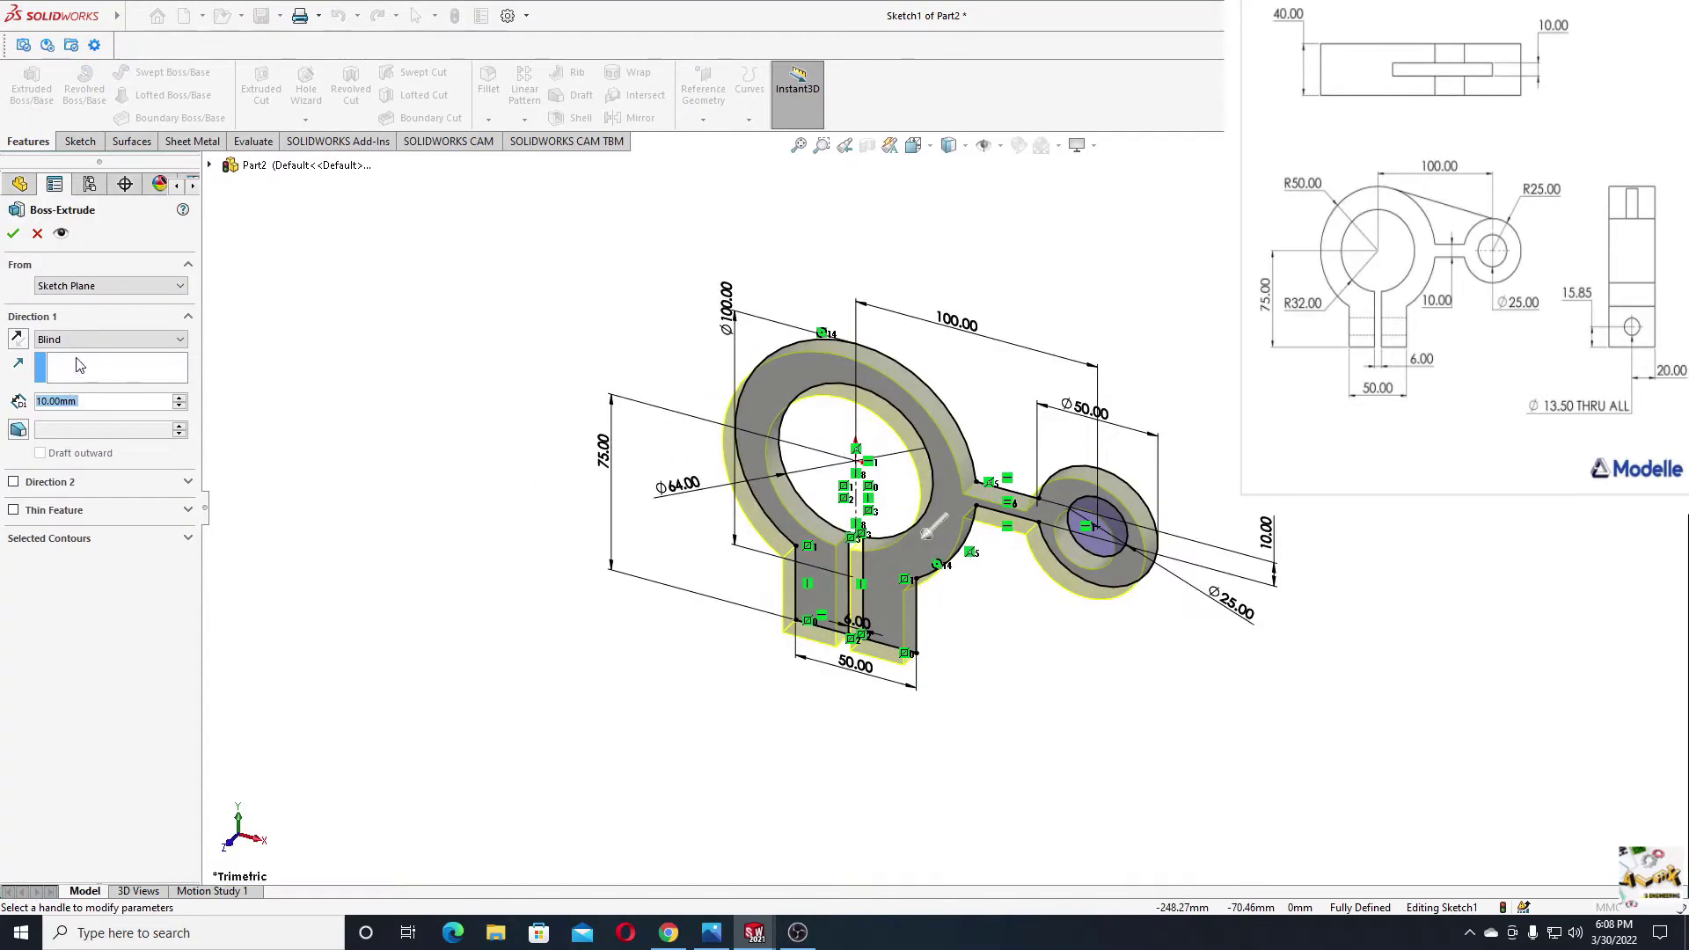
pyautogui.click(88, 340)
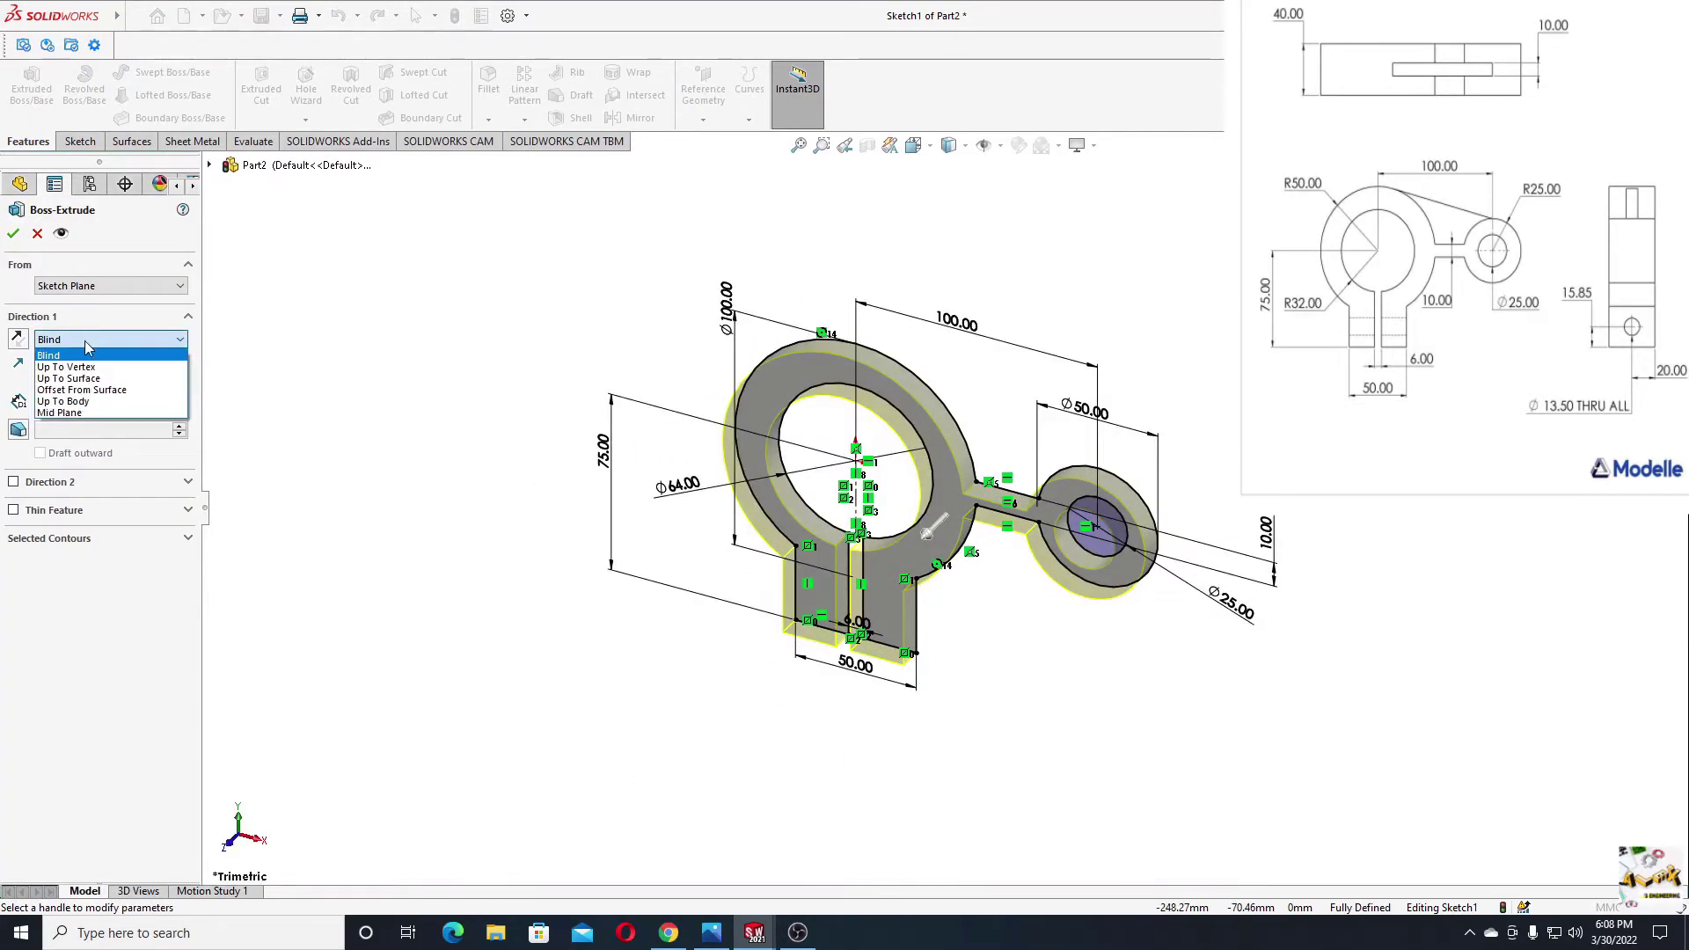
pyautogui.click(70, 413)
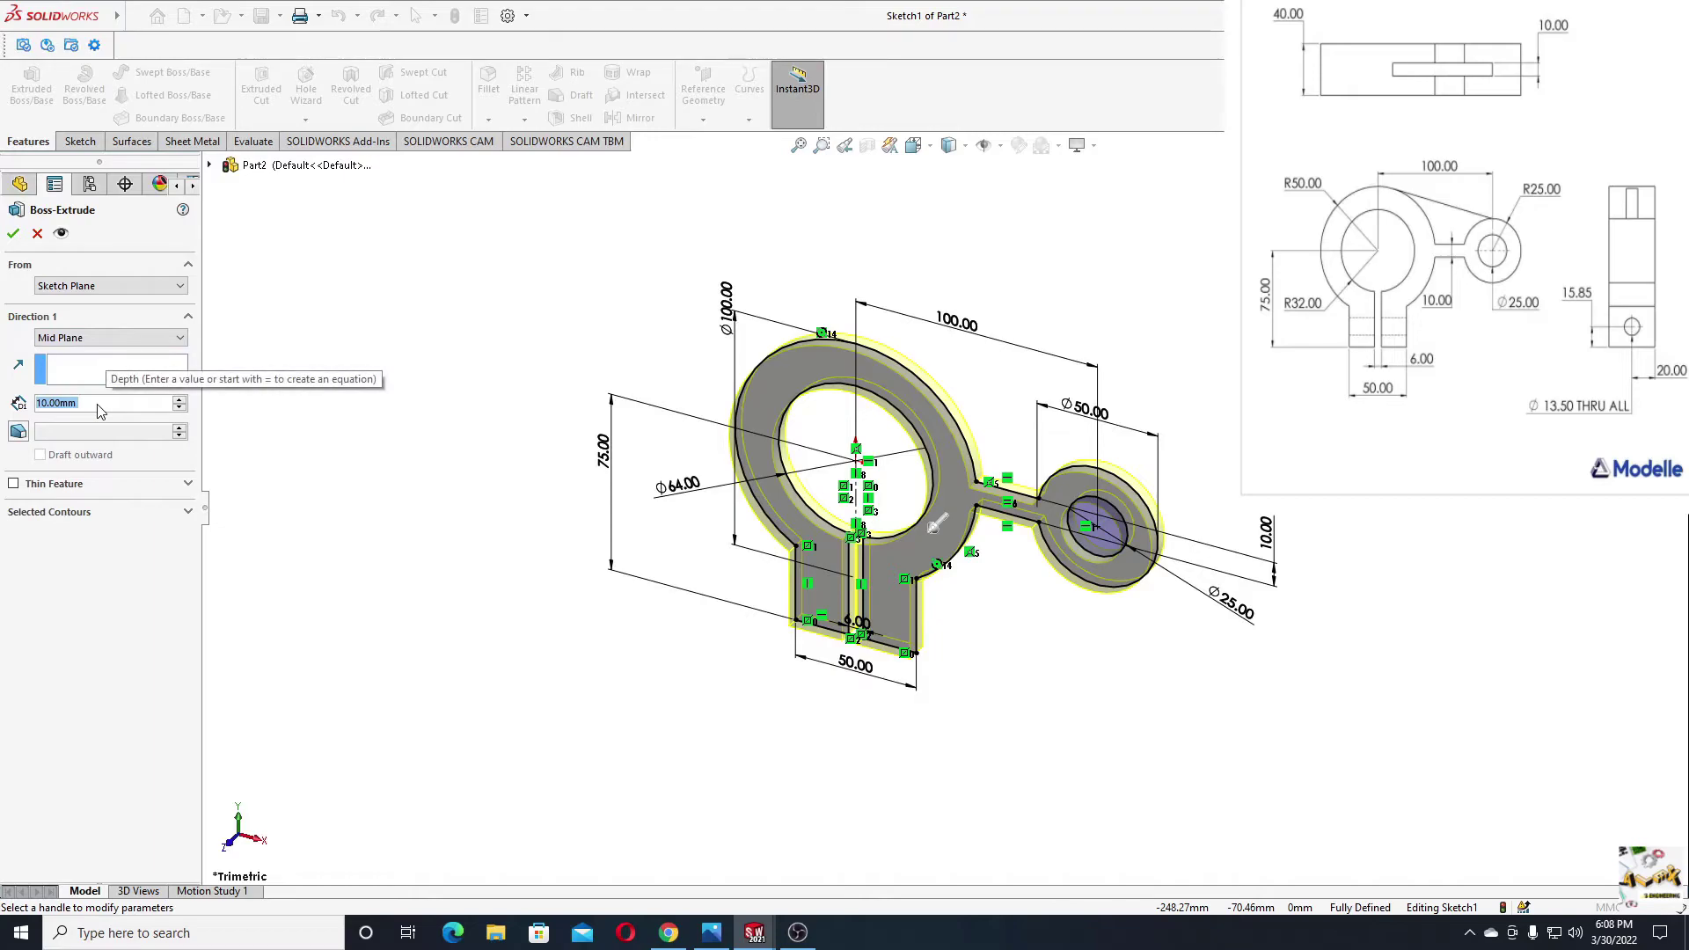
pyautogui.write('40')
pyautogui.press('Return')
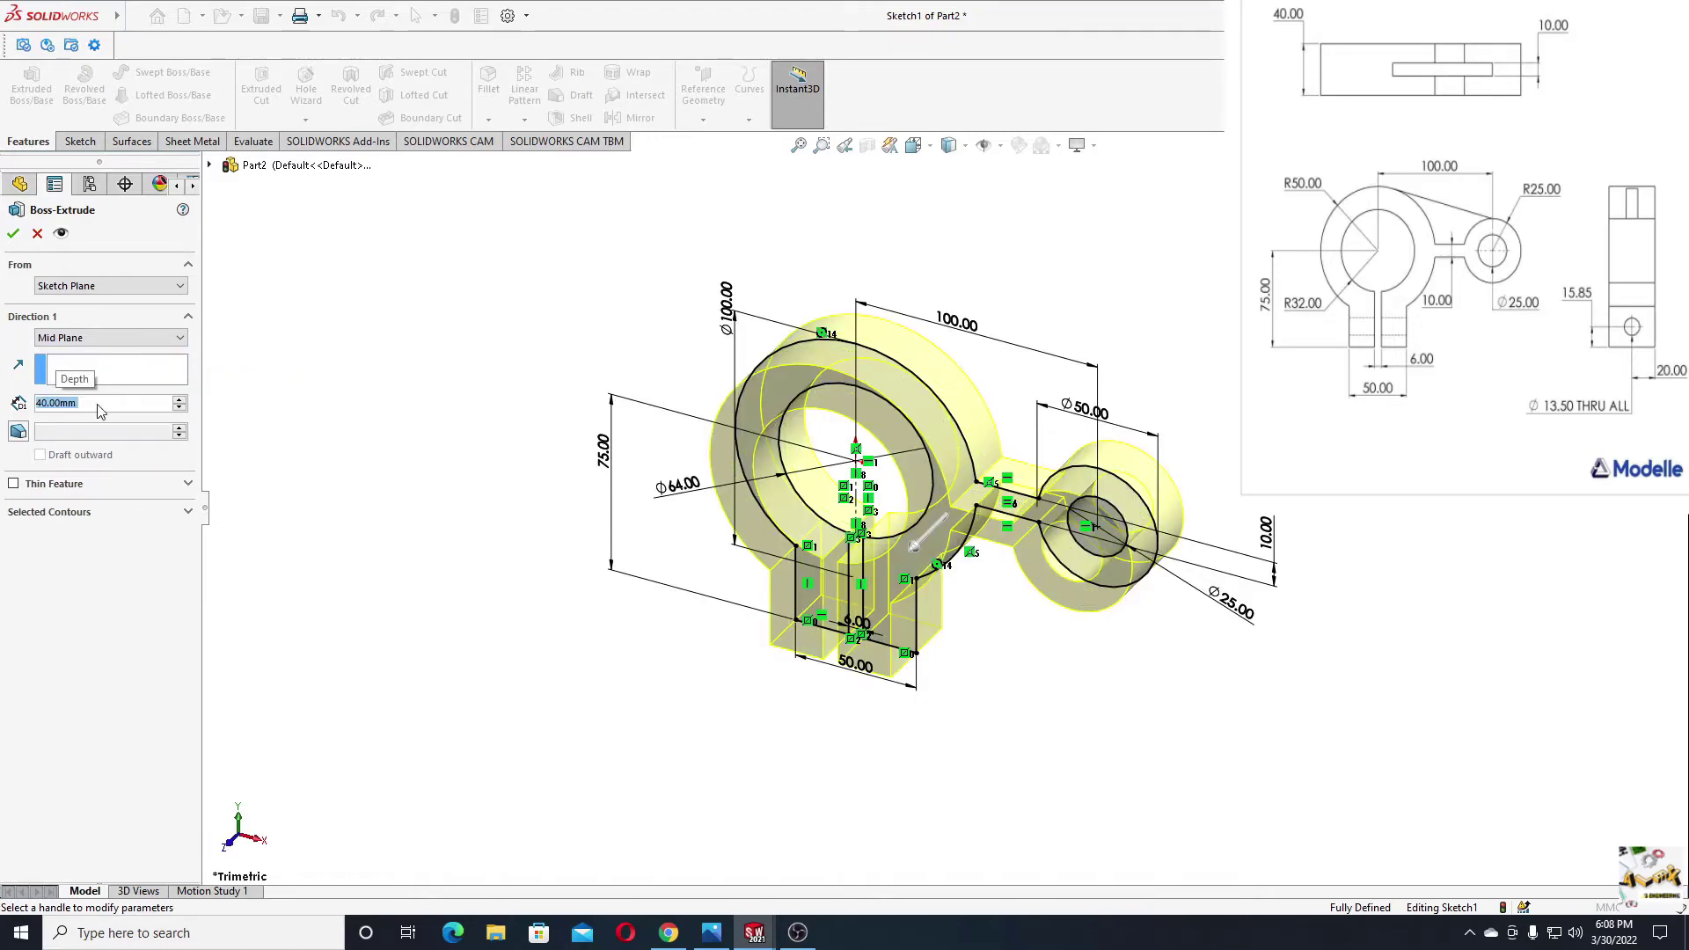
pyautogui.click(9, 235)
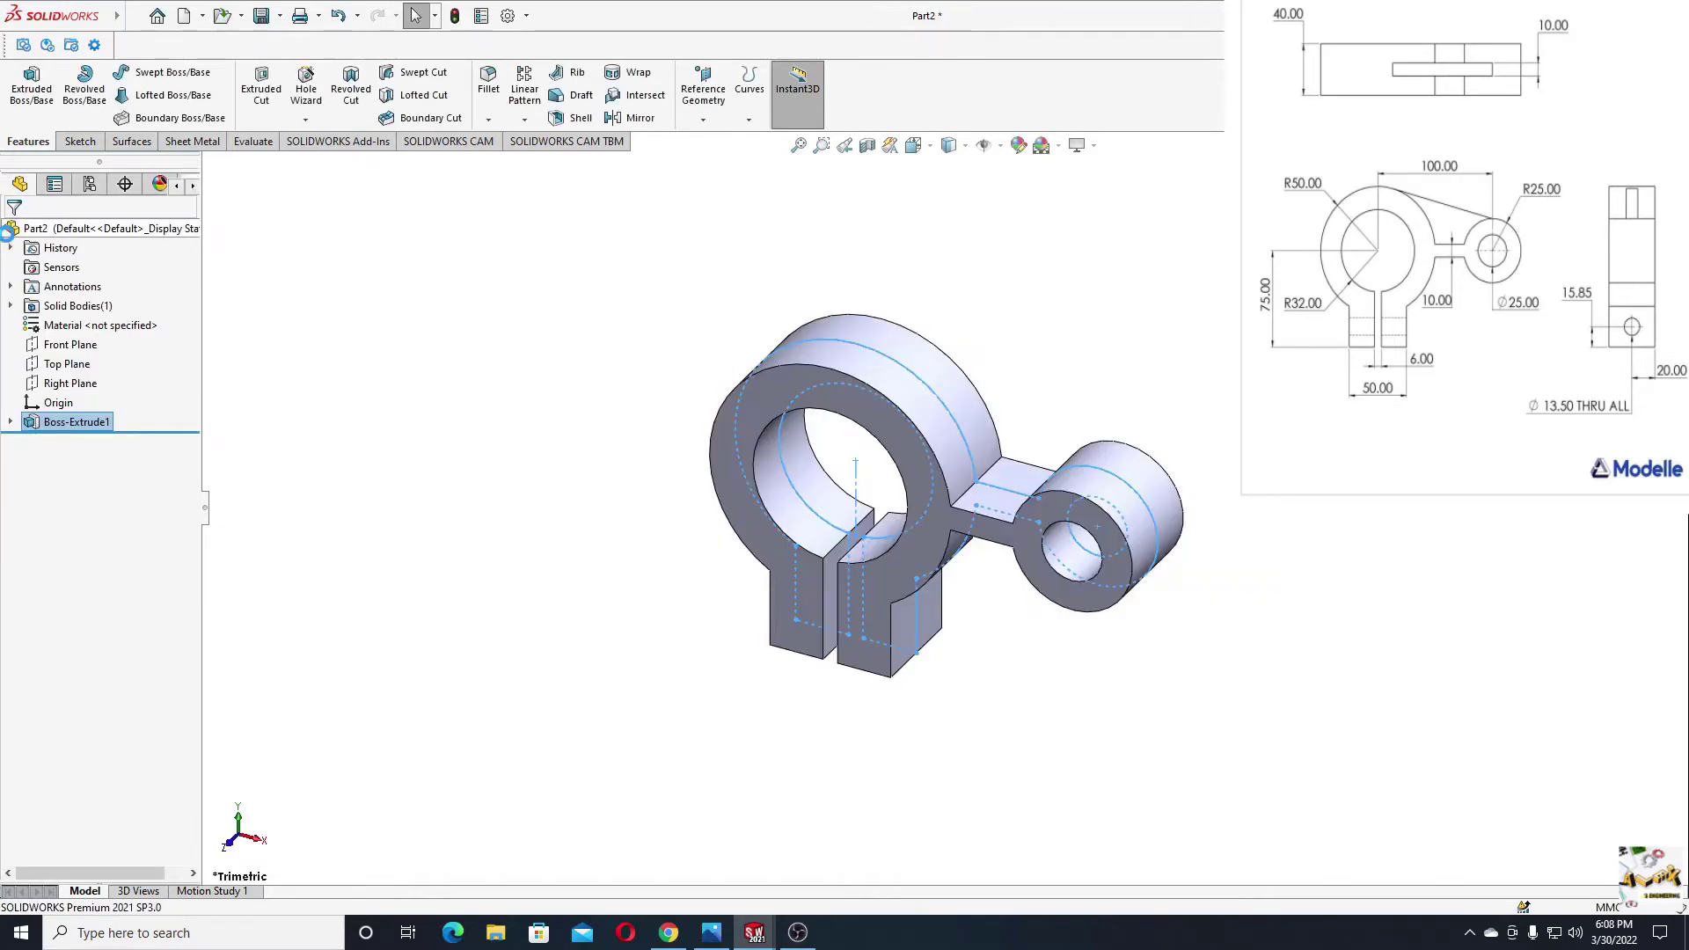
pyautogui.keyDown('ctrl'); pyautogui.moveTo(597, 481); pyautogui.dragTo(555, 499, button='middle'); pyautogui.keyUp('ctrl')
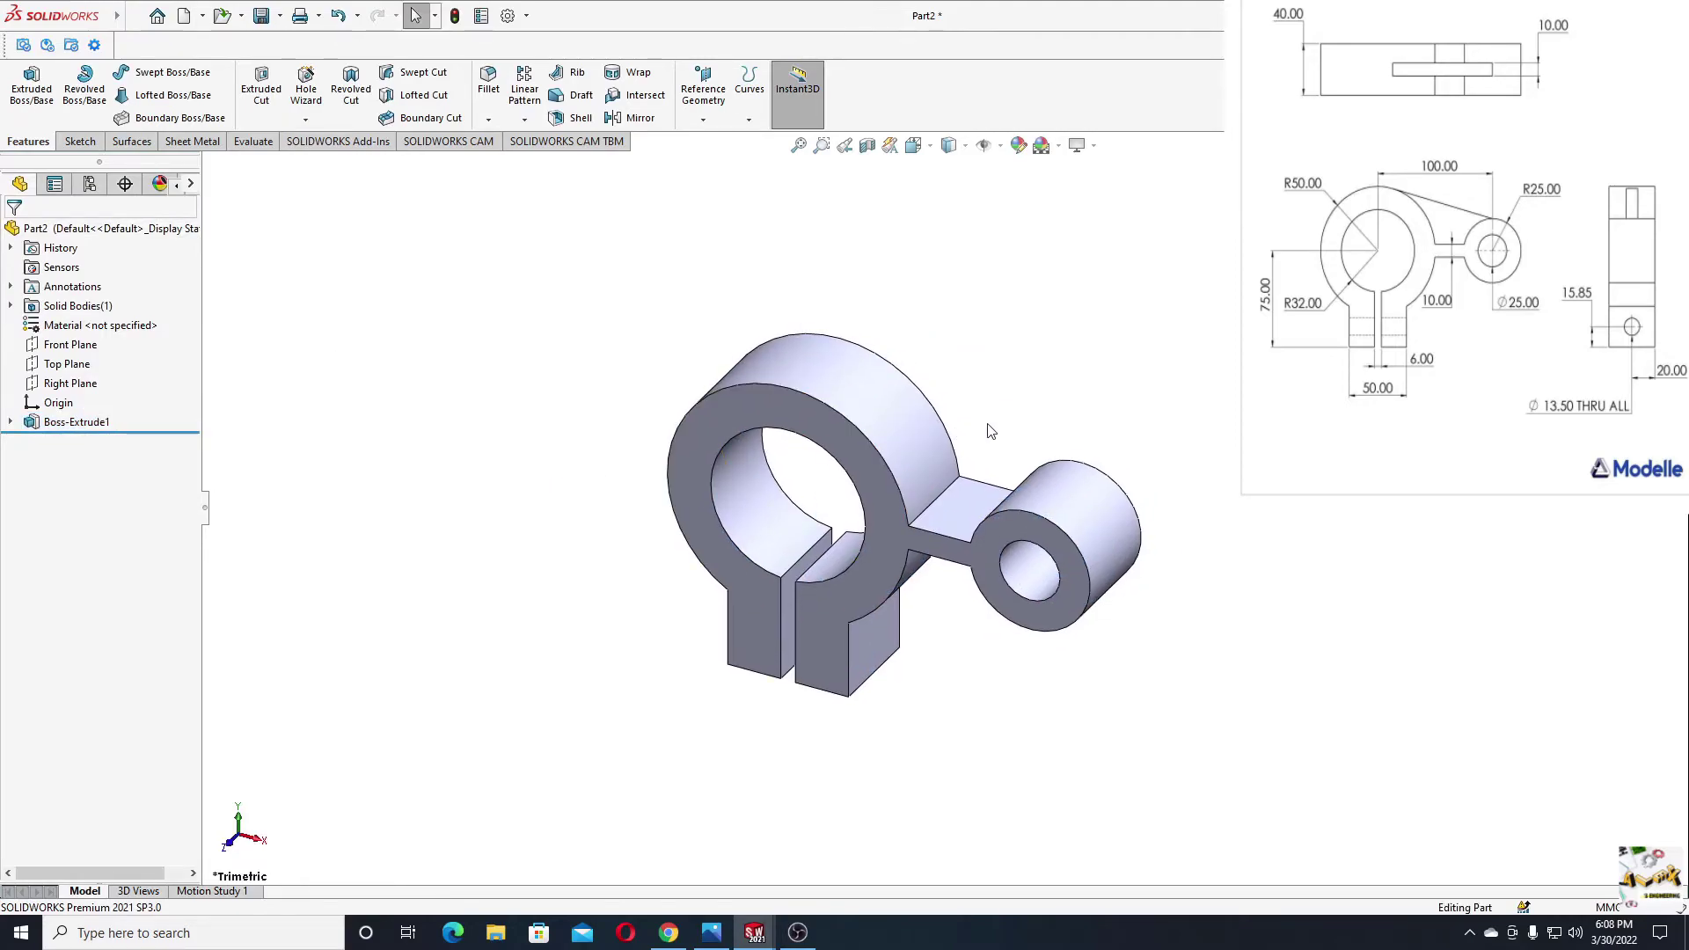
# Start a new sketch on the Front Plane of the part.
pyautogui.scroll(-2, 999, 432)
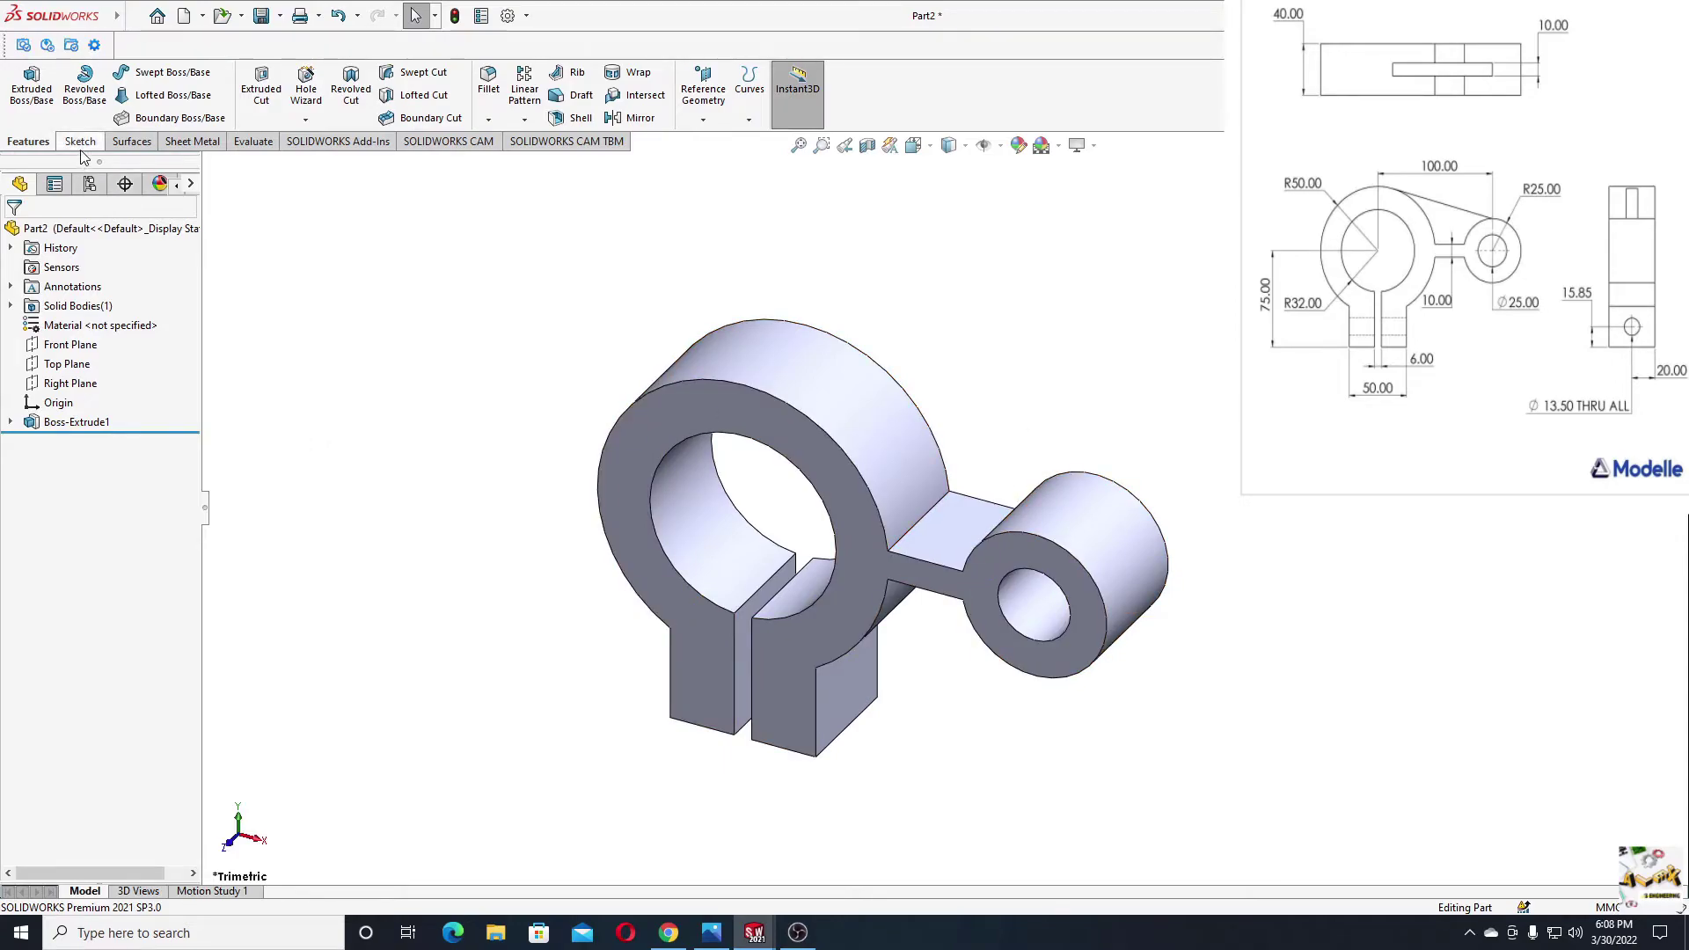
pyautogui.click(70, 345)
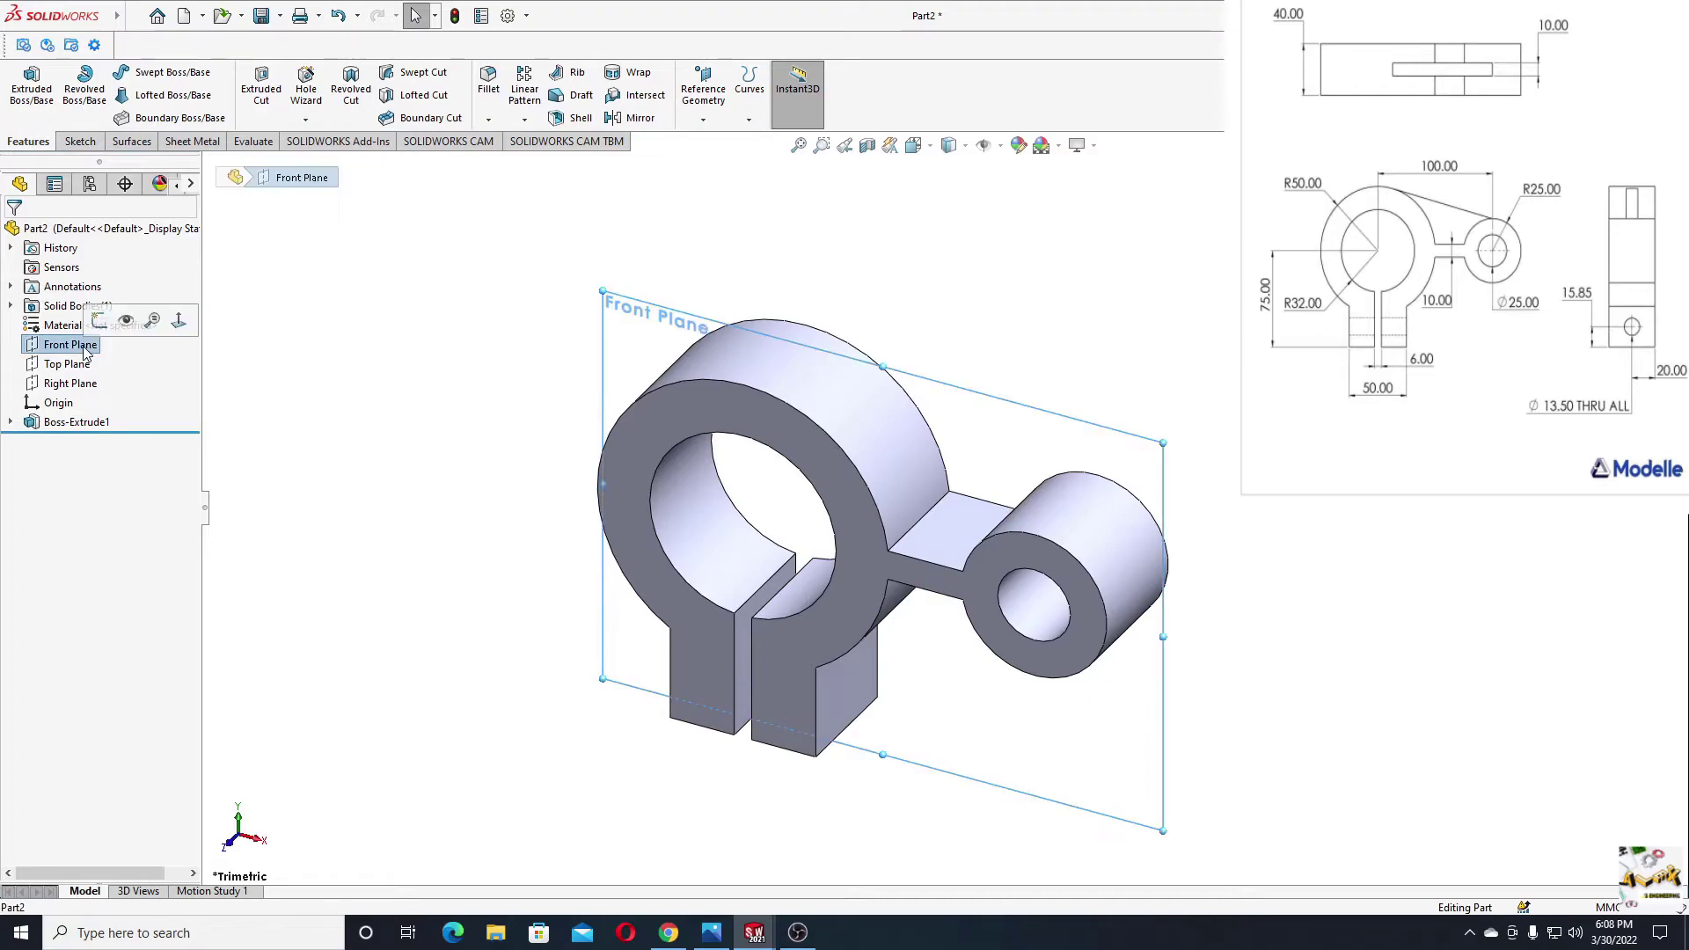
pyautogui.moveTo(403, 386); pyautogui.dragTo(356, 494, button='middle')
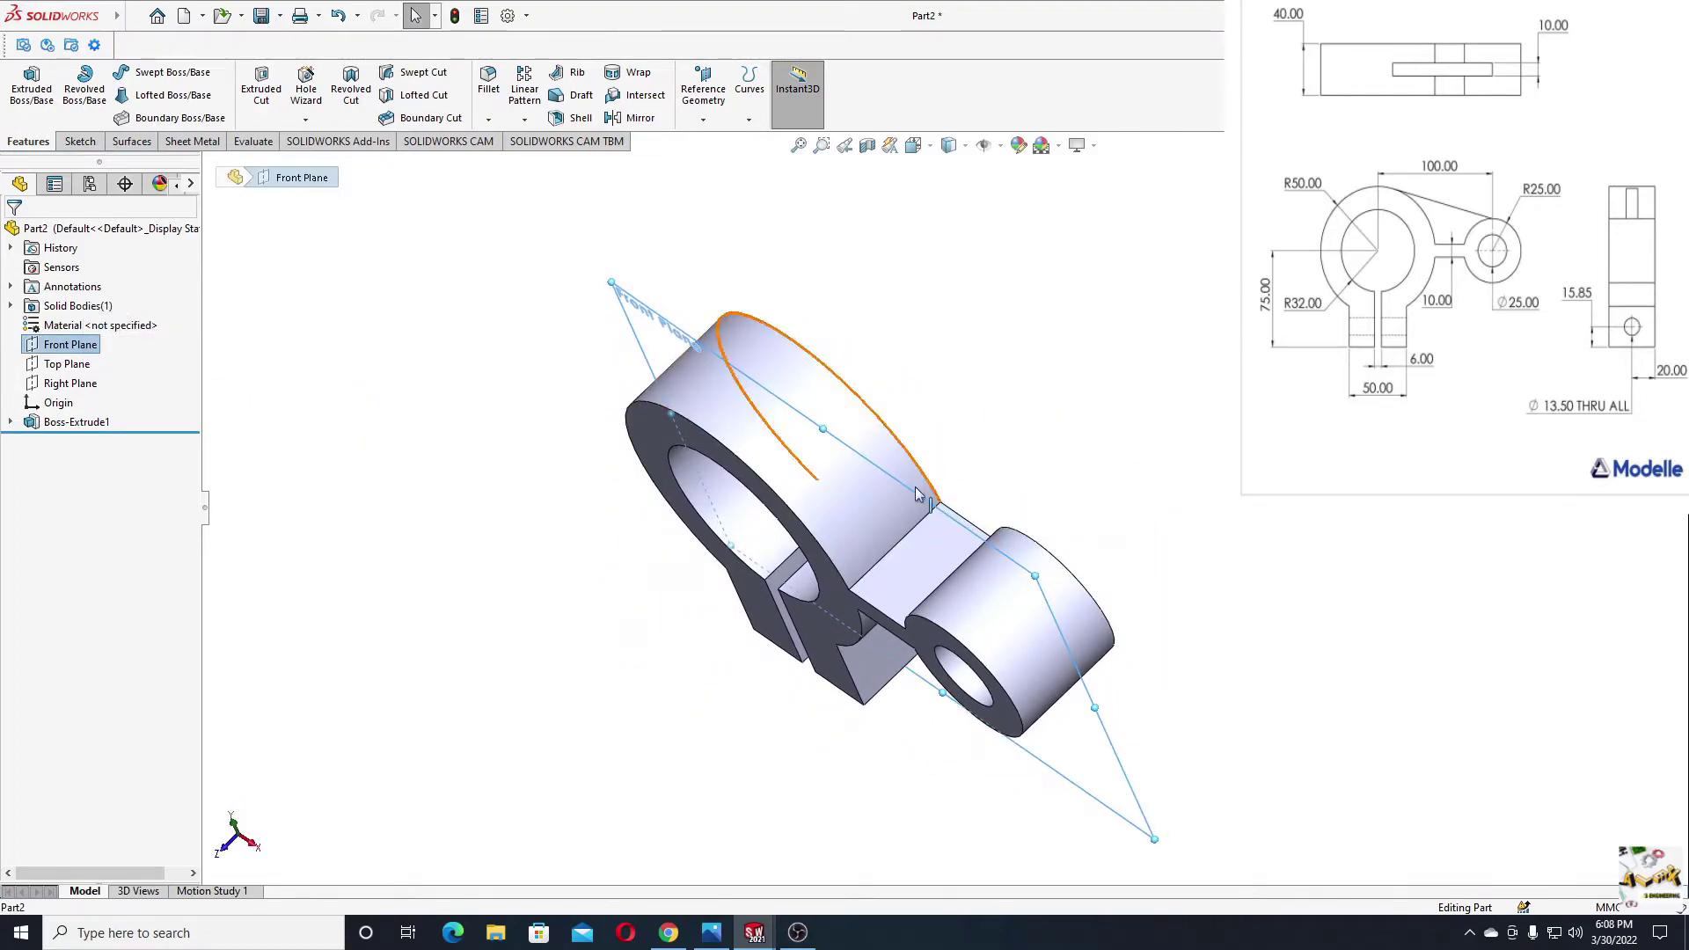
pyautogui.moveTo(539, 426); pyautogui.dragTo(583, 338, button='middle')
pyautogui.click(655, 345)
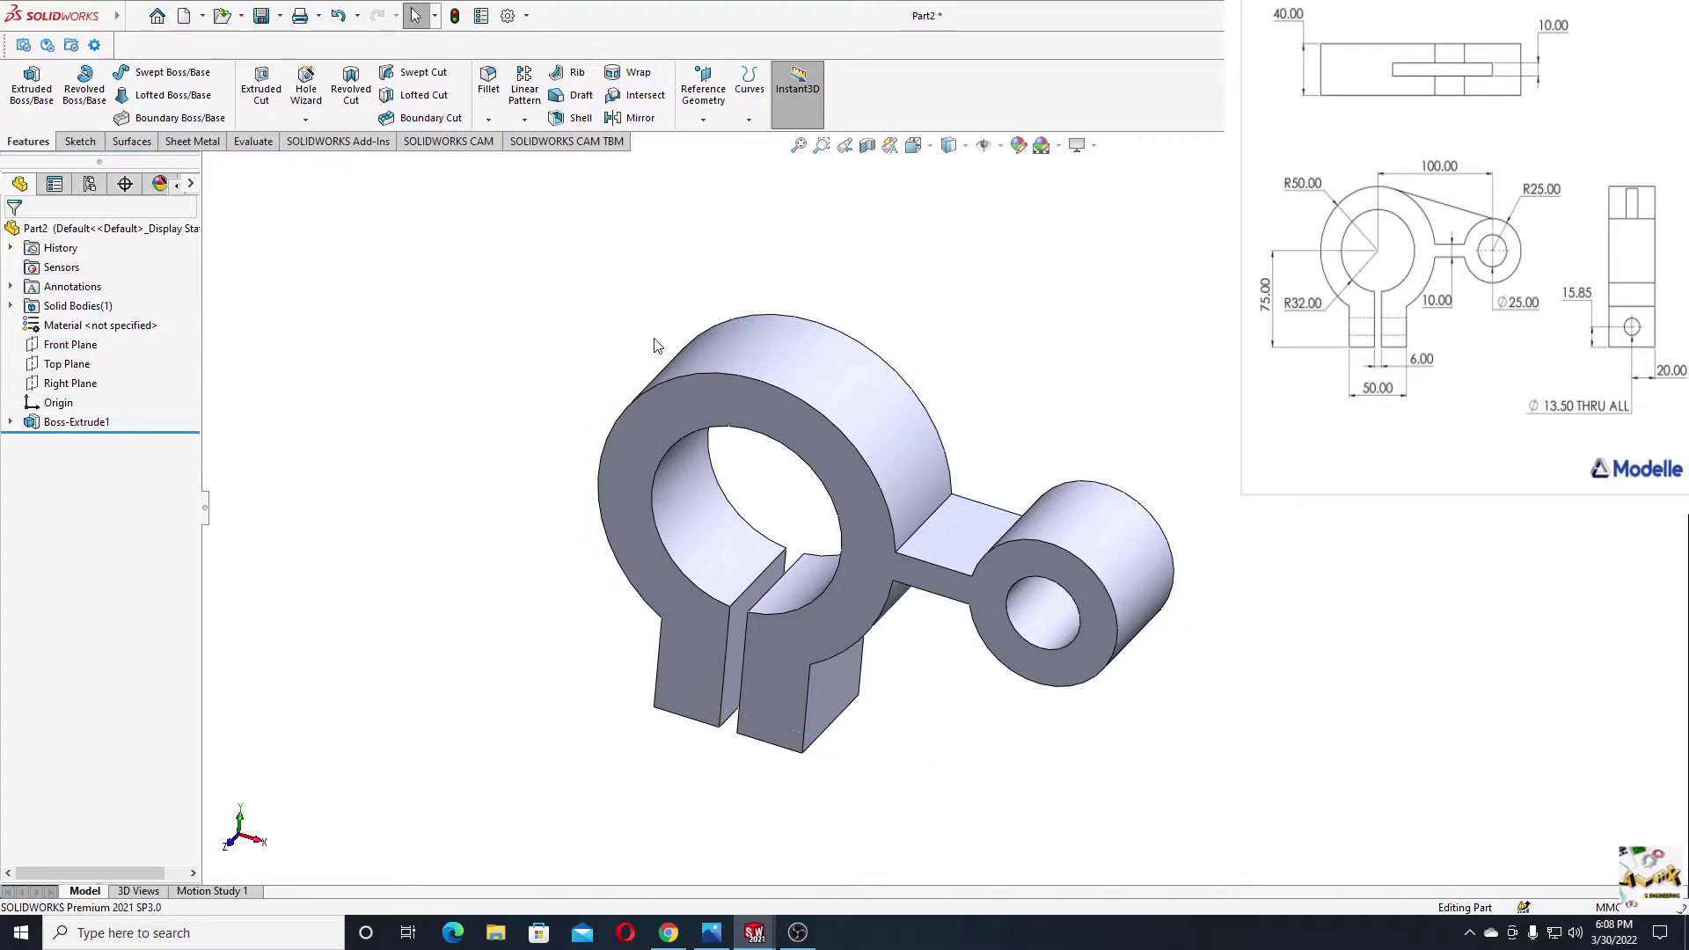
pyautogui.click(71, 345)
pyautogui.click(145, 325)
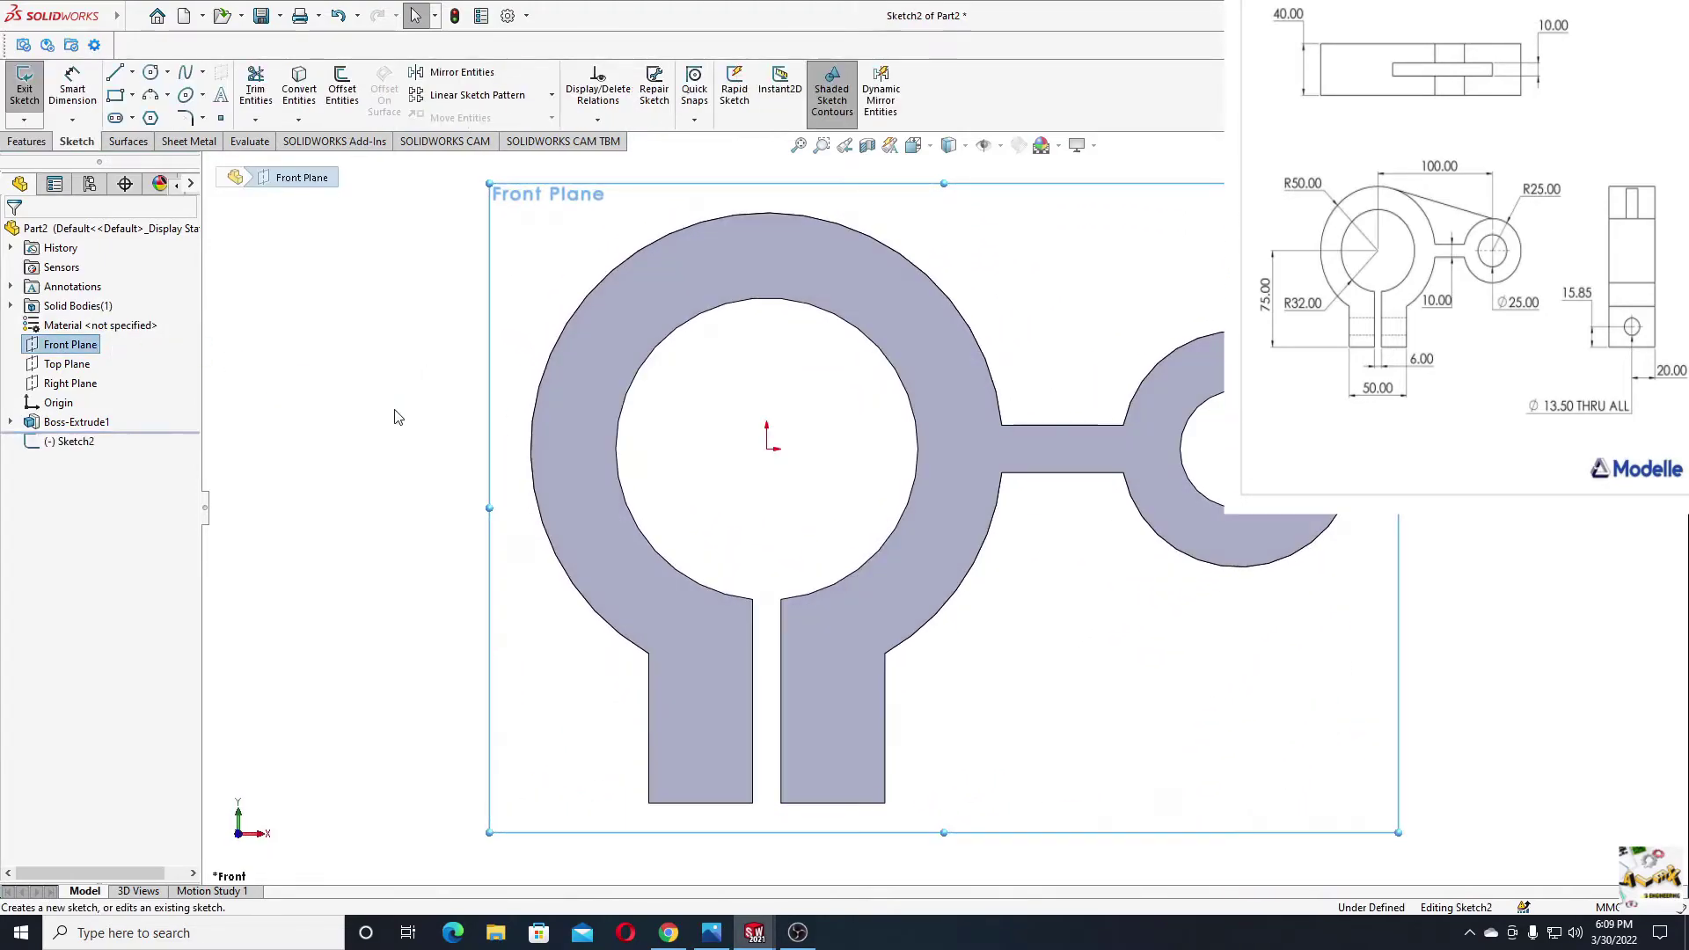
# Draw trial lines from the ring to the small boss centre and delete them.
pyautogui.click(114, 72)
pyautogui.moveTo(608, 403); pyautogui.dragTo(962, 608)
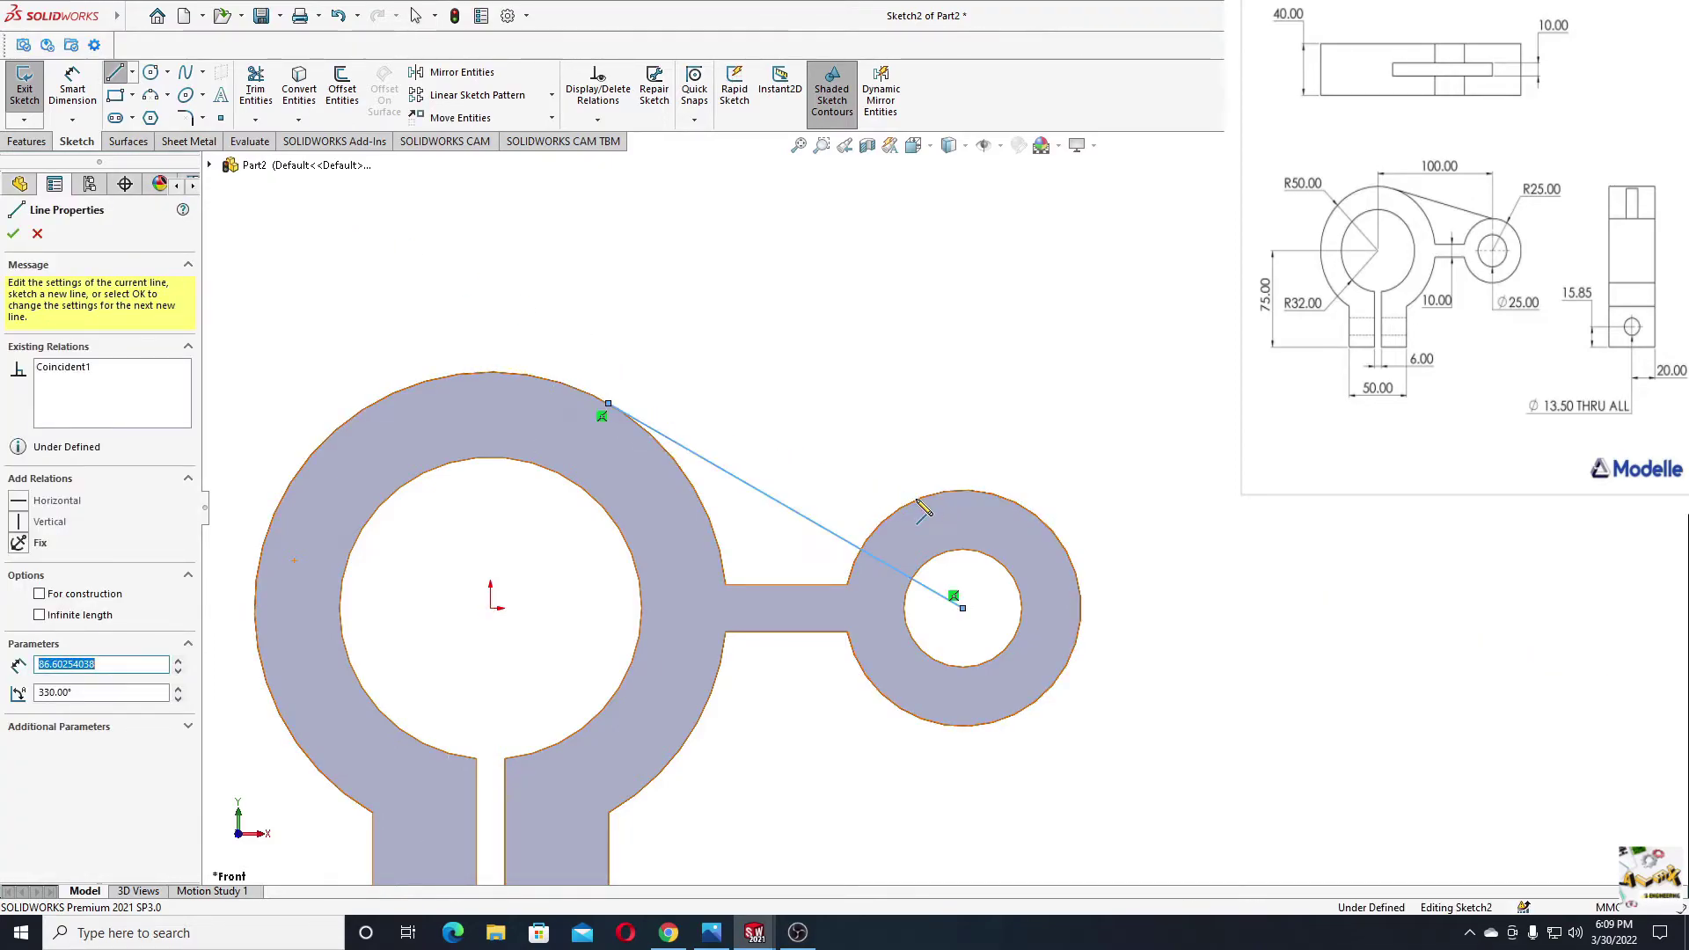
pyautogui.rightClick(814, 444)
pyautogui.press('Escape')
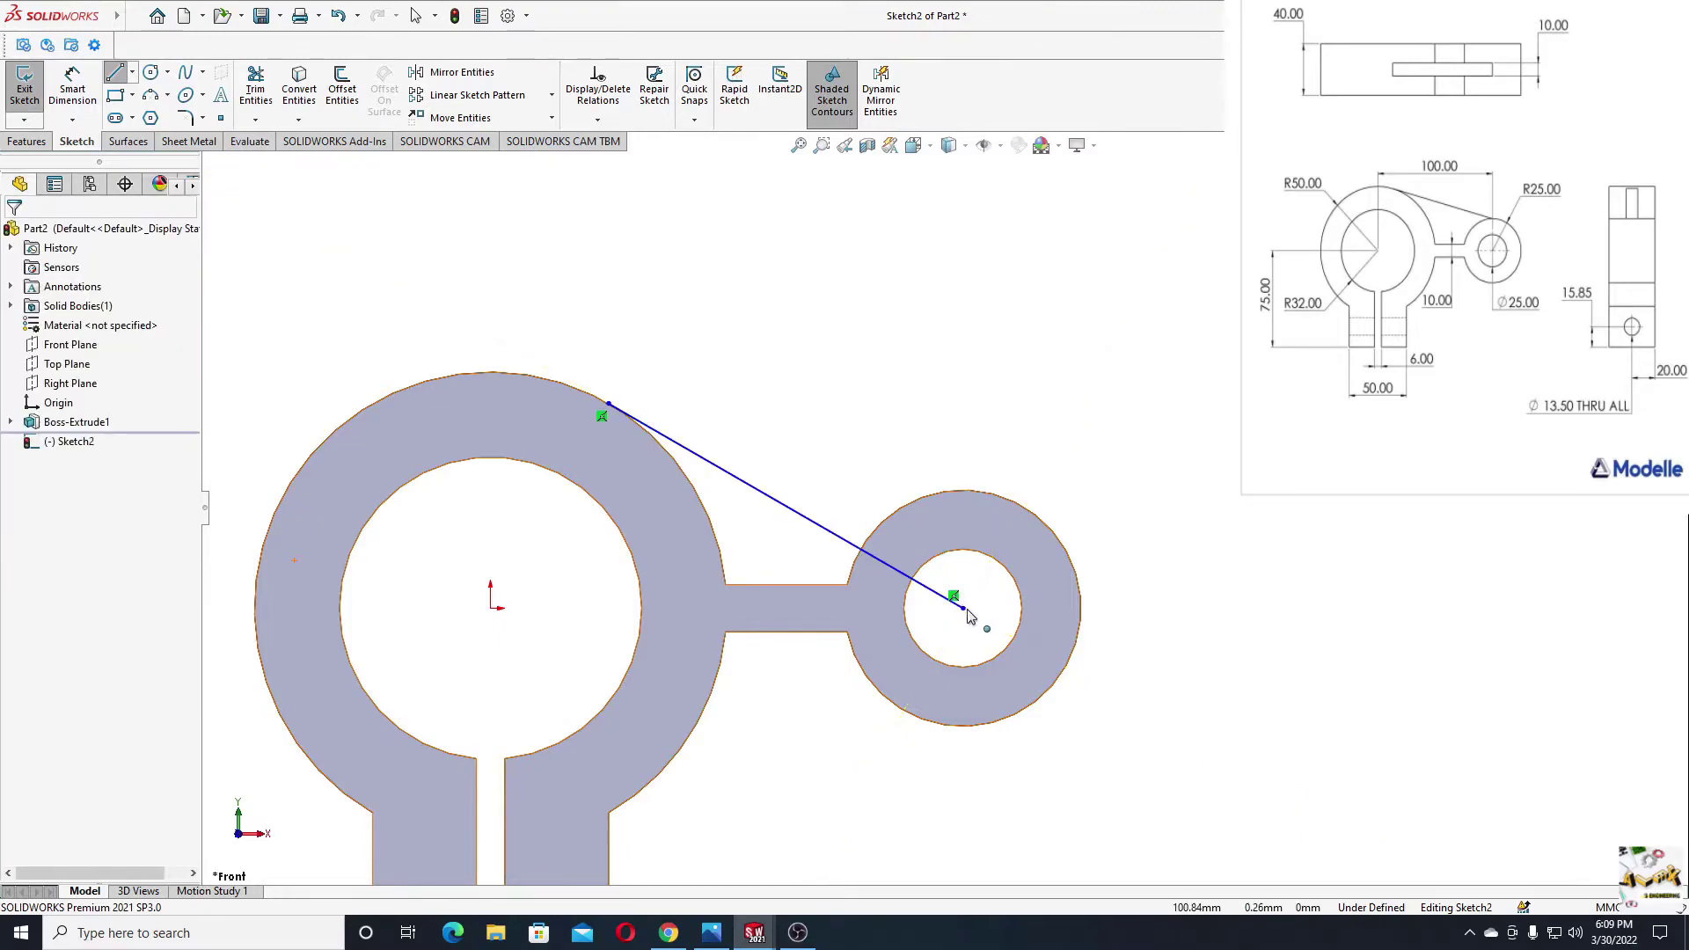
pyautogui.click(923, 590)
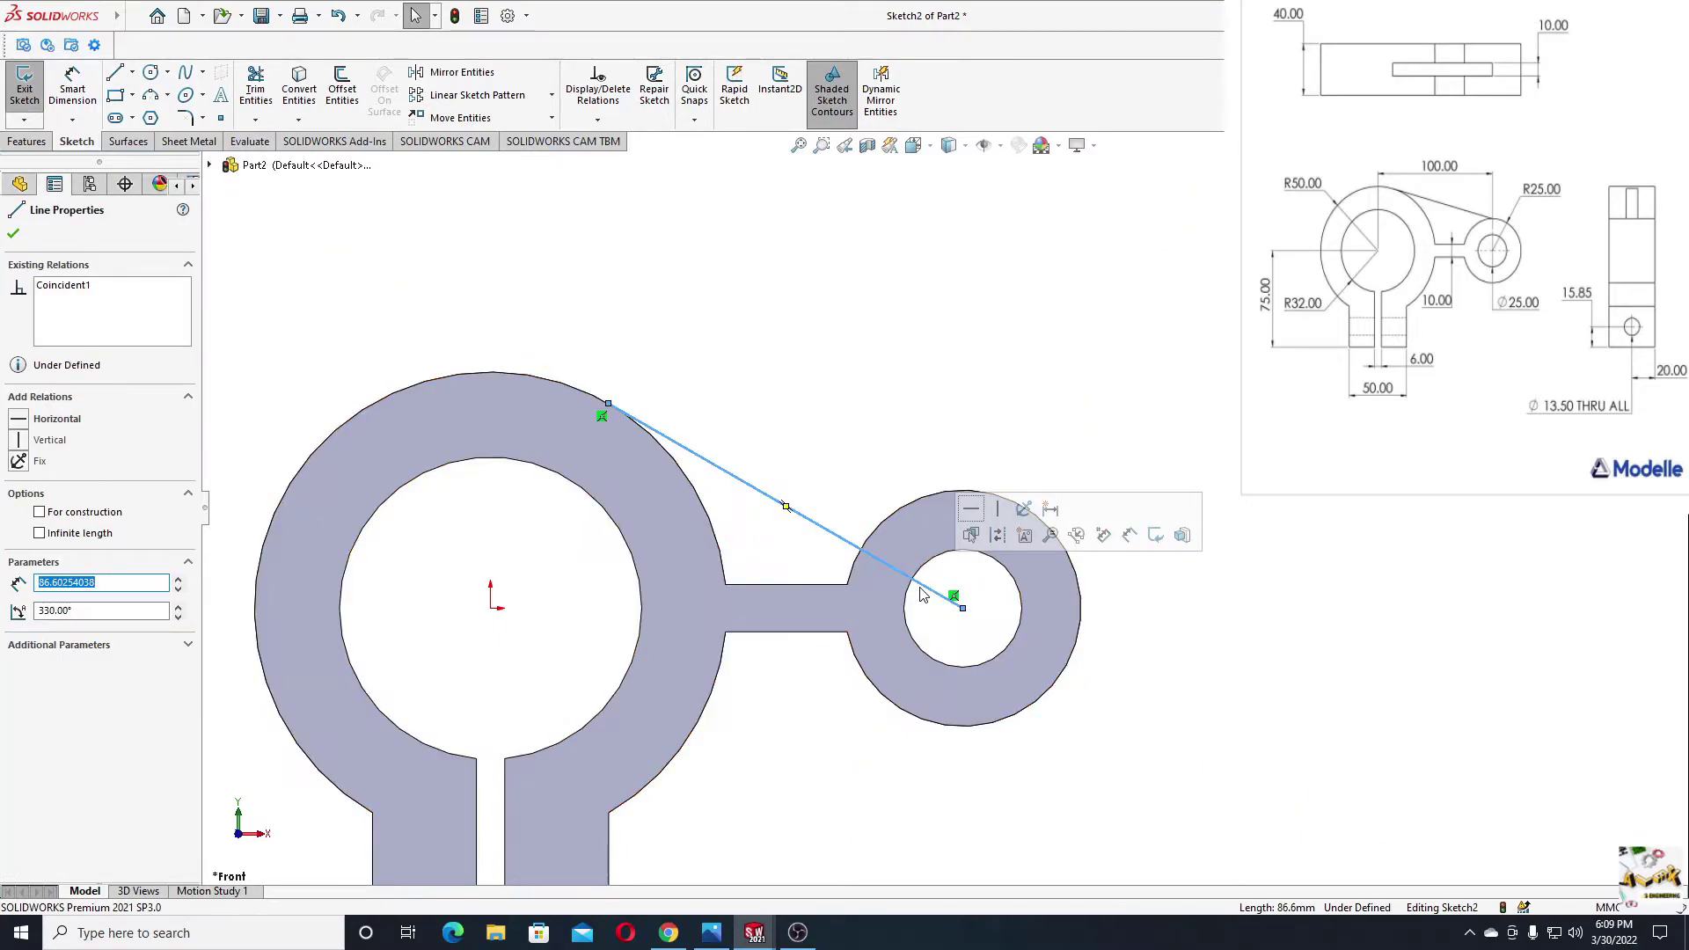
pyautogui.press('Delete')
pyautogui.click(114, 72)
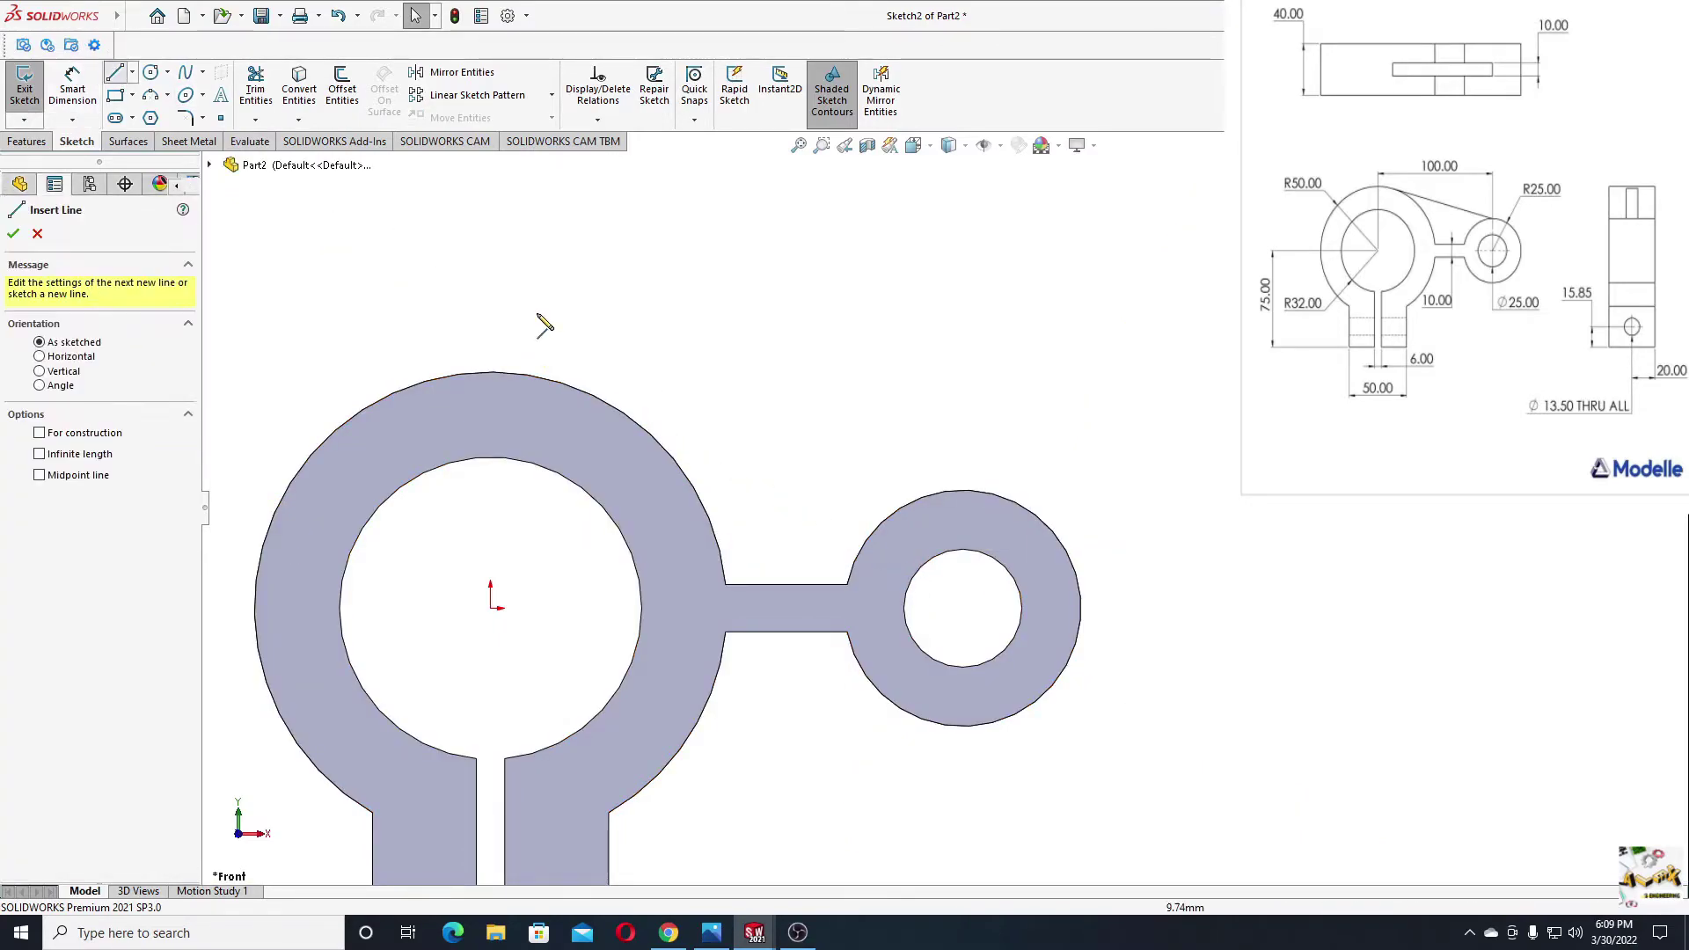
pyautogui.click(582, 392)
pyautogui.click(957, 600)
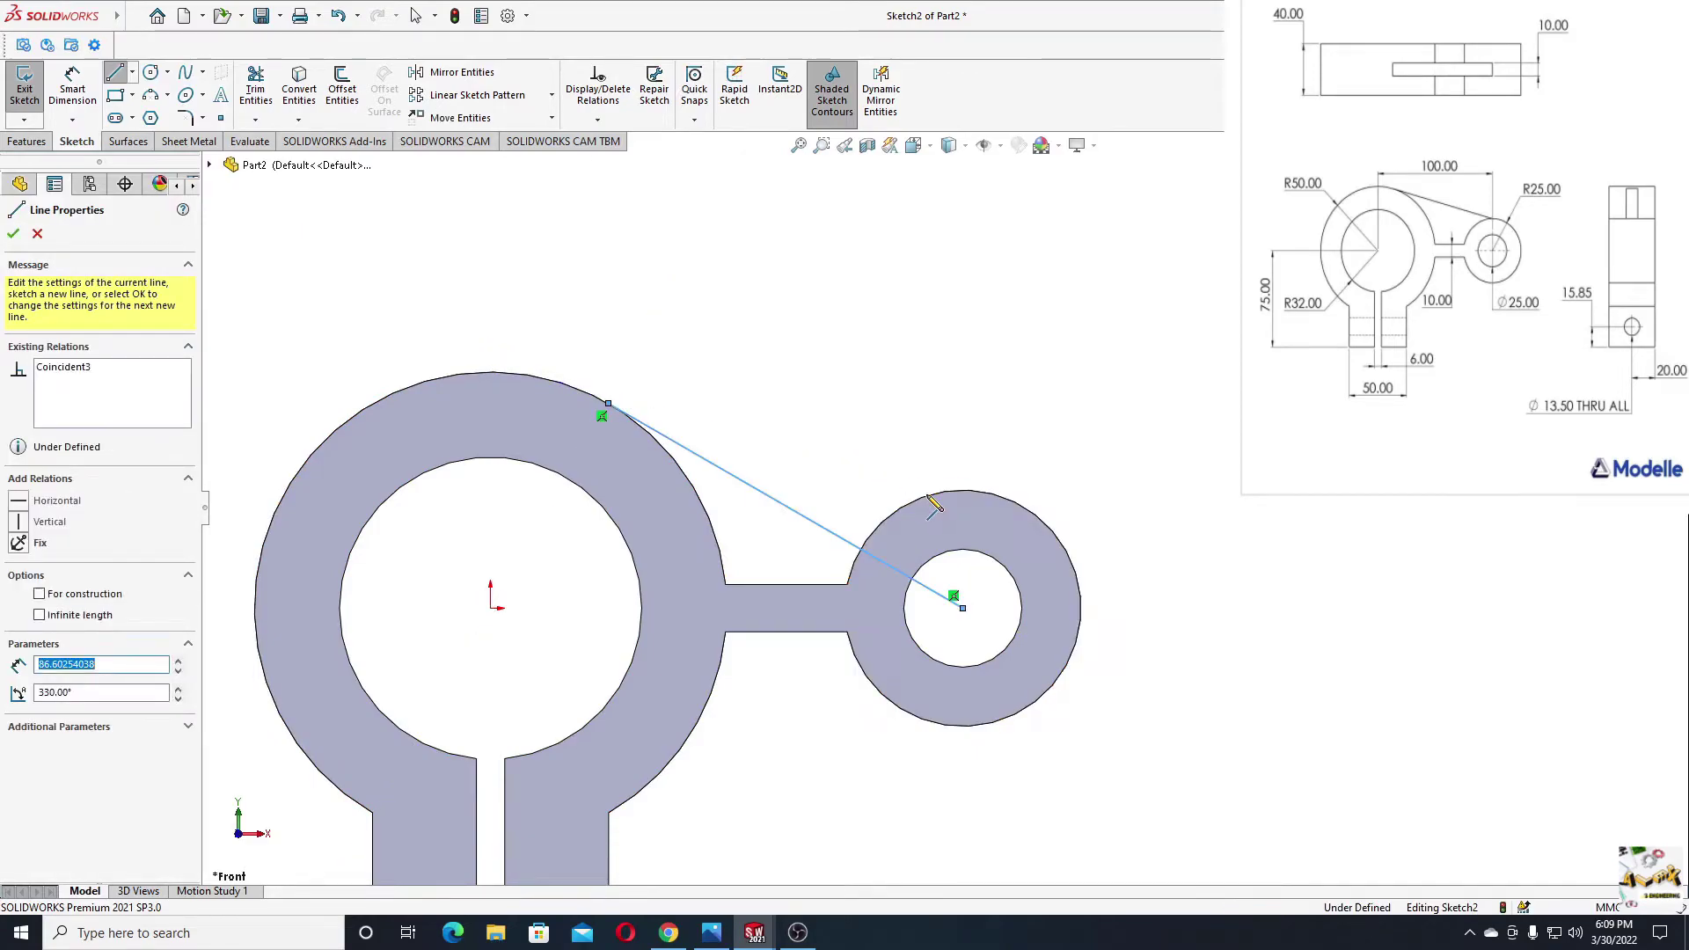
pyautogui.press('Escape')
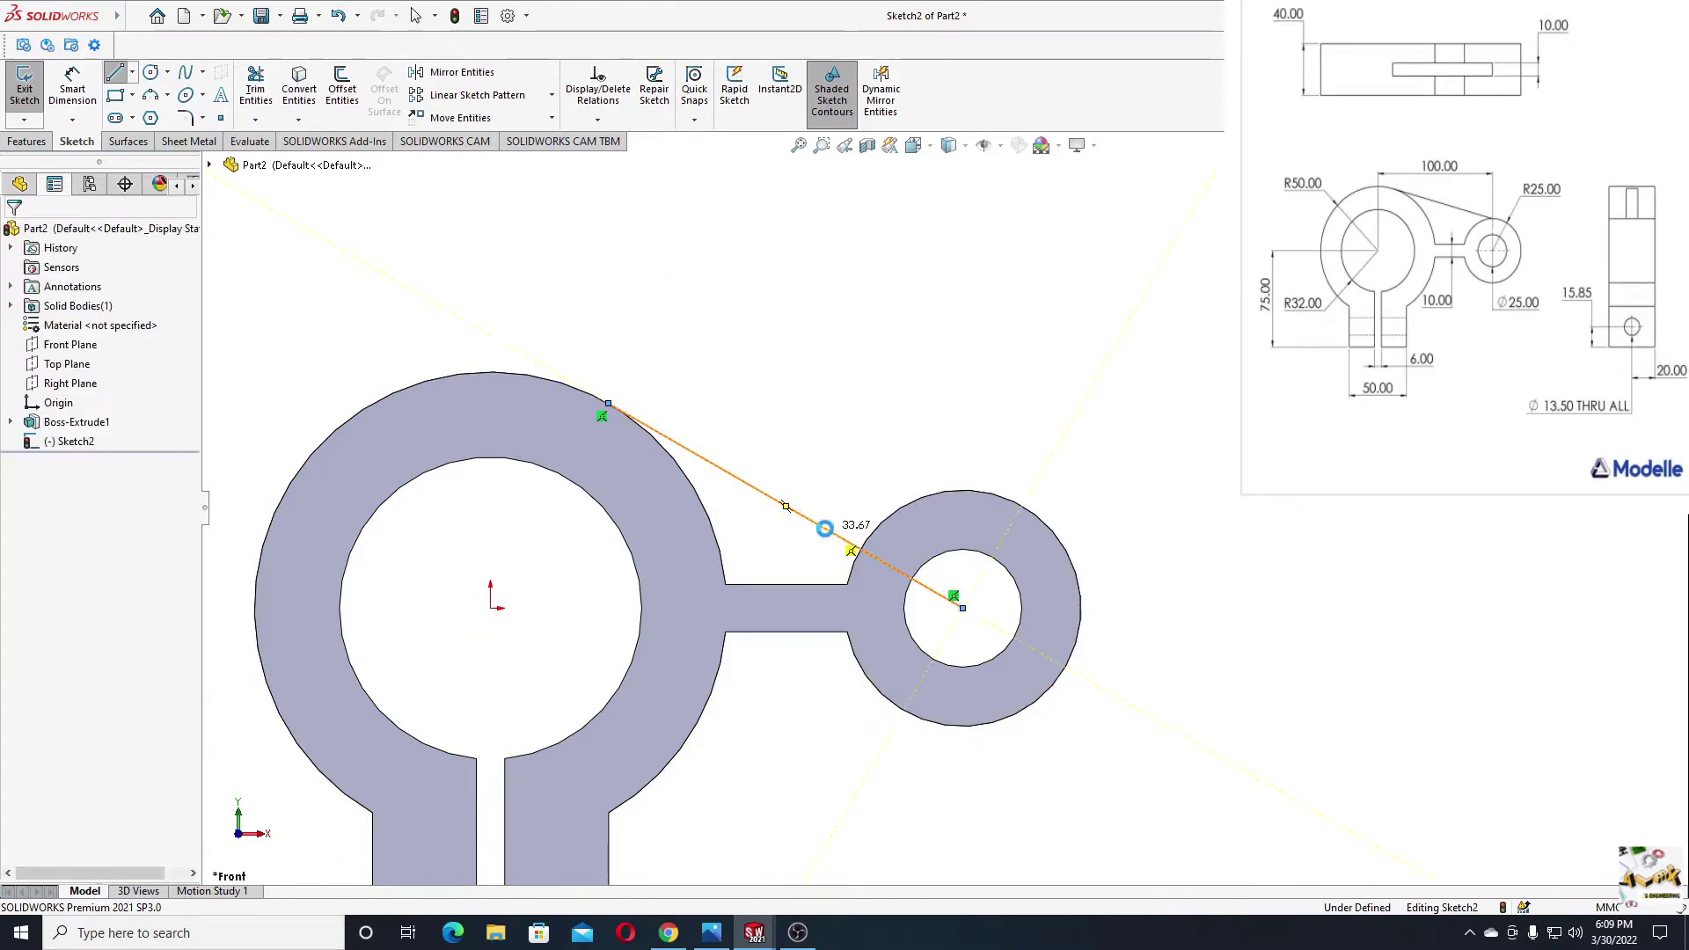
pyautogui.click(827, 535)
pyautogui.press('Delete')
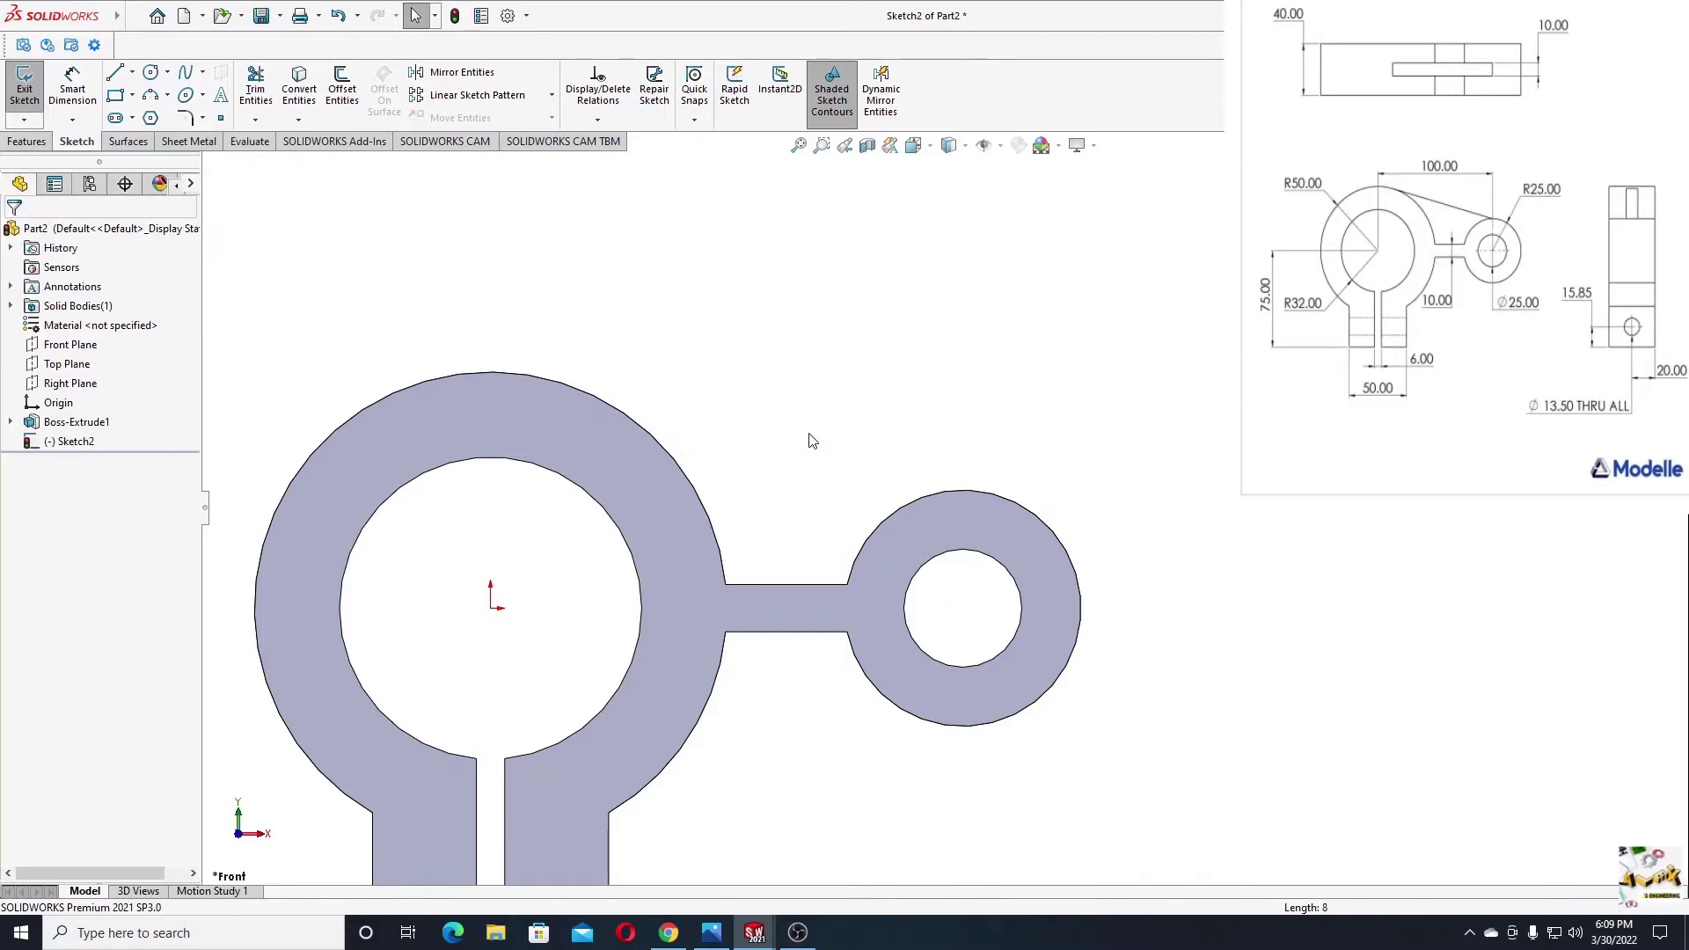
# Draw a line between the two rings' edges and make it tangent to both rings.
pyautogui.press('l')
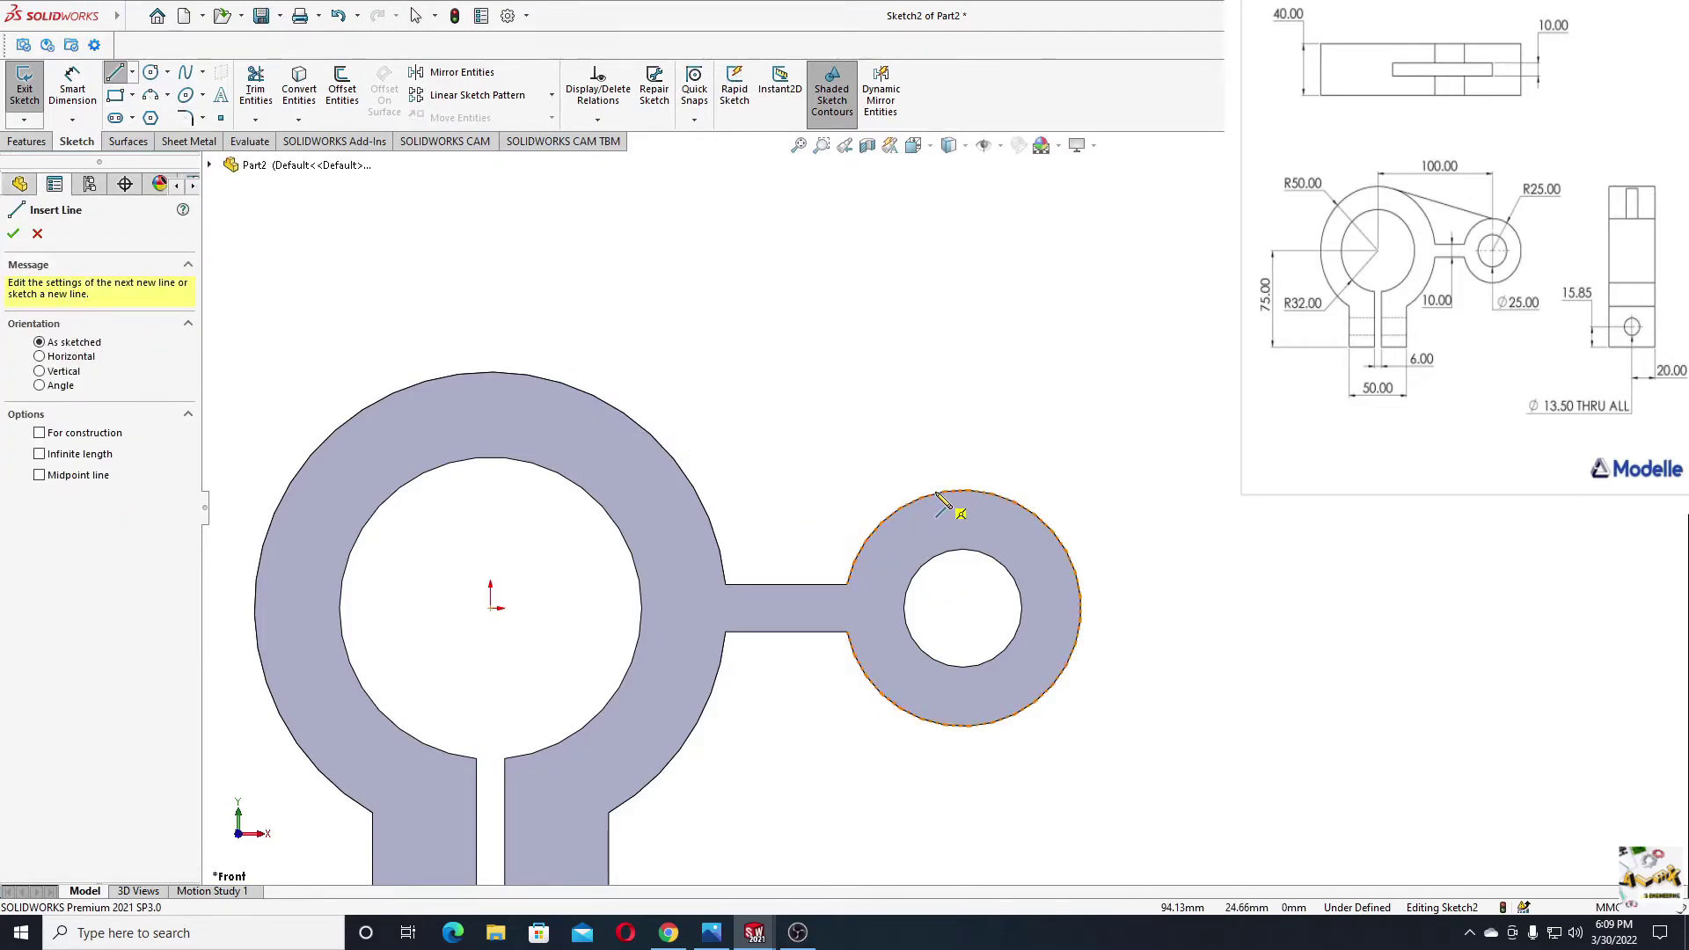
pyautogui.click(937, 494)
pyautogui.click(591, 396)
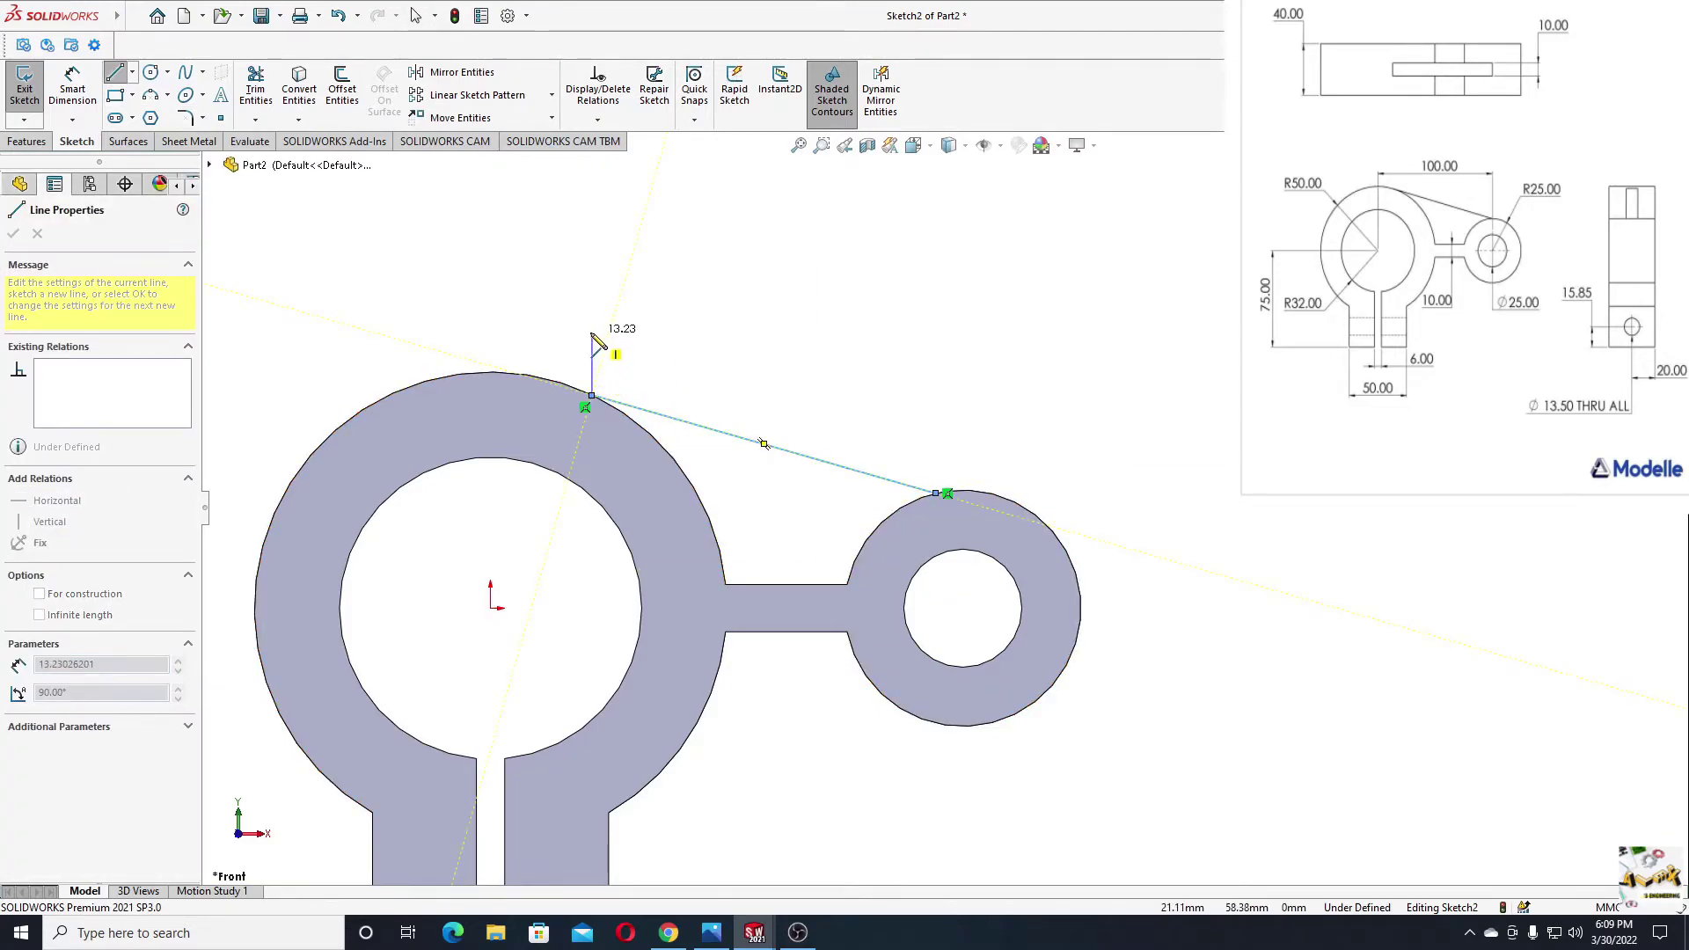
pyautogui.press('Escape')
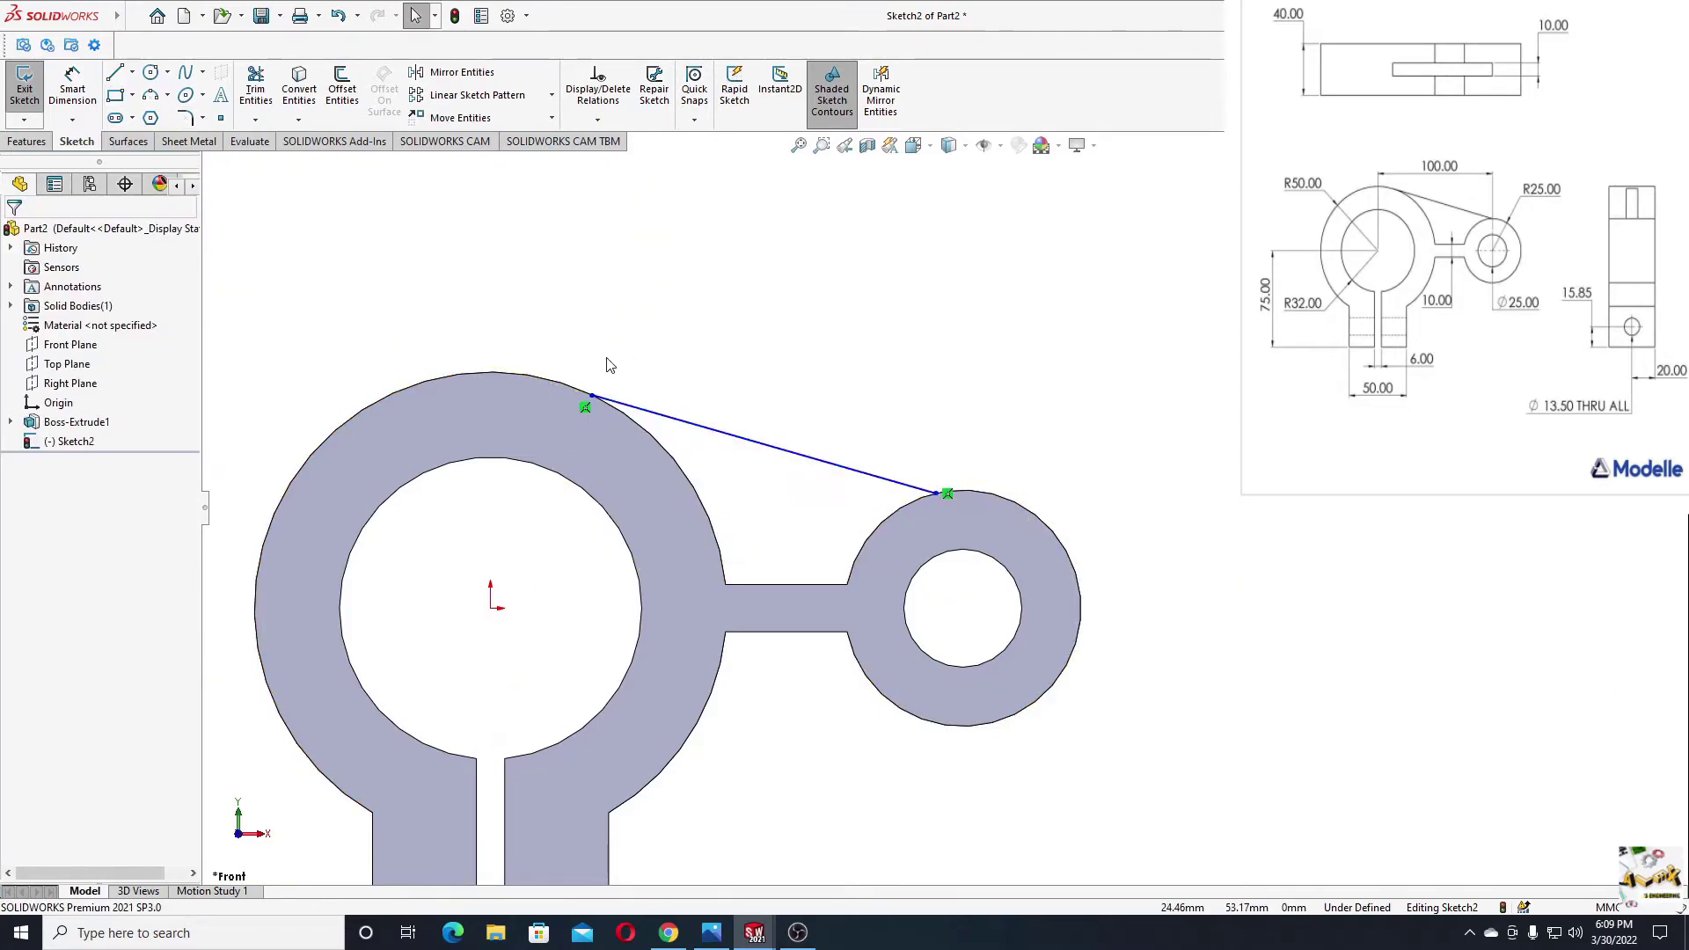
pyautogui.click(918, 494)
pyautogui.keyDown('ctrl'); pyautogui.click(919, 501); pyautogui.keyUp('ctrl')
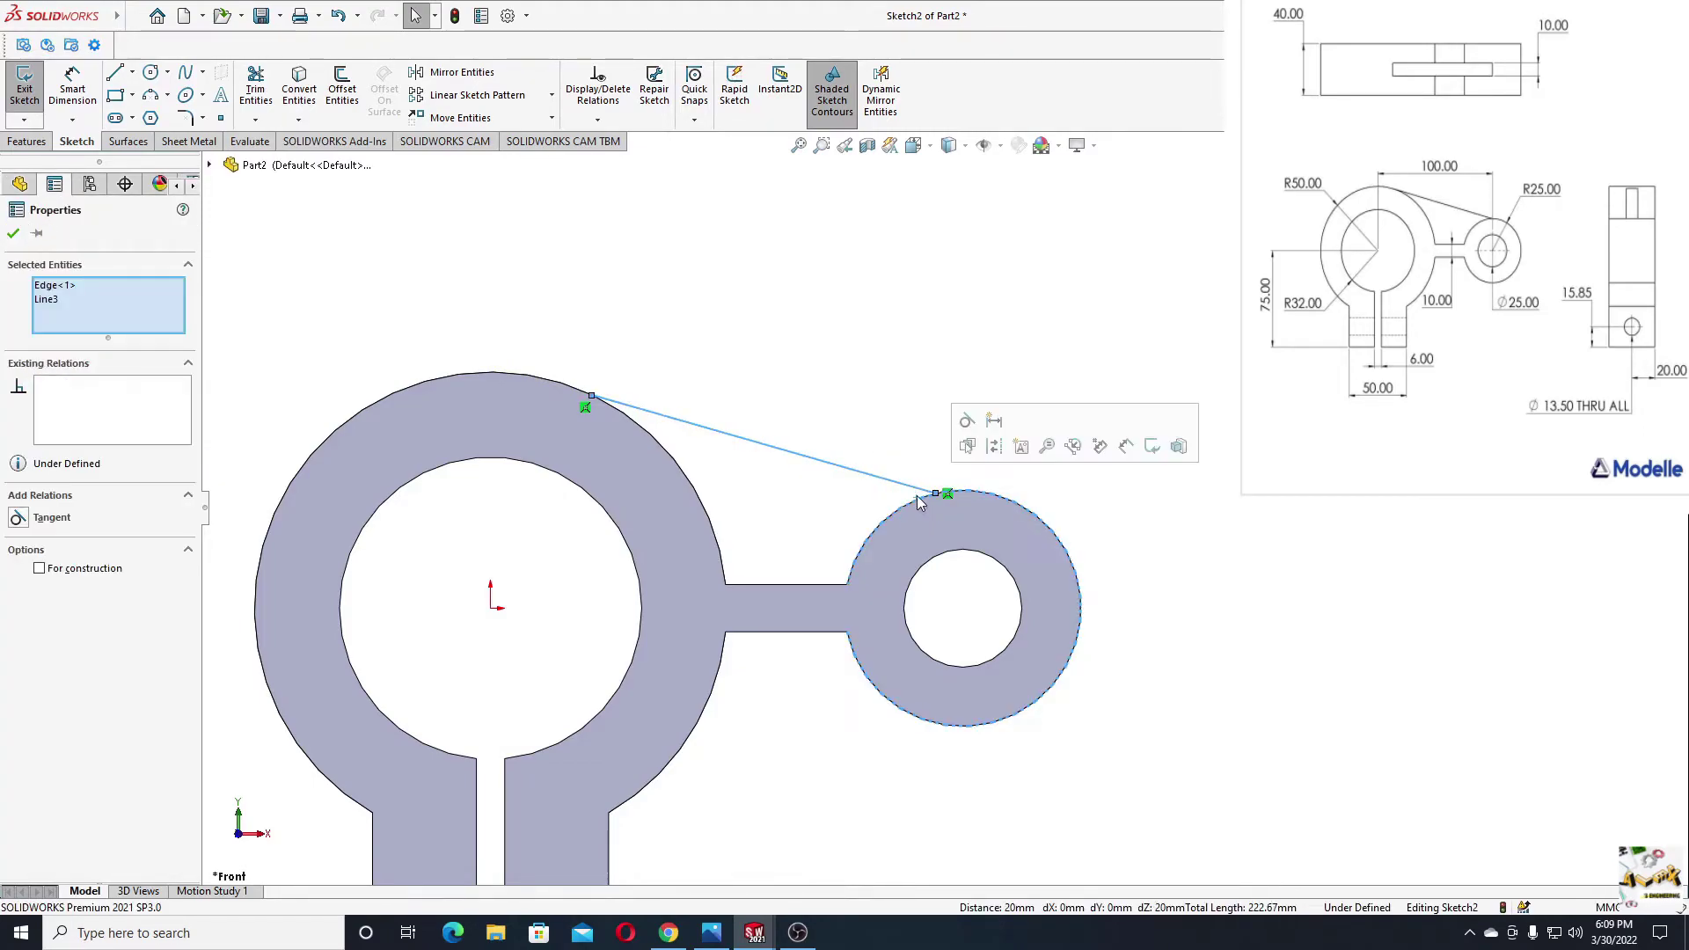
pyautogui.click(966, 422)
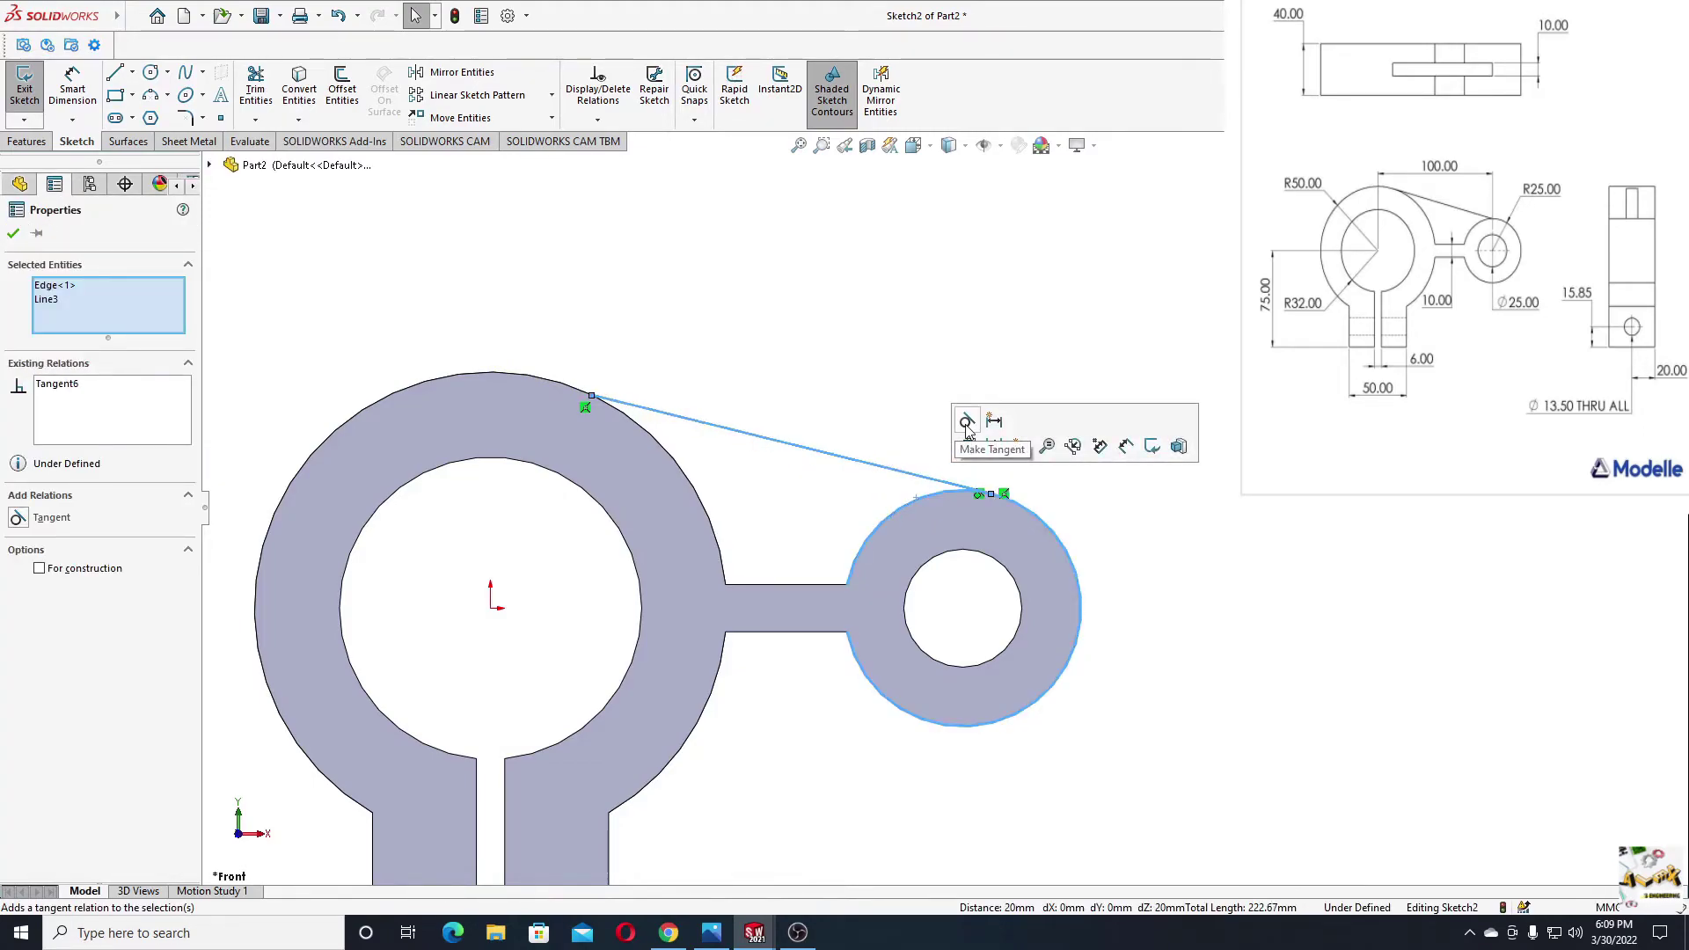
pyautogui.click(669, 415)
pyautogui.keyDown('ctrl'); pyautogui.click(633, 425); pyautogui.keyUp('ctrl')
pyautogui.click(679, 343)
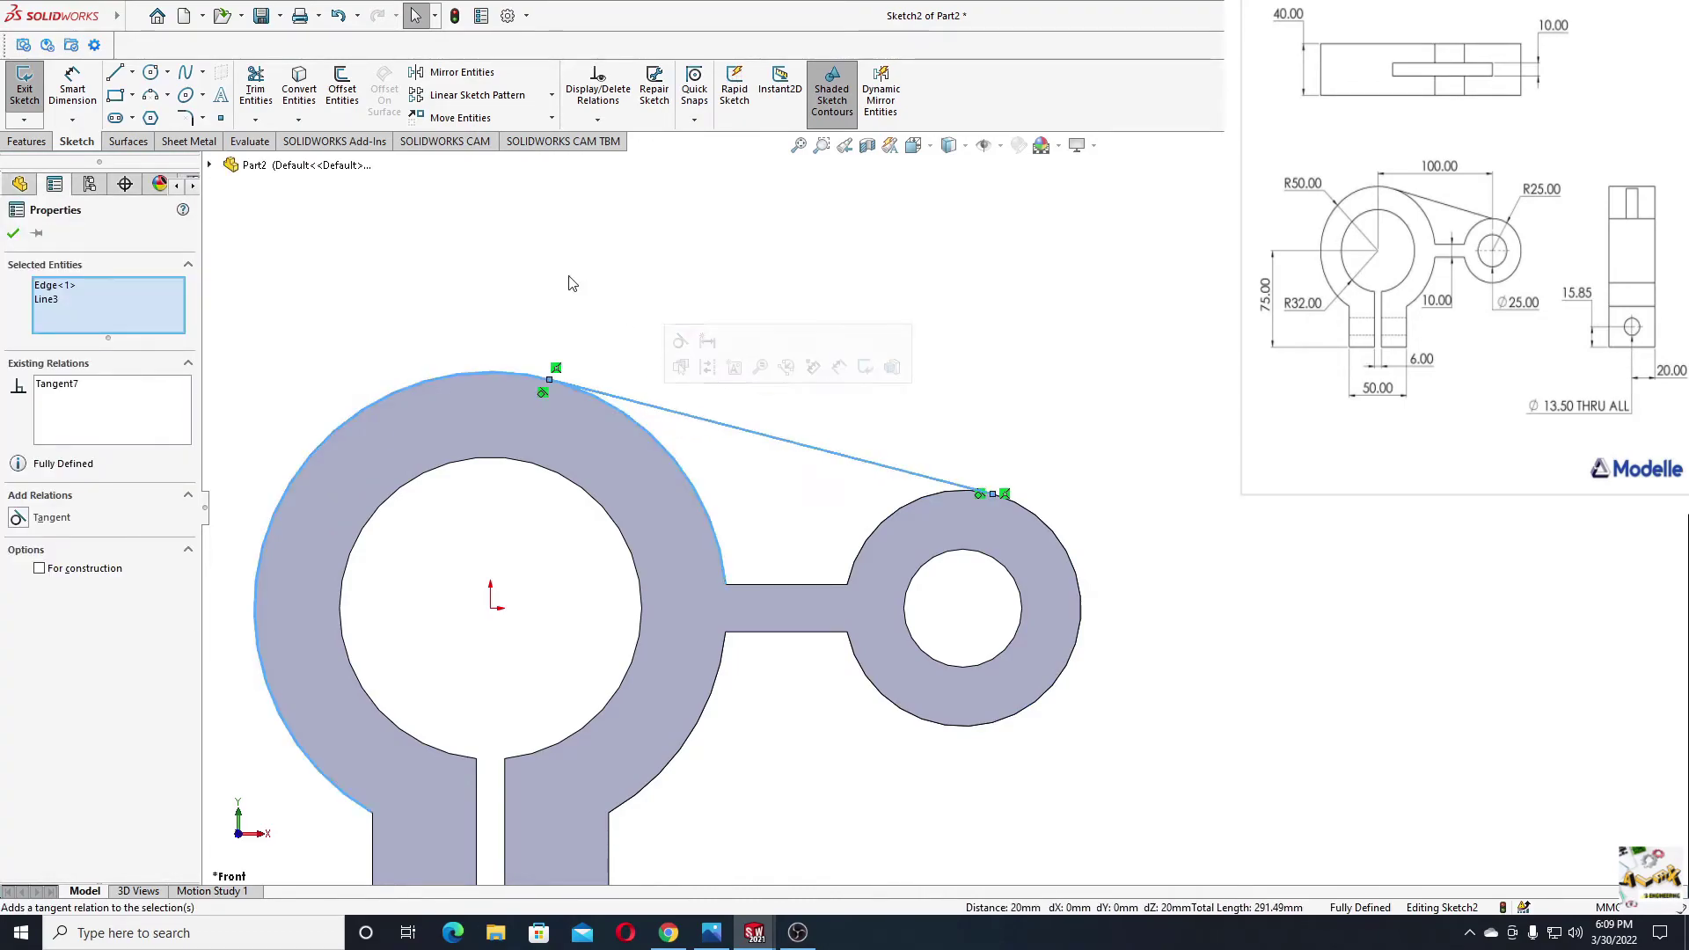
pyautogui.click(565, 275)
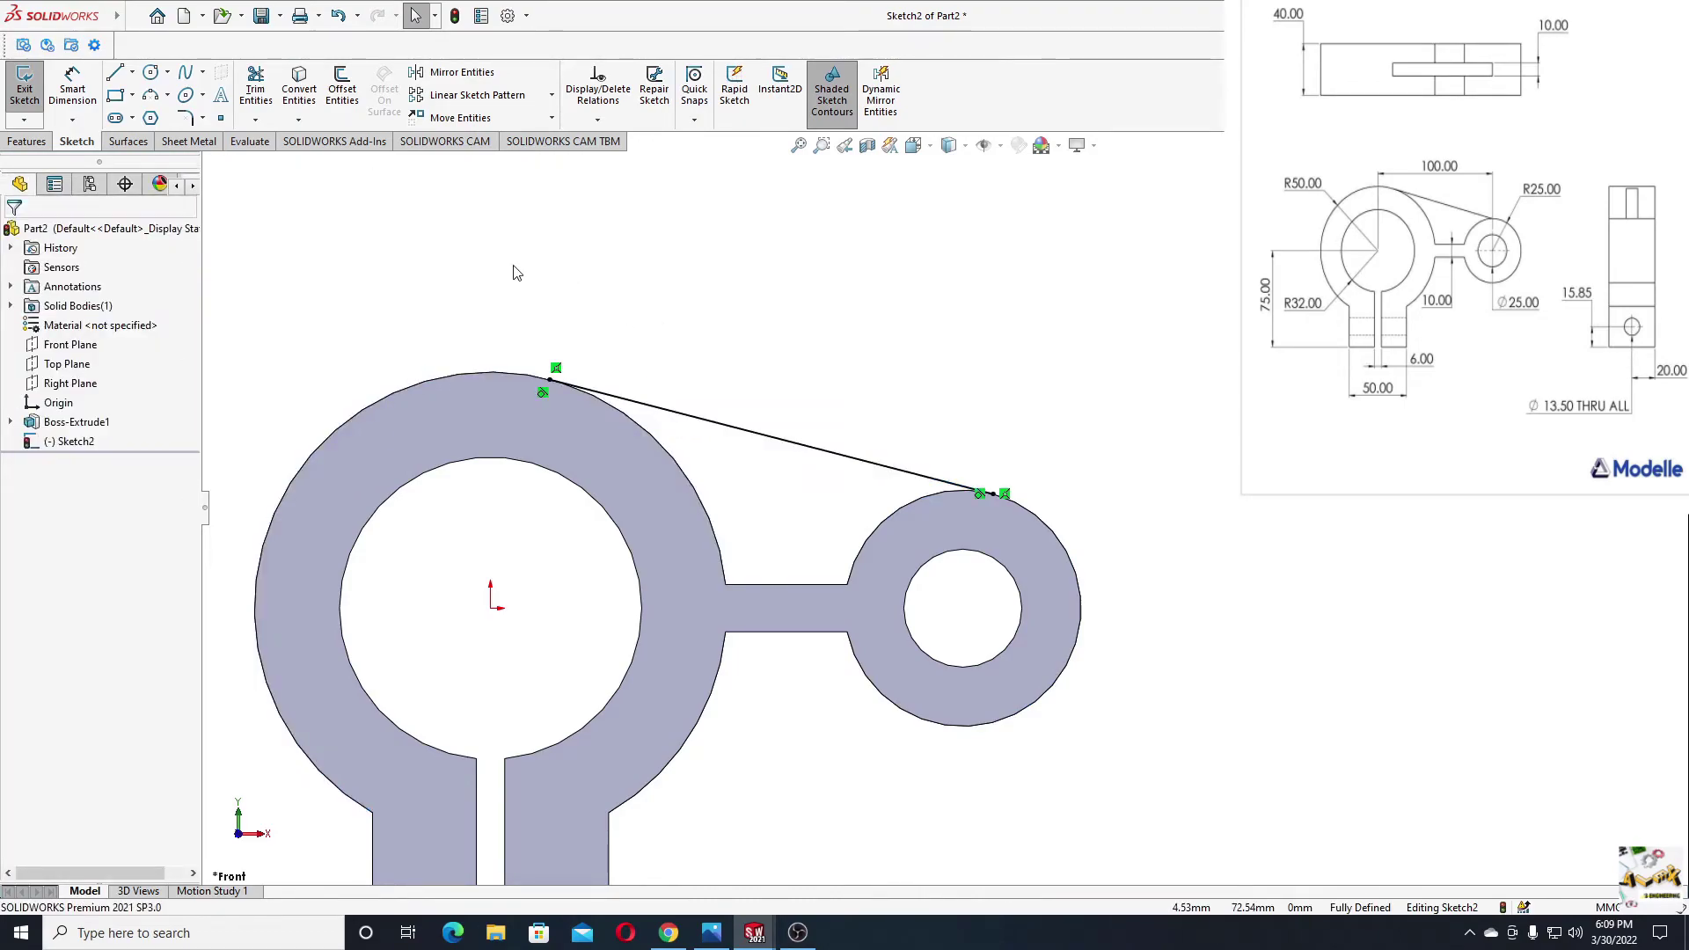
pyautogui.click(35, 143)
# Build a 10 mm rib from the tangent line, parallel to the sketch, with material side flipped.
pyautogui.click(576, 77)
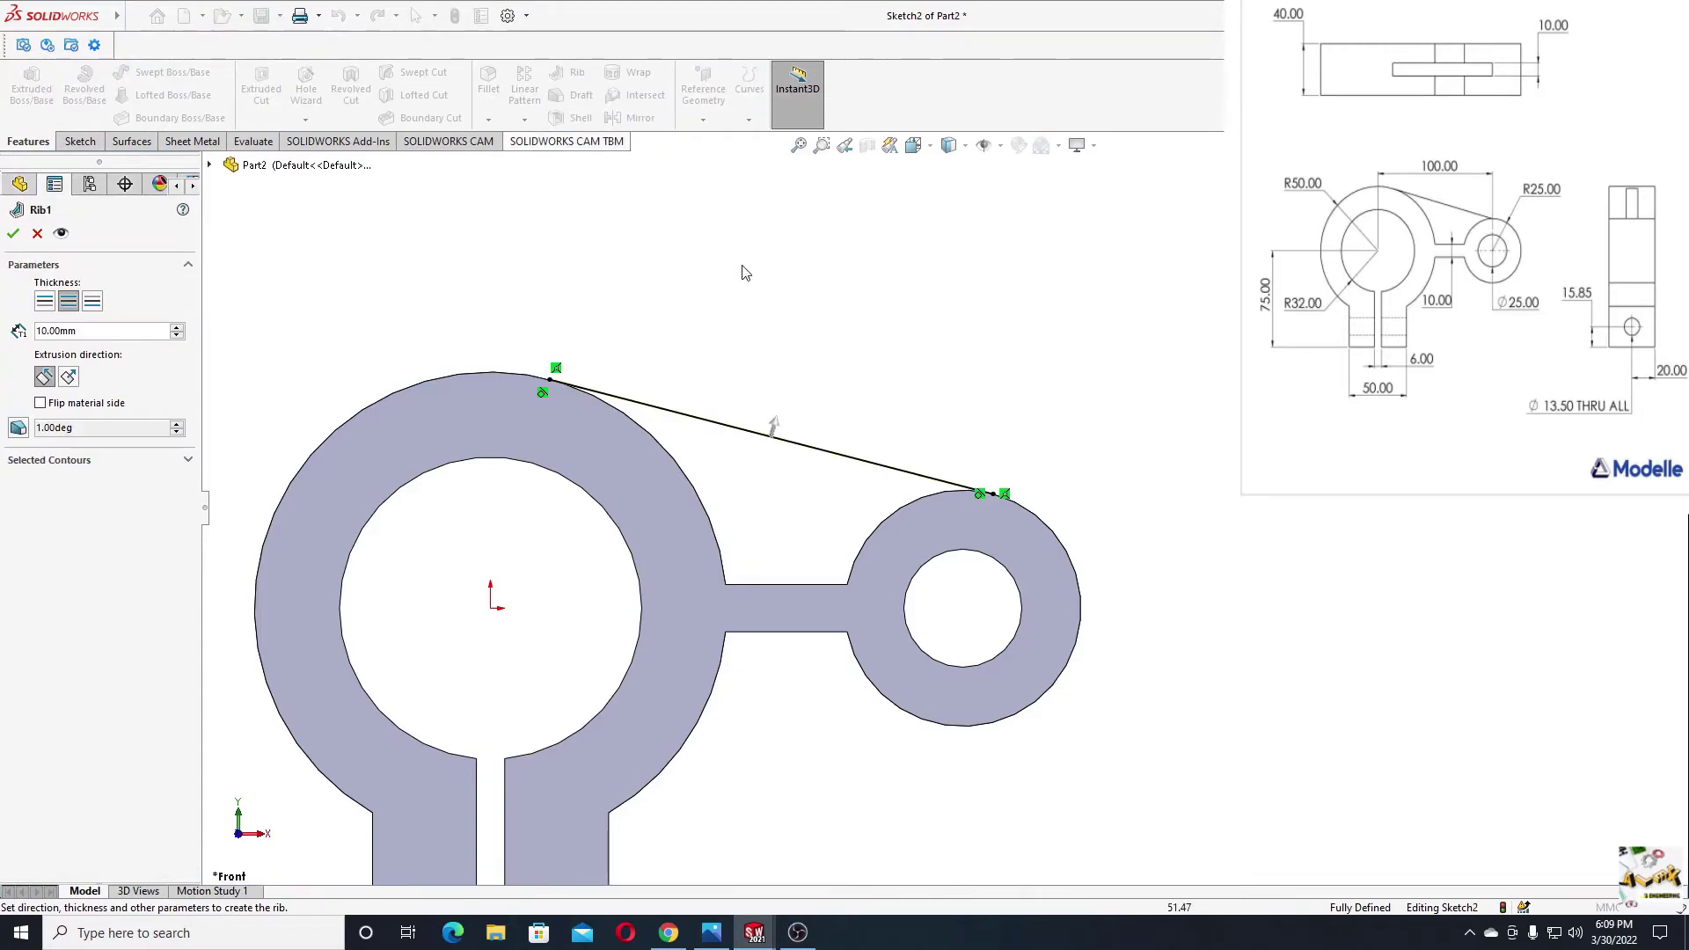
pyautogui.moveTo(772, 302); pyautogui.dragTo(810, 394, button='middle')
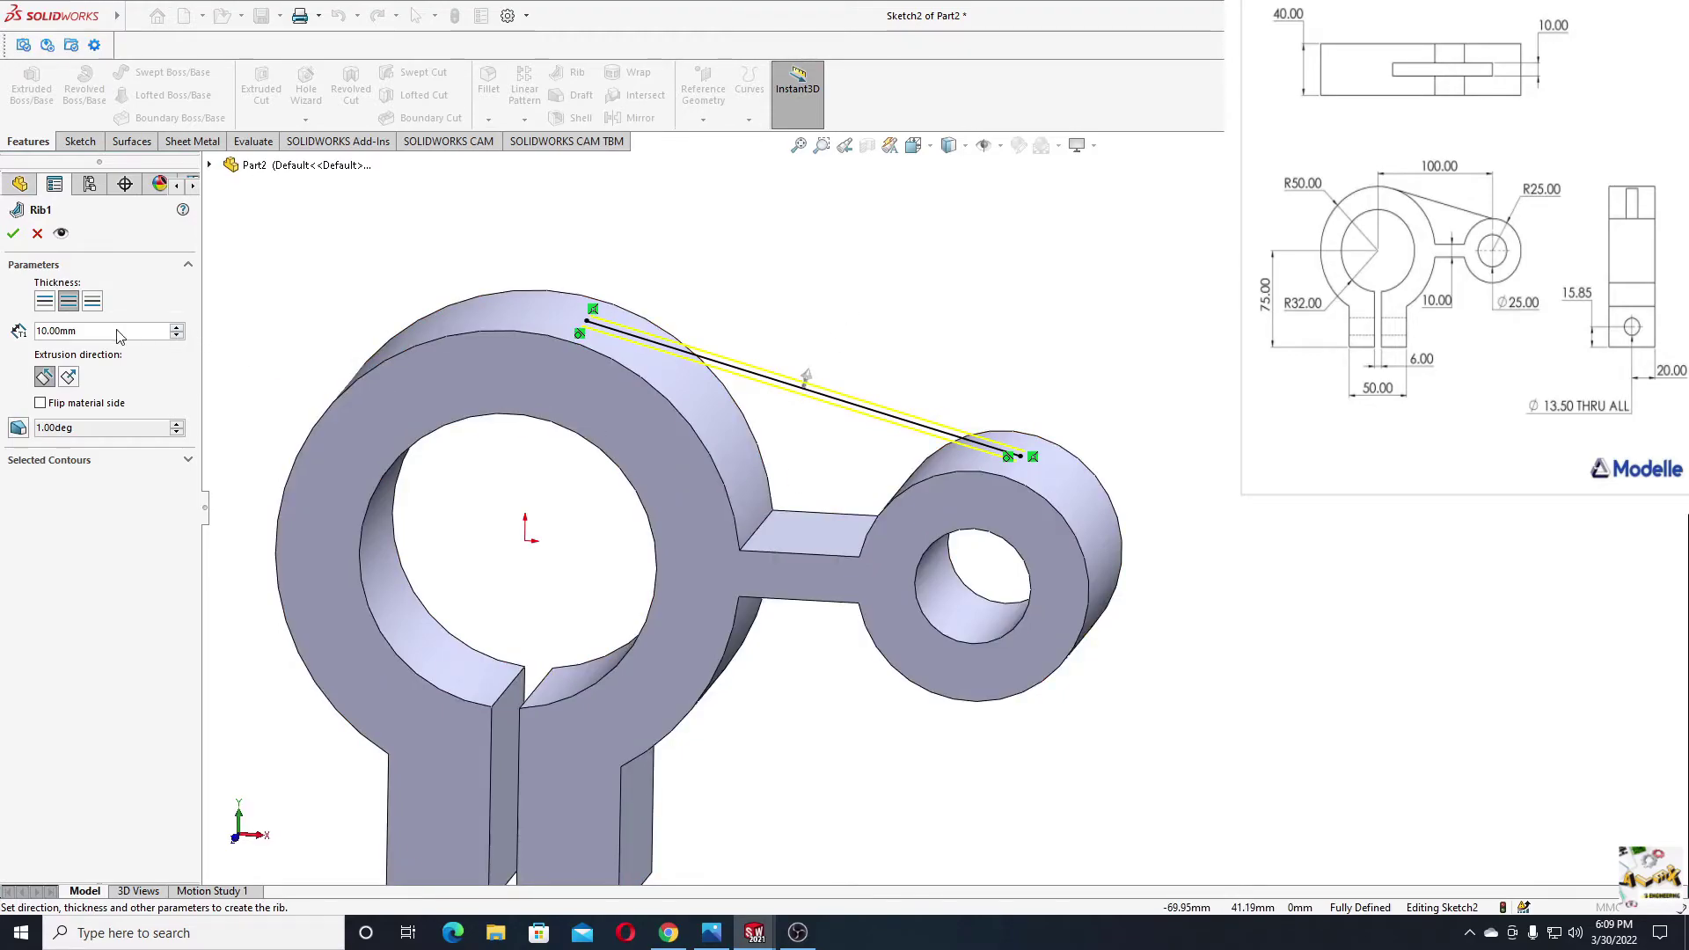
pyautogui.click(70, 381)
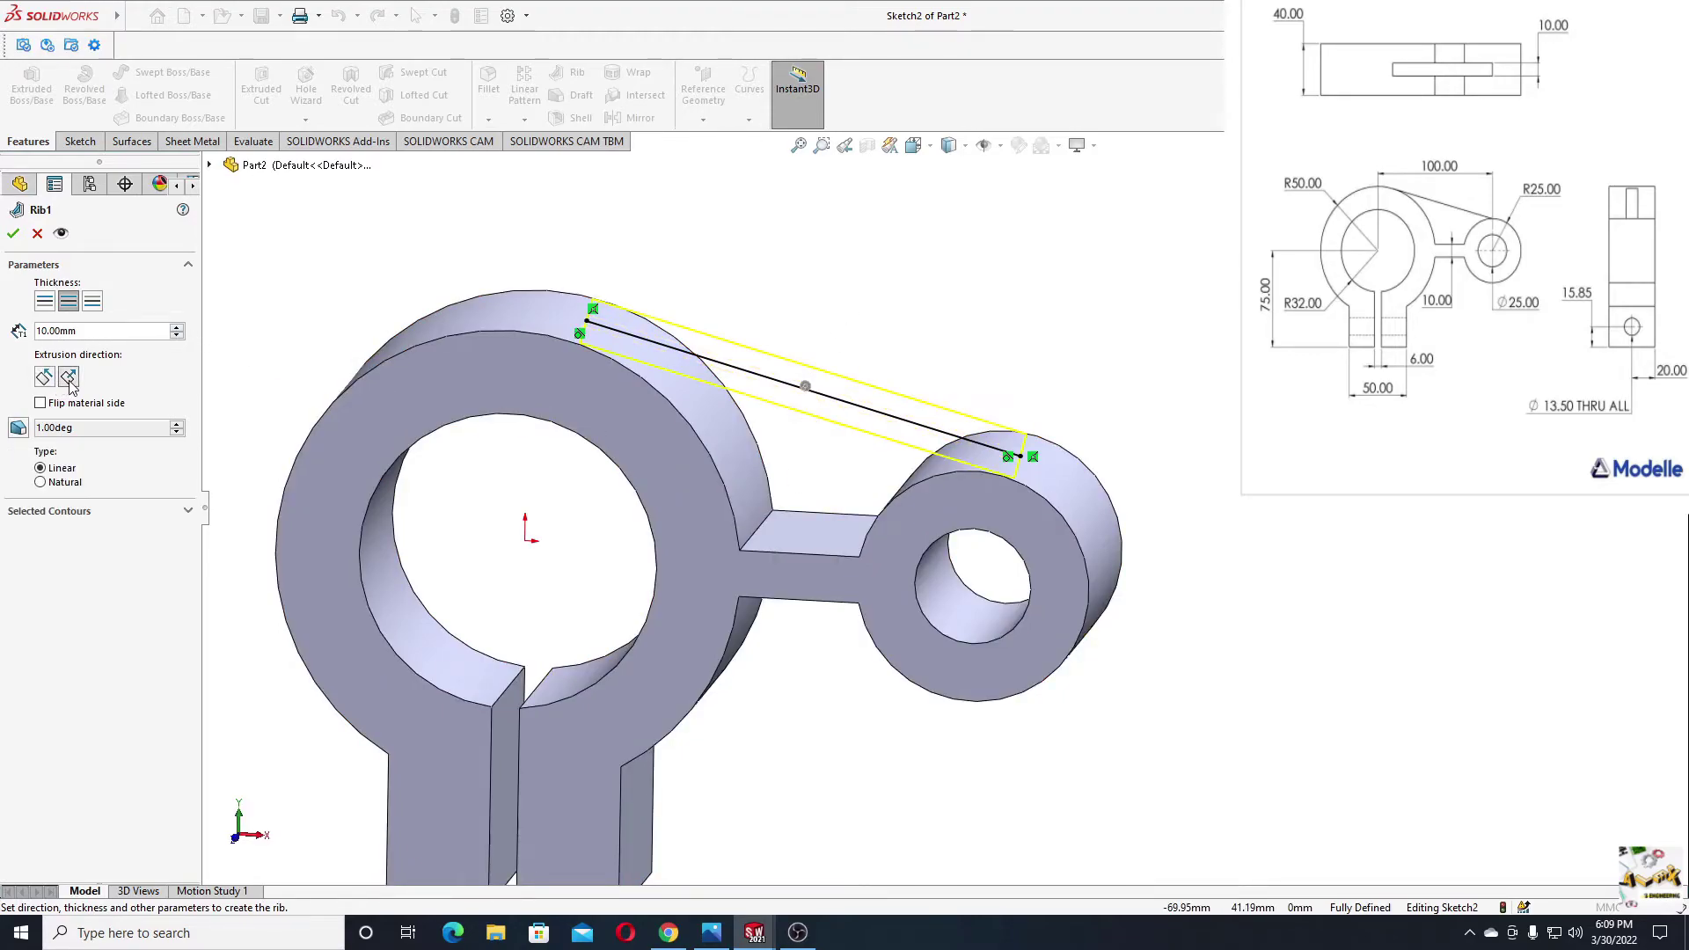
pyautogui.click(49, 384)
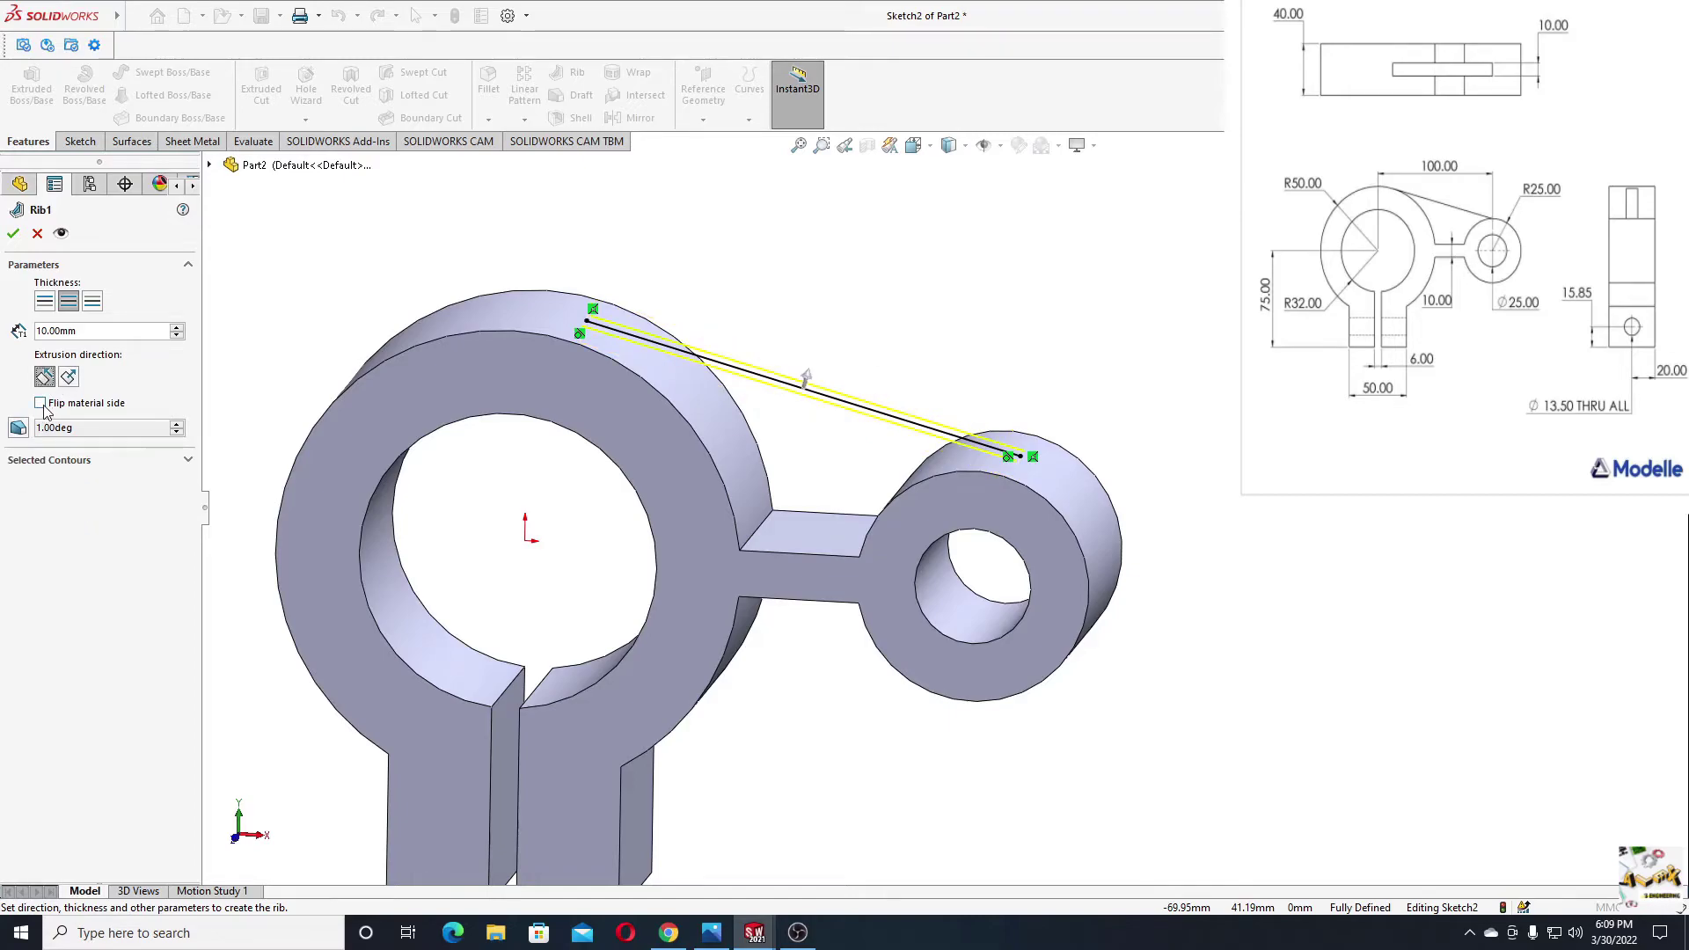
pyautogui.click(42, 404)
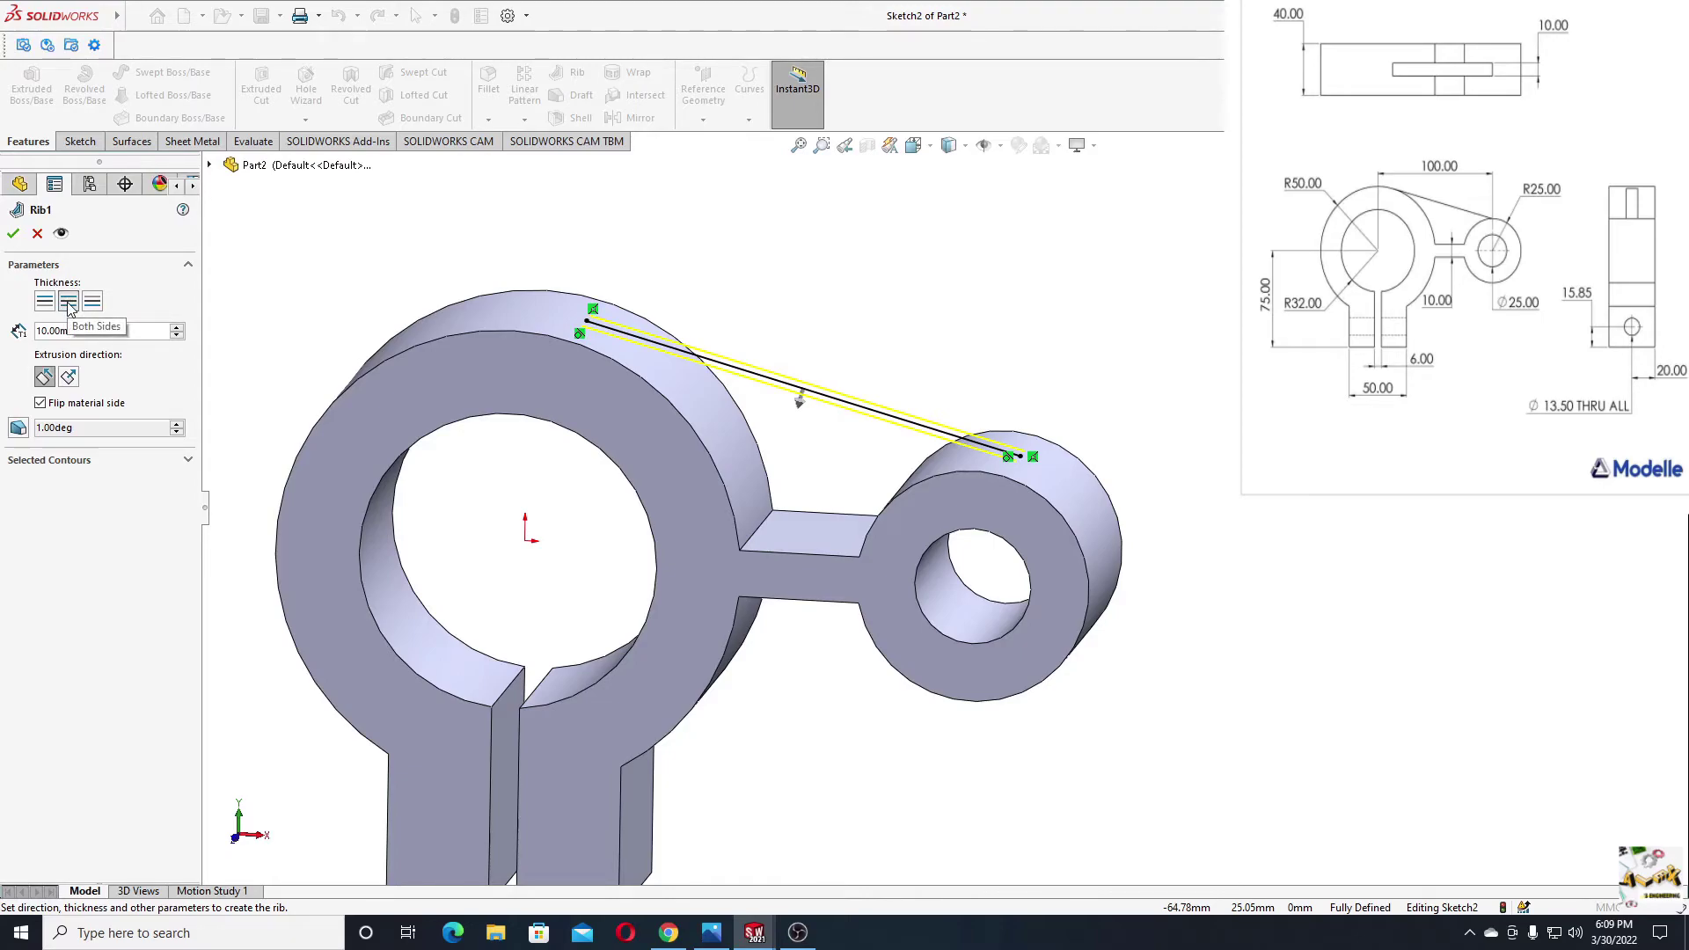
pyautogui.click(13, 234)
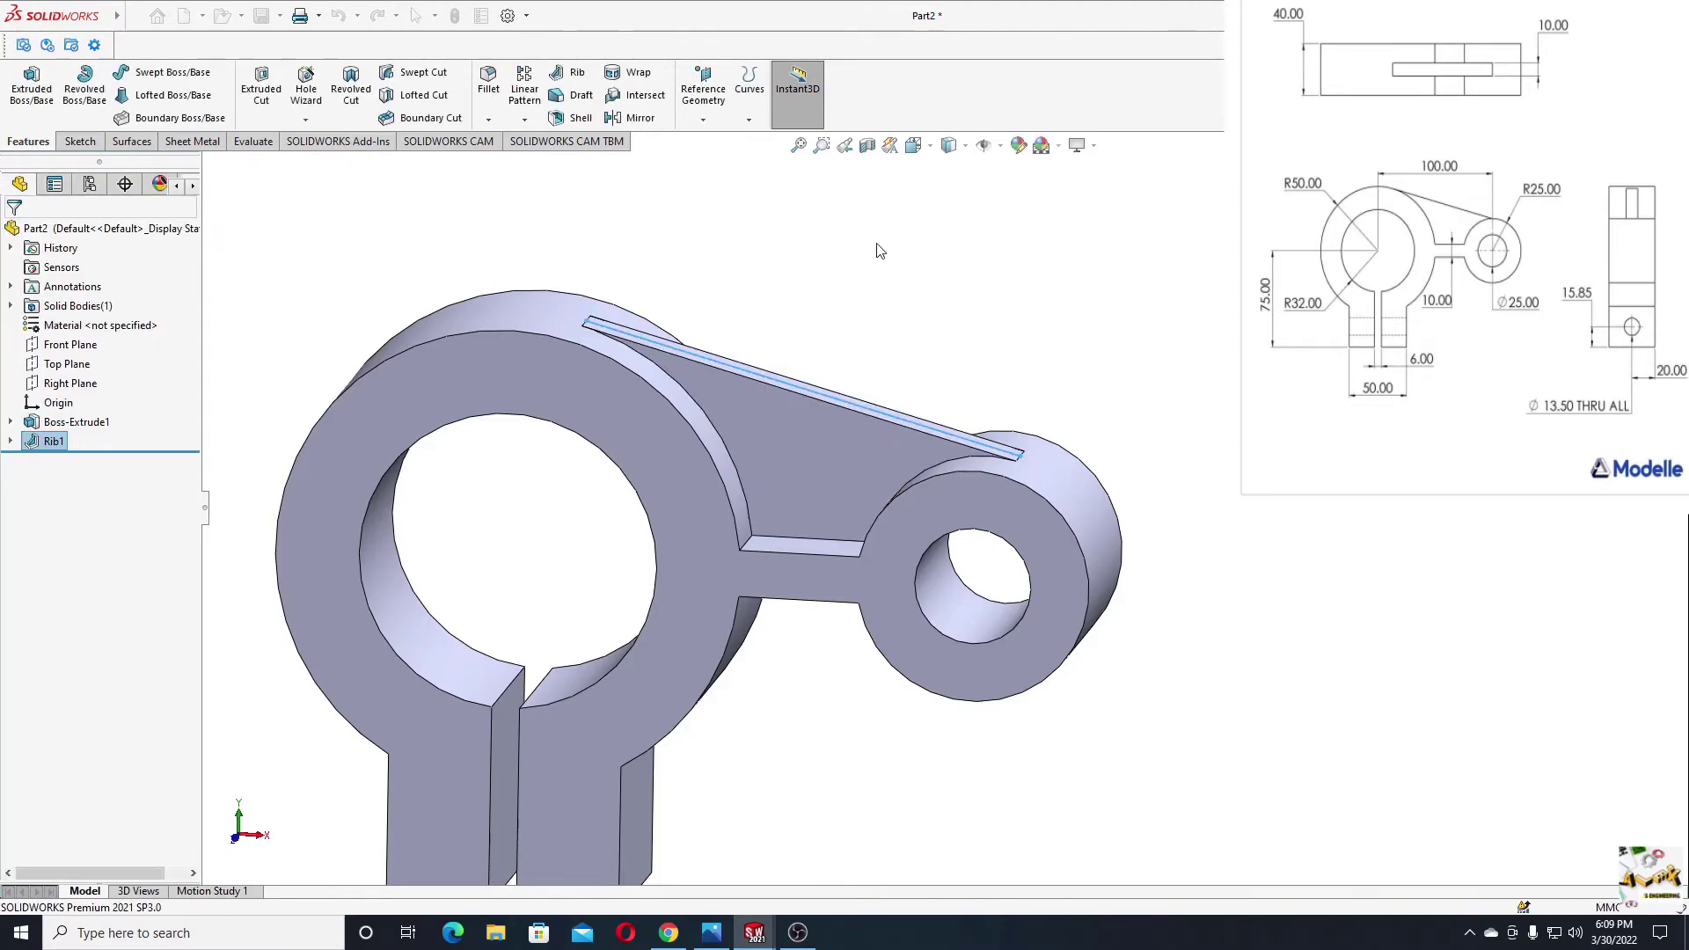
pyautogui.moveTo(914, 293); pyautogui.dragTo(878, 370, button='middle')
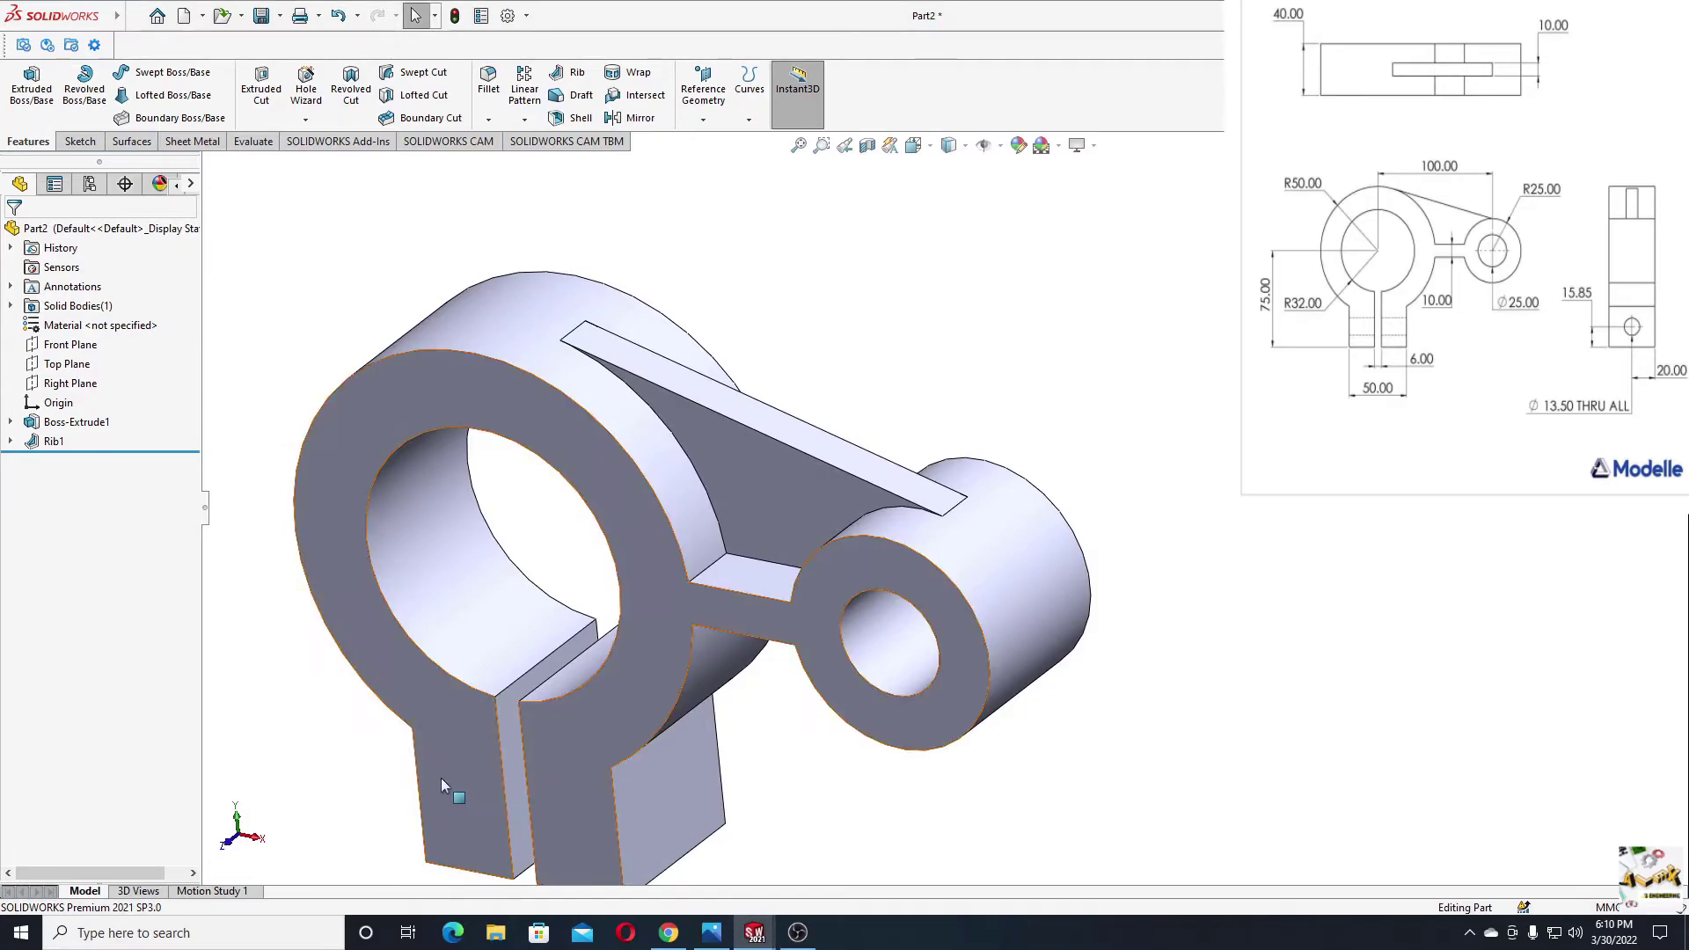
pyautogui.keyDown('ctrl'); pyautogui.moveTo(441, 777); pyautogui.dragTo(605, 636, button='middle'); pyautogui.keyUp('ctrl')
pyautogui.click(605, 635)
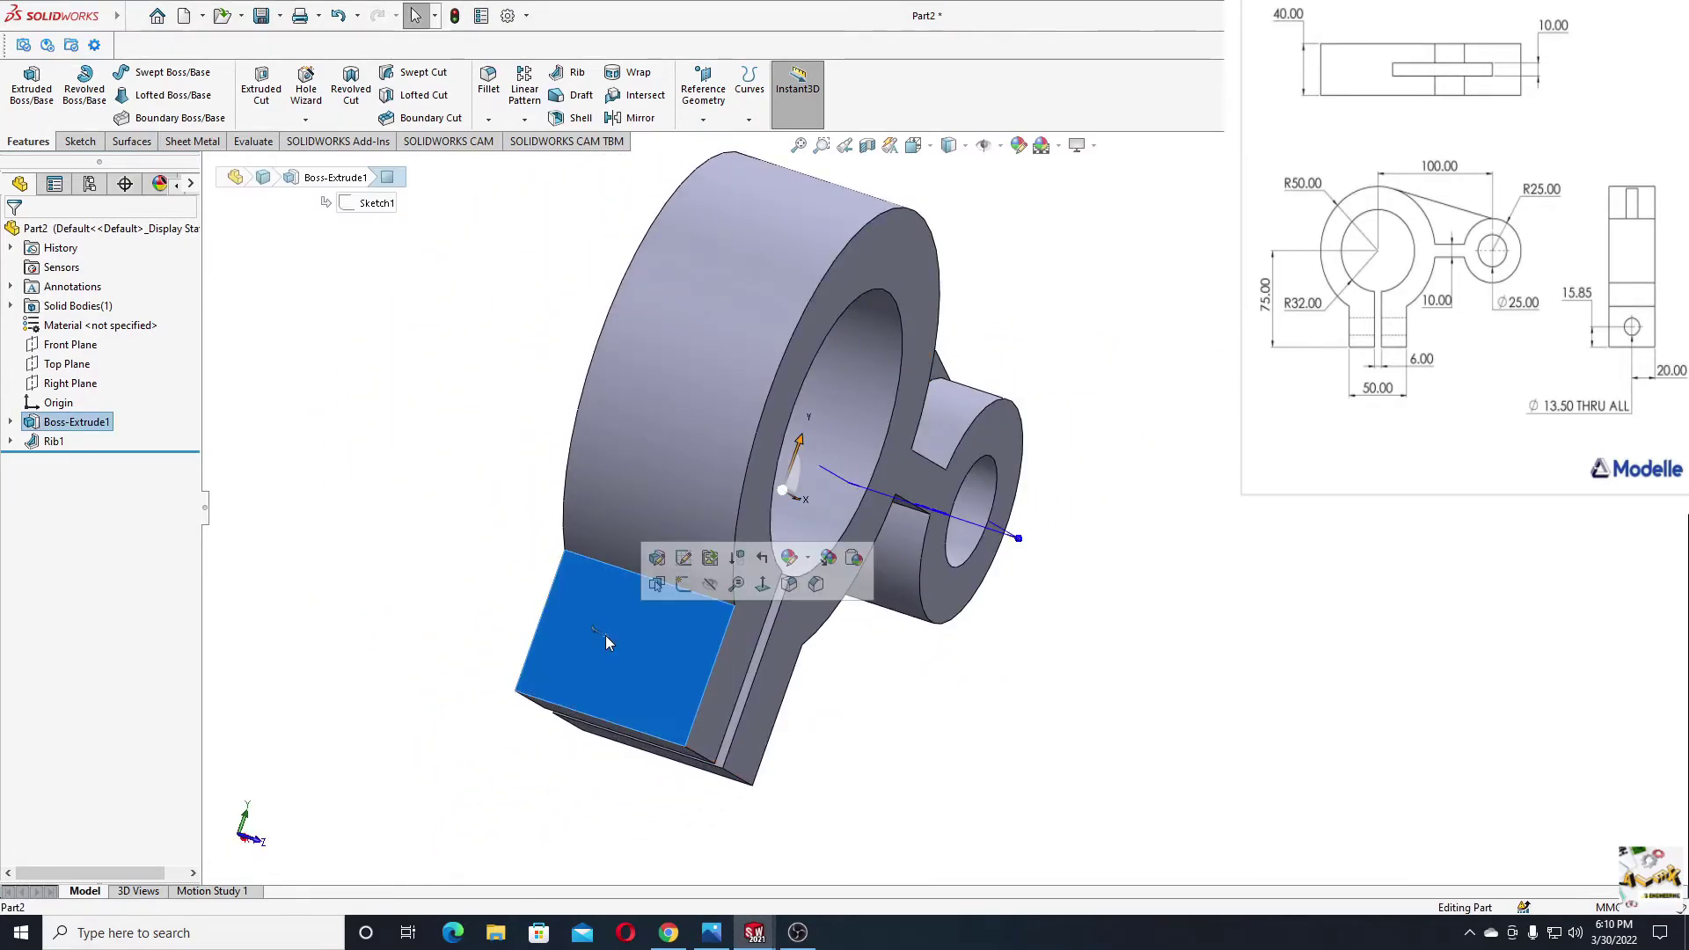
pyautogui.click(683, 586)
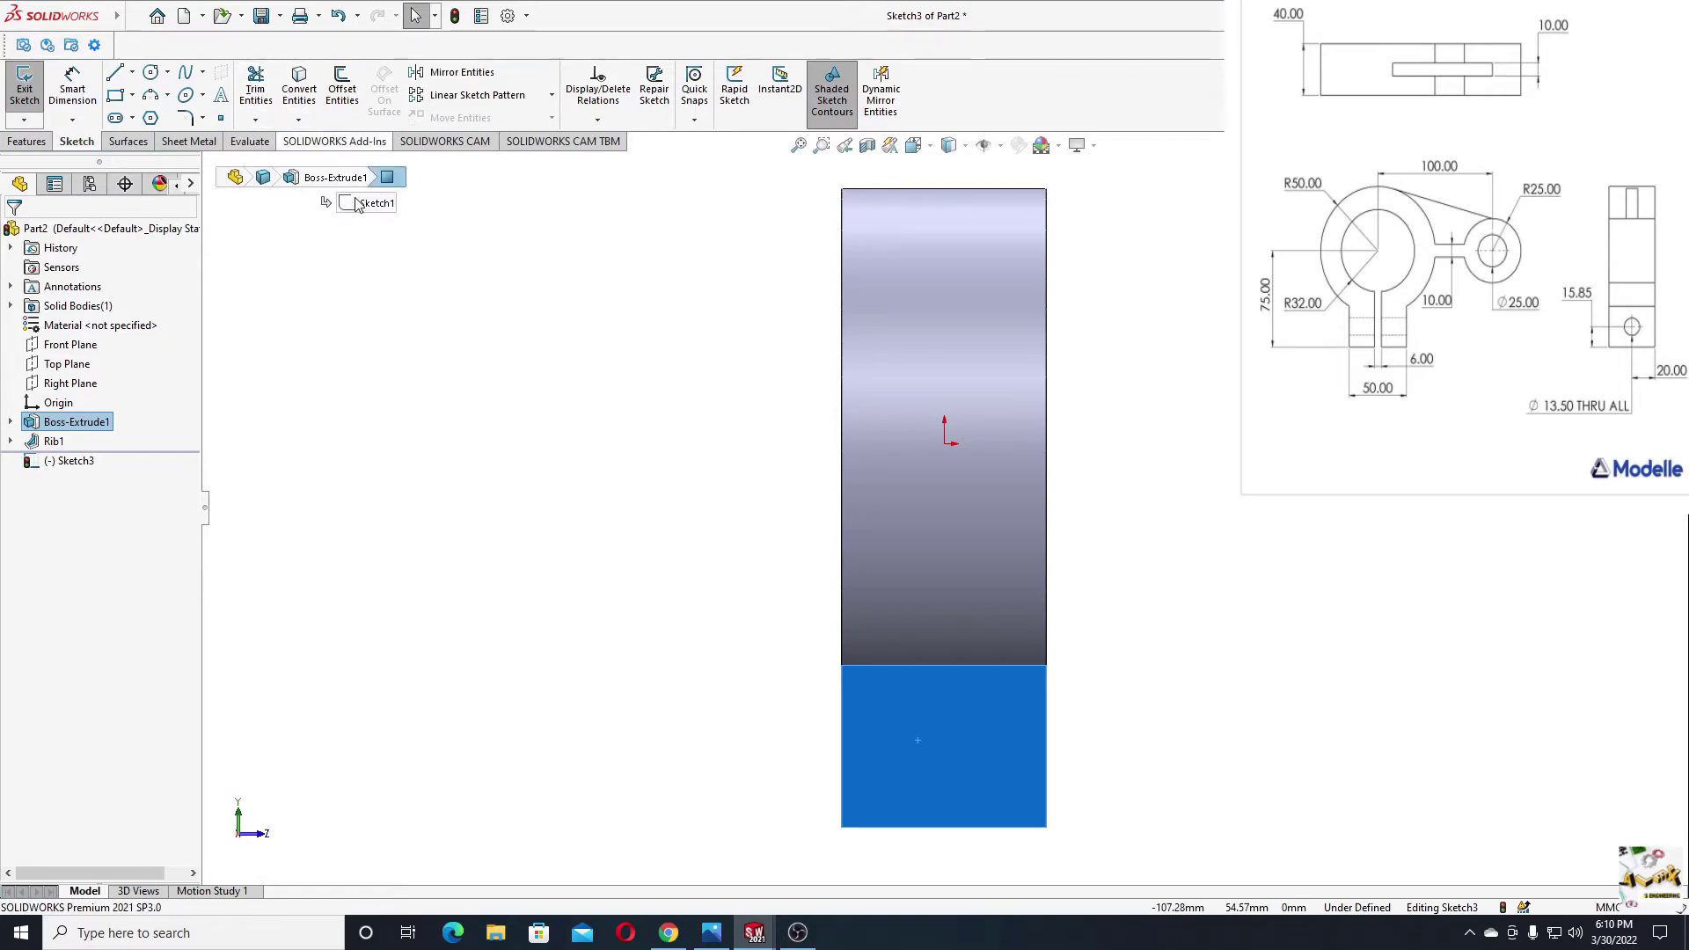
pyautogui.click(553, 556)
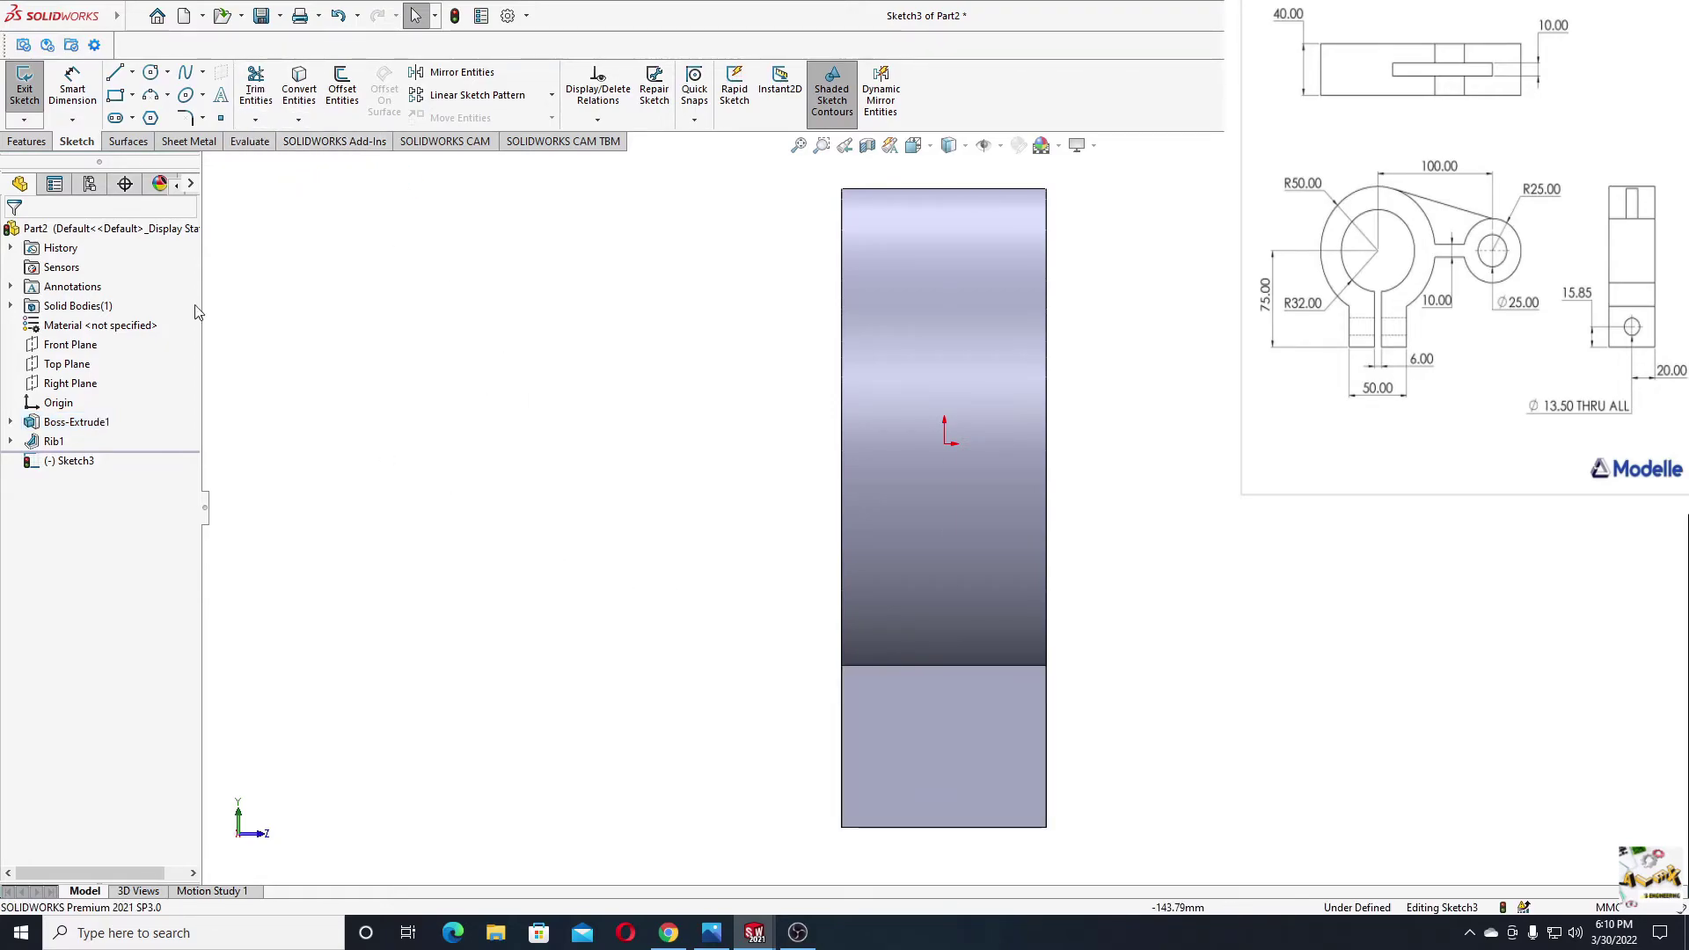
pyautogui.click(24, 88)
pyautogui.scroll(1, 648, 557)
pyautogui.keyDown('ctrl'); pyautogui.moveTo(648, 558); pyautogui.dragTo(453, 557, button='middle'); pyautogui.keyUp('ctrl')
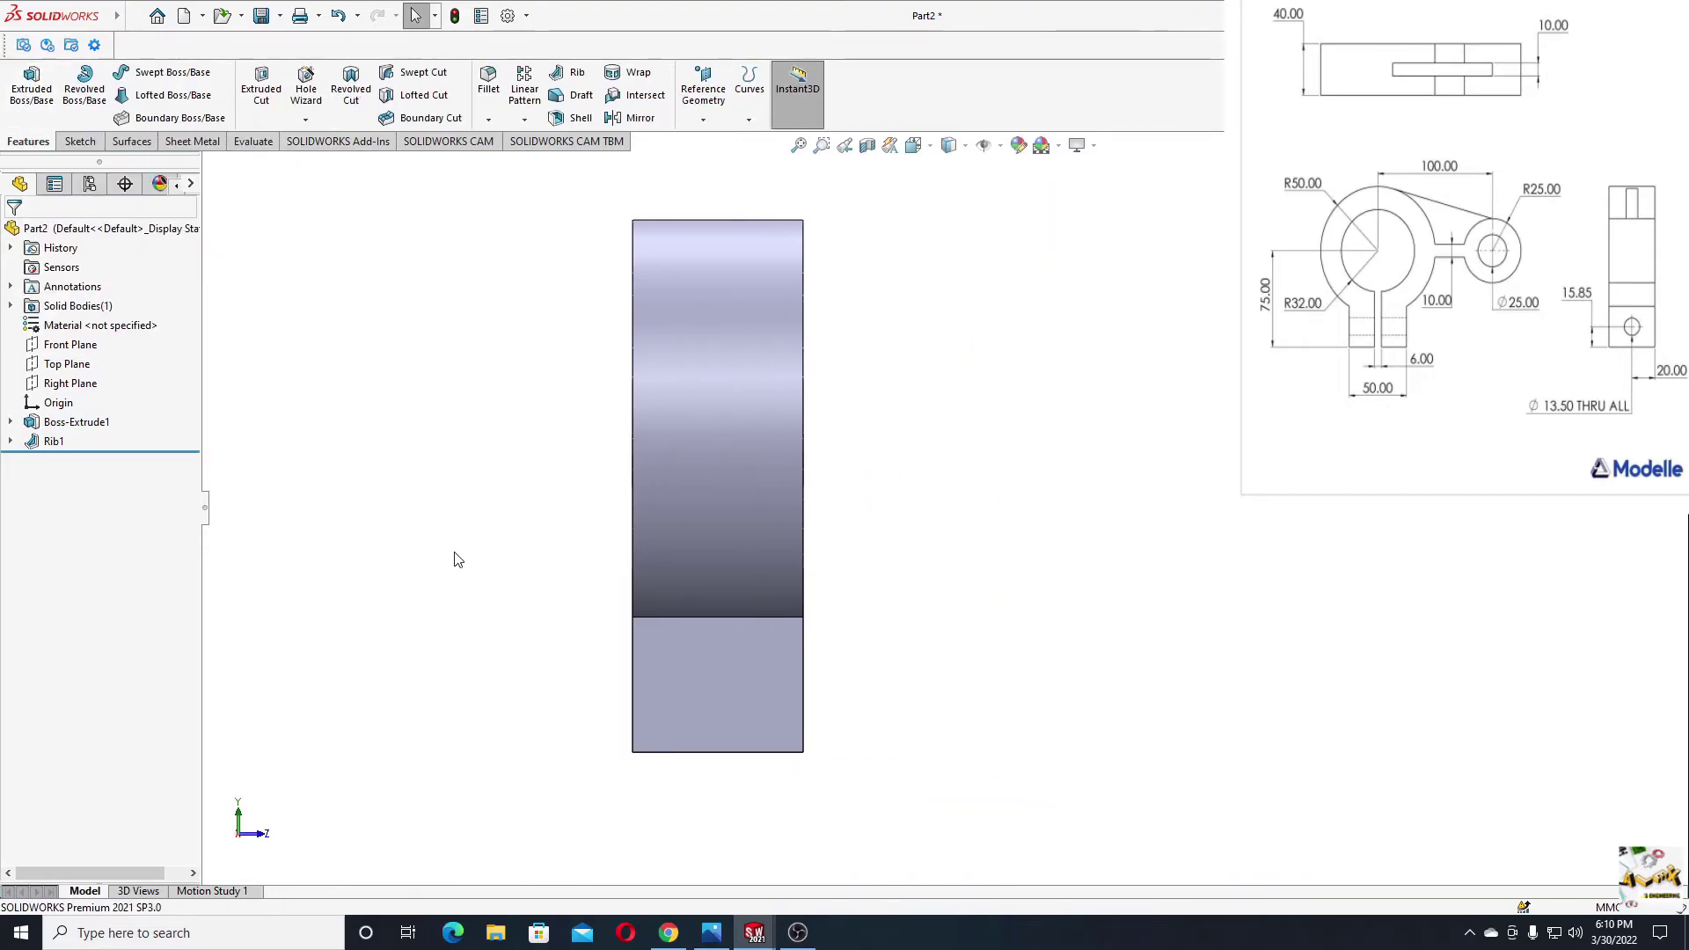
# Start a Hole Wizard hole using the Drill sizes type and the Ø13.5 size.
pyautogui.click(306, 92)
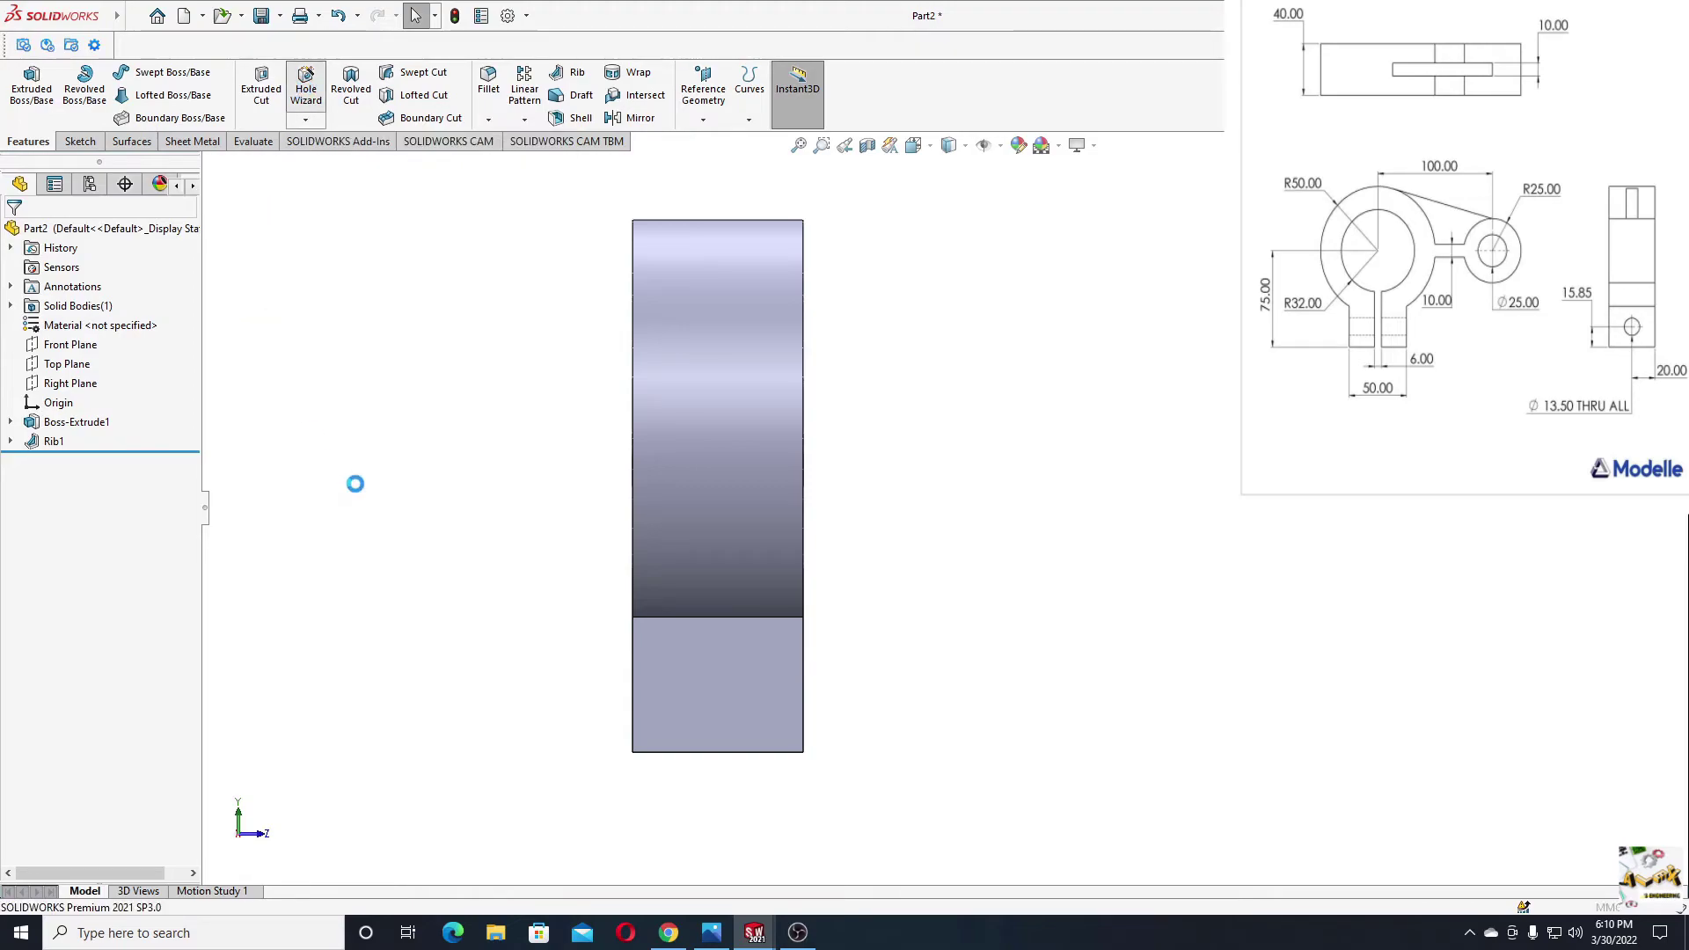
pyautogui.click(952, 480)
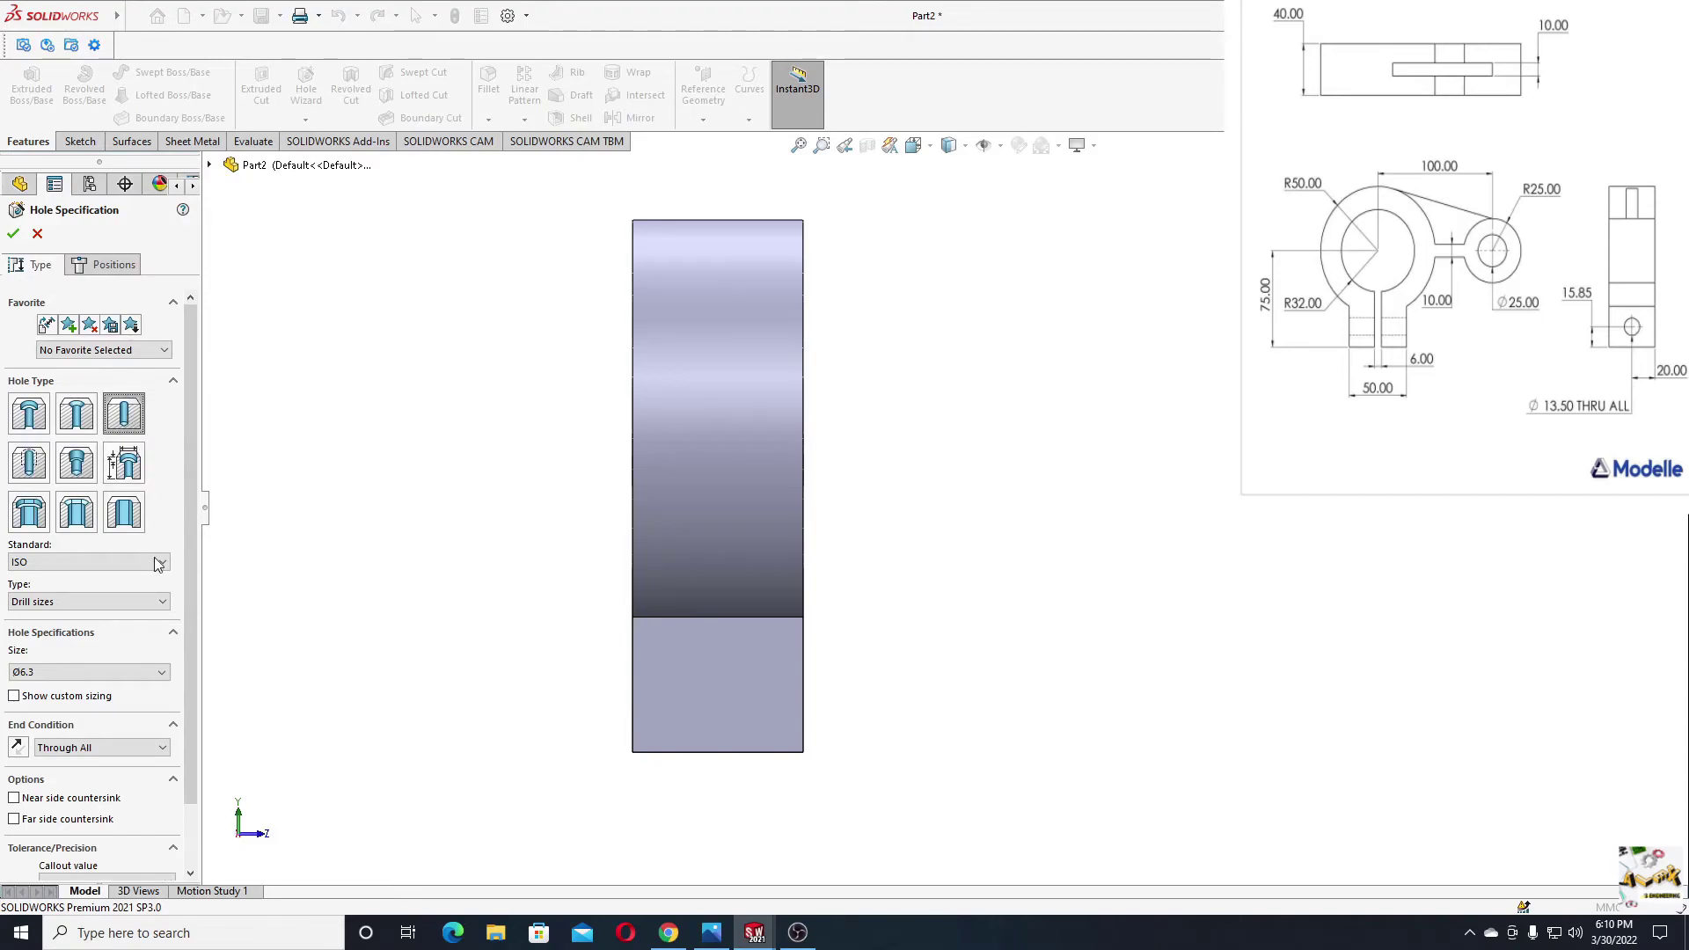
pyautogui.click(79, 602)
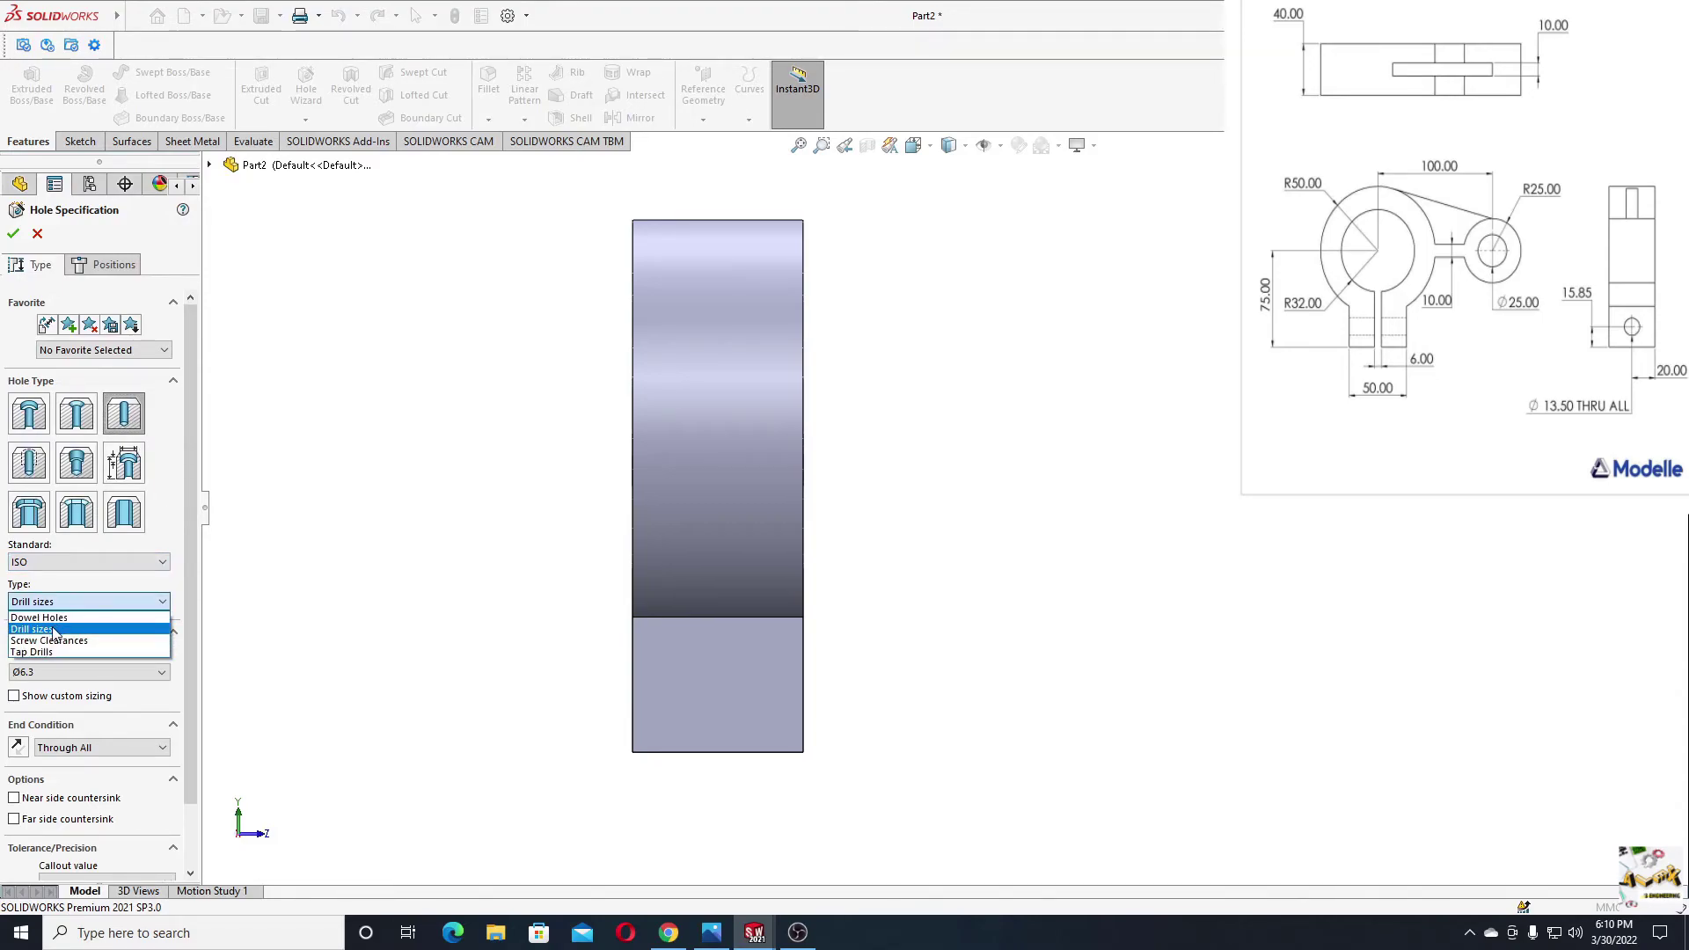
pyautogui.click(55, 626)
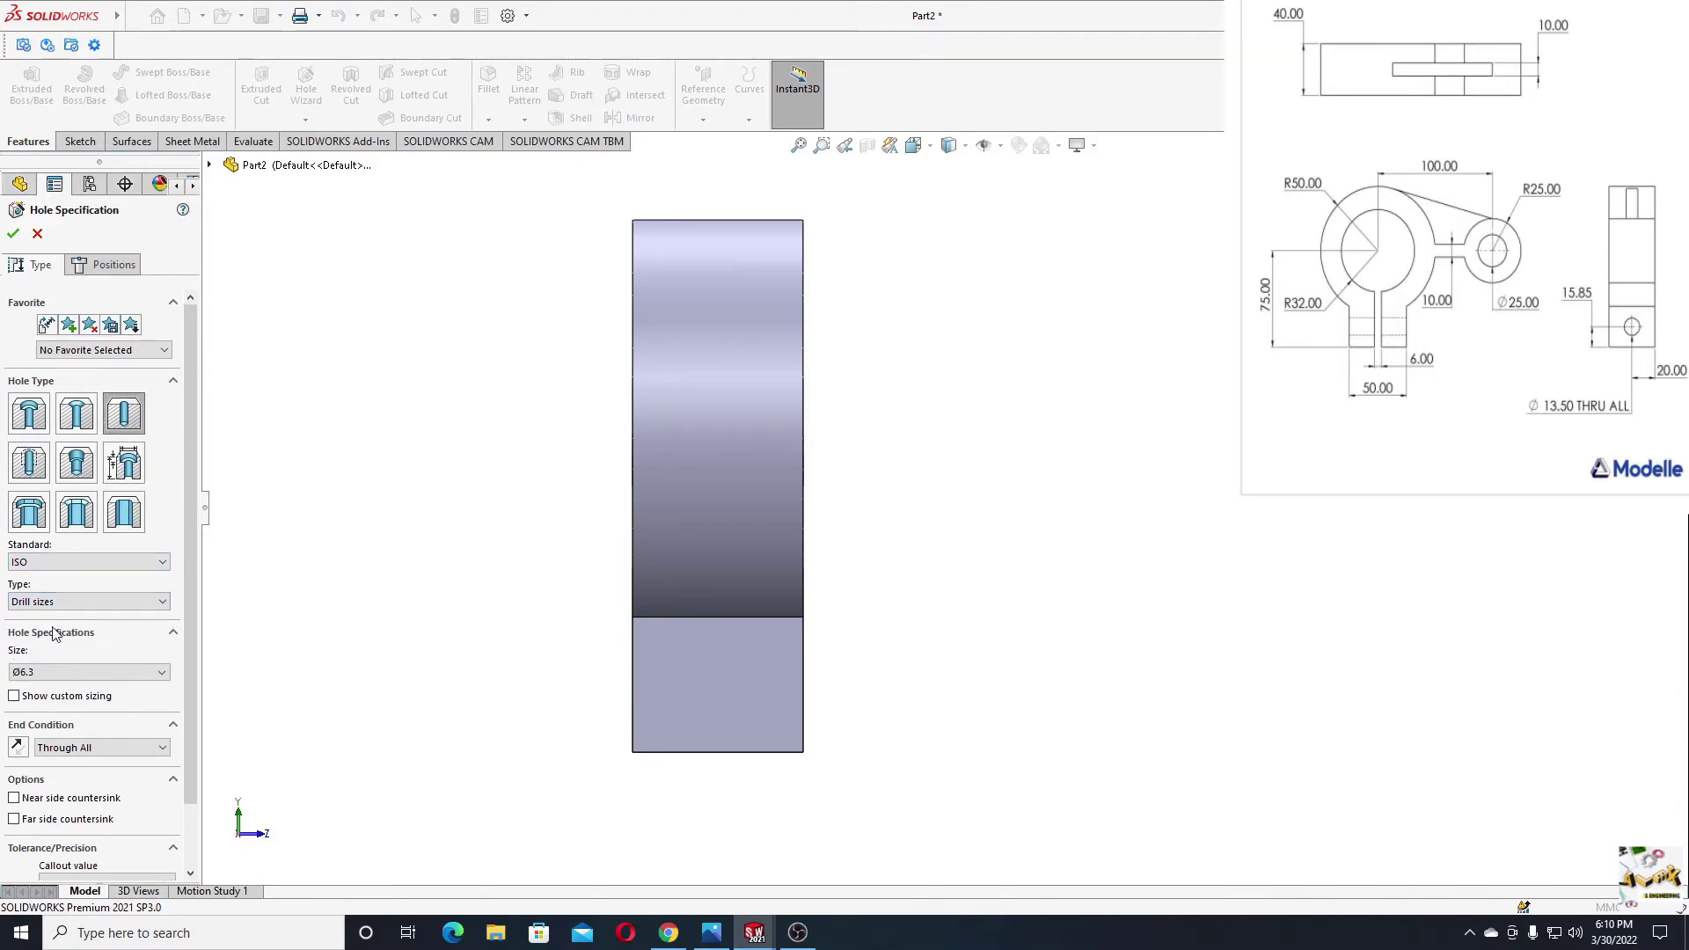
pyautogui.click(60, 671)
pyautogui.scroll(-1, 94, 760)
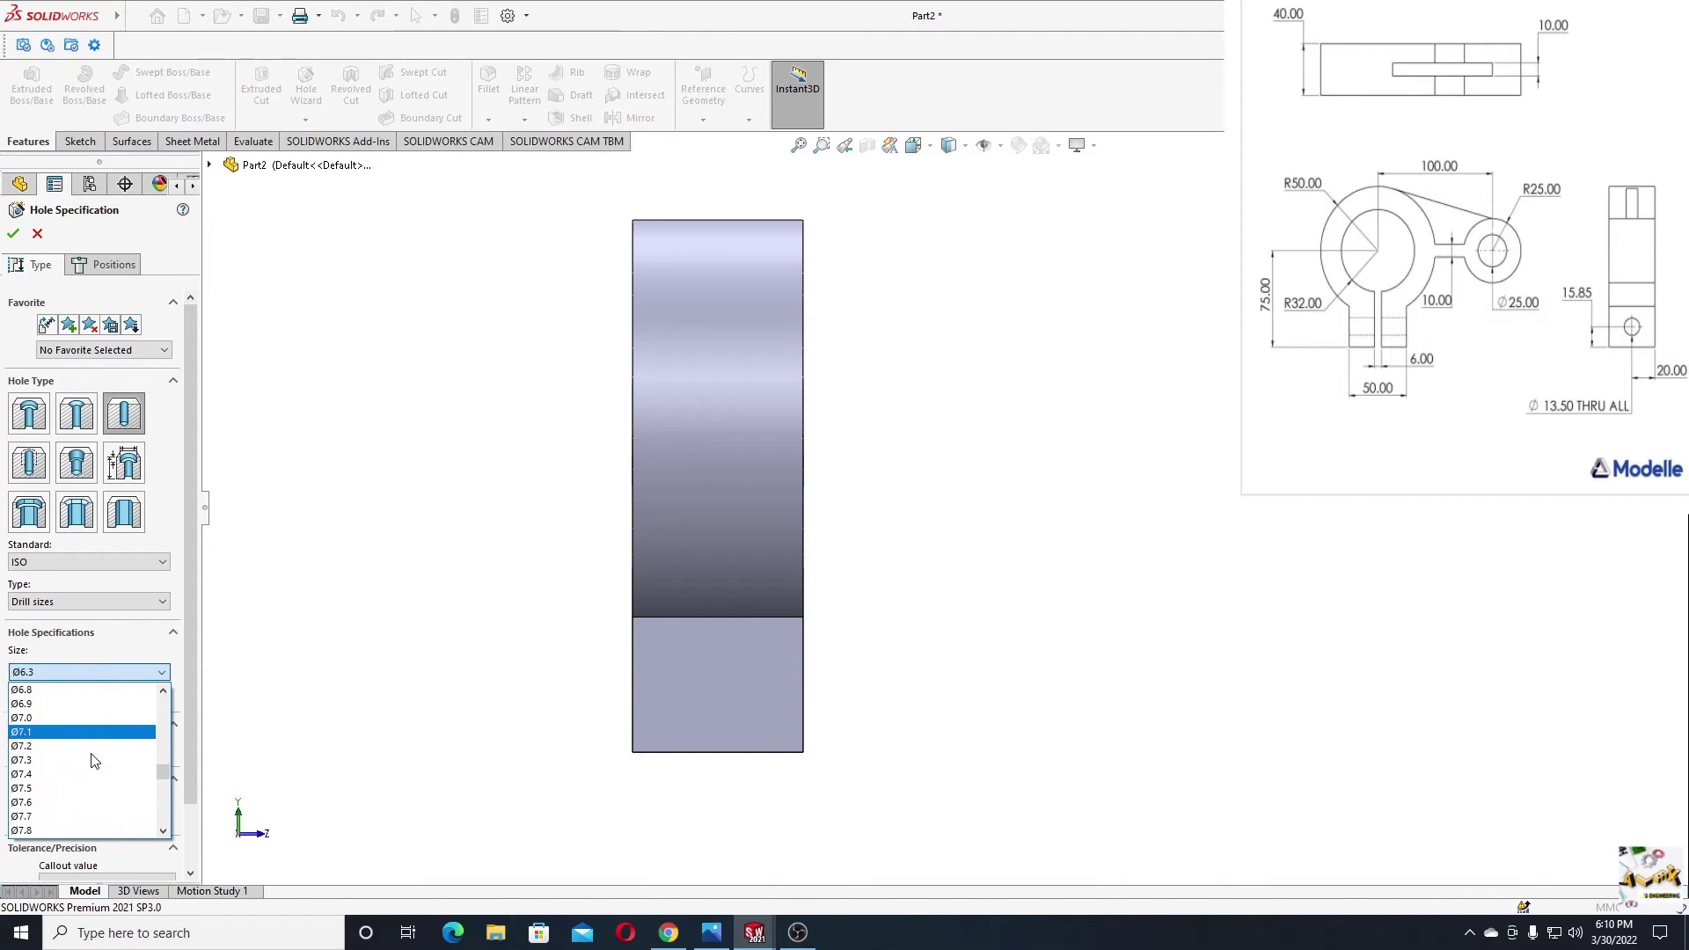
pyautogui.scroll(-7, 94, 760)
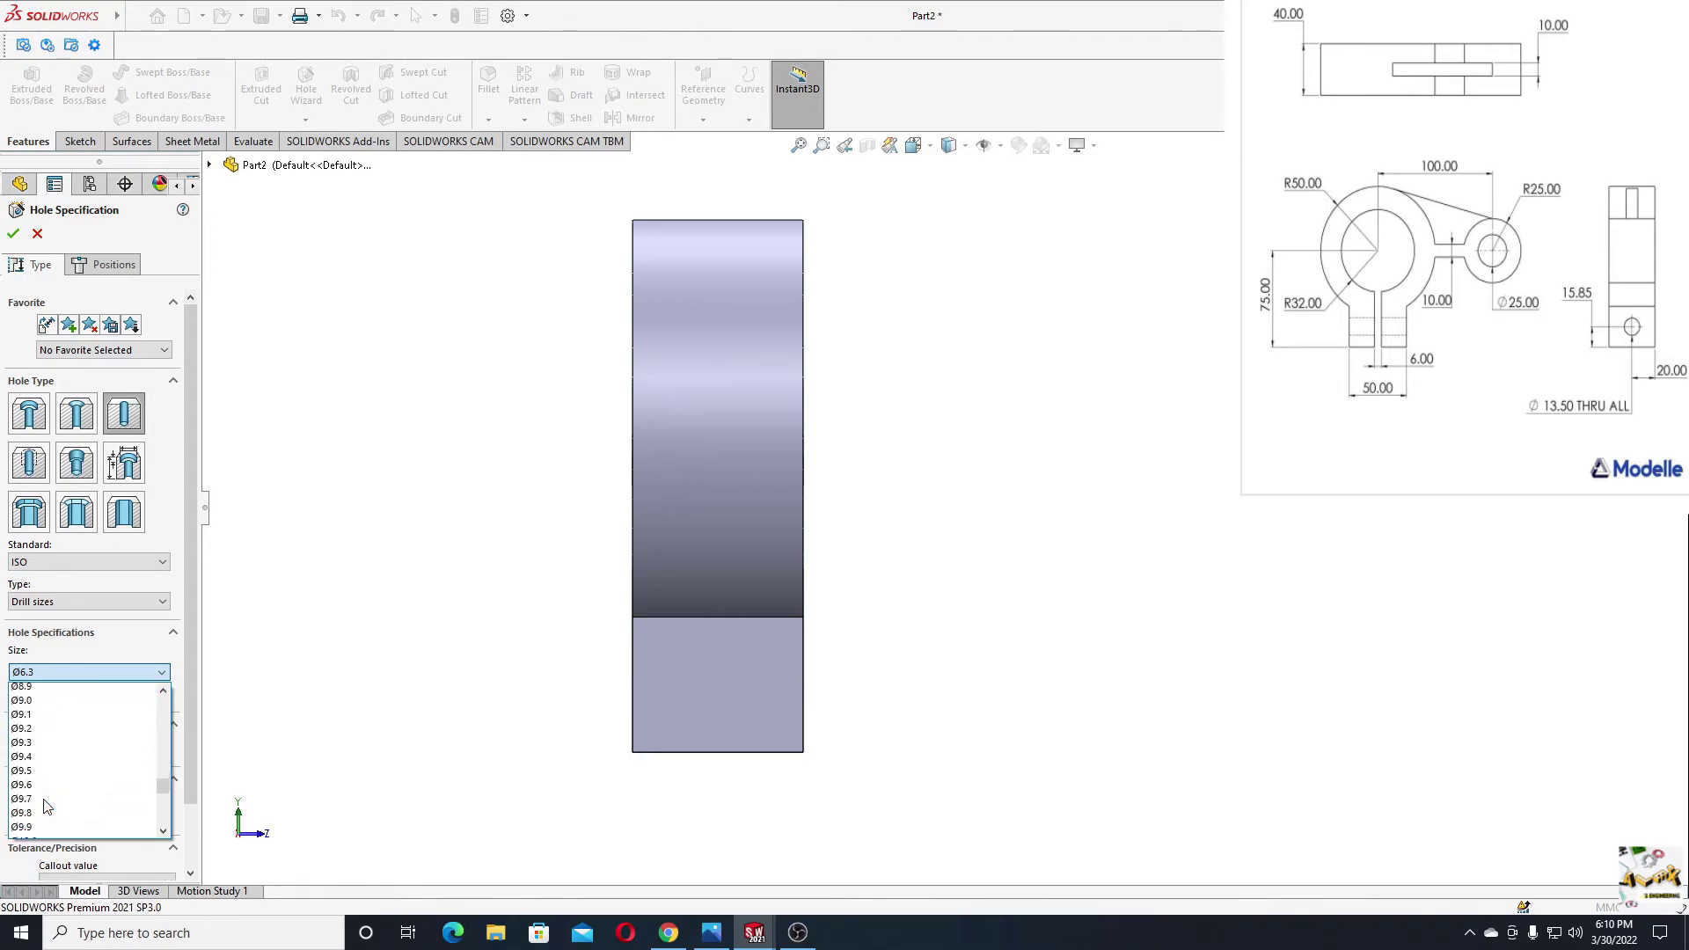
pyautogui.scroll(-2, 47, 807)
pyautogui.scroll(-4, 47, 806)
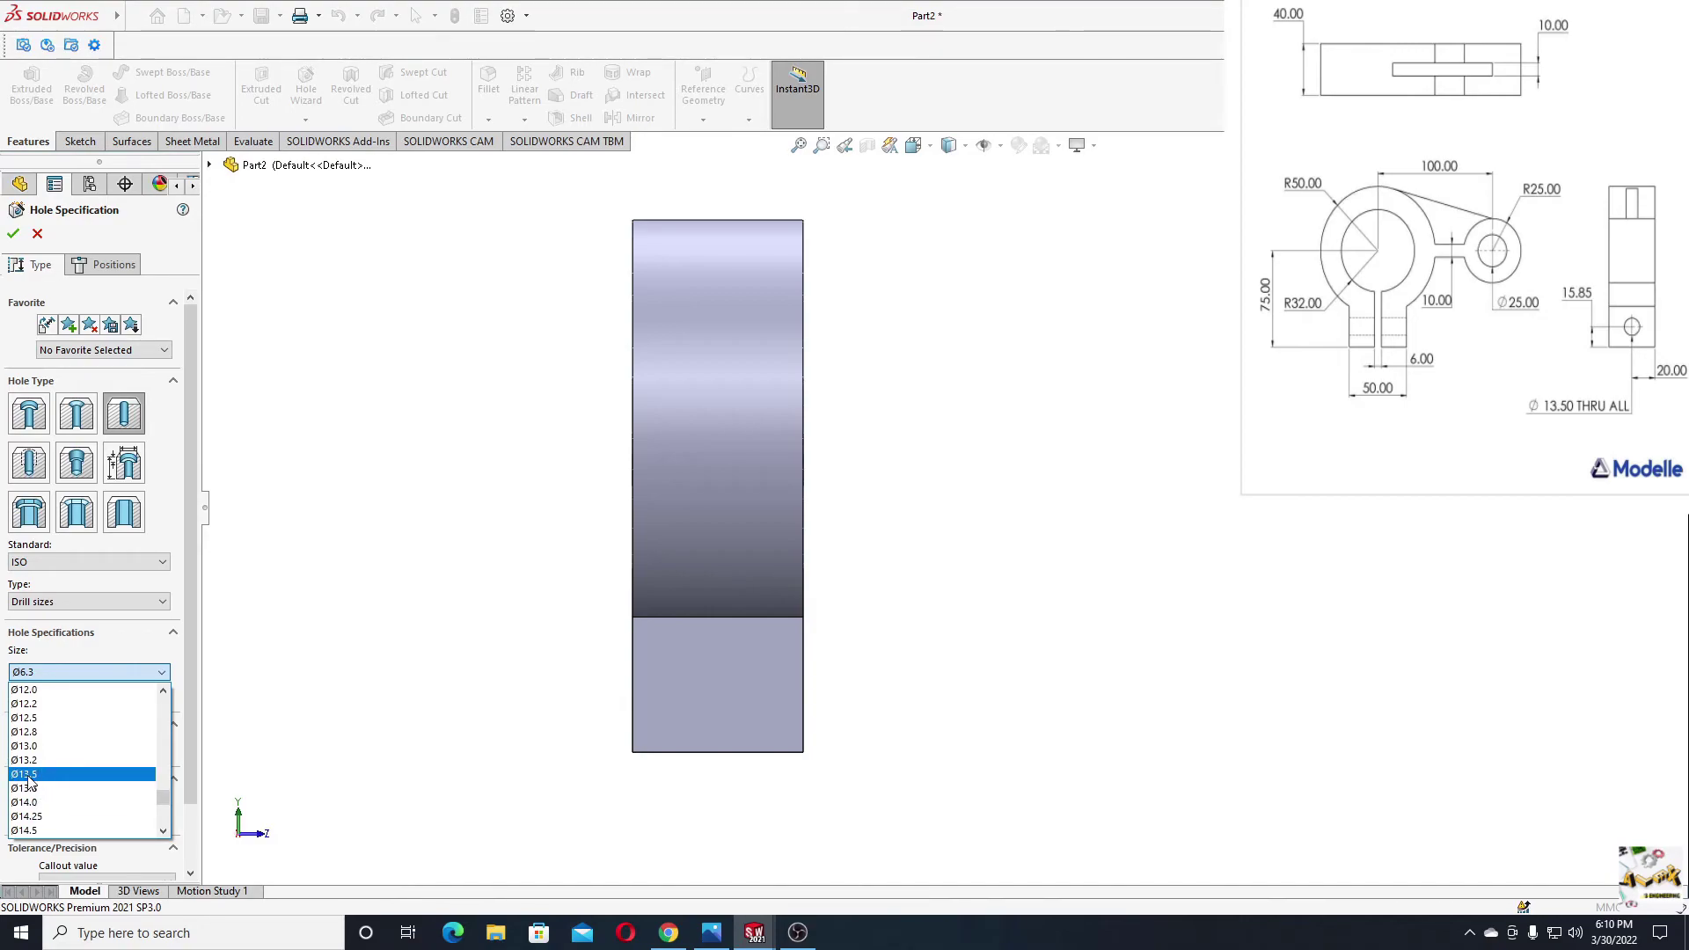
pyautogui.click(29, 774)
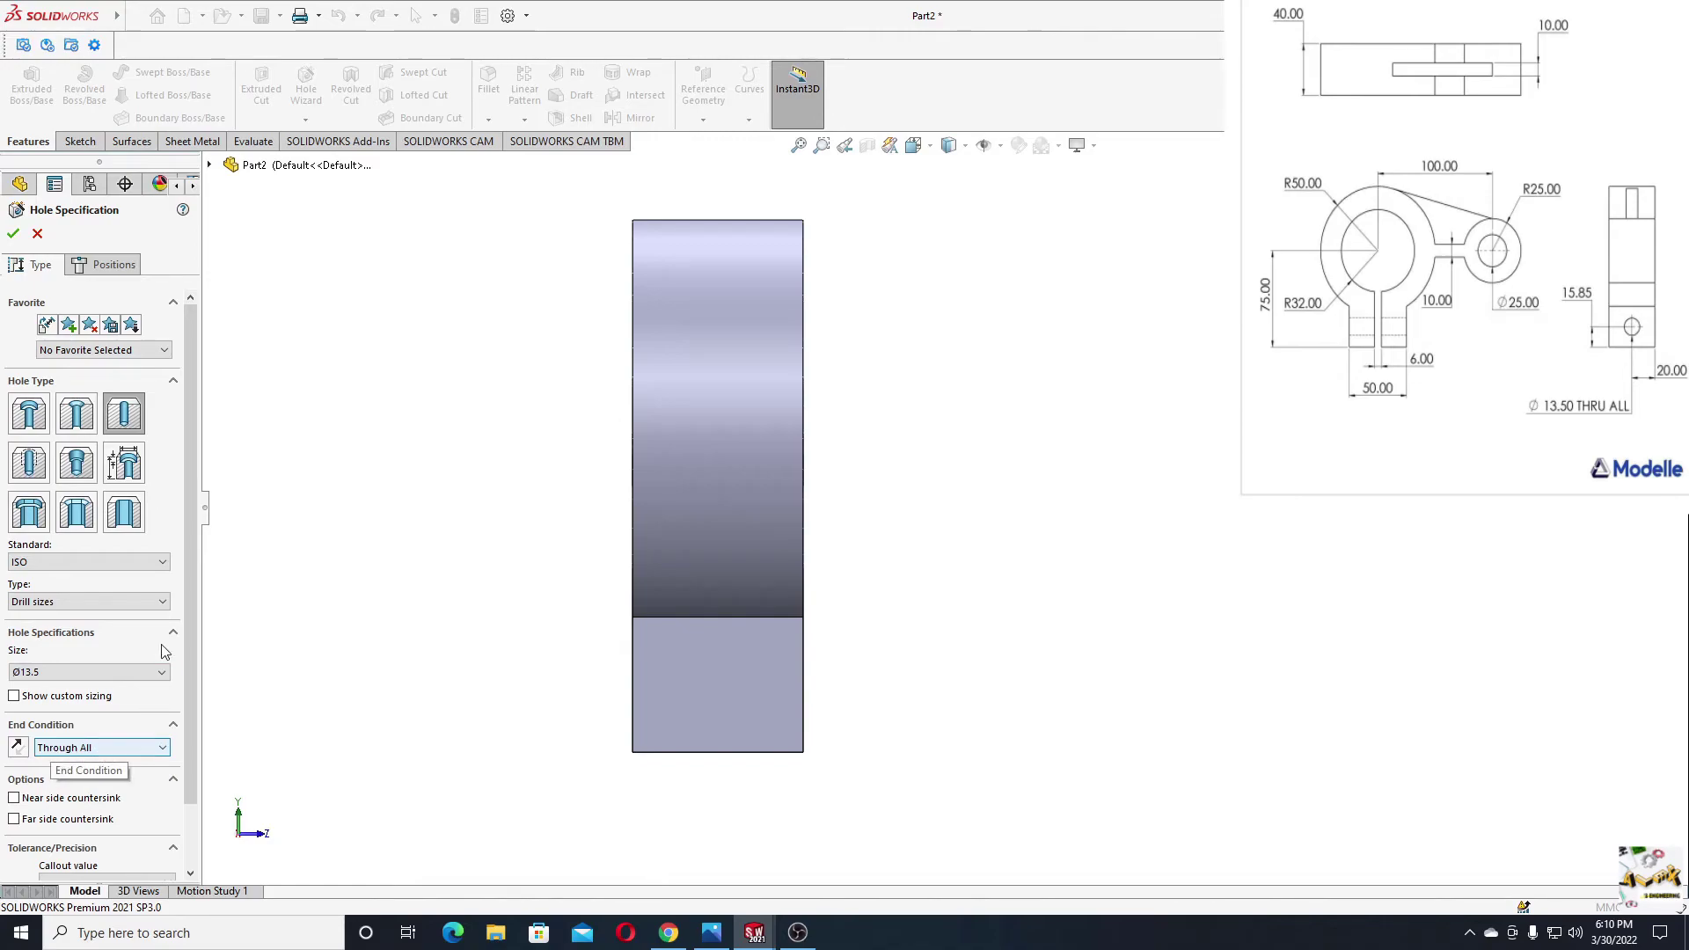
# Place a single hole point on the clamp leg face.
pyautogui.click(117, 265)
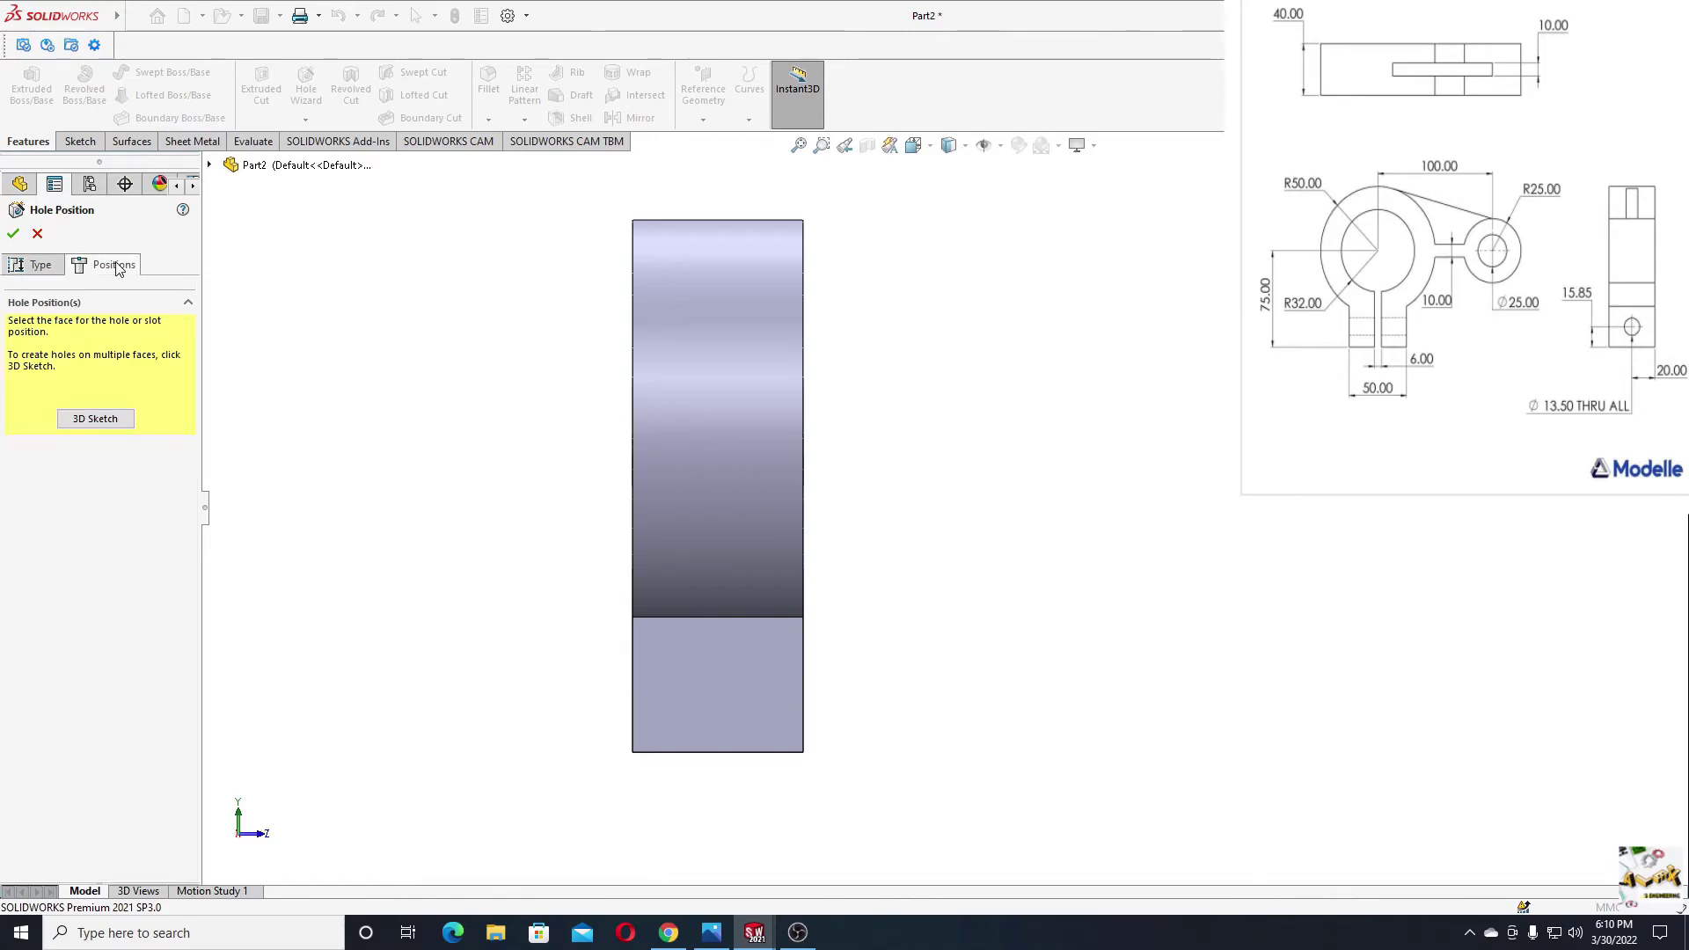
pyautogui.click(95, 420)
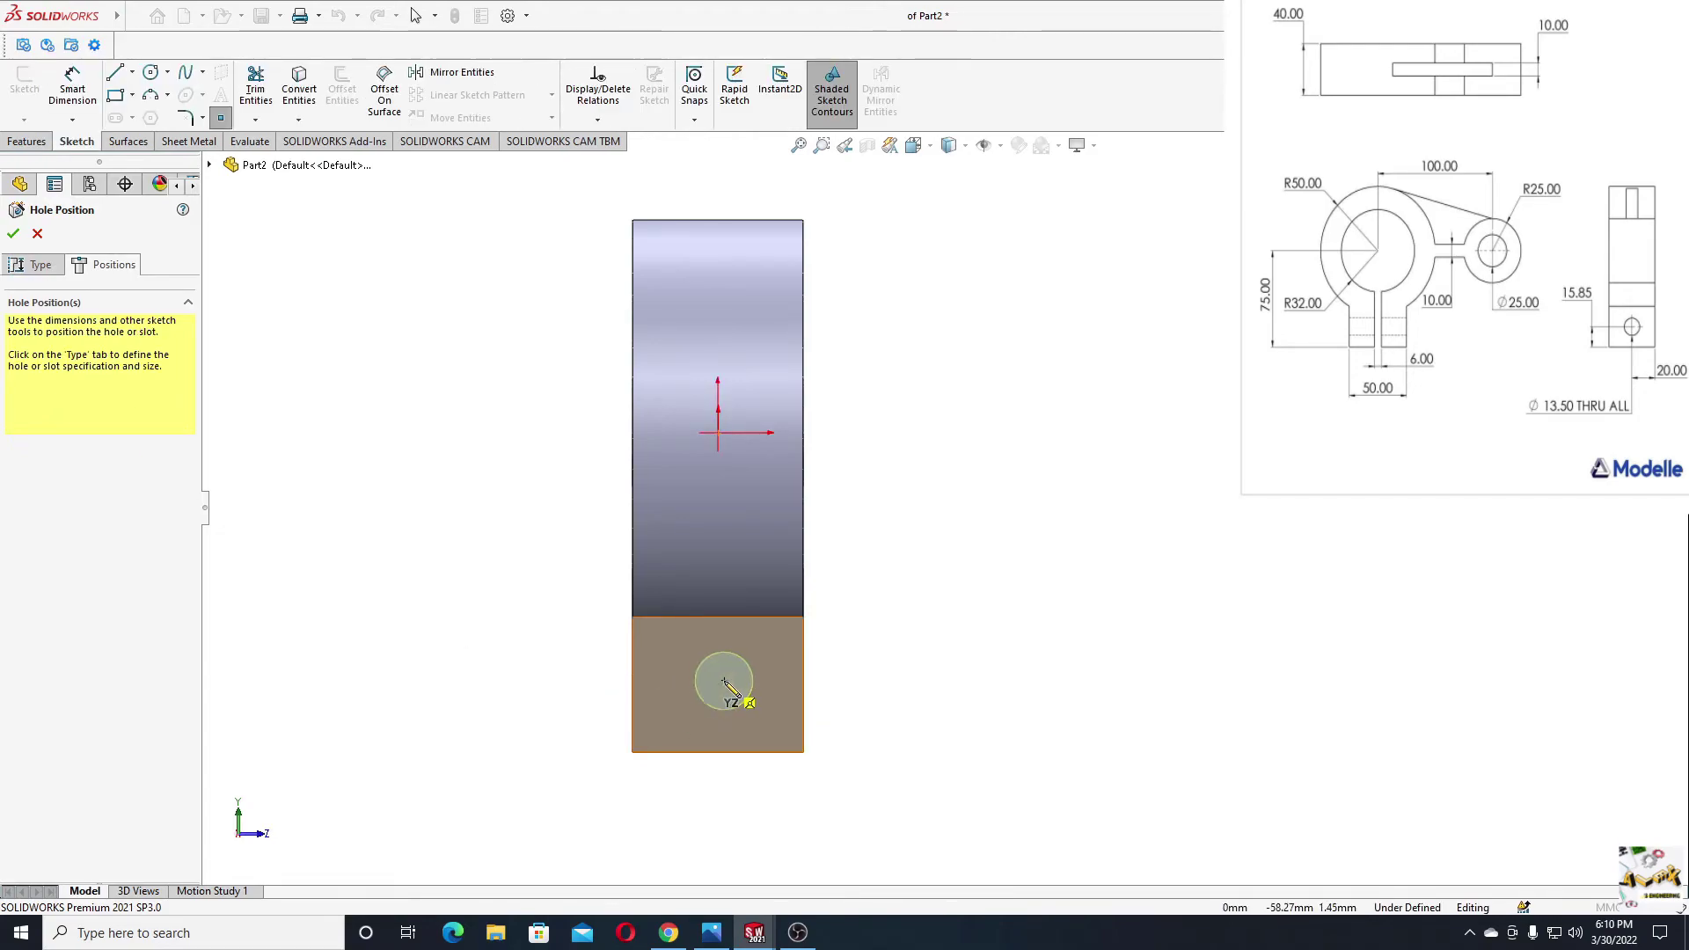
pyautogui.click(713, 690)
pyautogui.rightClick(466, 562)
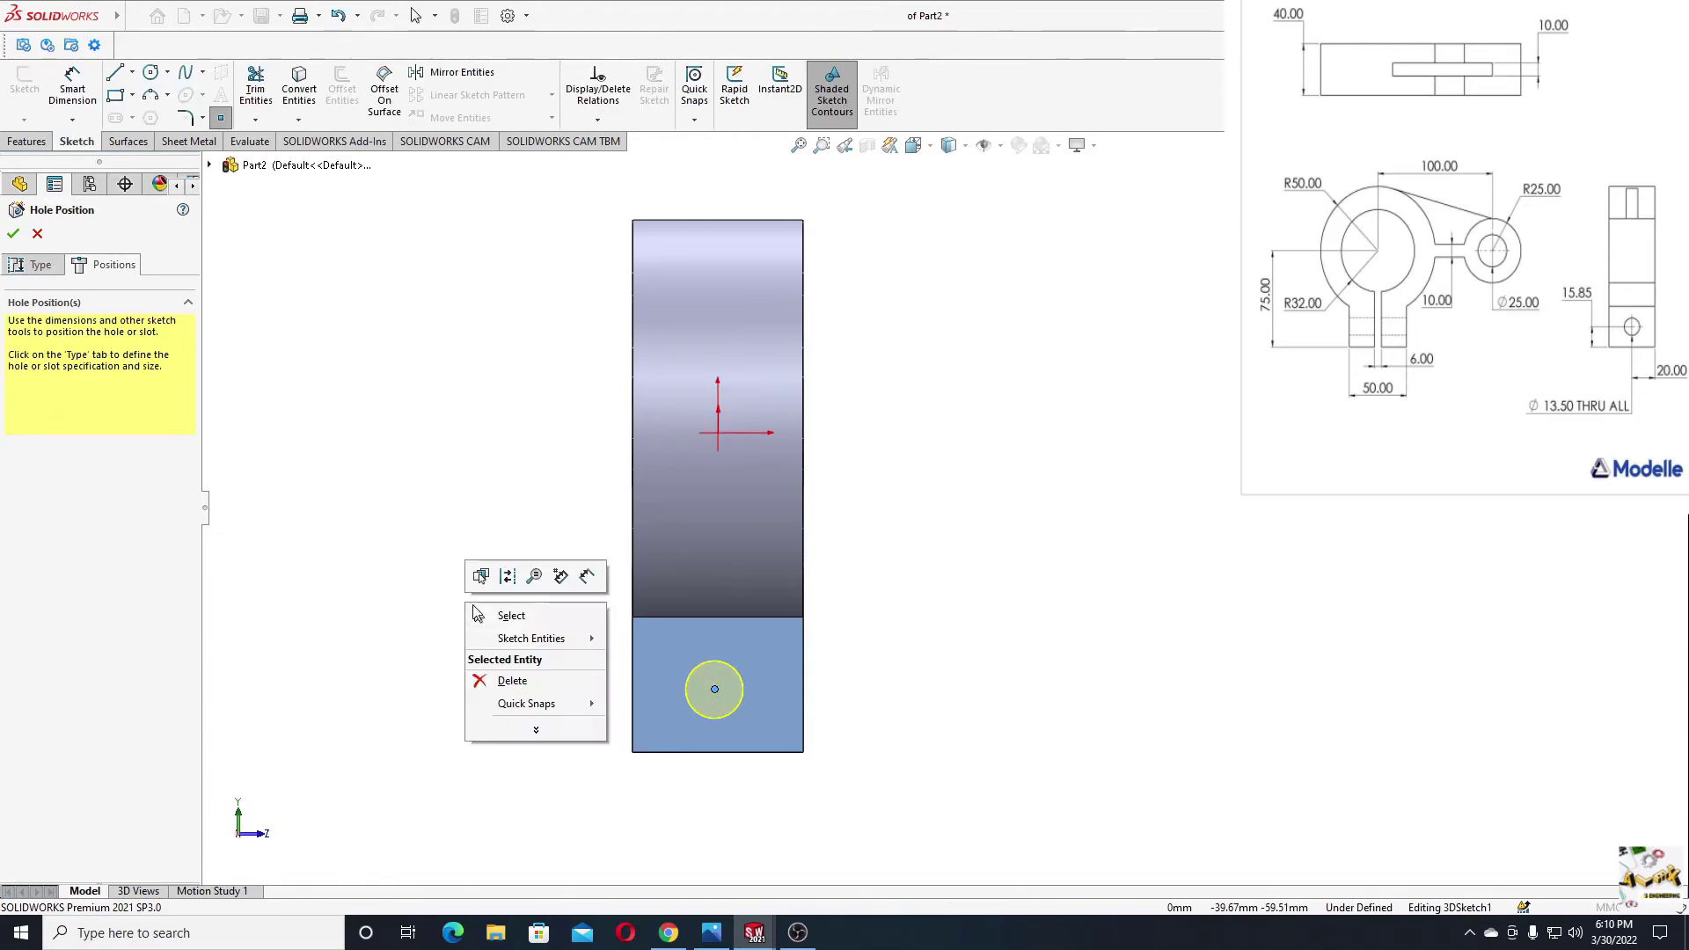
pyautogui.click(482, 611)
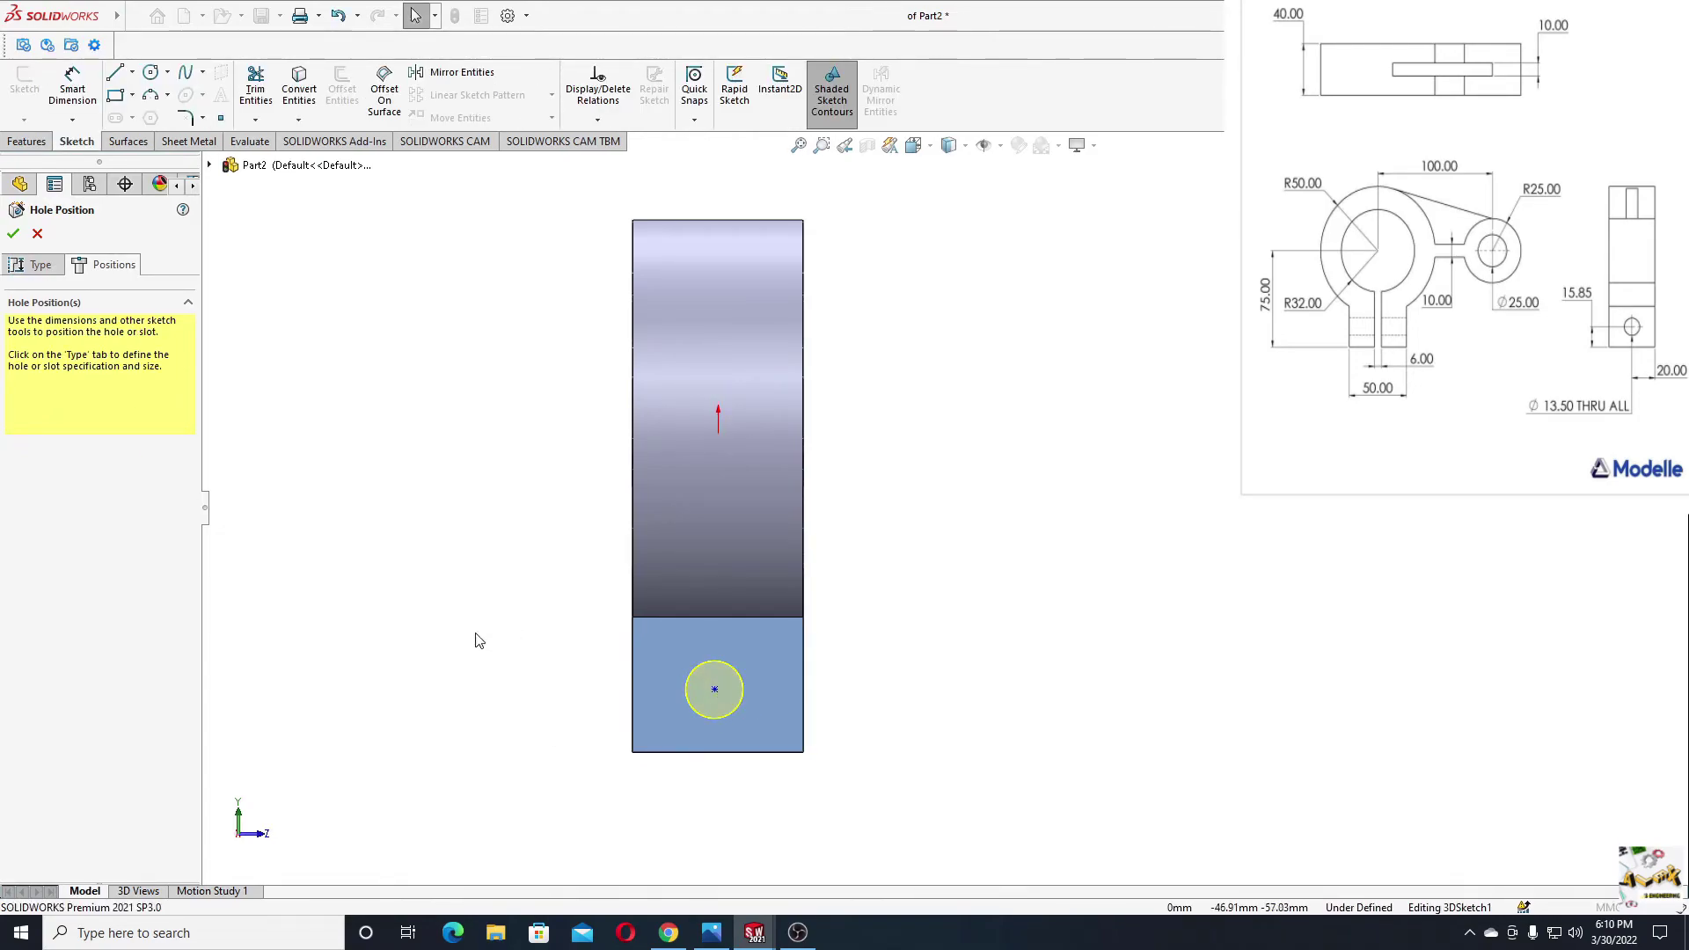
# Dimension the hole centre 20 mm from the side edge and 15.85 mm above the bottom edge.
pyautogui.click(72, 95)
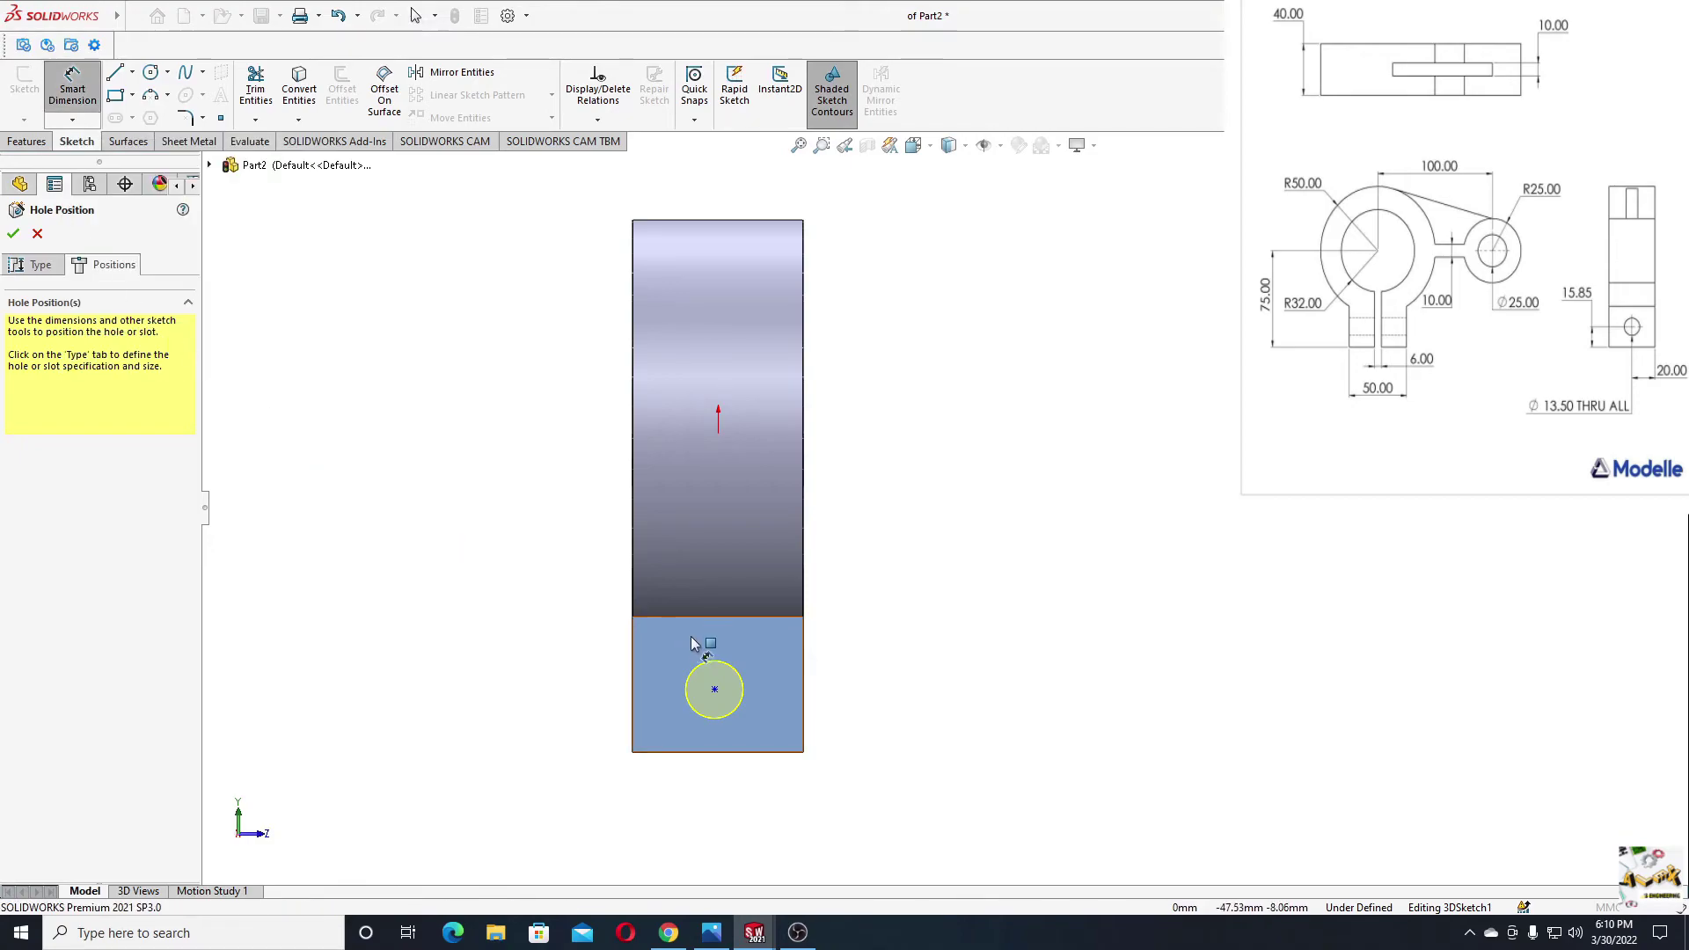
pyautogui.click(714, 689)
pyautogui.click(803, 708)
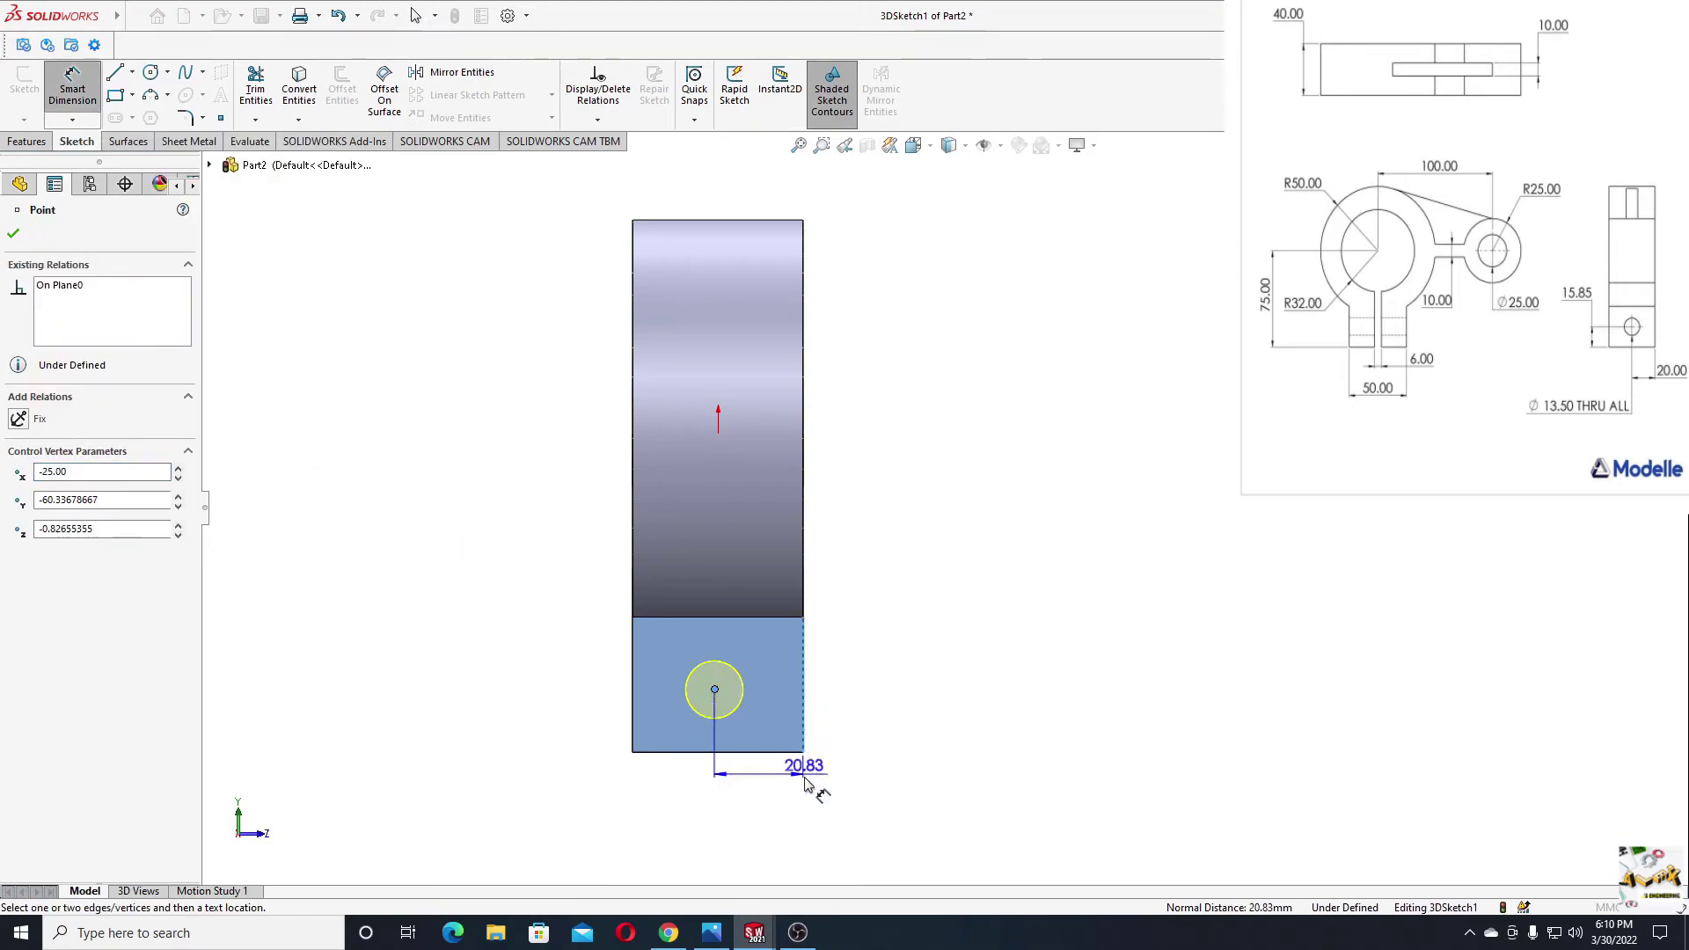
pyautogui.click(770, 816)
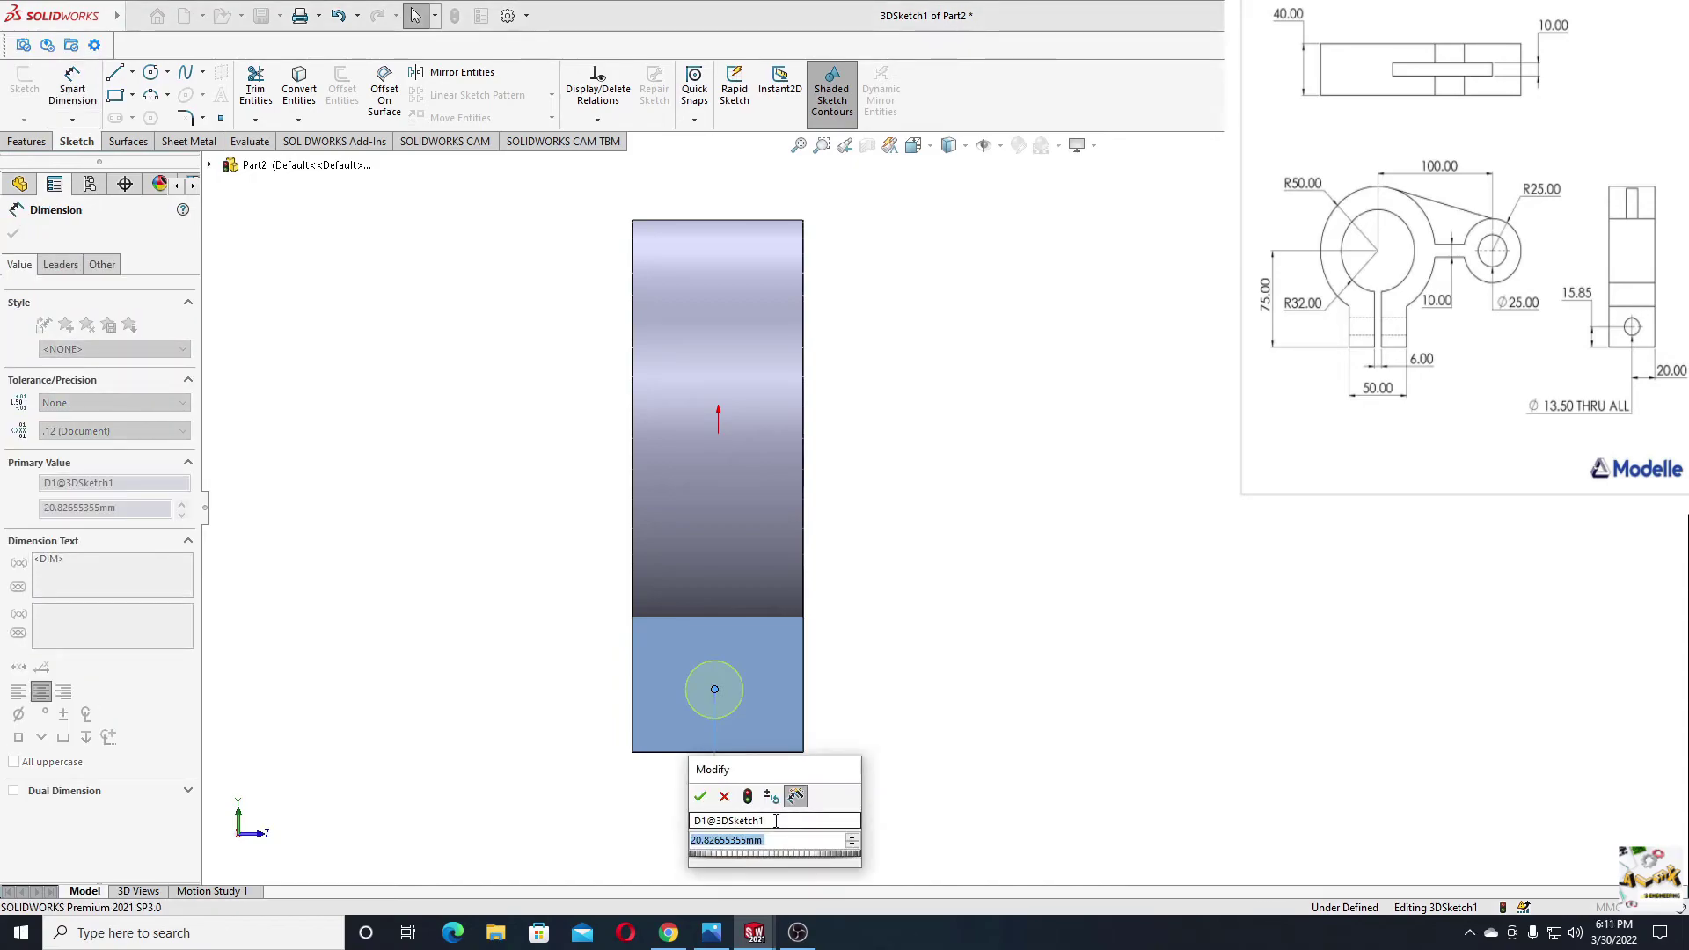
pyautogui.write('20')
pyautogui.press('Return')
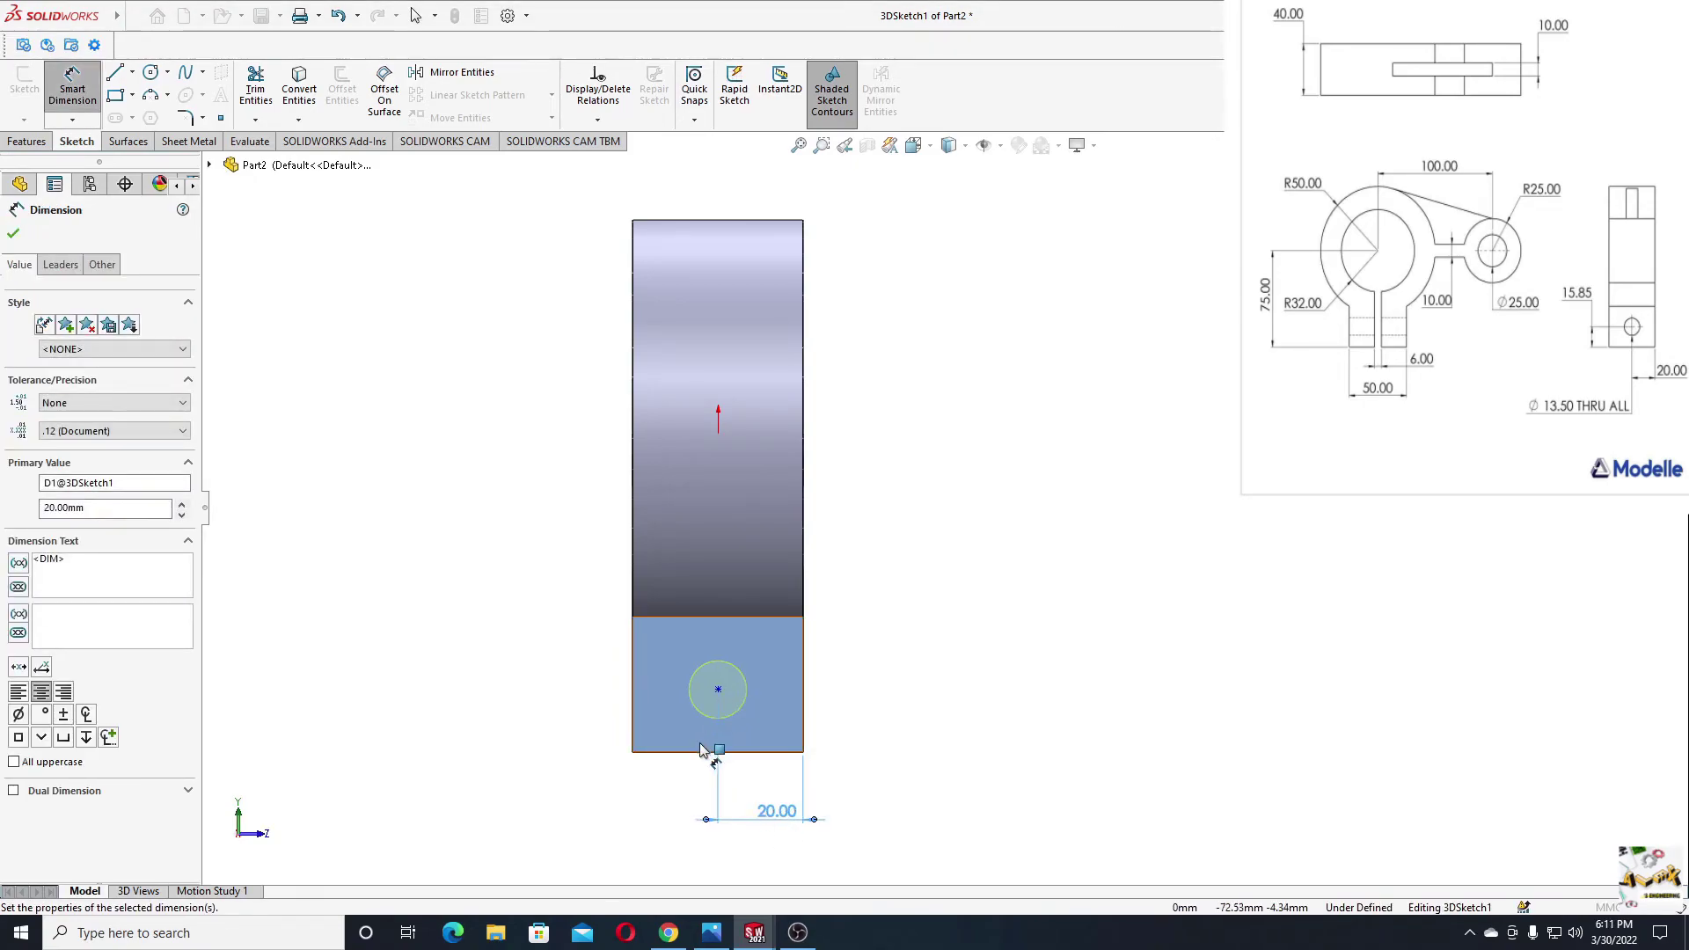
pyautogui.click(694, 753)
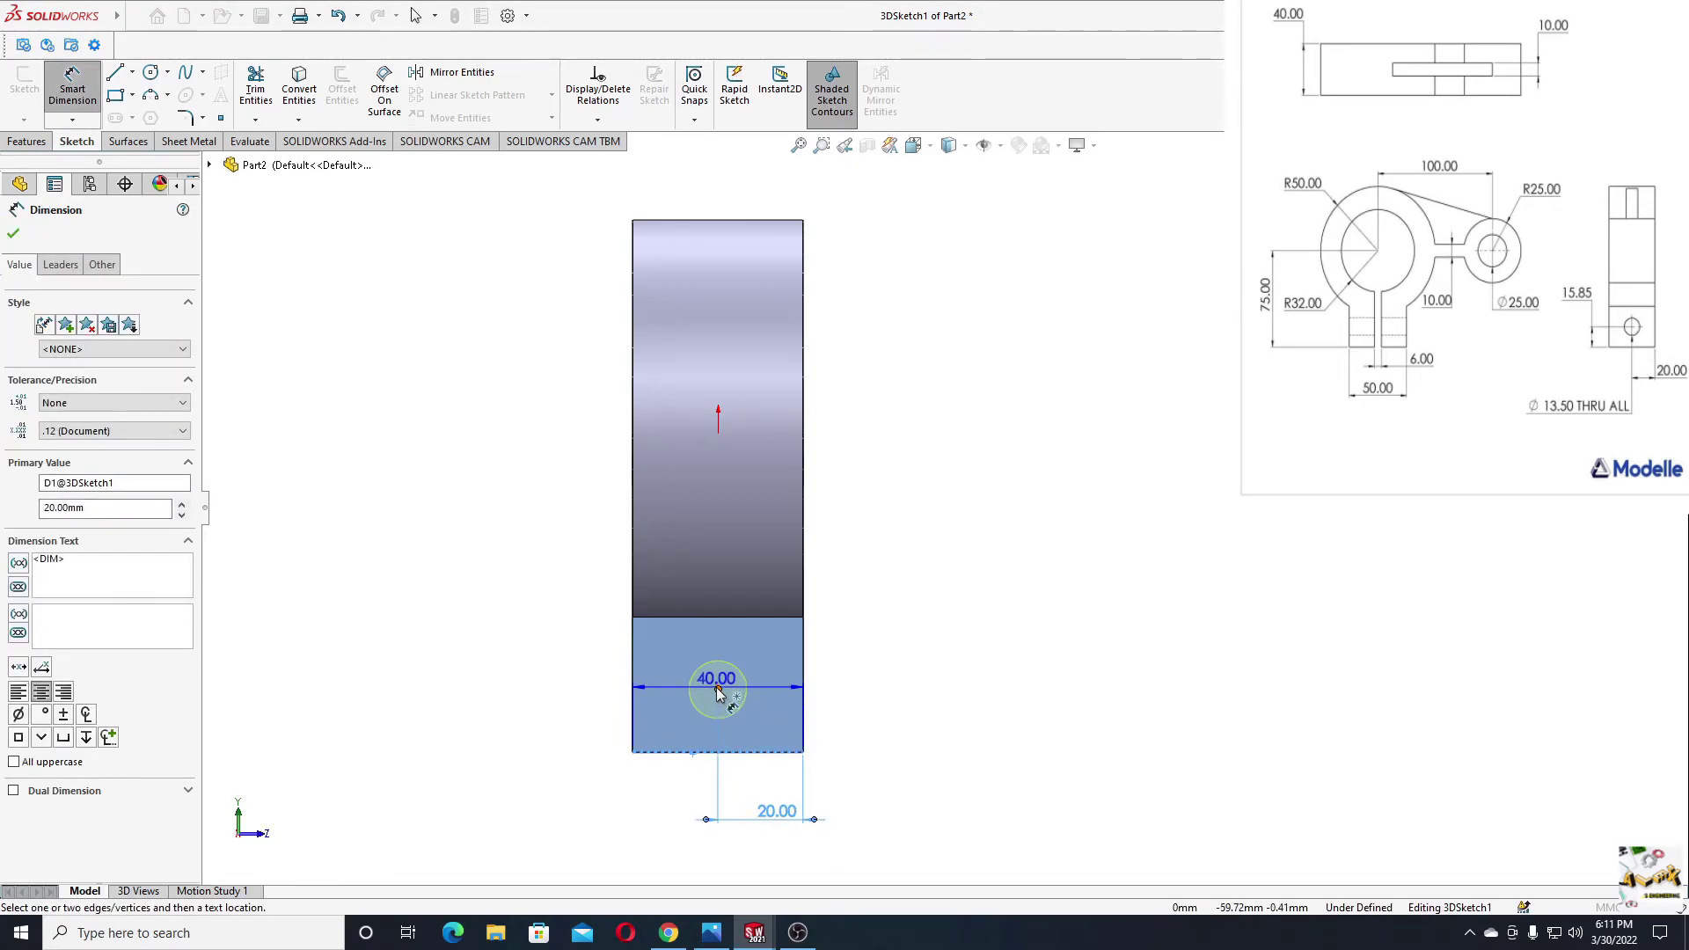
pyautogui.click(718, 689)
pyautogui.click(542, 730)
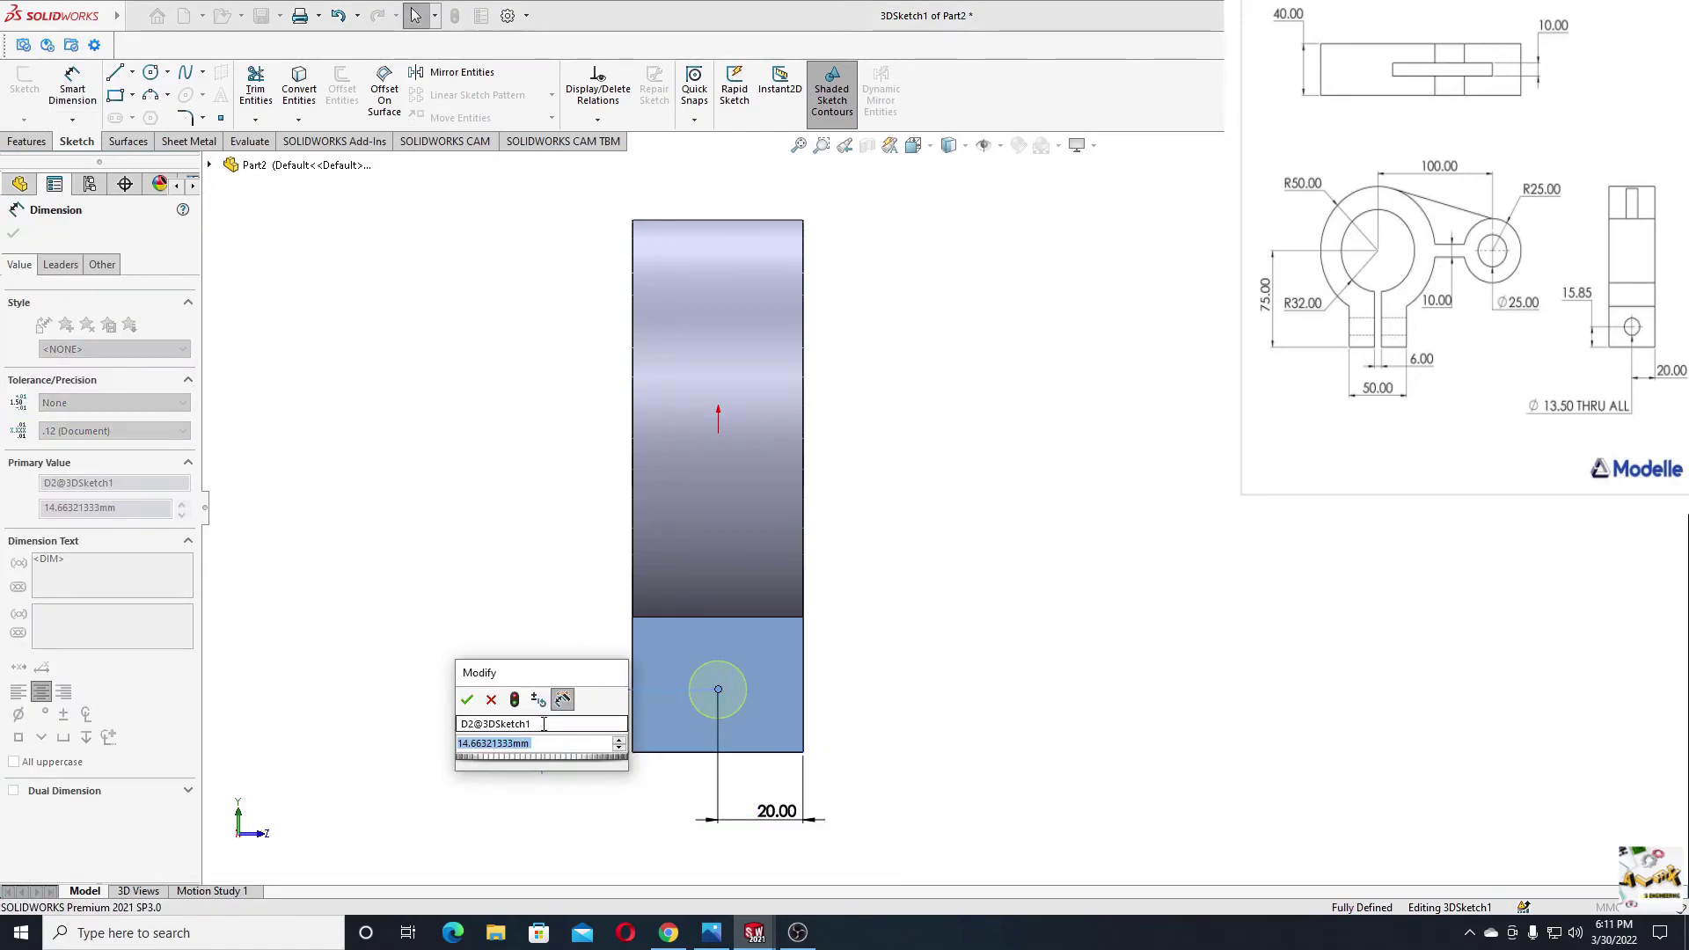
pyautogui.write('15.')
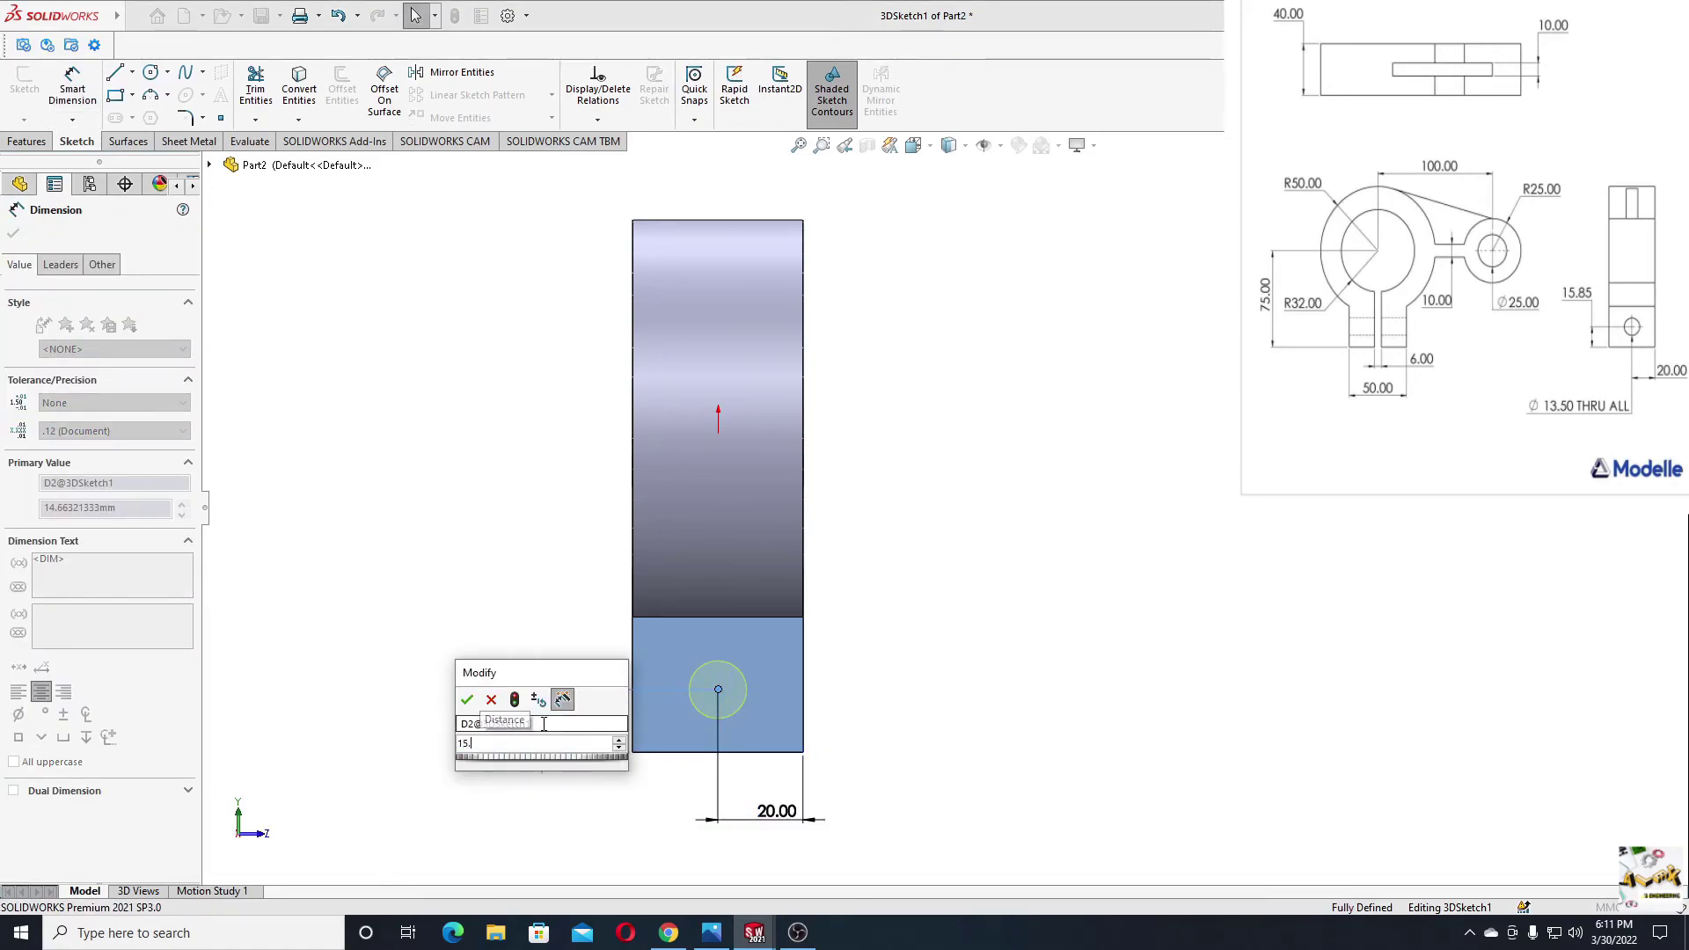
pyautogui.write('85')
pyautogui.press('Return')
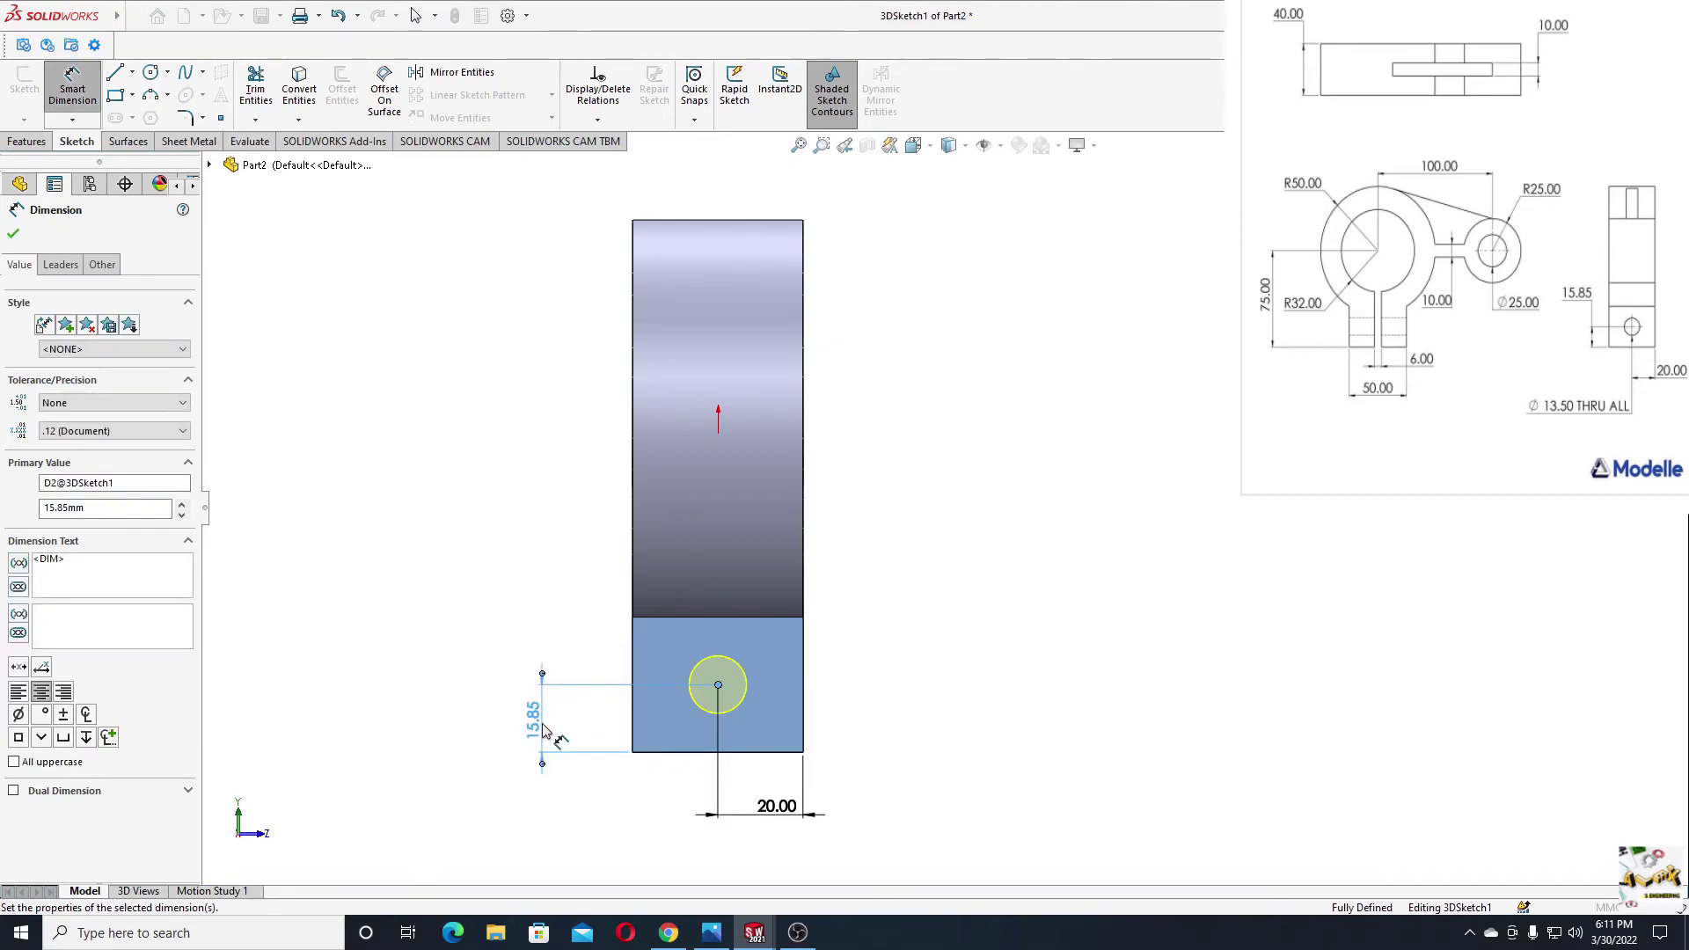
pyautogui.rightClick(450, 552)
pyautogui.click(492, 605)
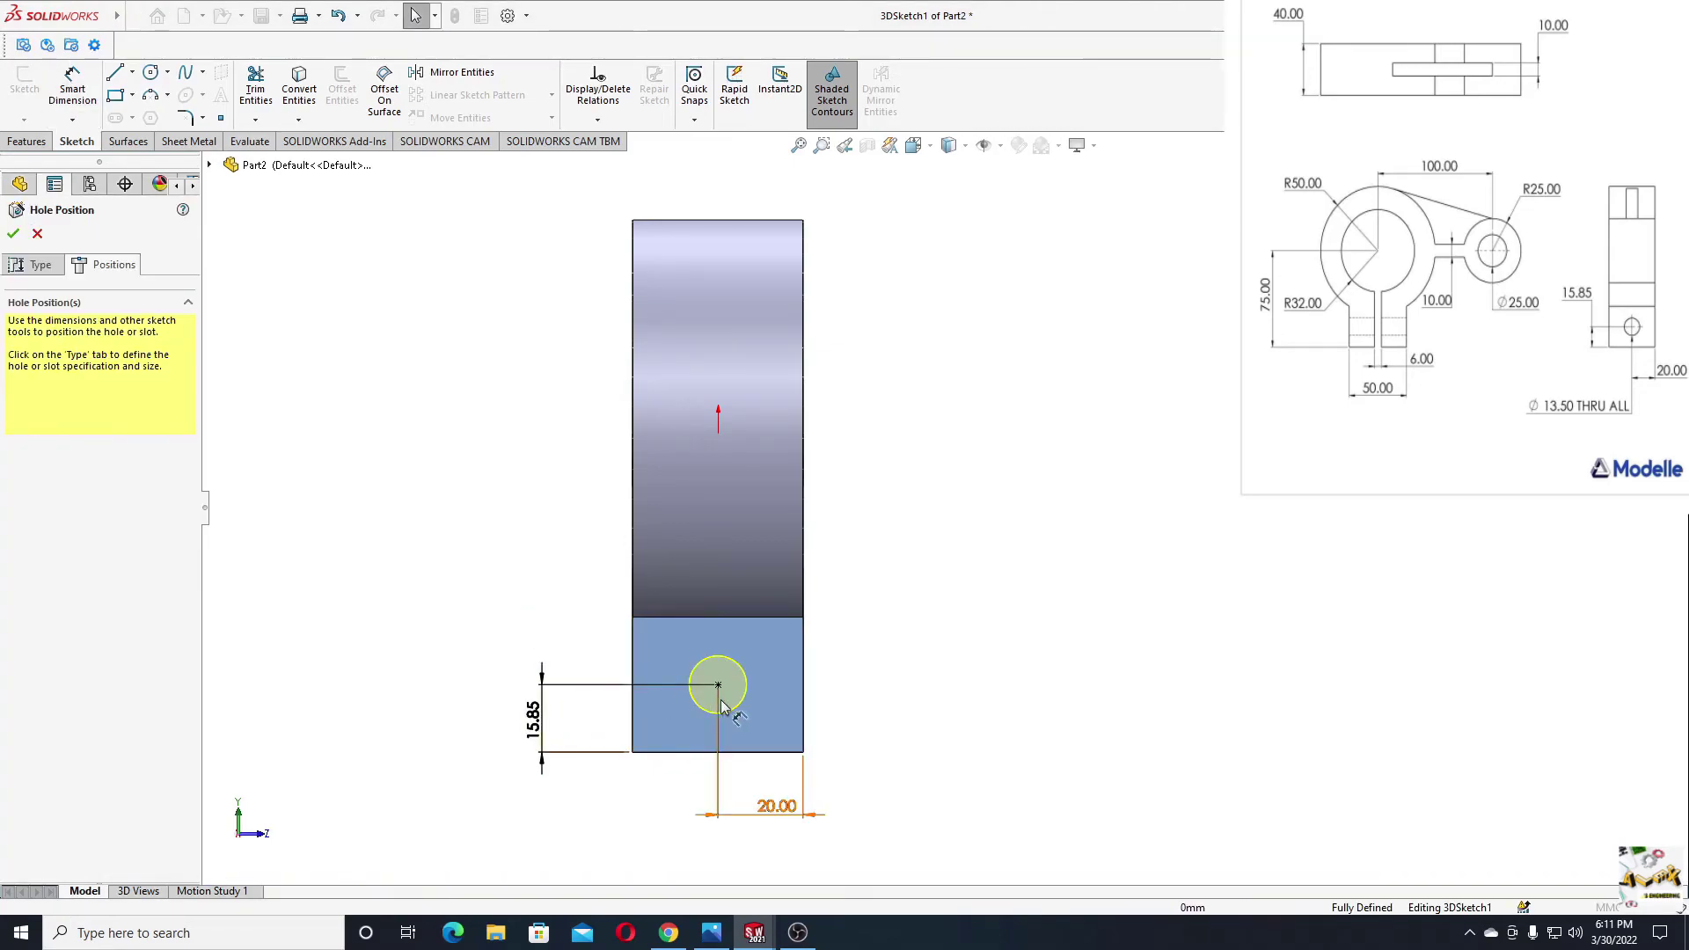
# Accept the Ø13.5 hole and orbit the part to see it through the clamp leg.
pyautogui.click(14, 234)
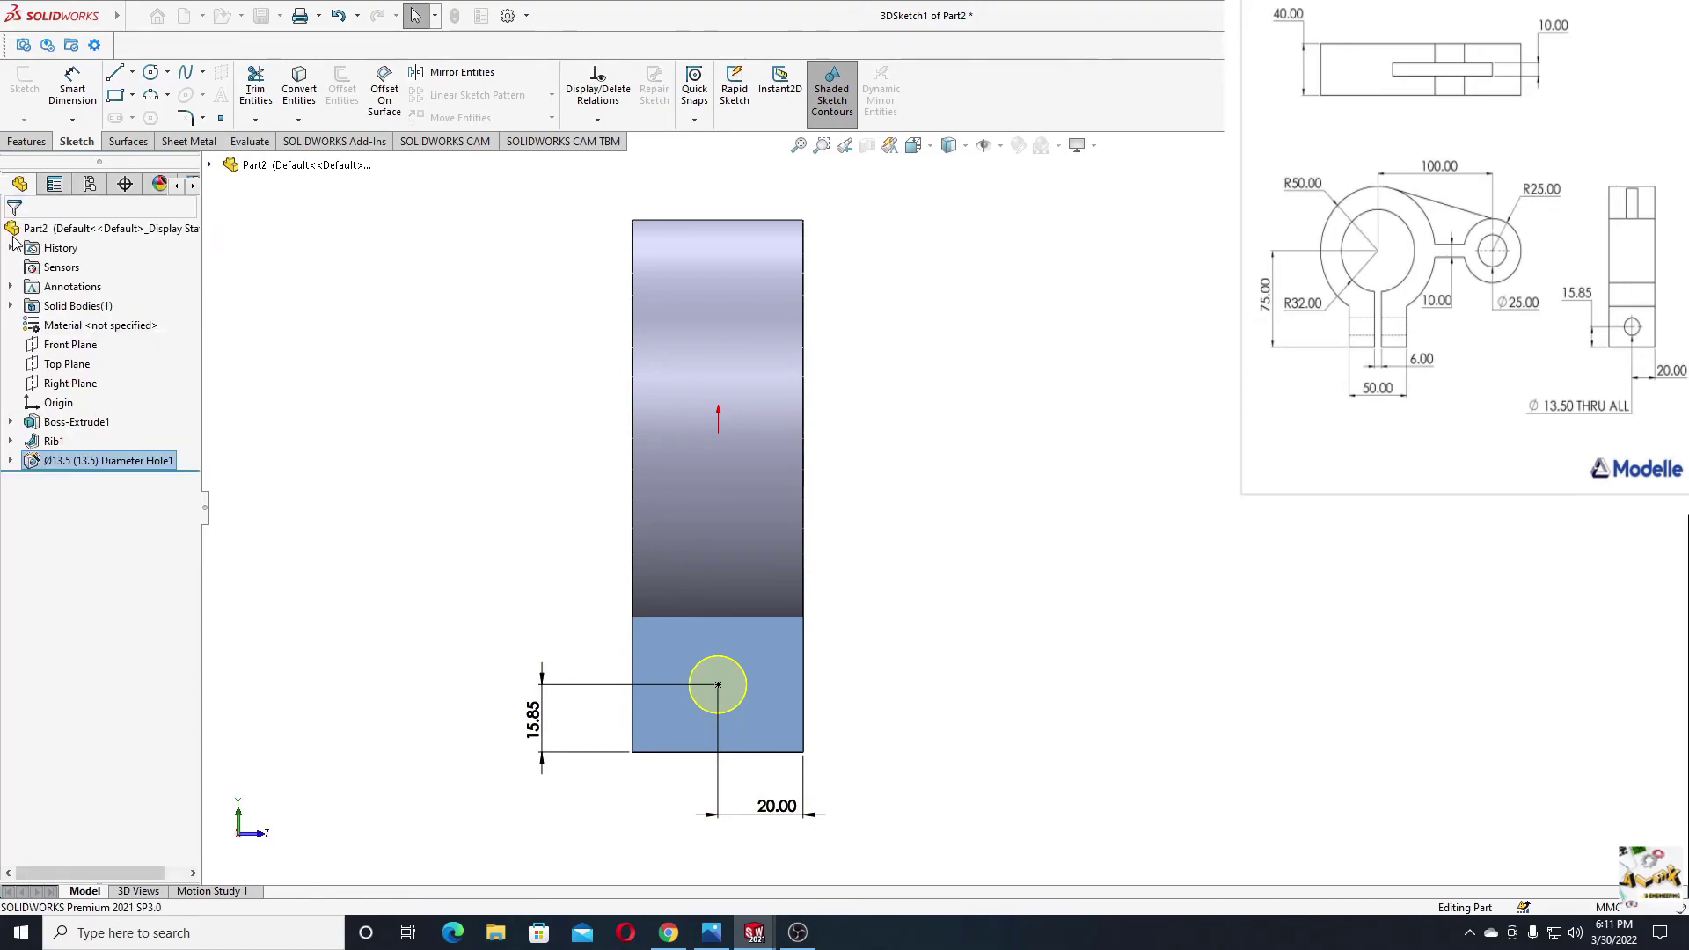
pyautogui.moveTo(516, 592); pyautogui.dragTo(553, 628, button='middle')
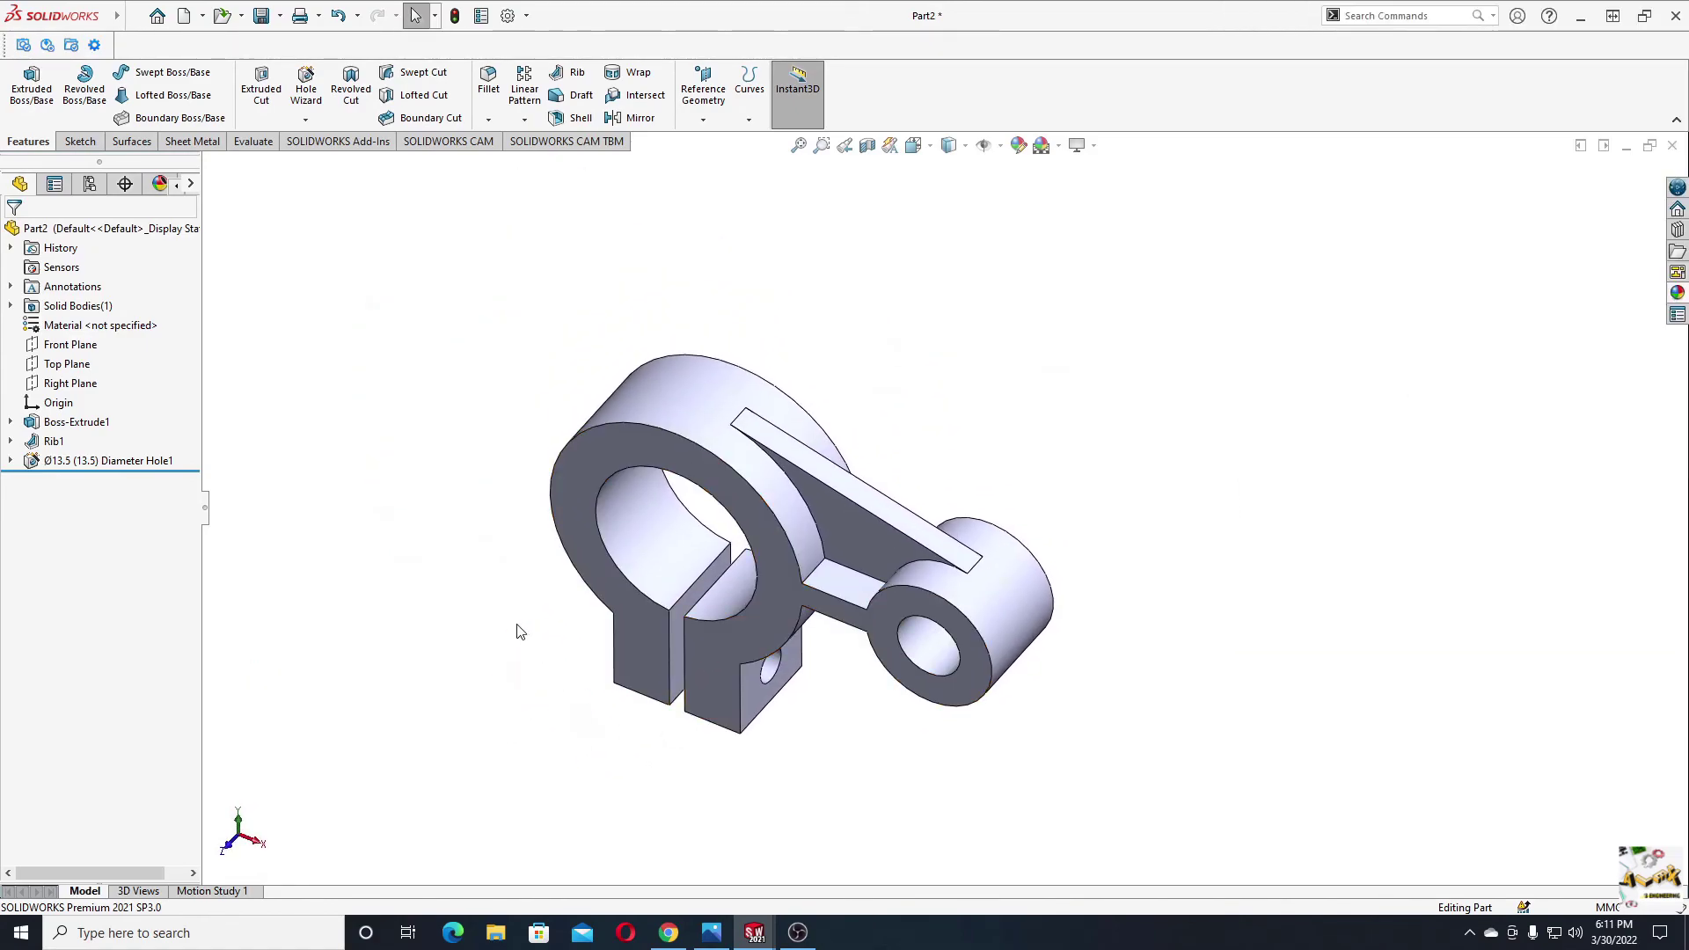
# Apply a teal colour appearance to the entire clamp part.
pyautogui.click(1020, 149)
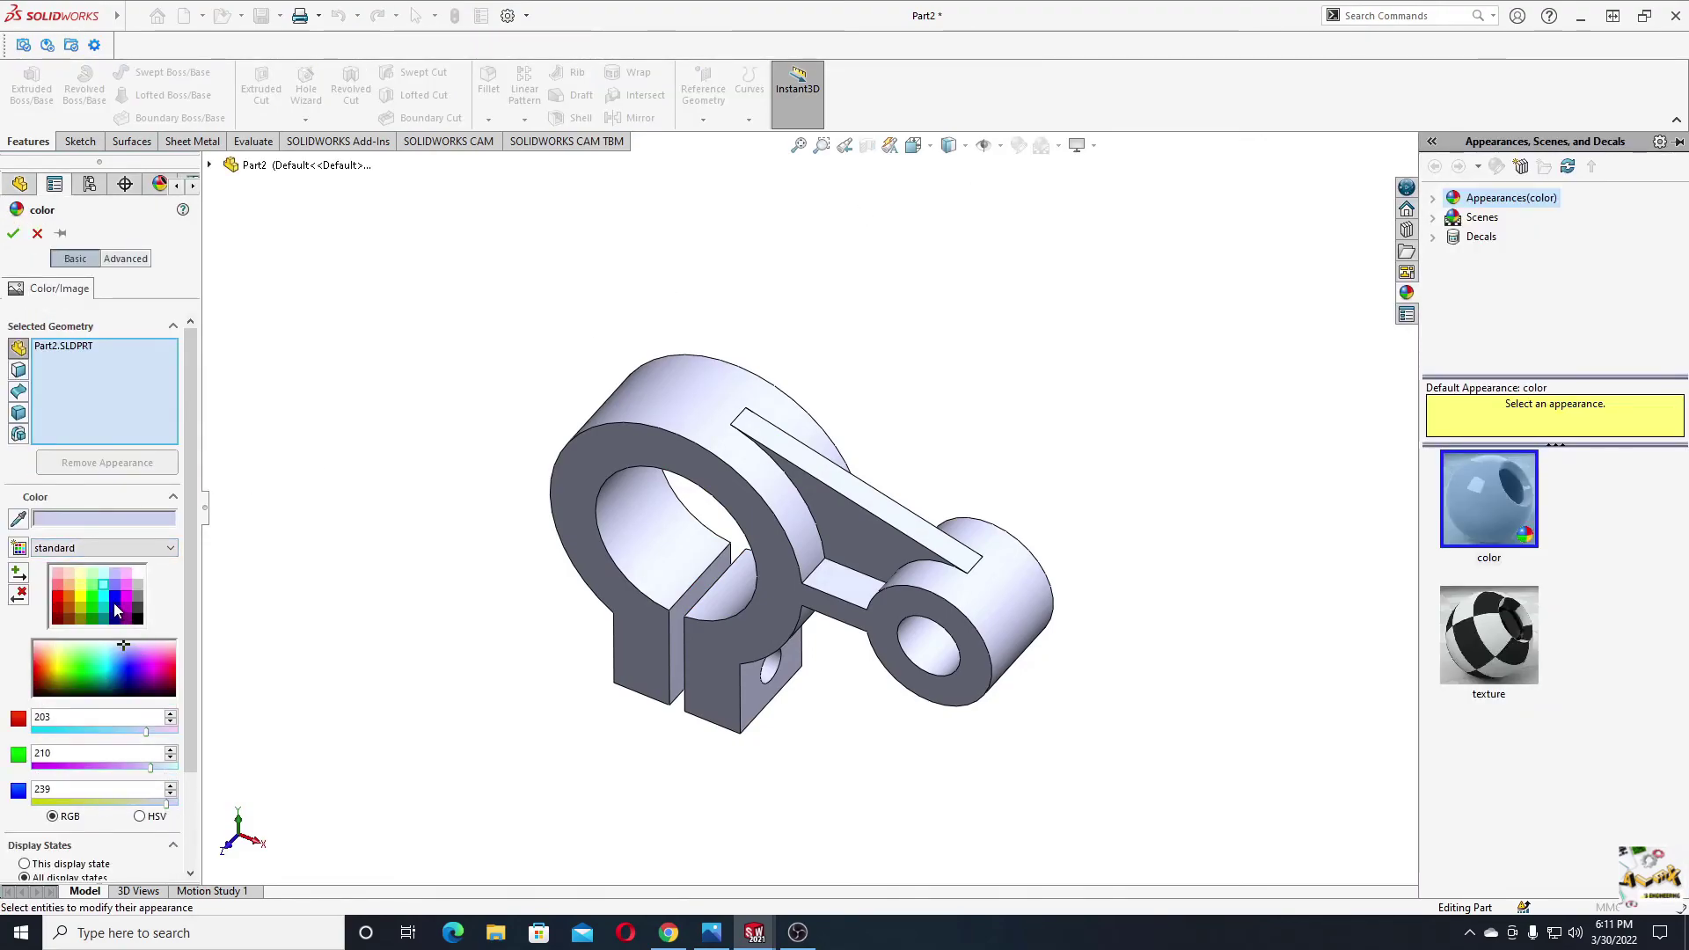
pyautogui.click(113, 603)
pyautogui.click(125, 596)
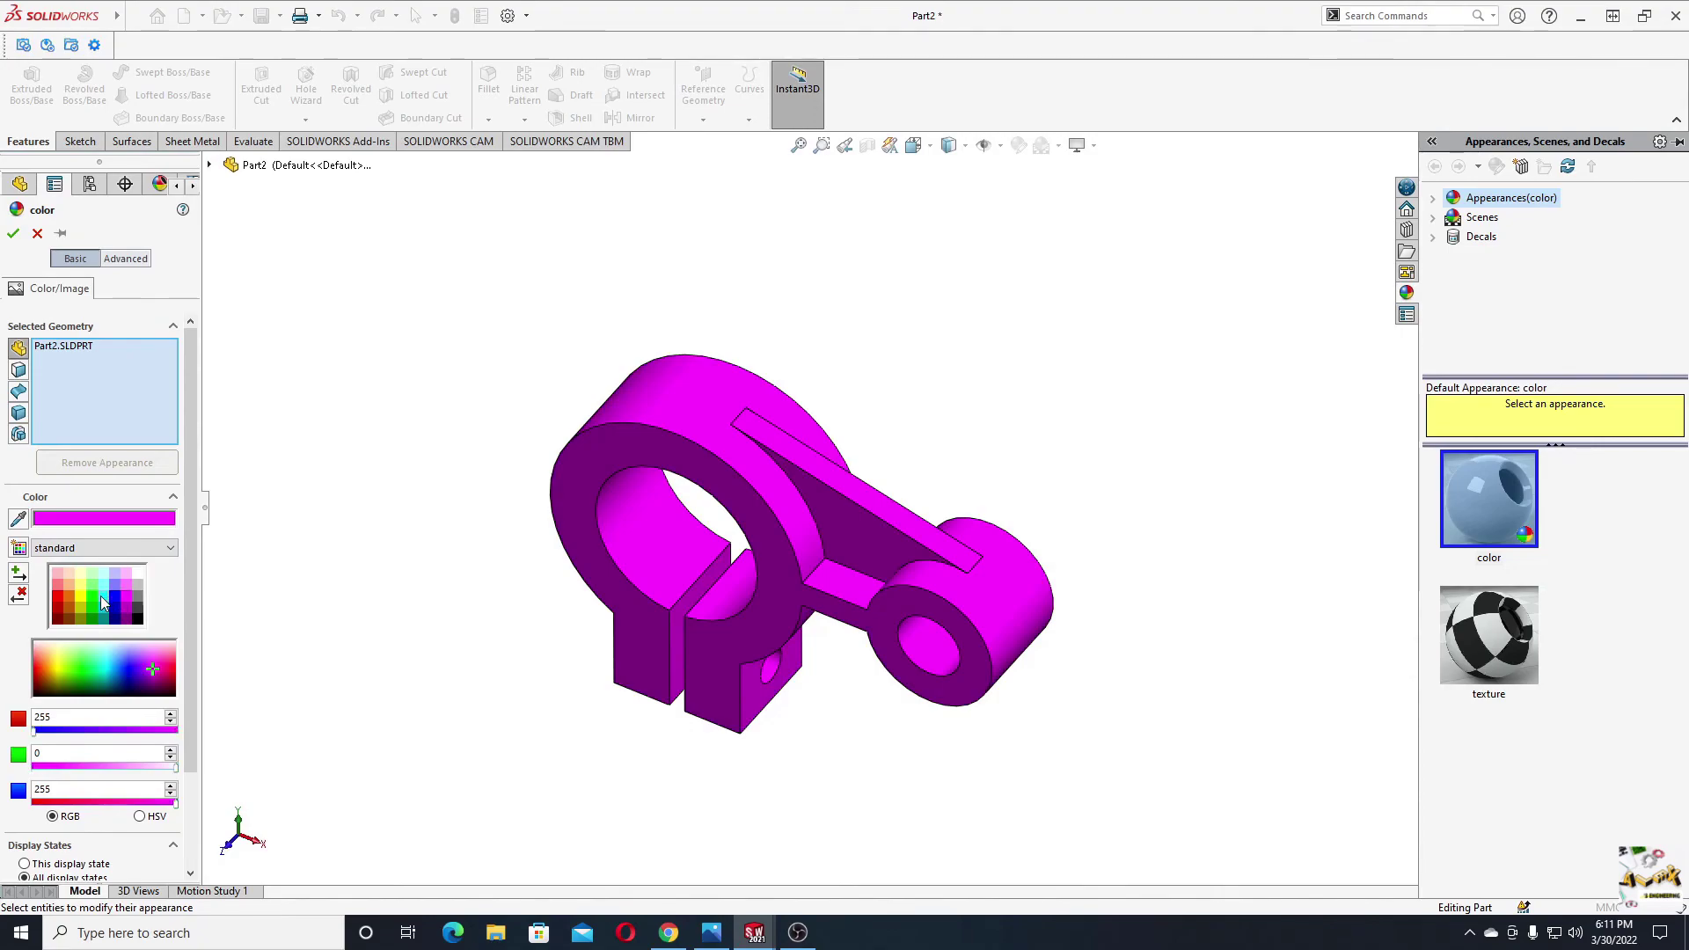
pyautogui.click(102, 594)
pyautogui.click(13, 233)
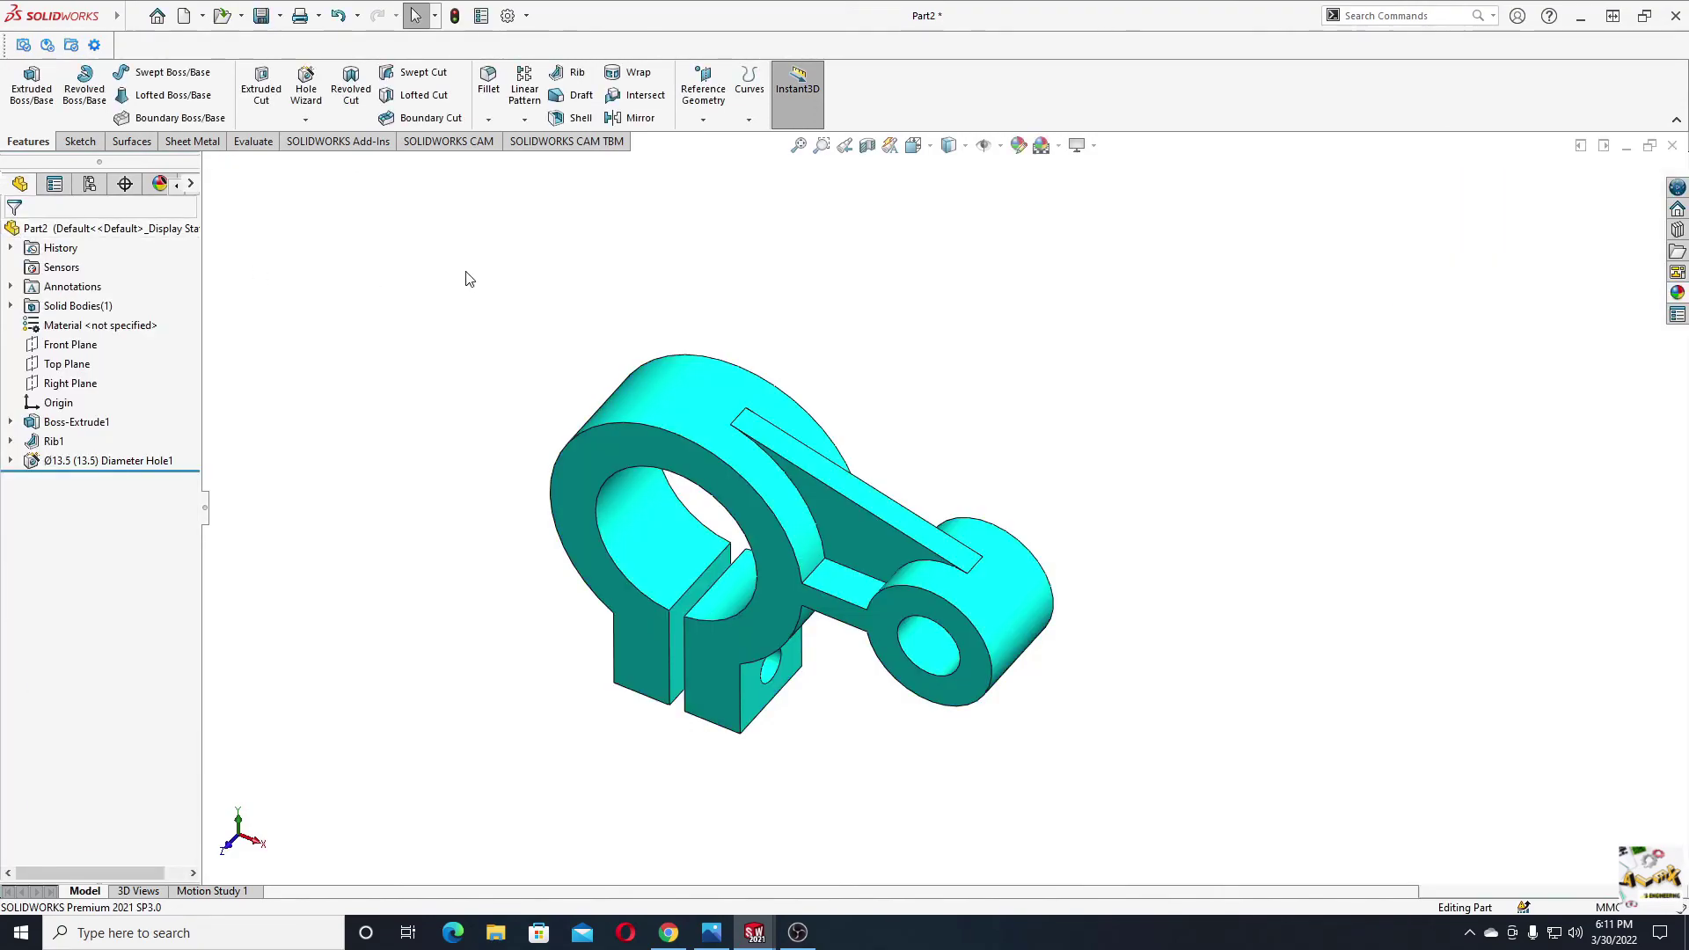
pyautogui.moveTo(690, 373)
pyautogui.mouseDown(button='middle')
pyautogui.moveTo(677, 275)
pyautogui.moveTo(683, 357)
pyautogui.mouseUp(button='middle')
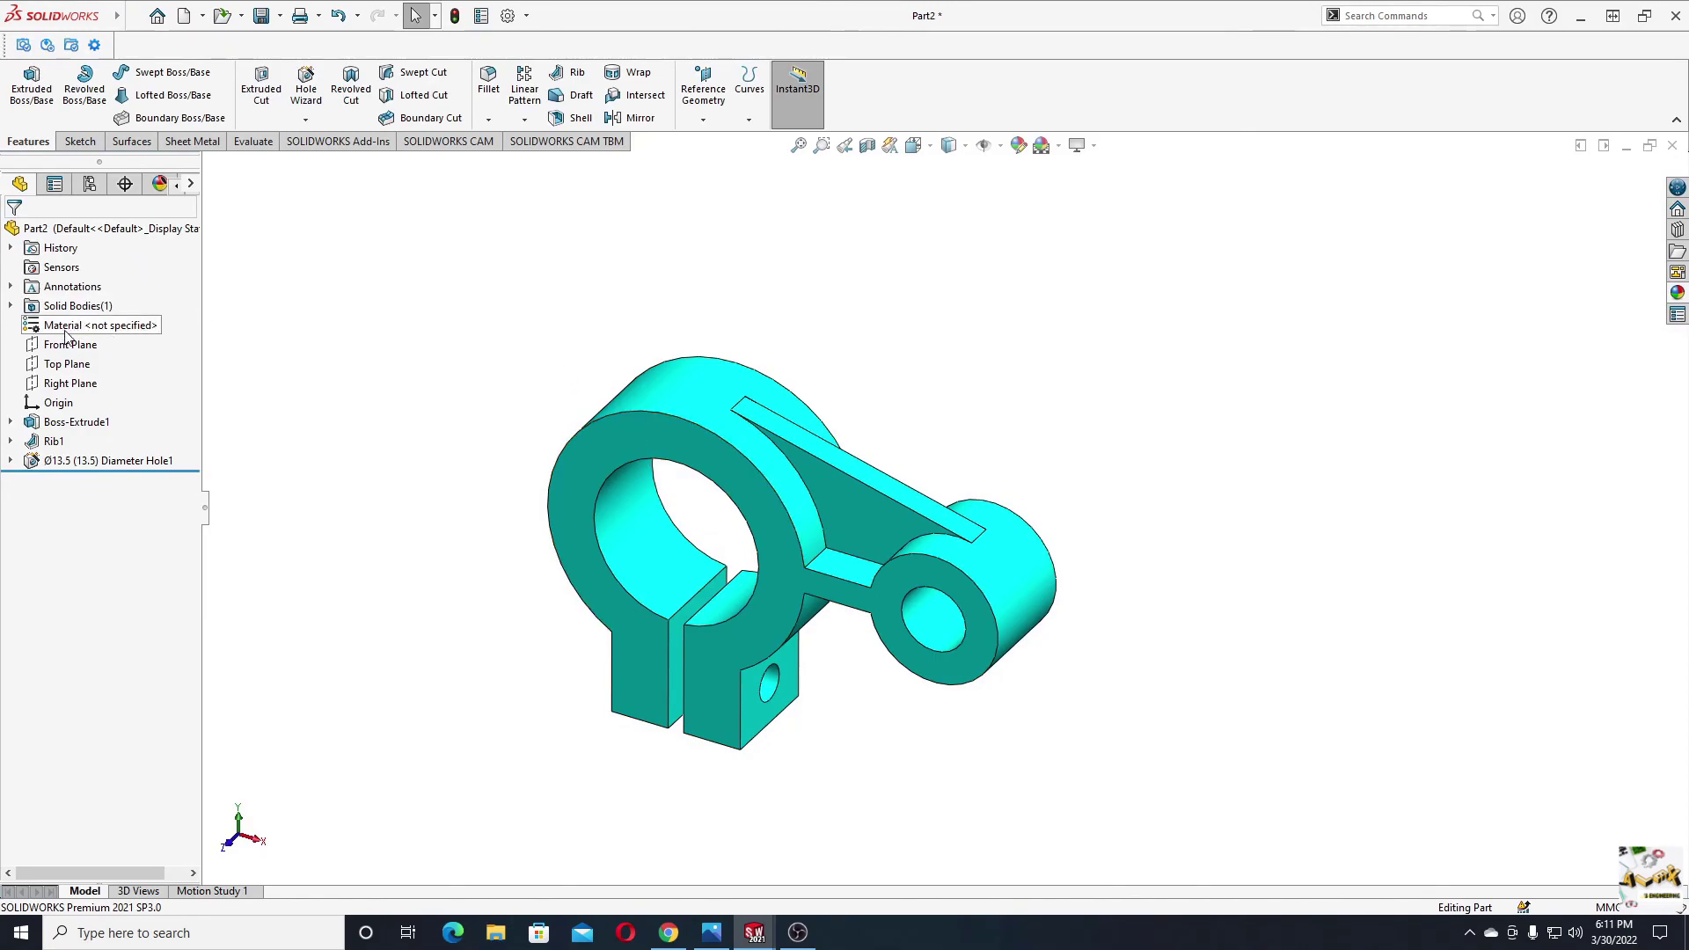
pyautogui.rightClick(94, 331)
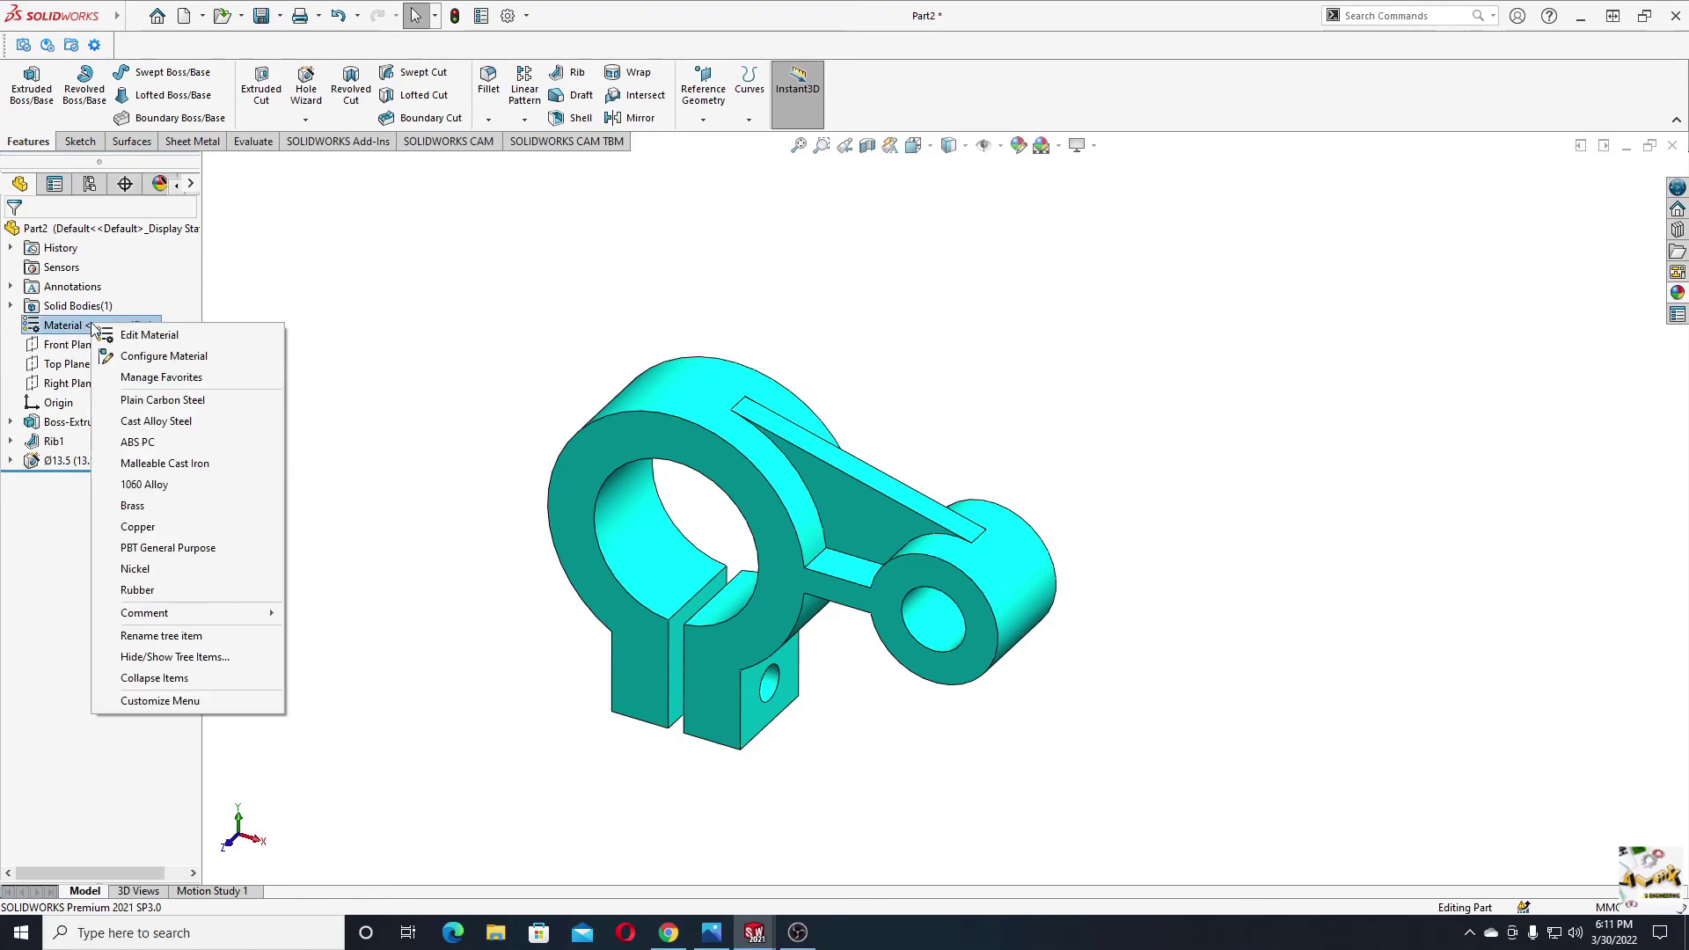
pyautogui.click(176, 337)
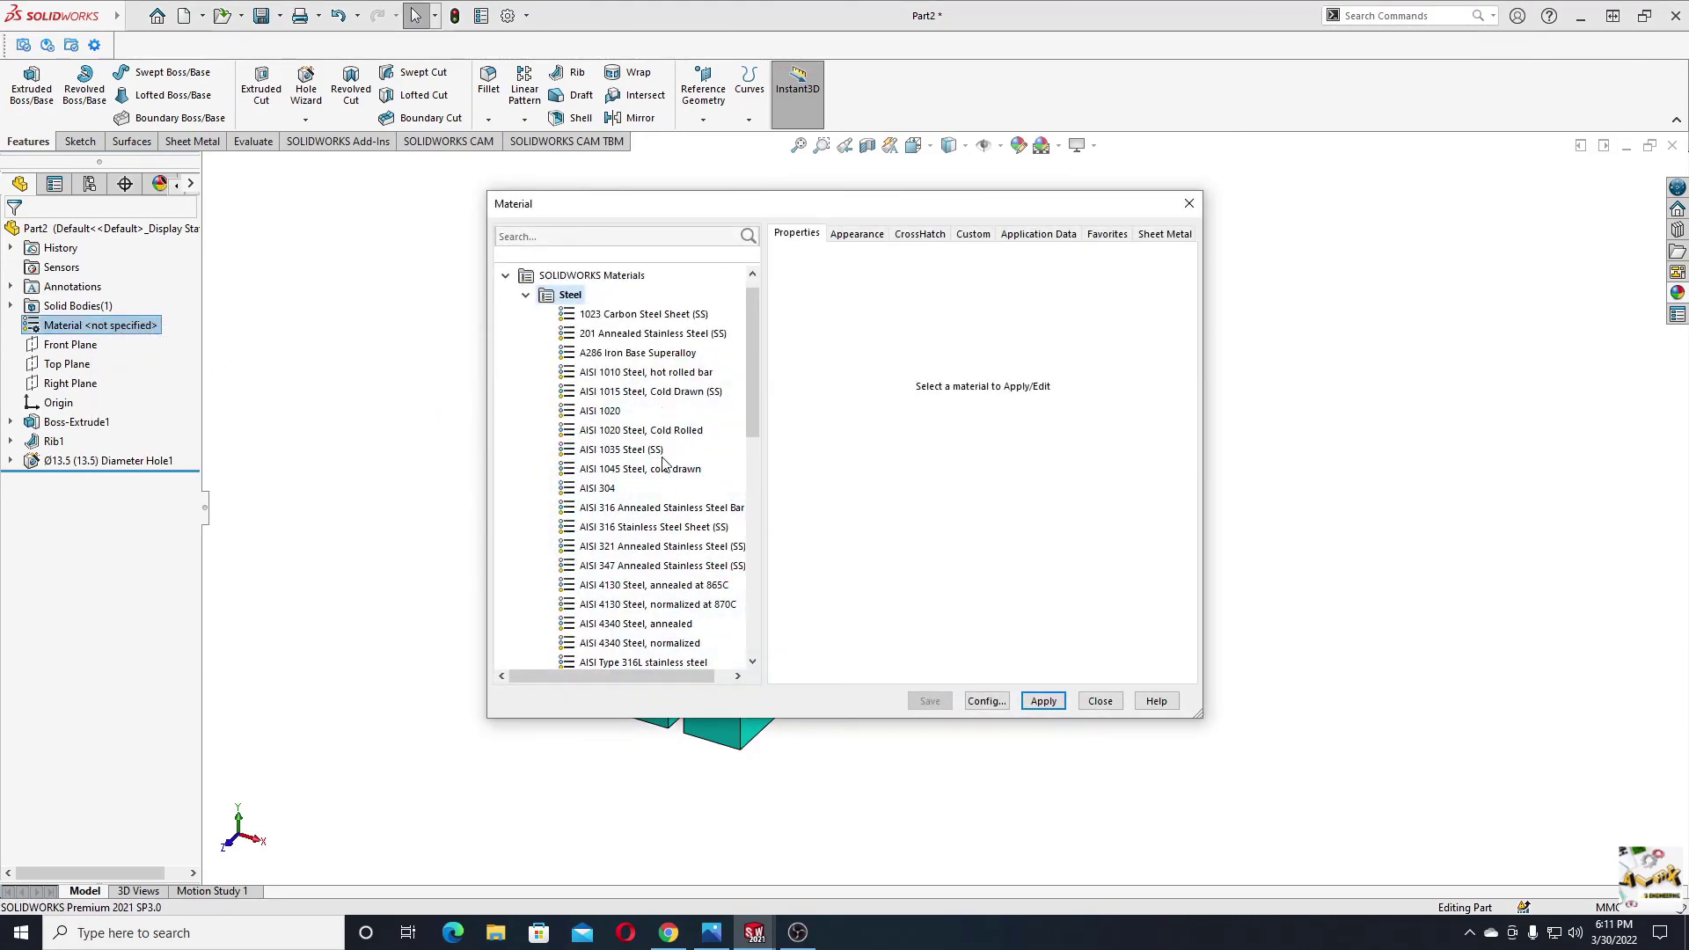
pyautogui.scroll(-4, 664, 463)
pyautogui.scroll(4, 666, 494)
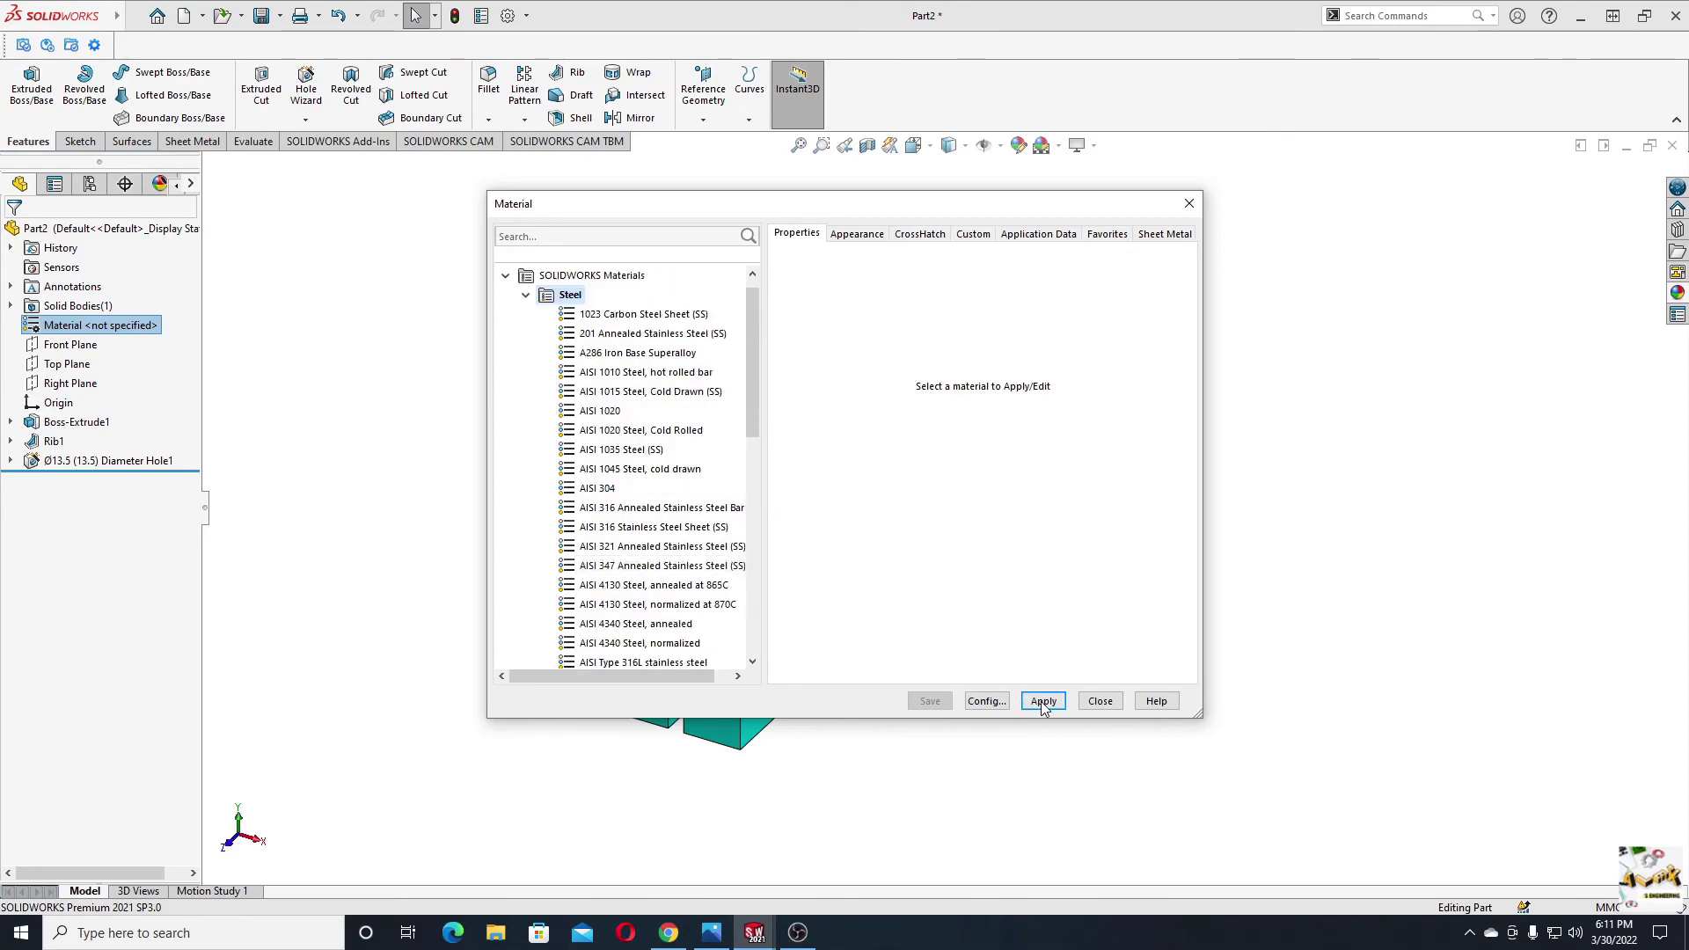
pyautogui.click(1098, 702)
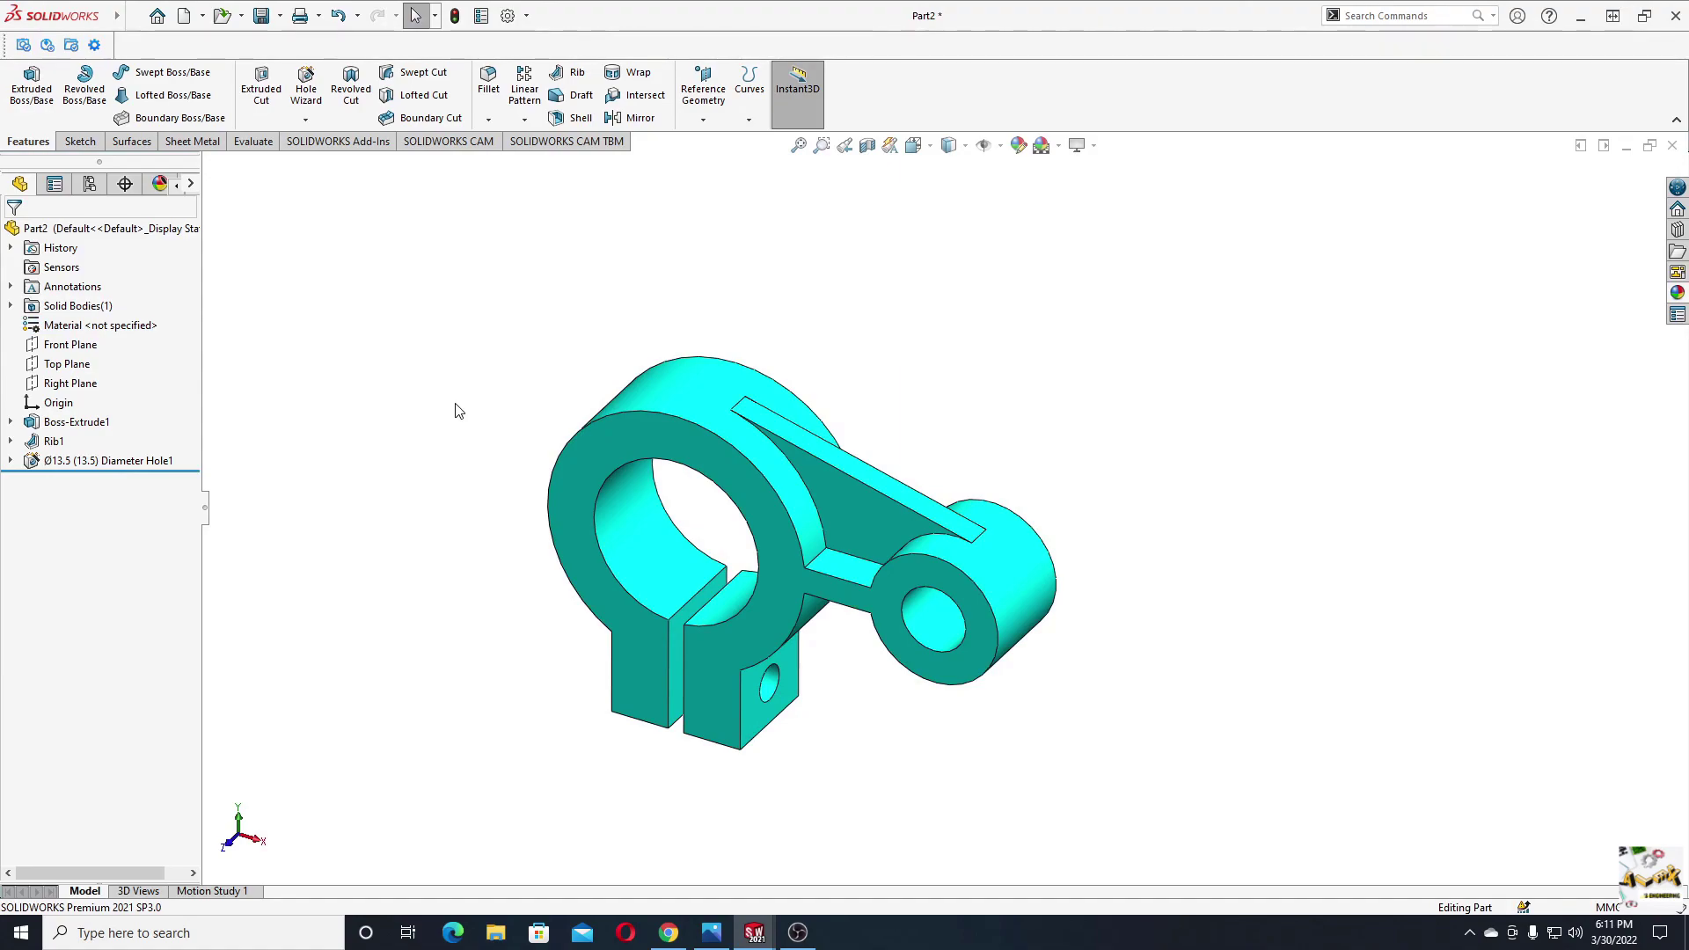
pyautogui.moveTo(472, 630); pyautogui.dragTo(272, 595, button='middle')
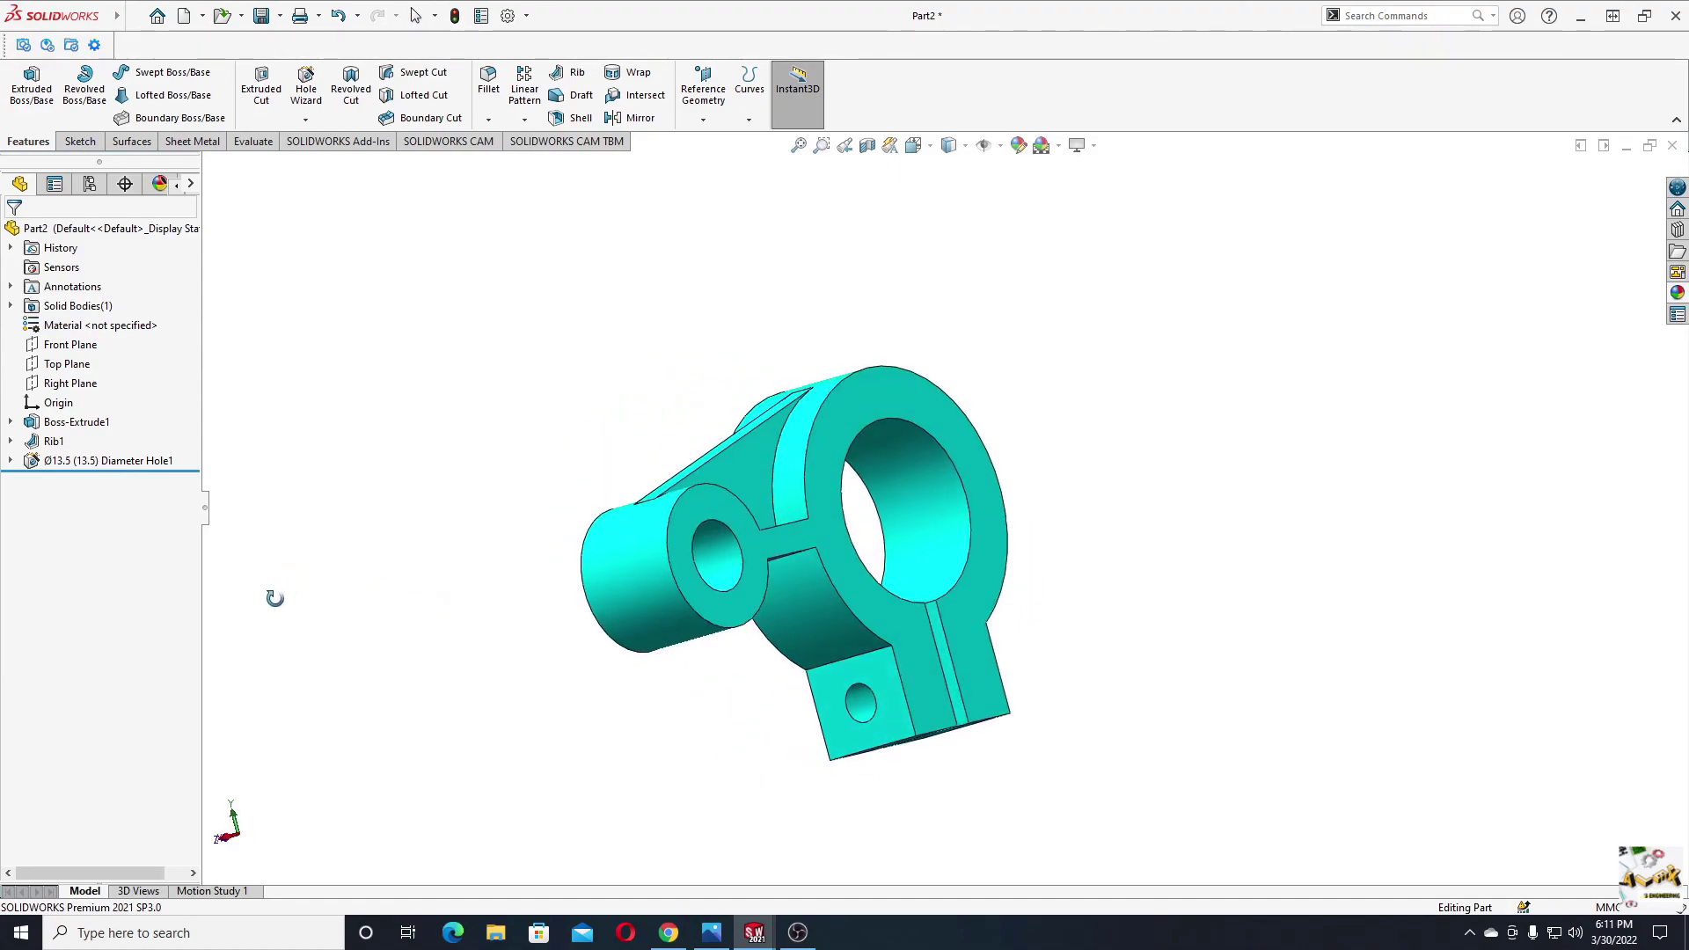
pyautogui.moveTo(690, 667); pyautogui.dragTo(508, 774, button='middle')
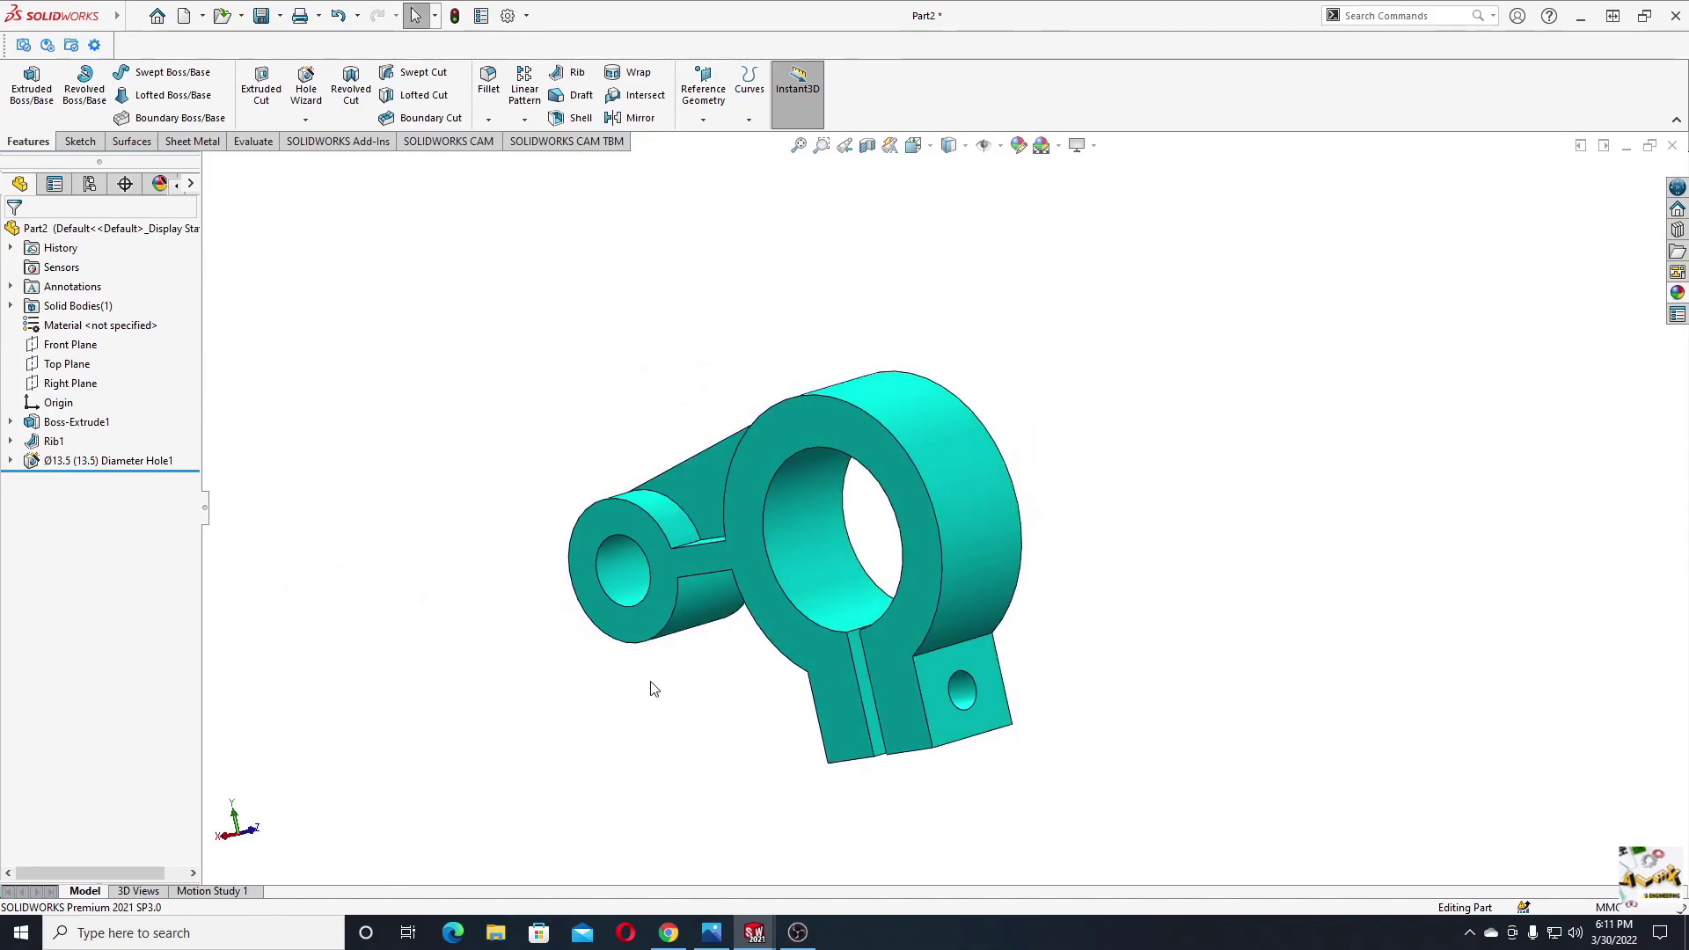
pyautogui.moveTo(648, 686); pyautogui.dragTo(1077, 676, button='middle')
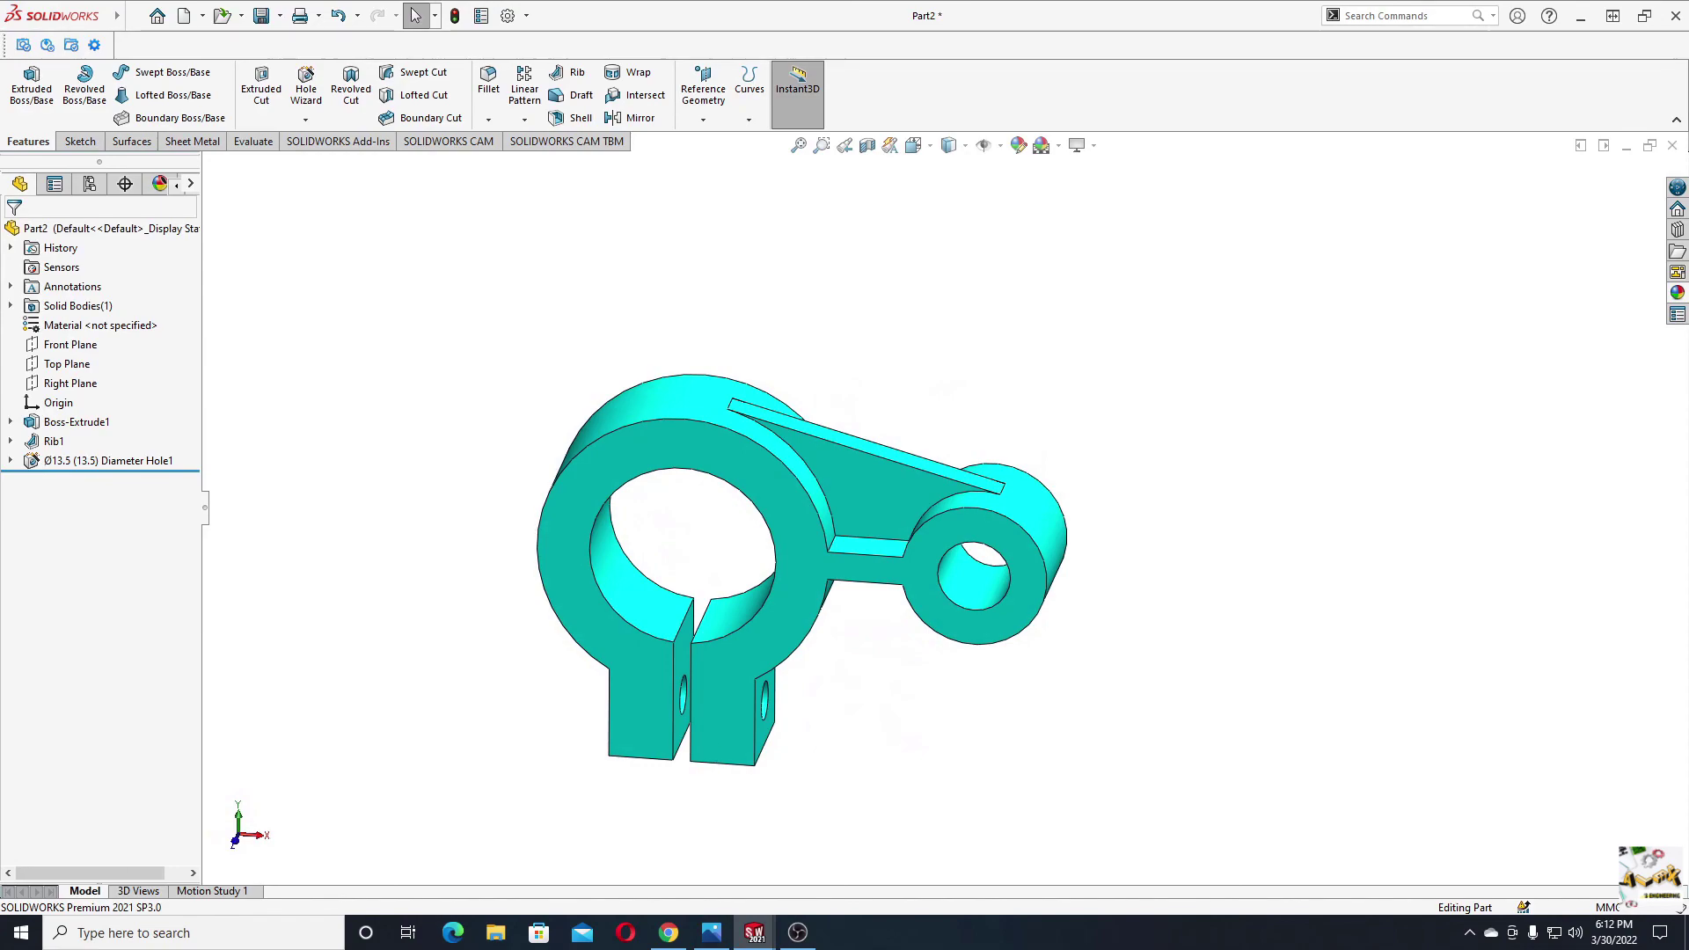